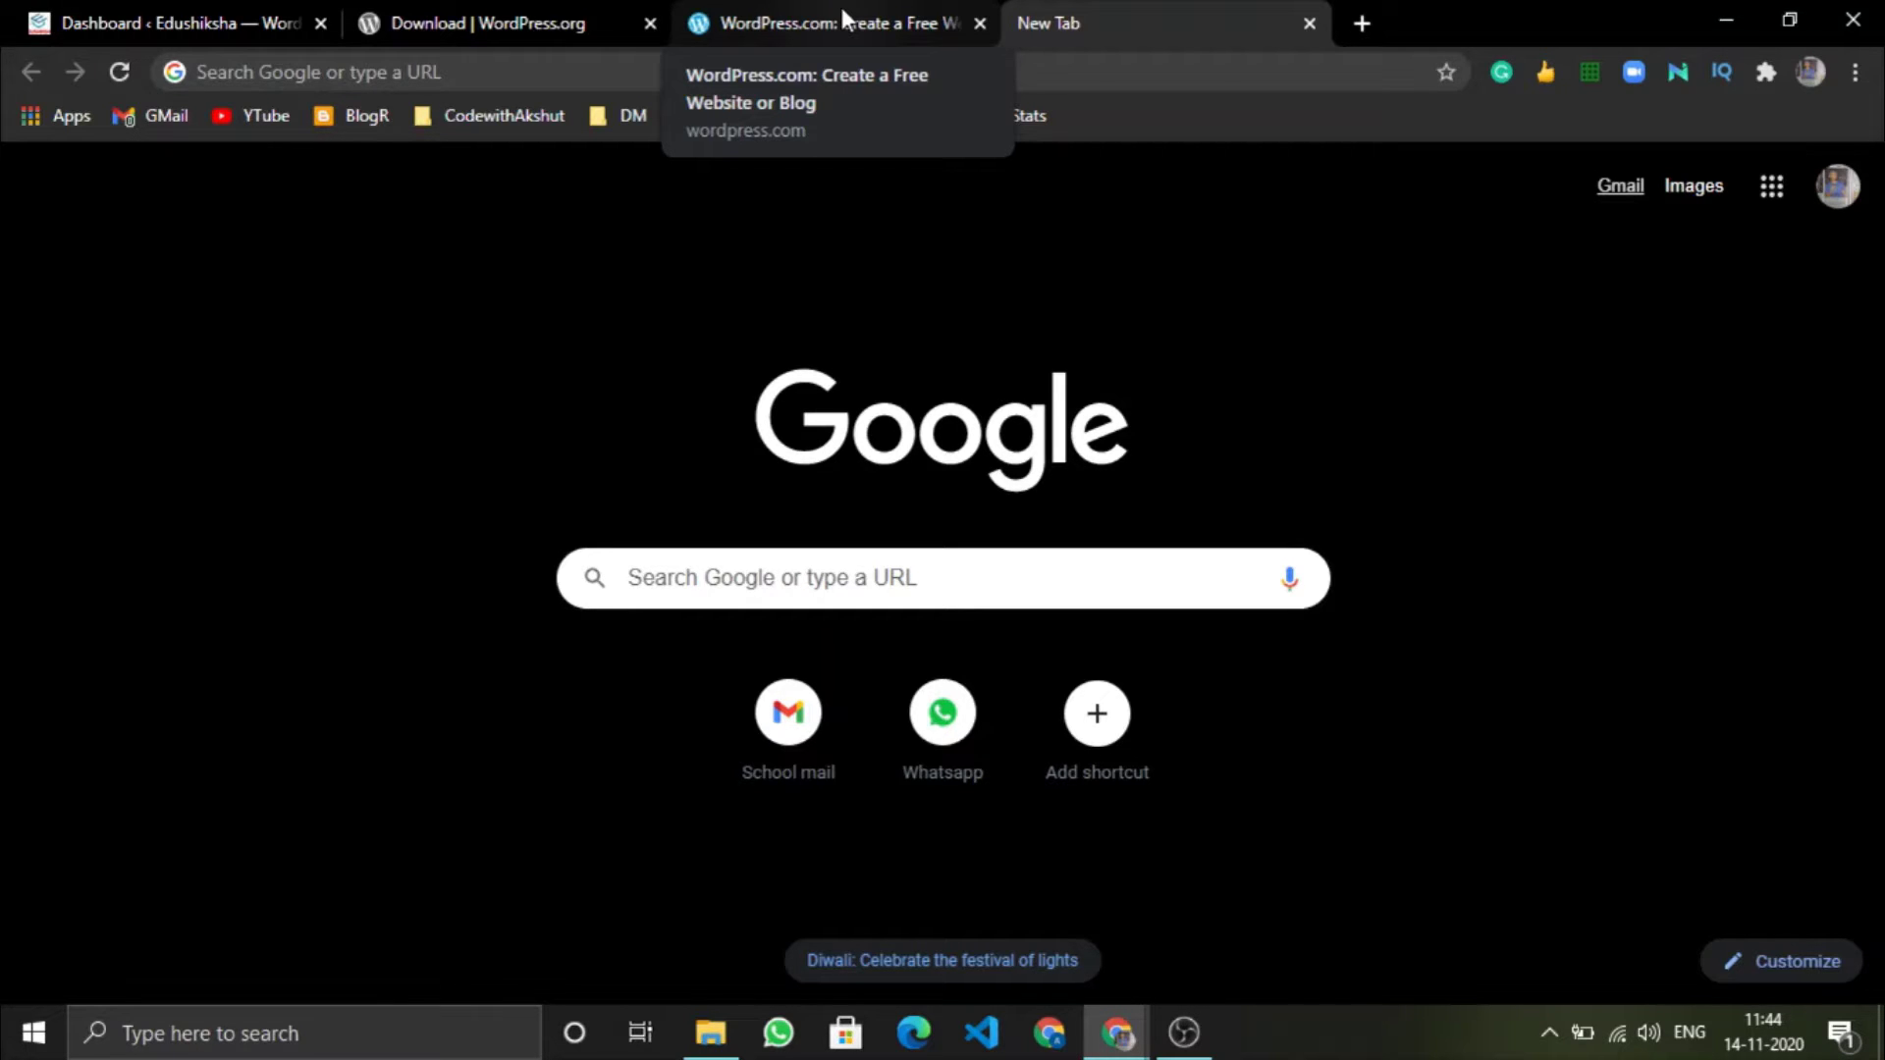
key(ctrl+1)
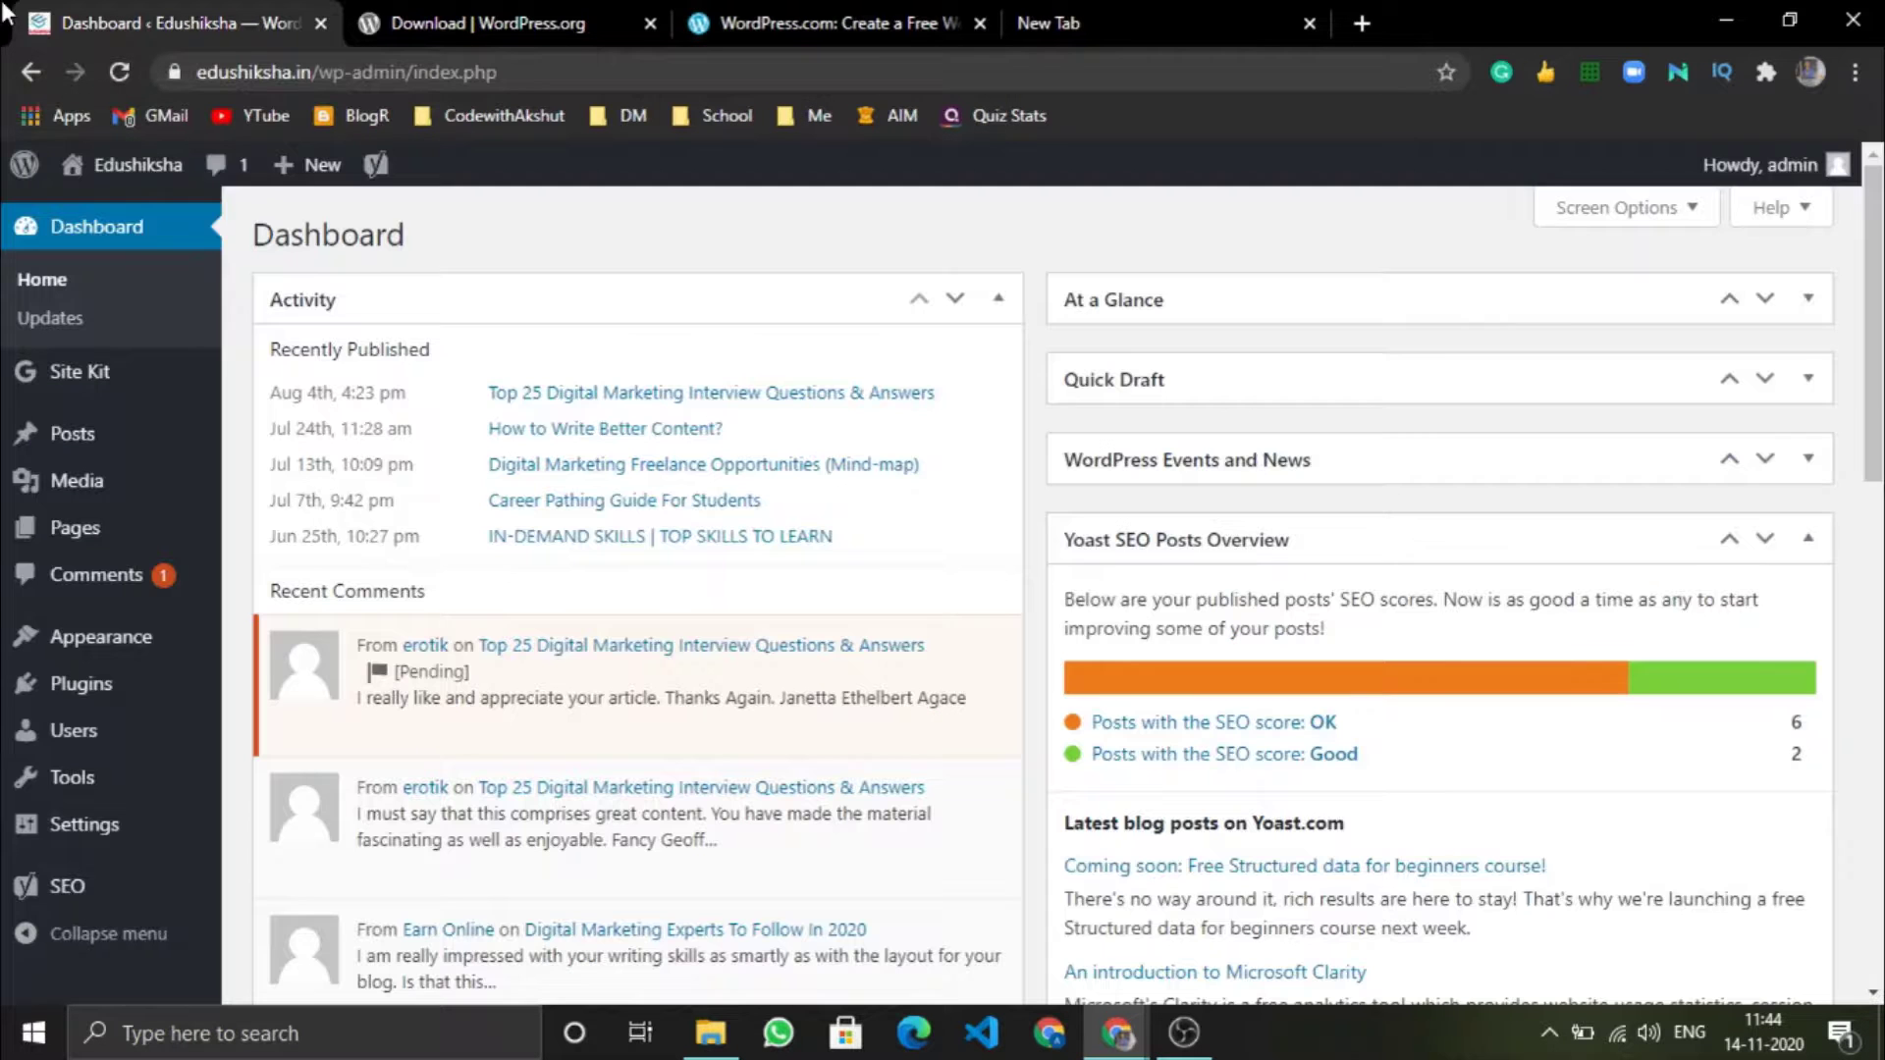
click(1137, 8)
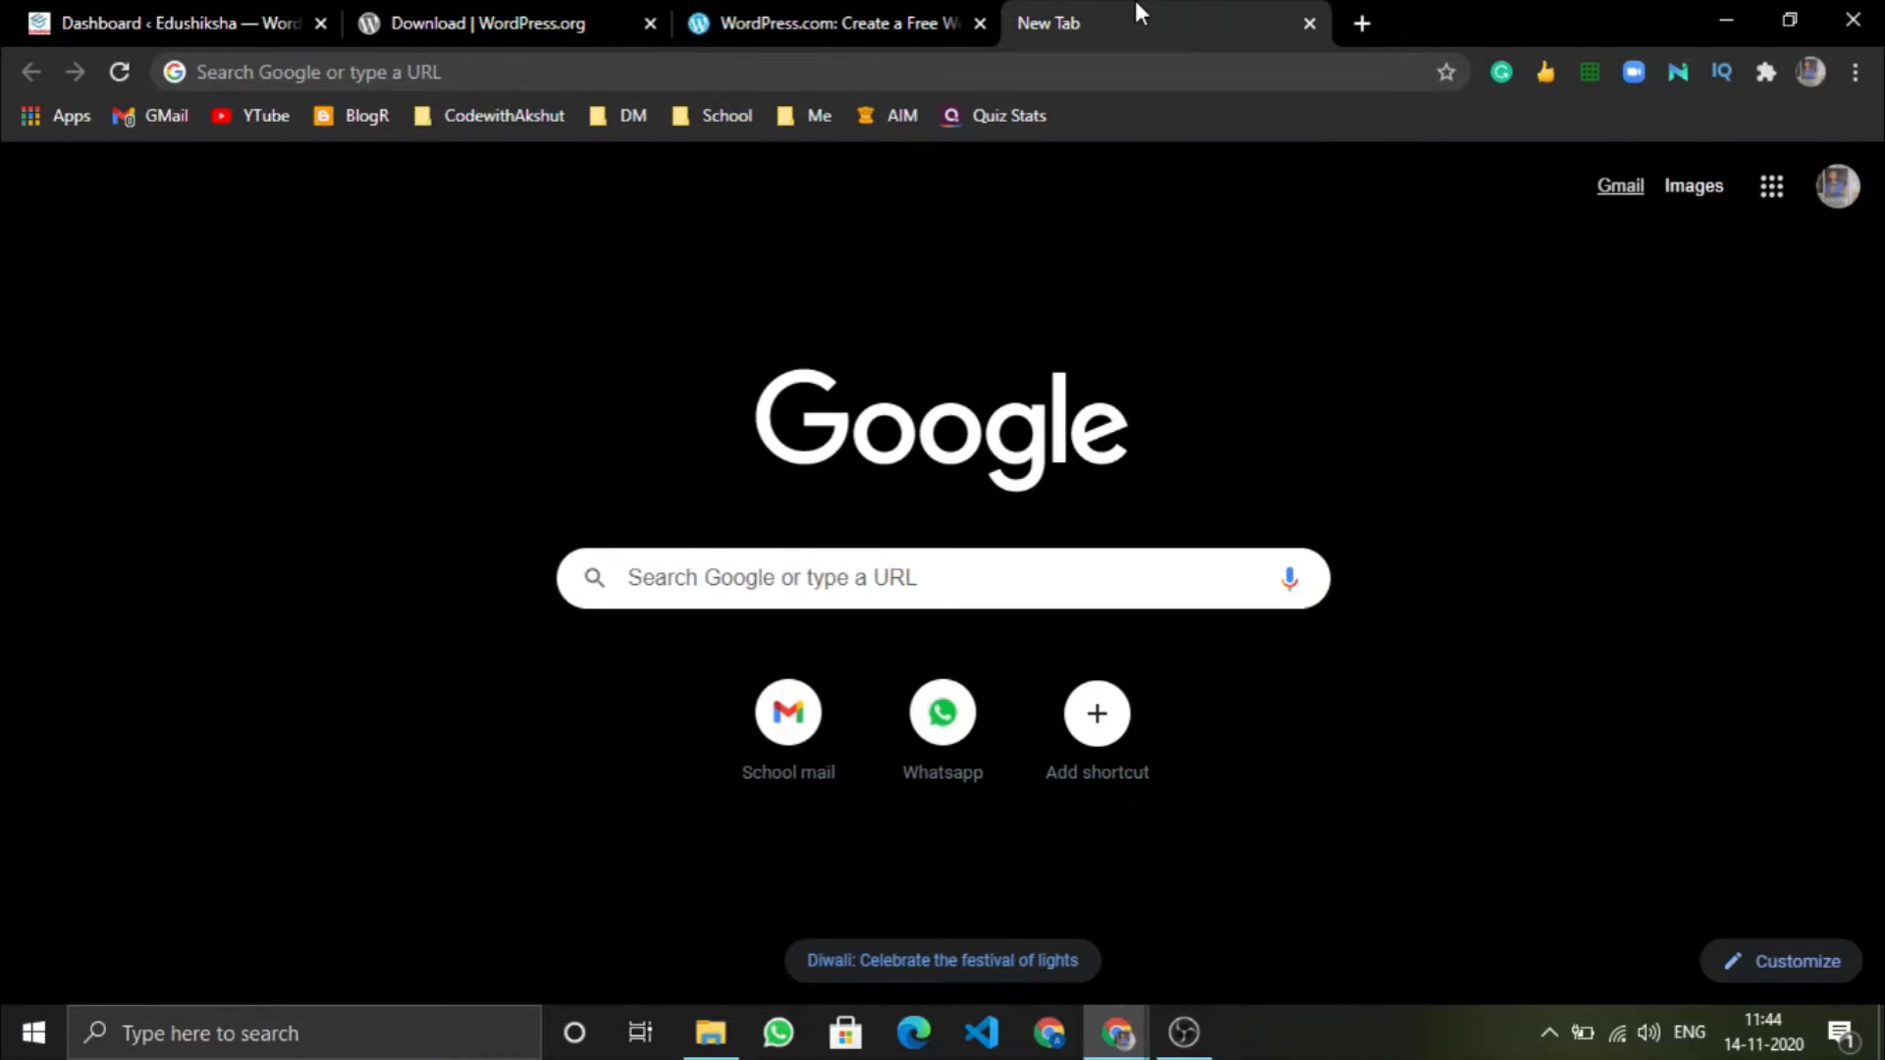
click(5, 10)
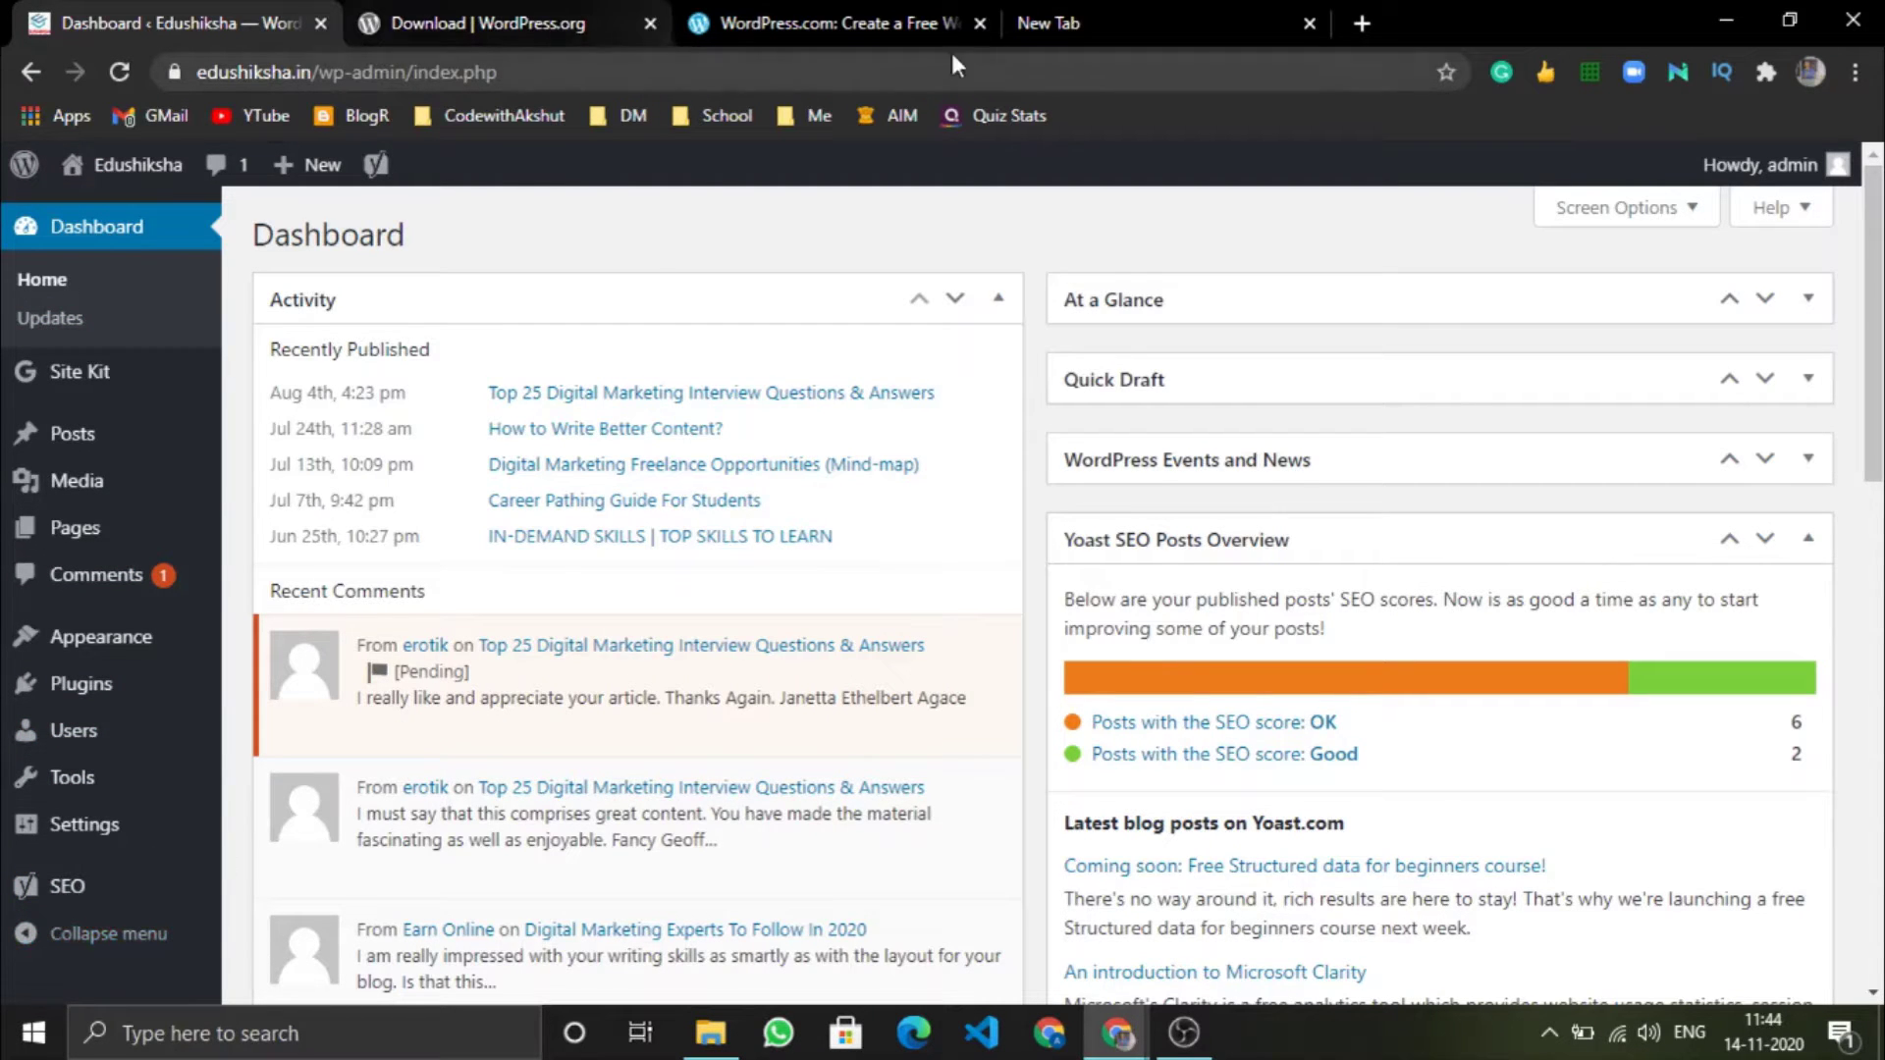
click(1021, 14)
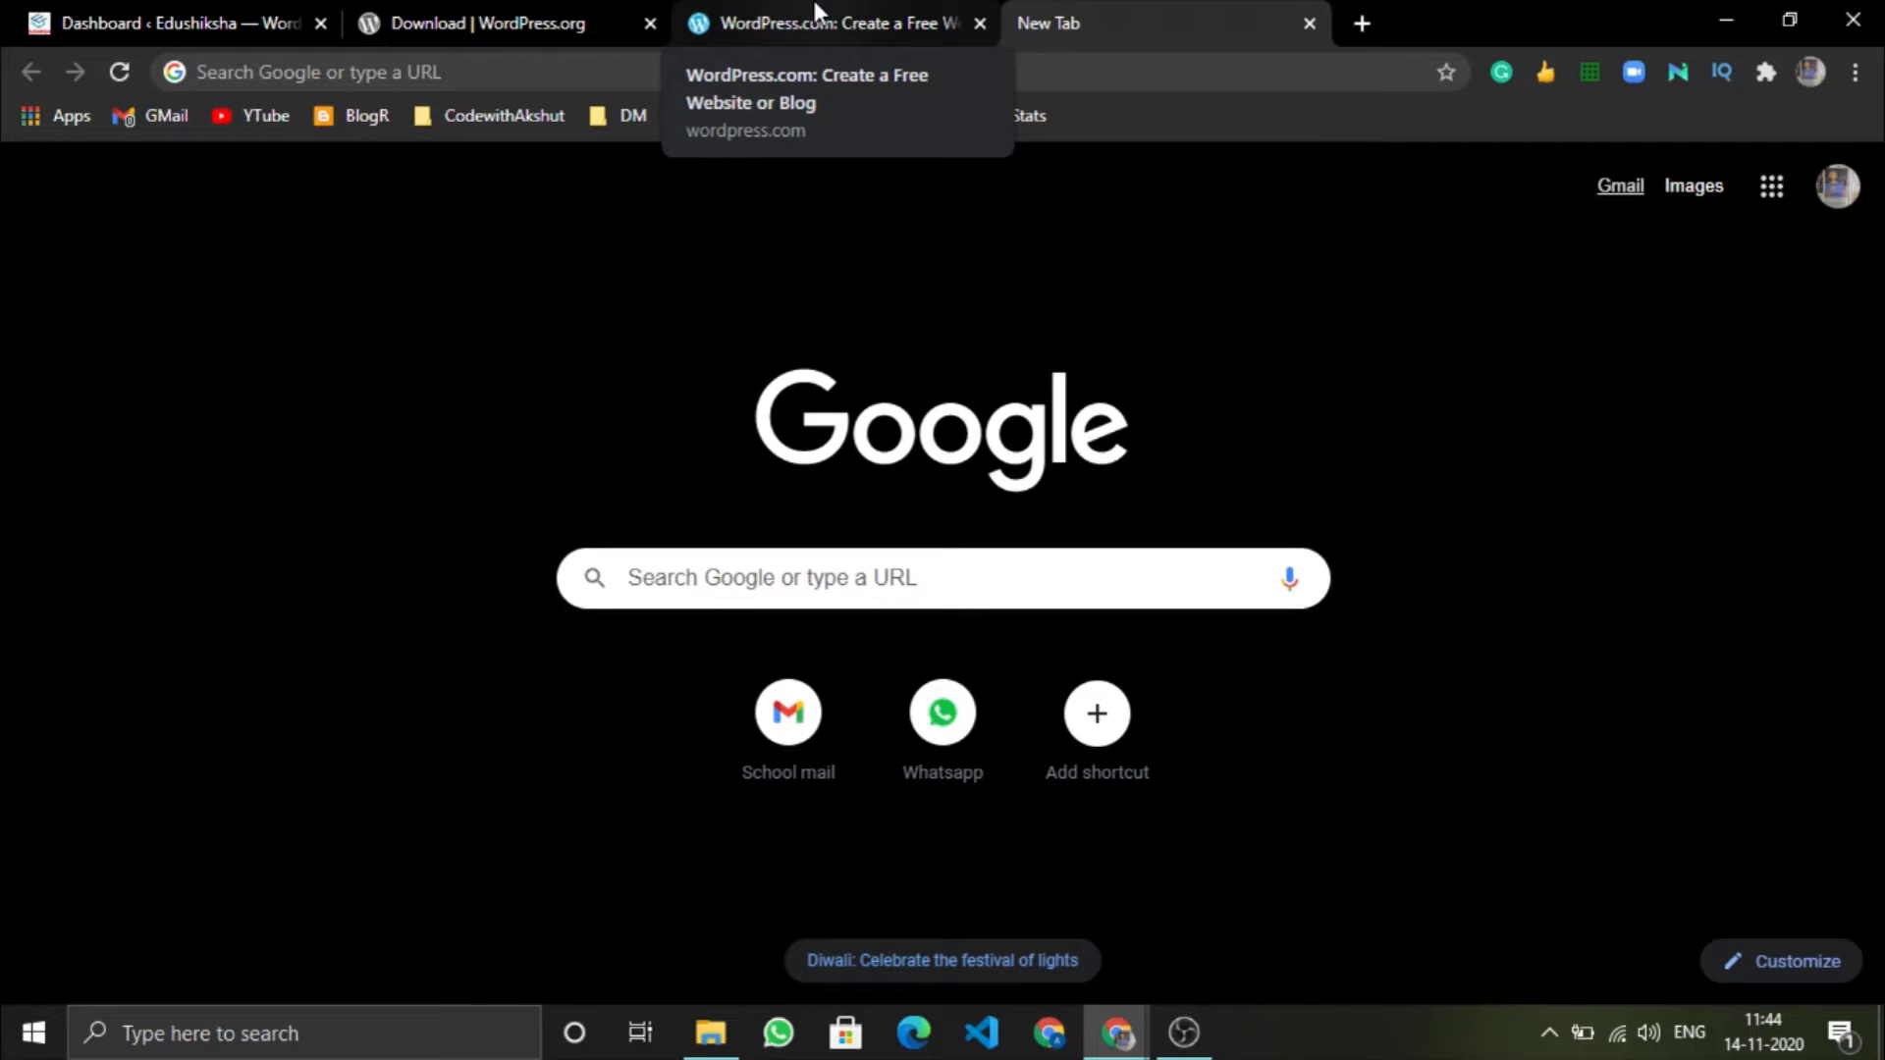
Examine the WordPress.org download page, including the free download offer, installation notes and server requirements.
click(515, 11)
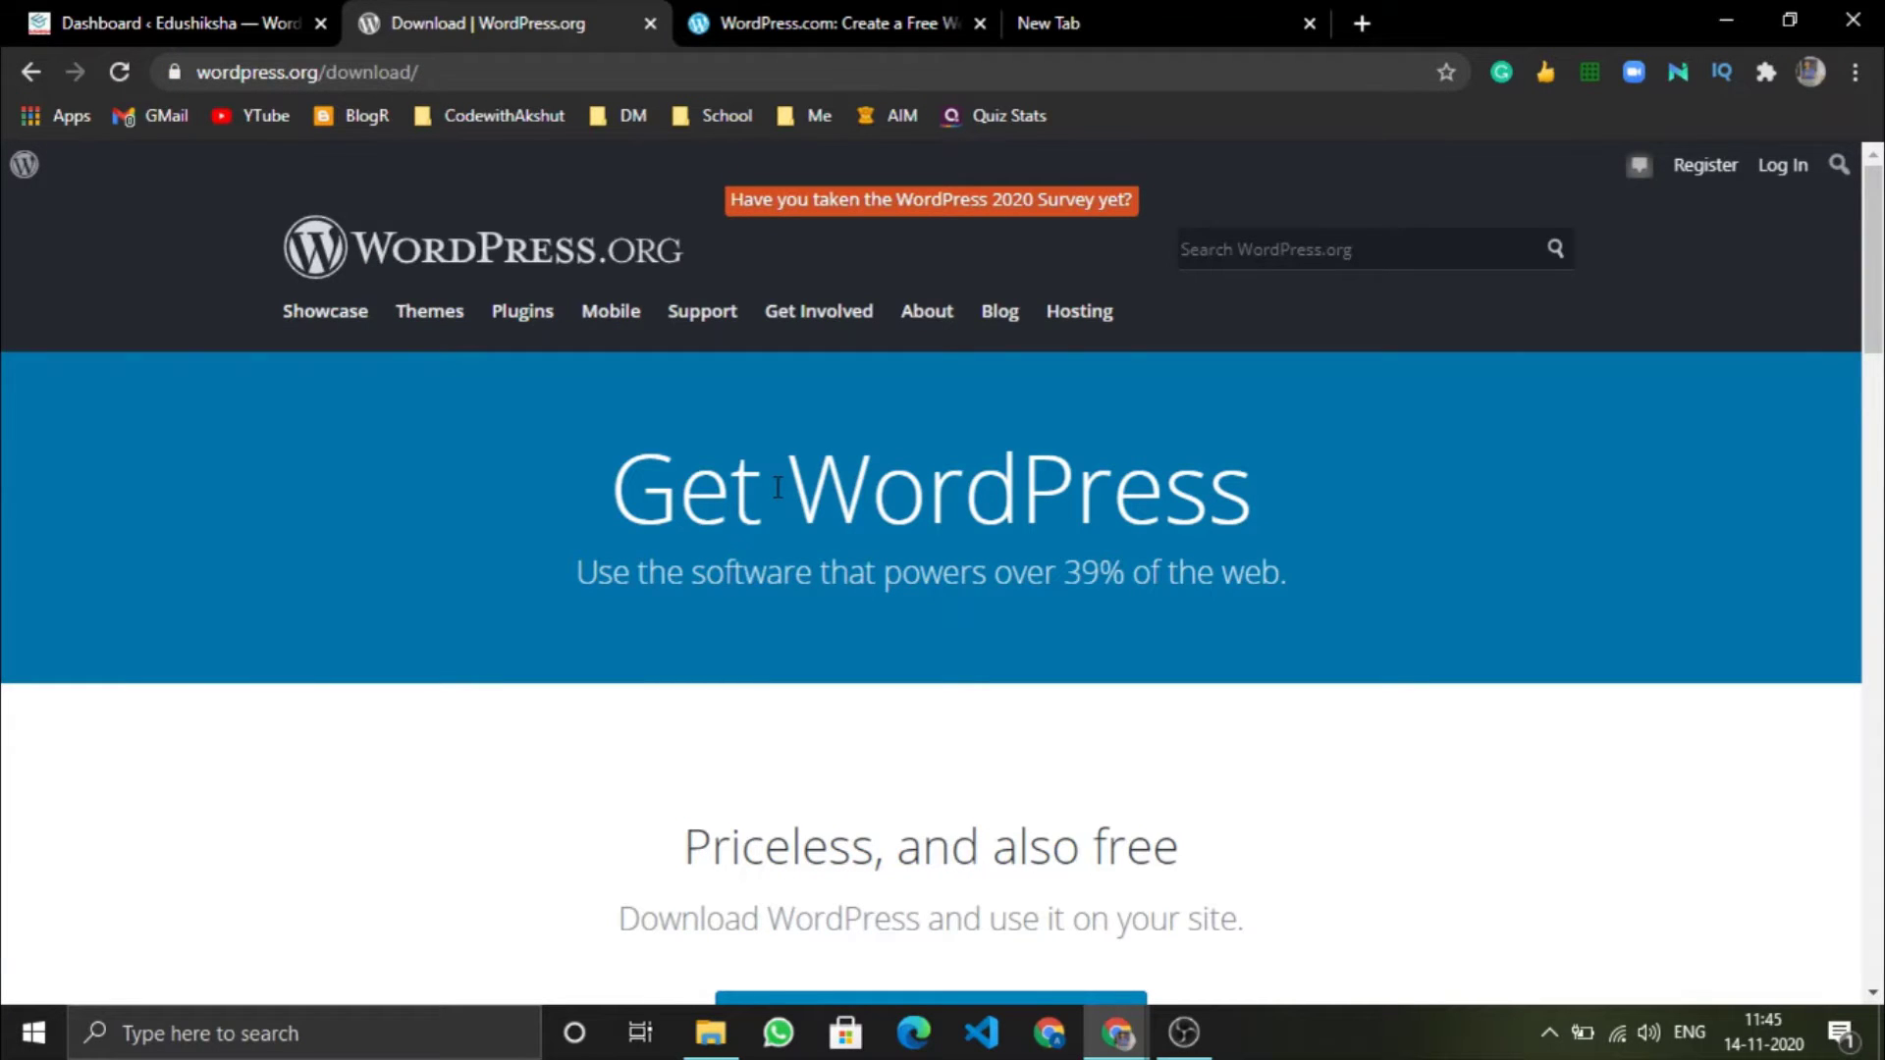
scroll(778, 488, down, 2)
scroll(778, 488, up, 2)
scroll(777, 488, down, 2)
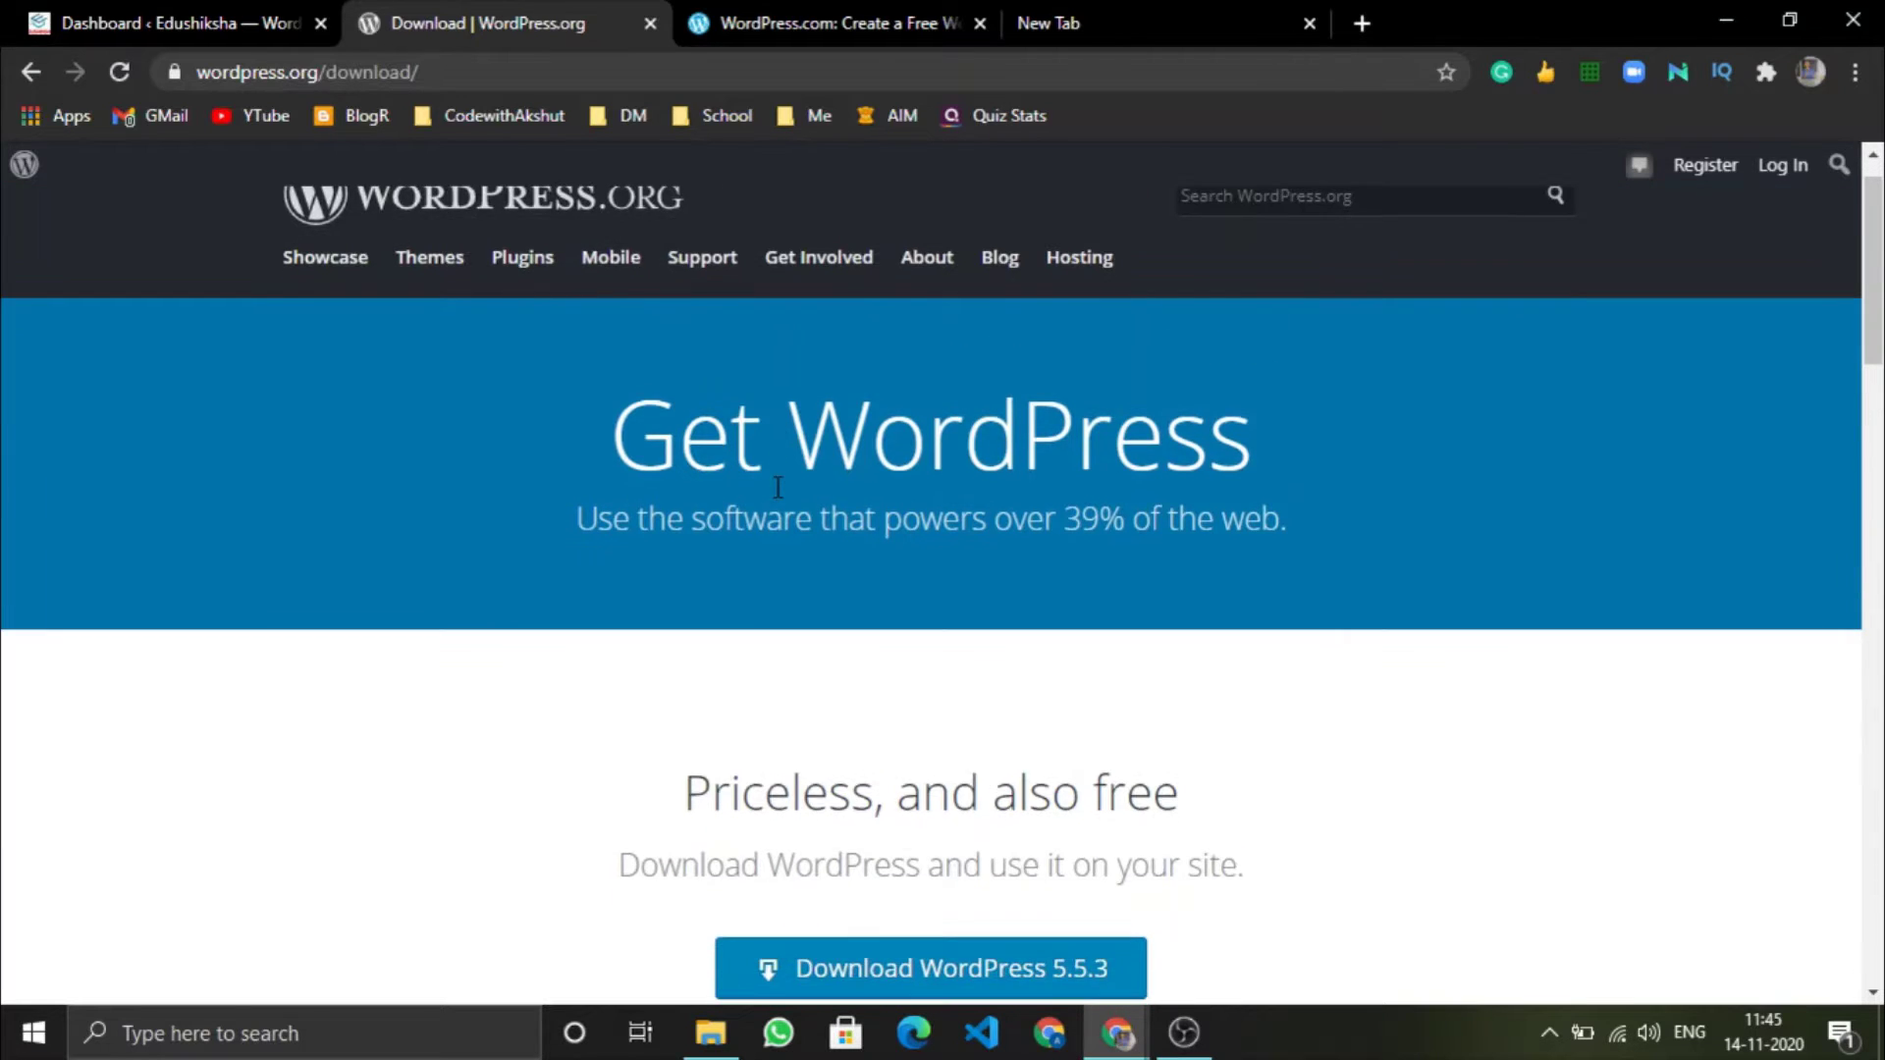
scroll(777, 488, down, 4)
scroll(776, 496, up, 6)
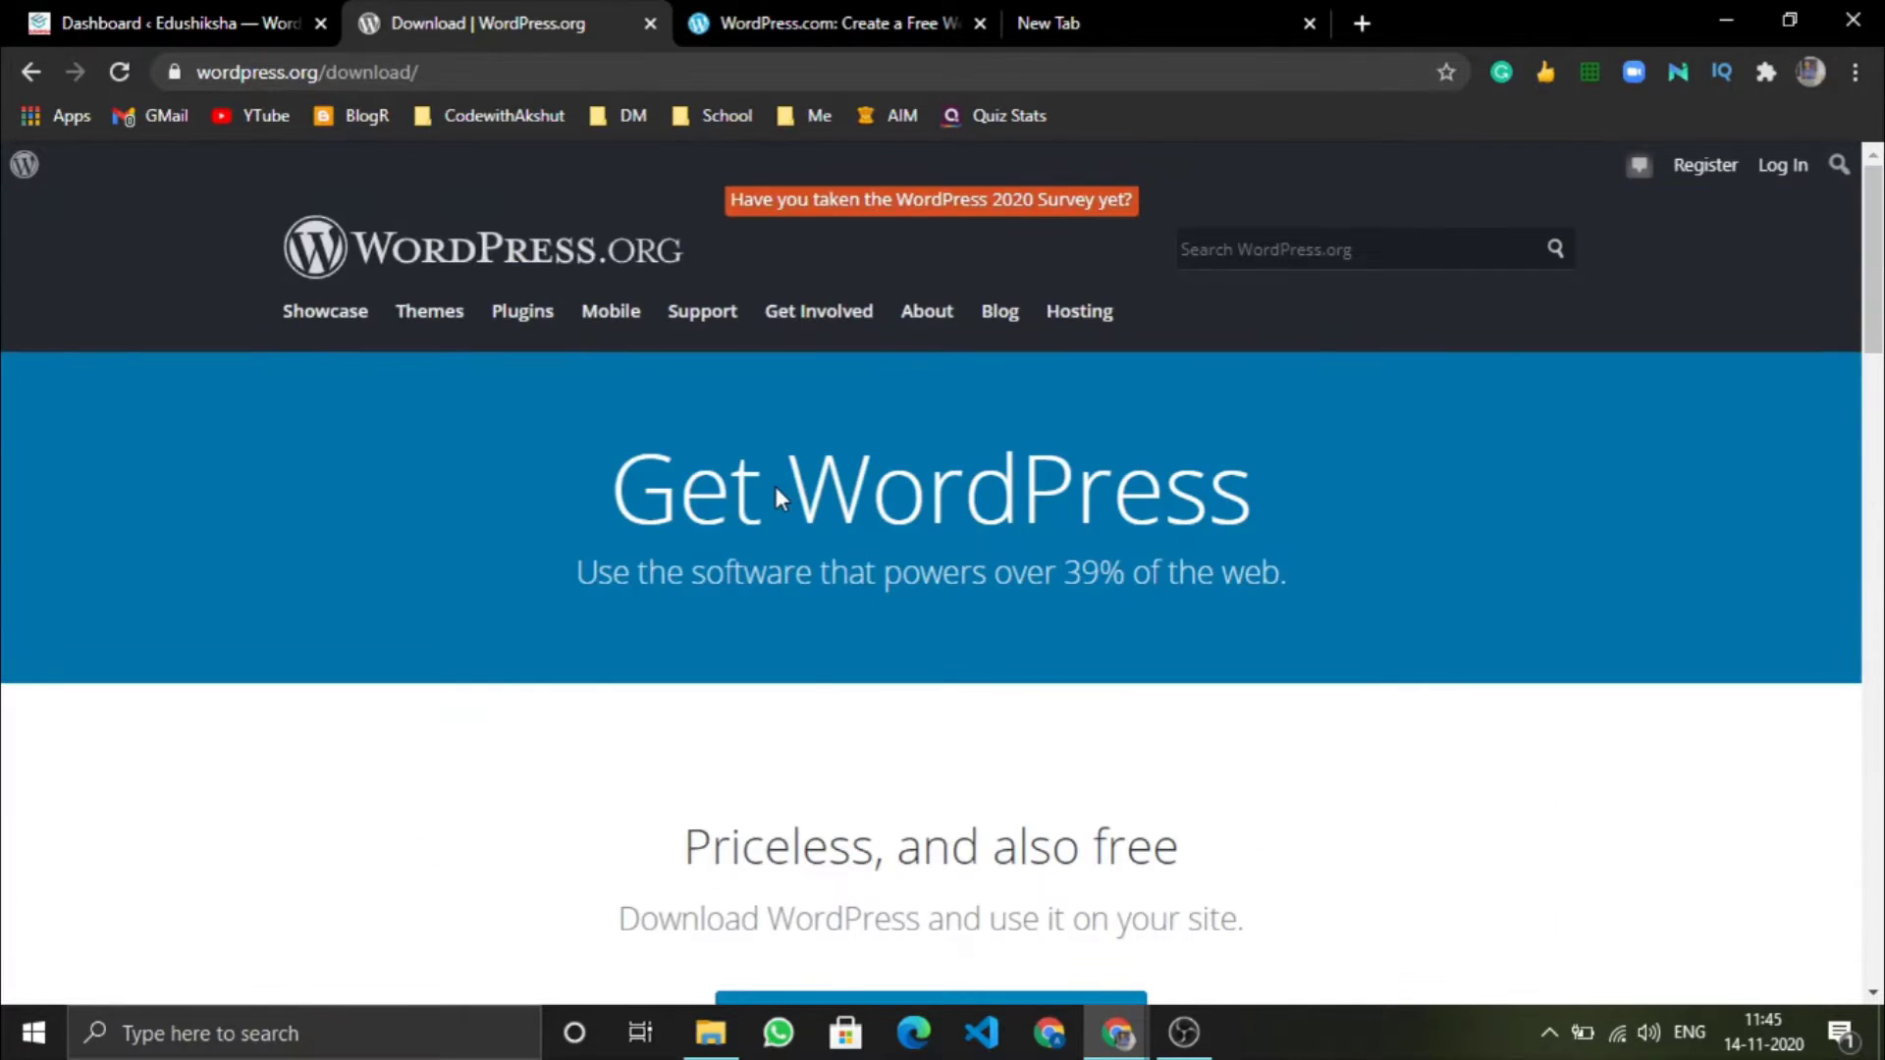
scroll(775, 486, down, 4)
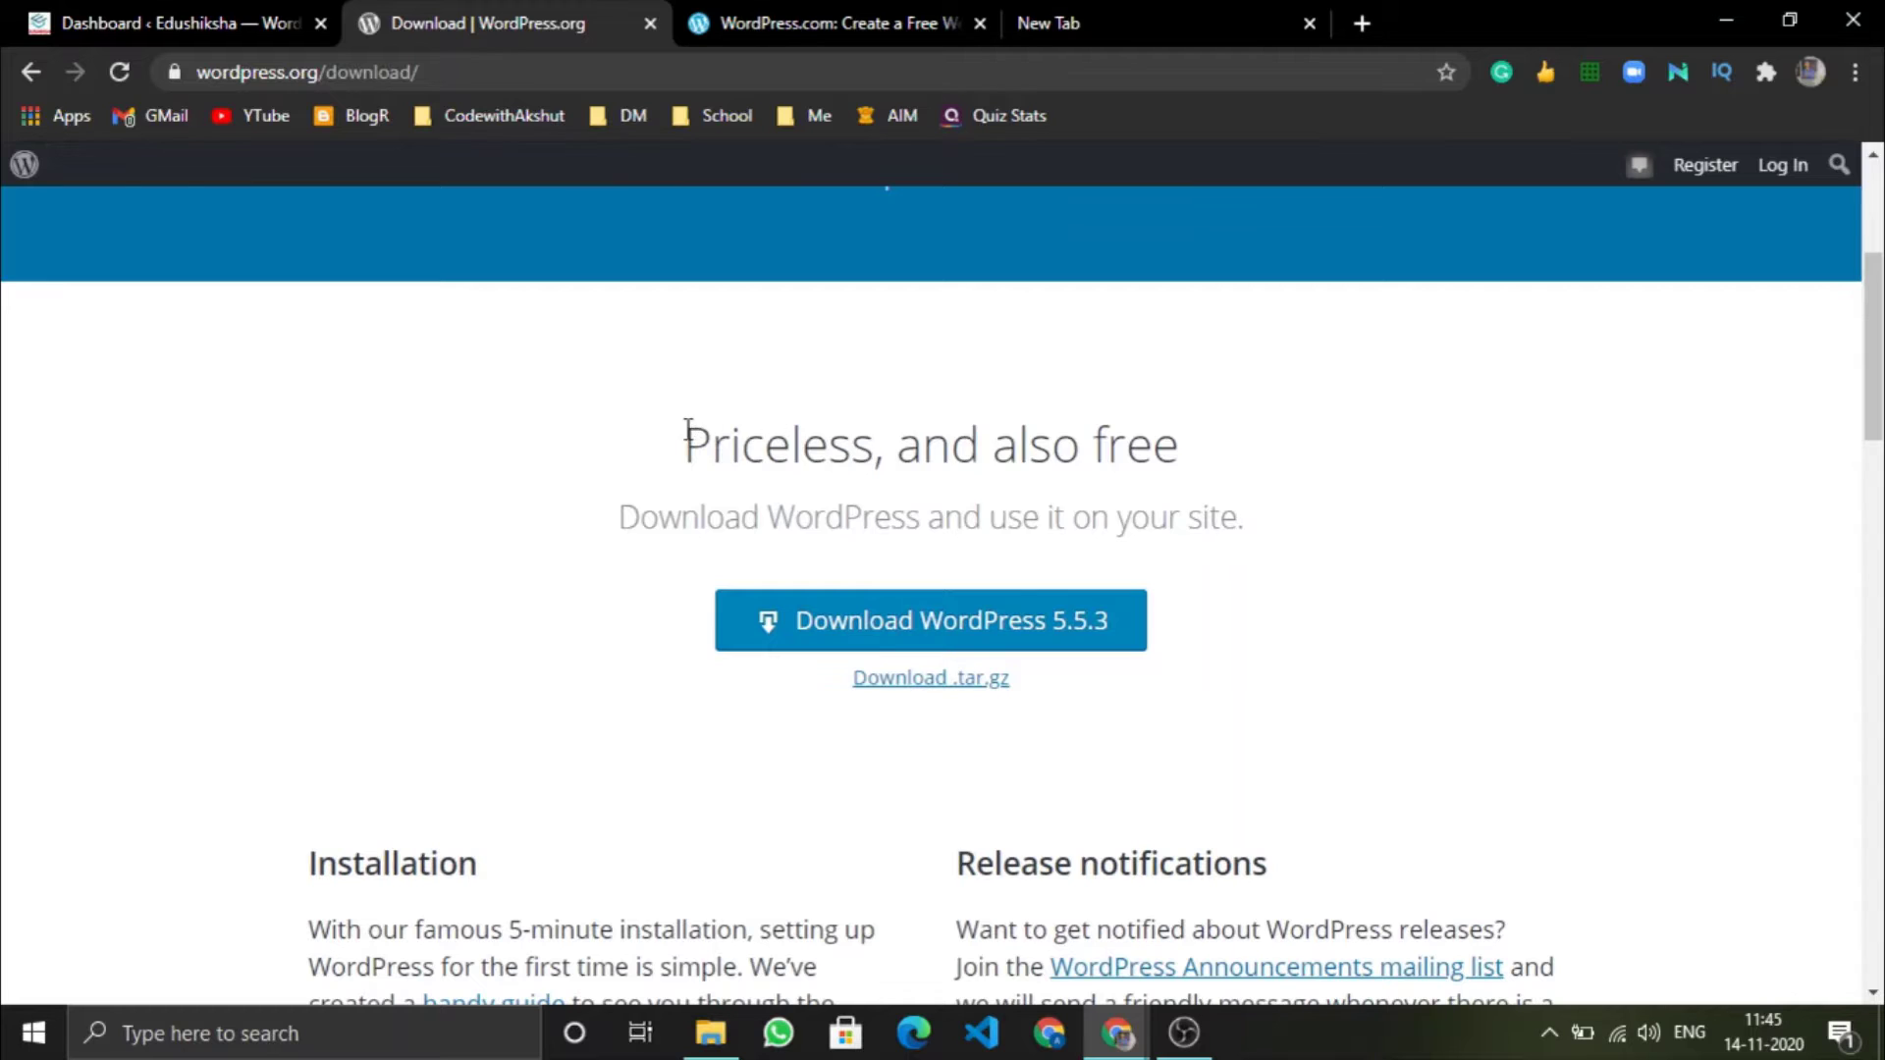
drag(688, 432, 1145, 479)
double_click(1135, 480)
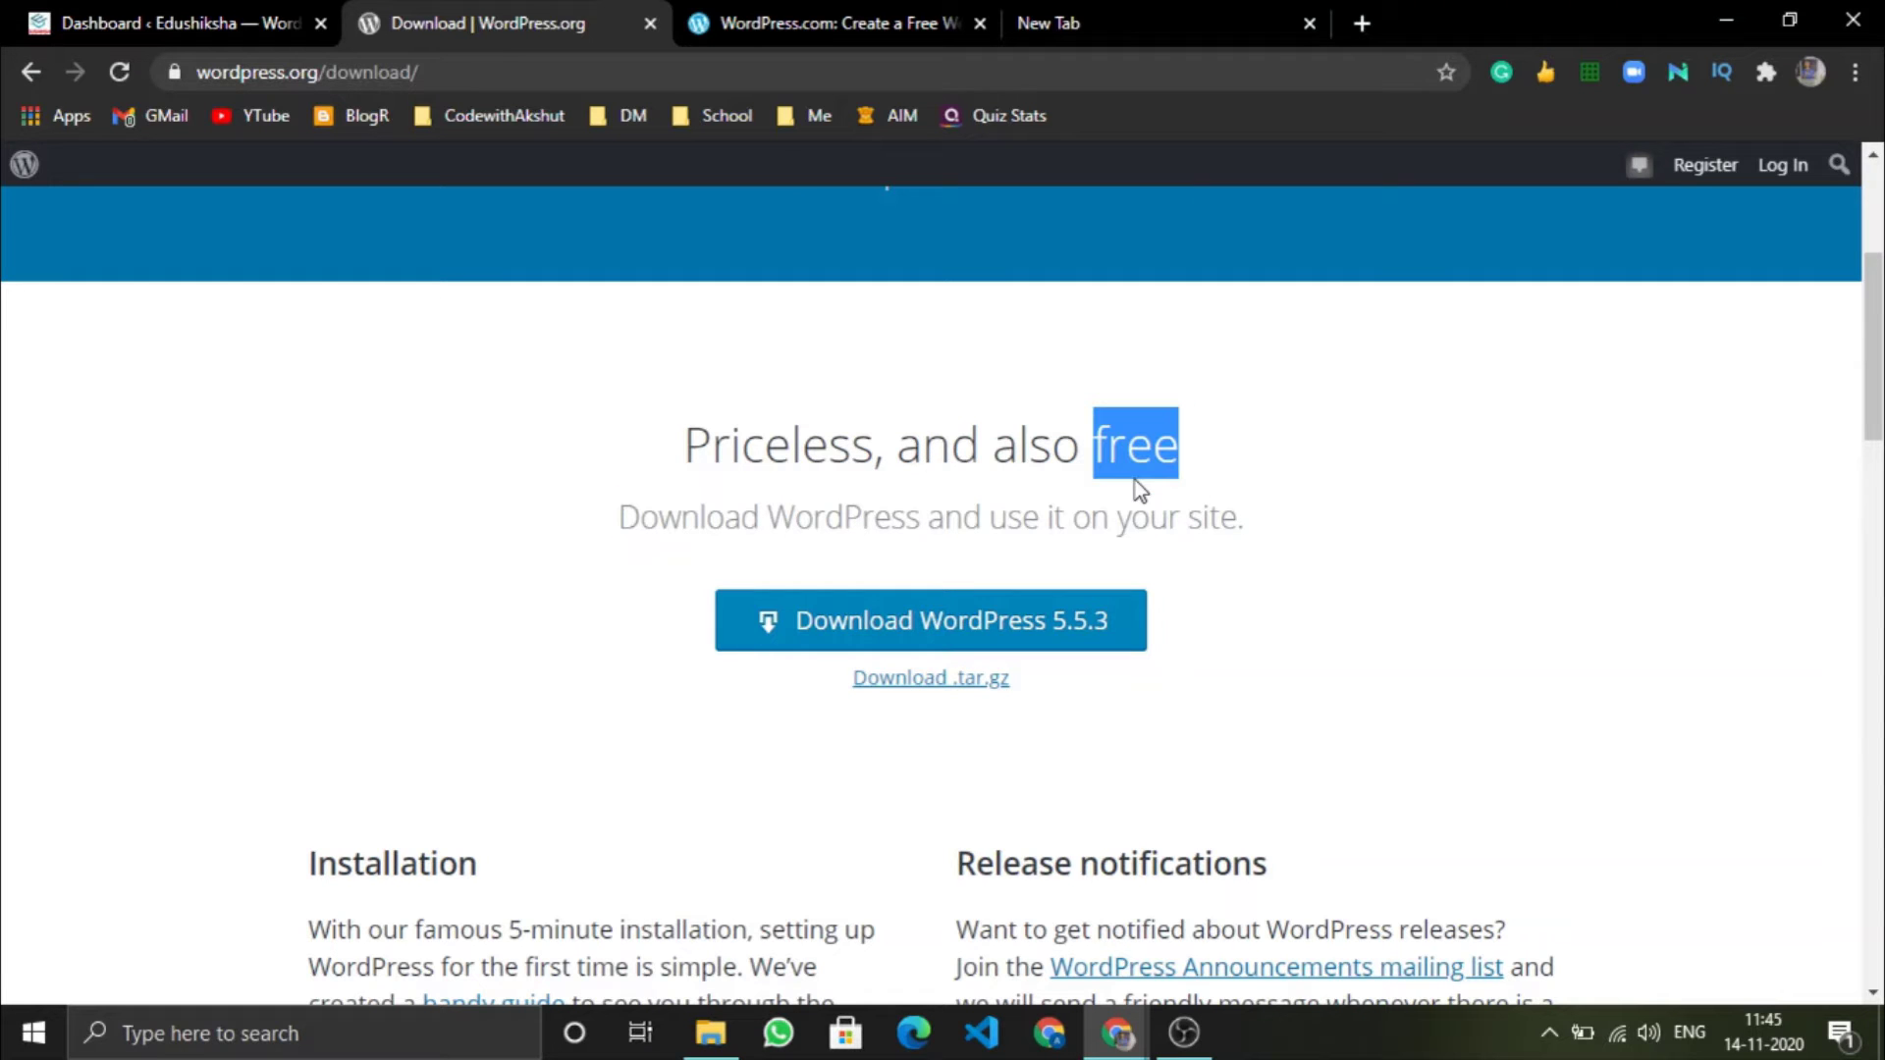
drag(991, 511, 1199, 521)
click(959, 511)
scroll(959, 512, down, 6)
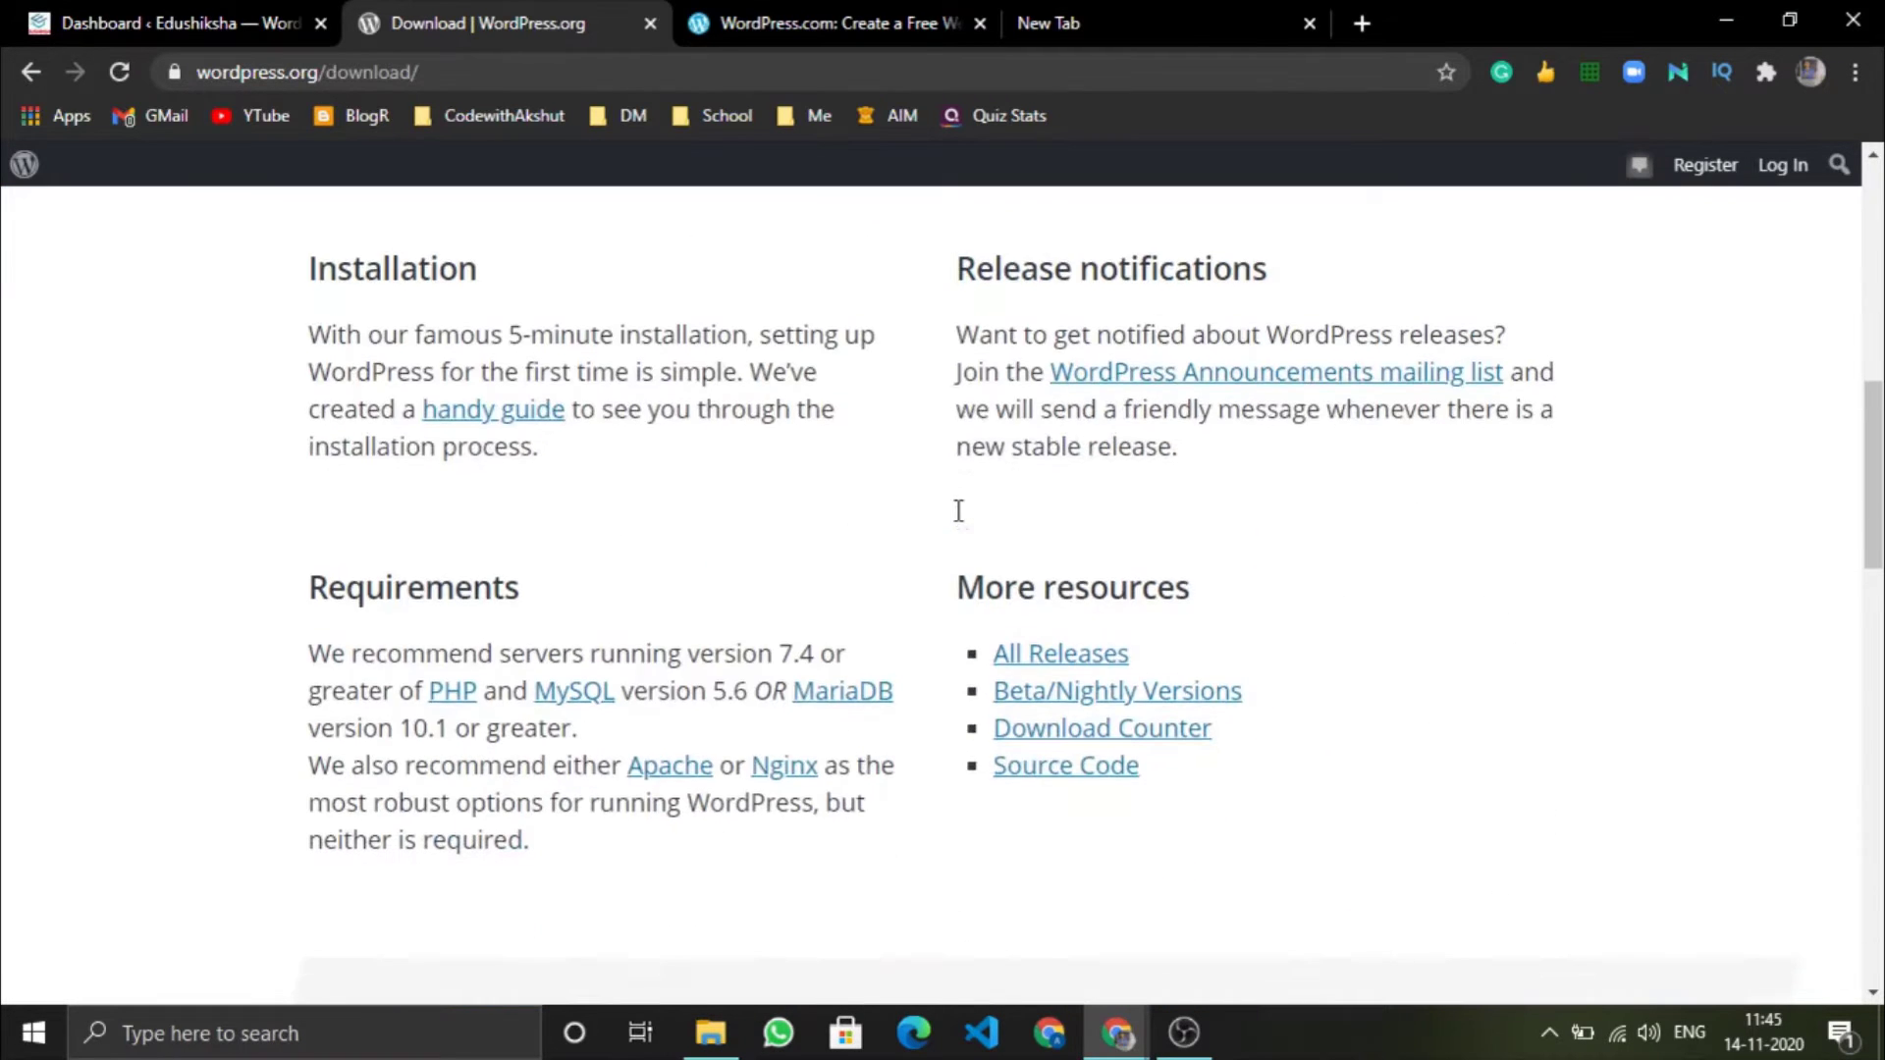
scroll(959, 516, up, 1)
scroll(956, 510, up, 10)
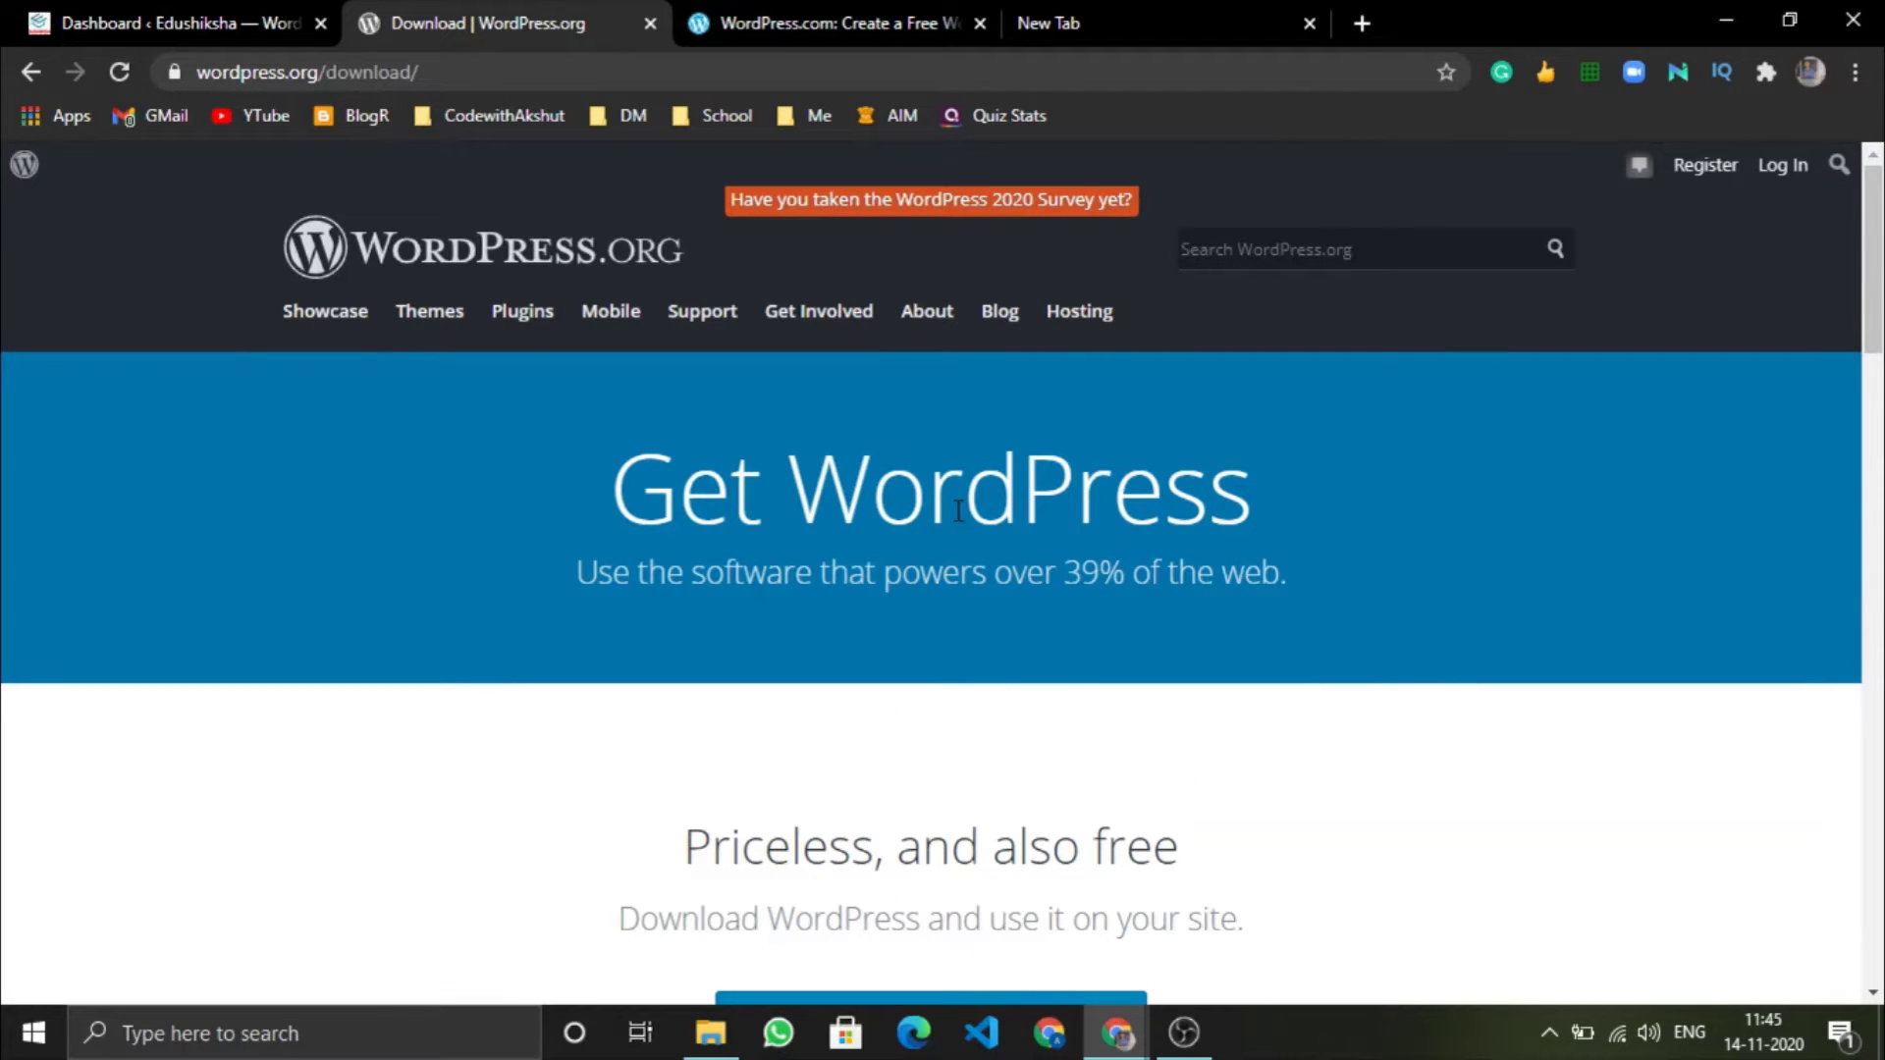
Review the "Priceless, and also free" heading and the 5-minute installation text on the WordPress.org download page.
scroll(960, 512, down, 4)
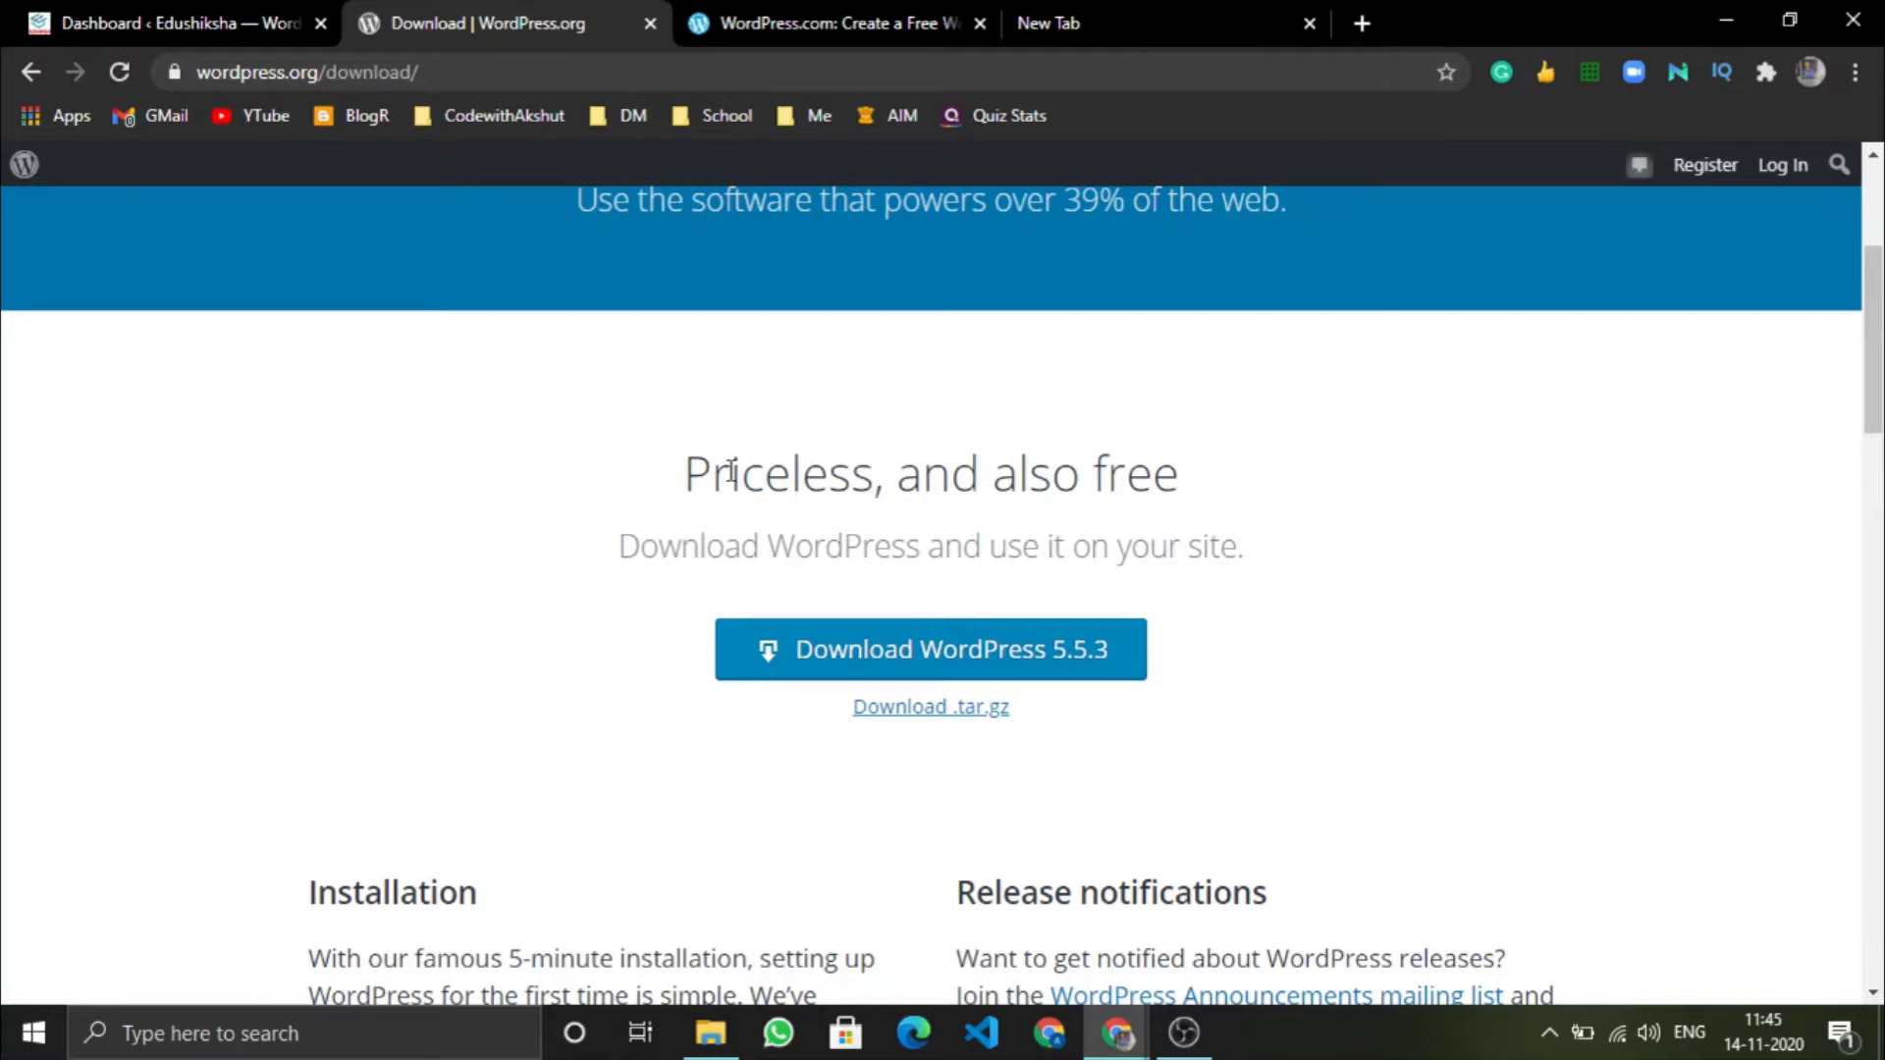
scroll(732, 472, down, 2)
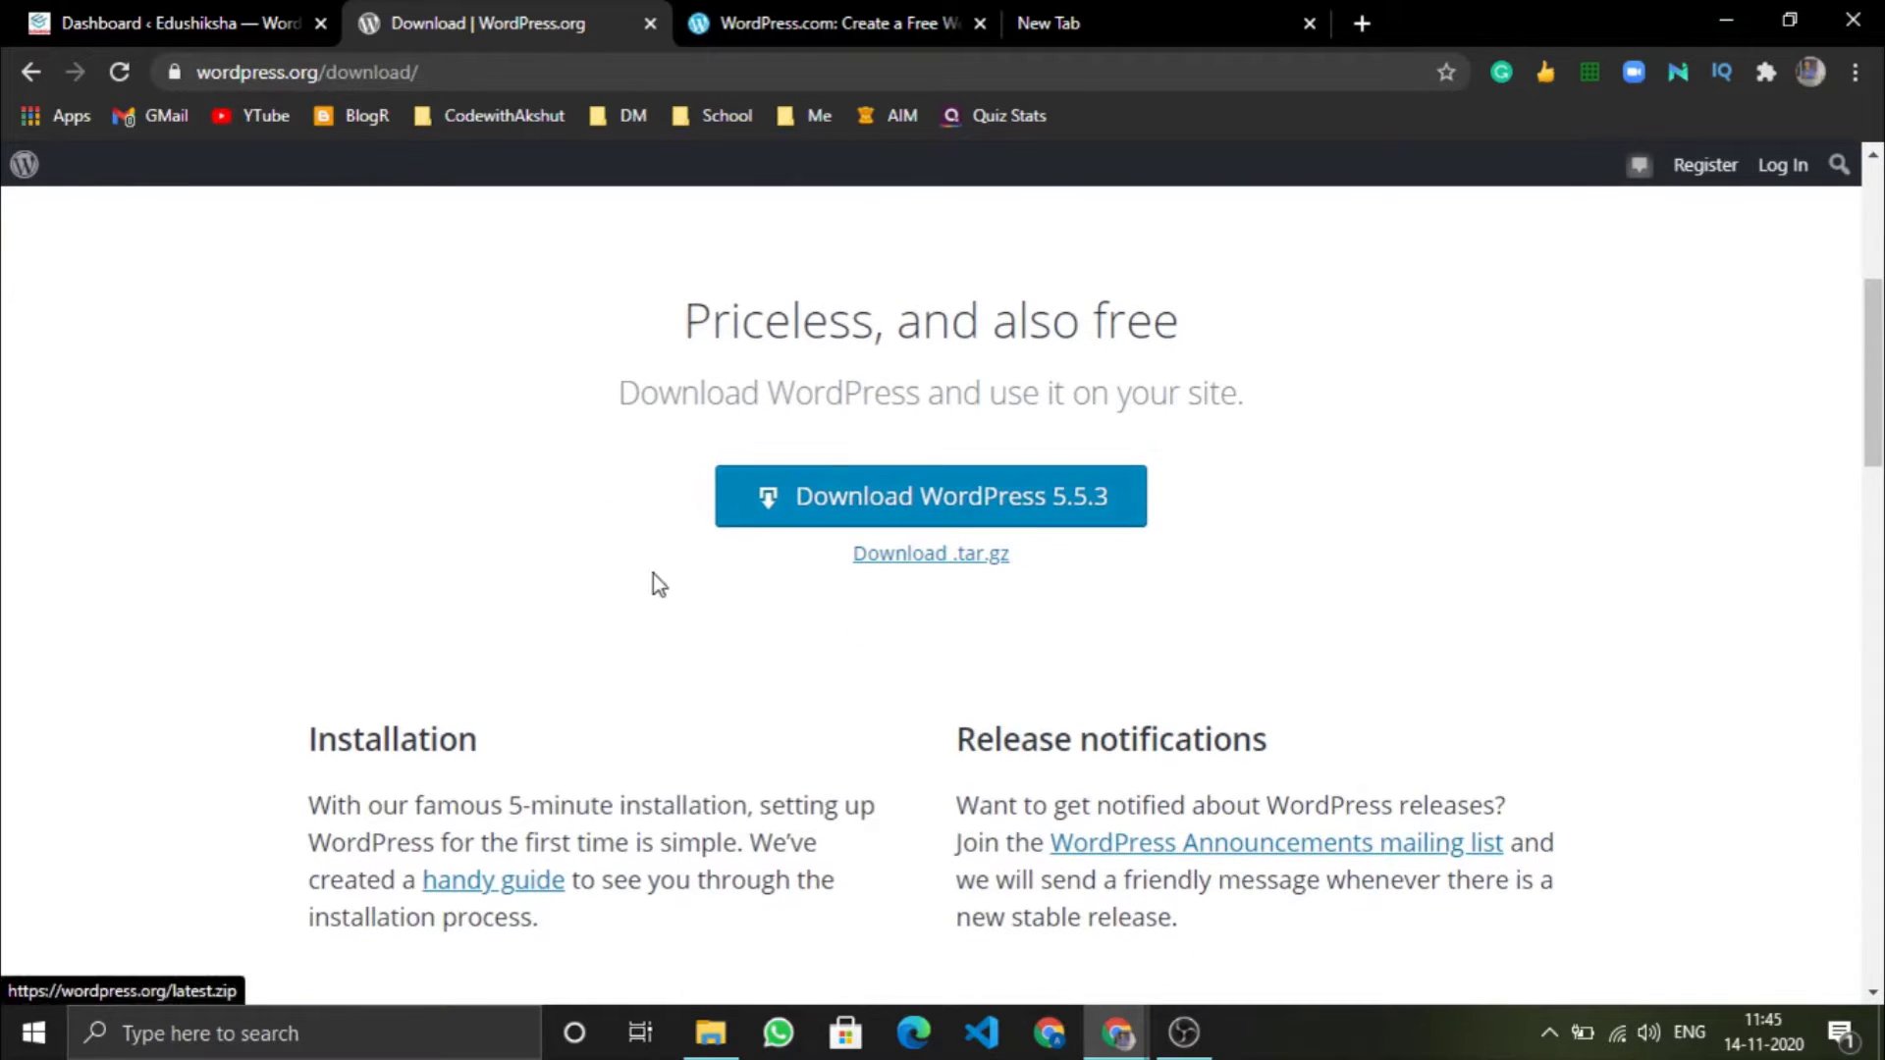
drag(510, 805, 678, 803)
click(679, 797)
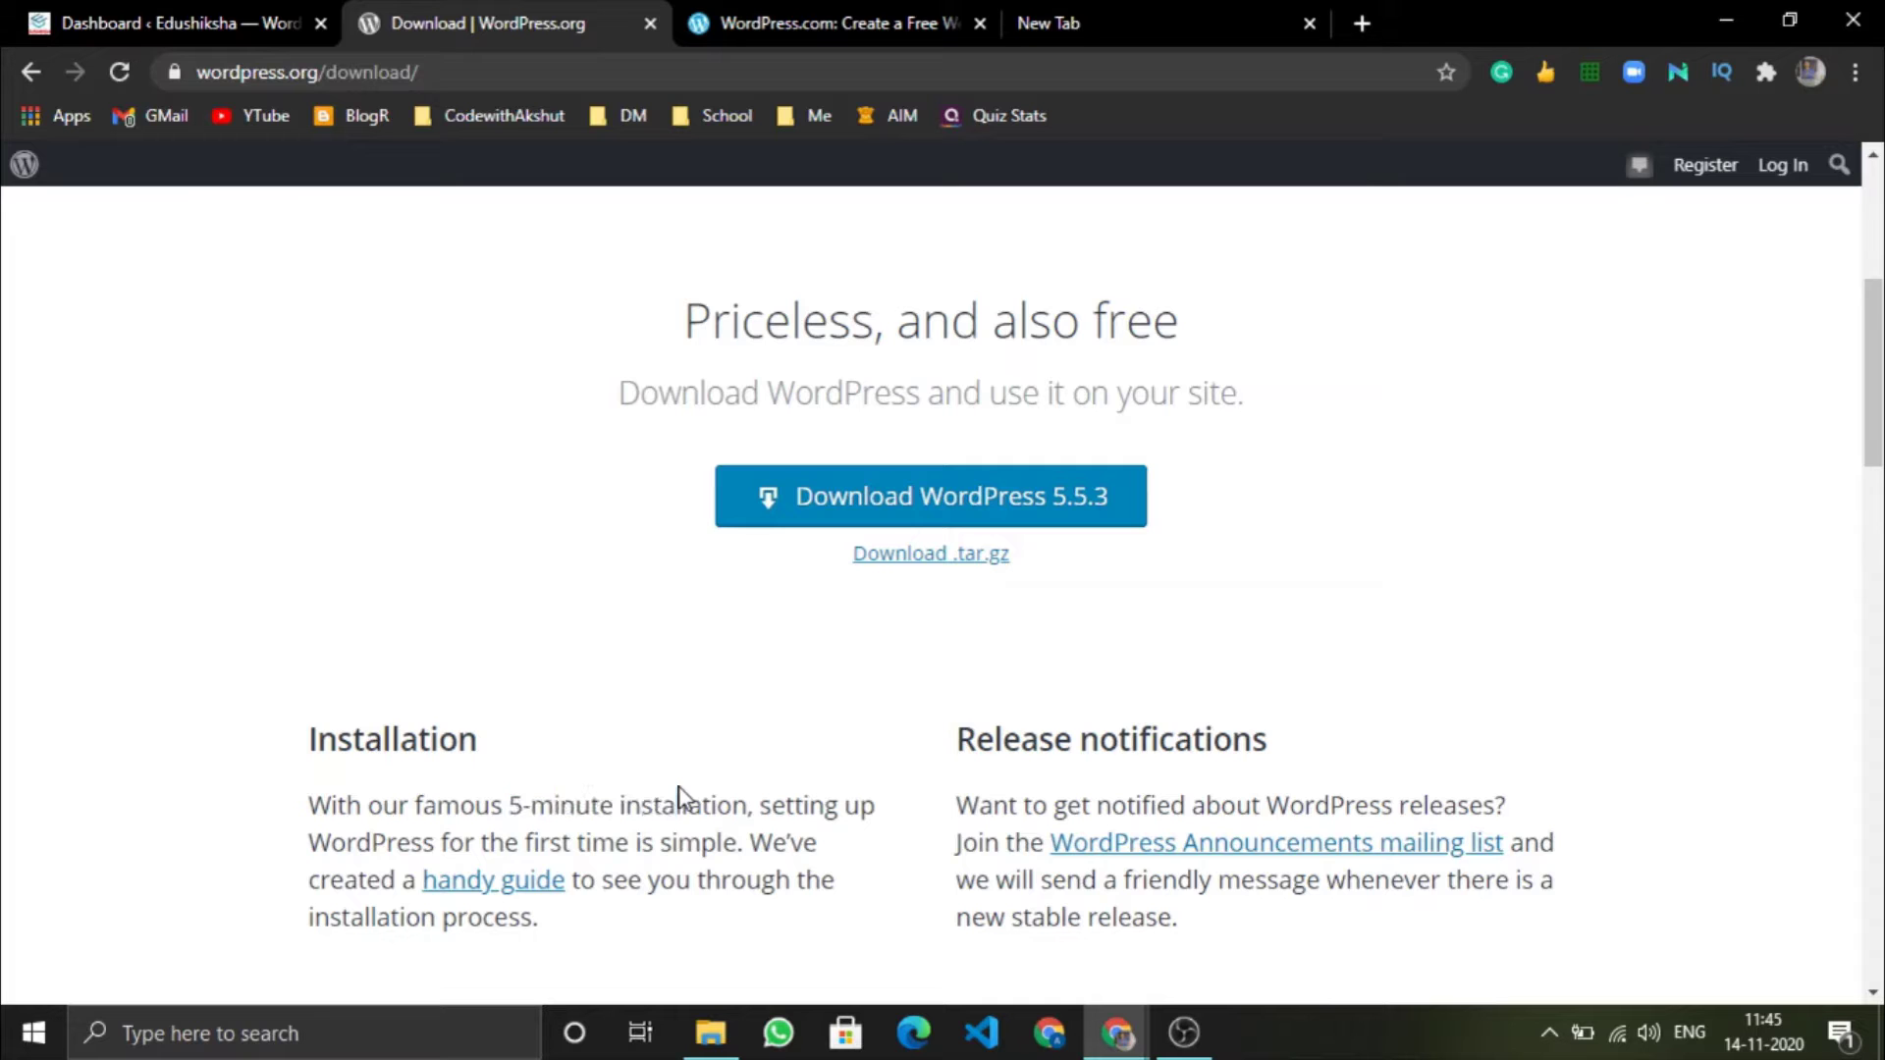
scroll(816, 704, up, 5)
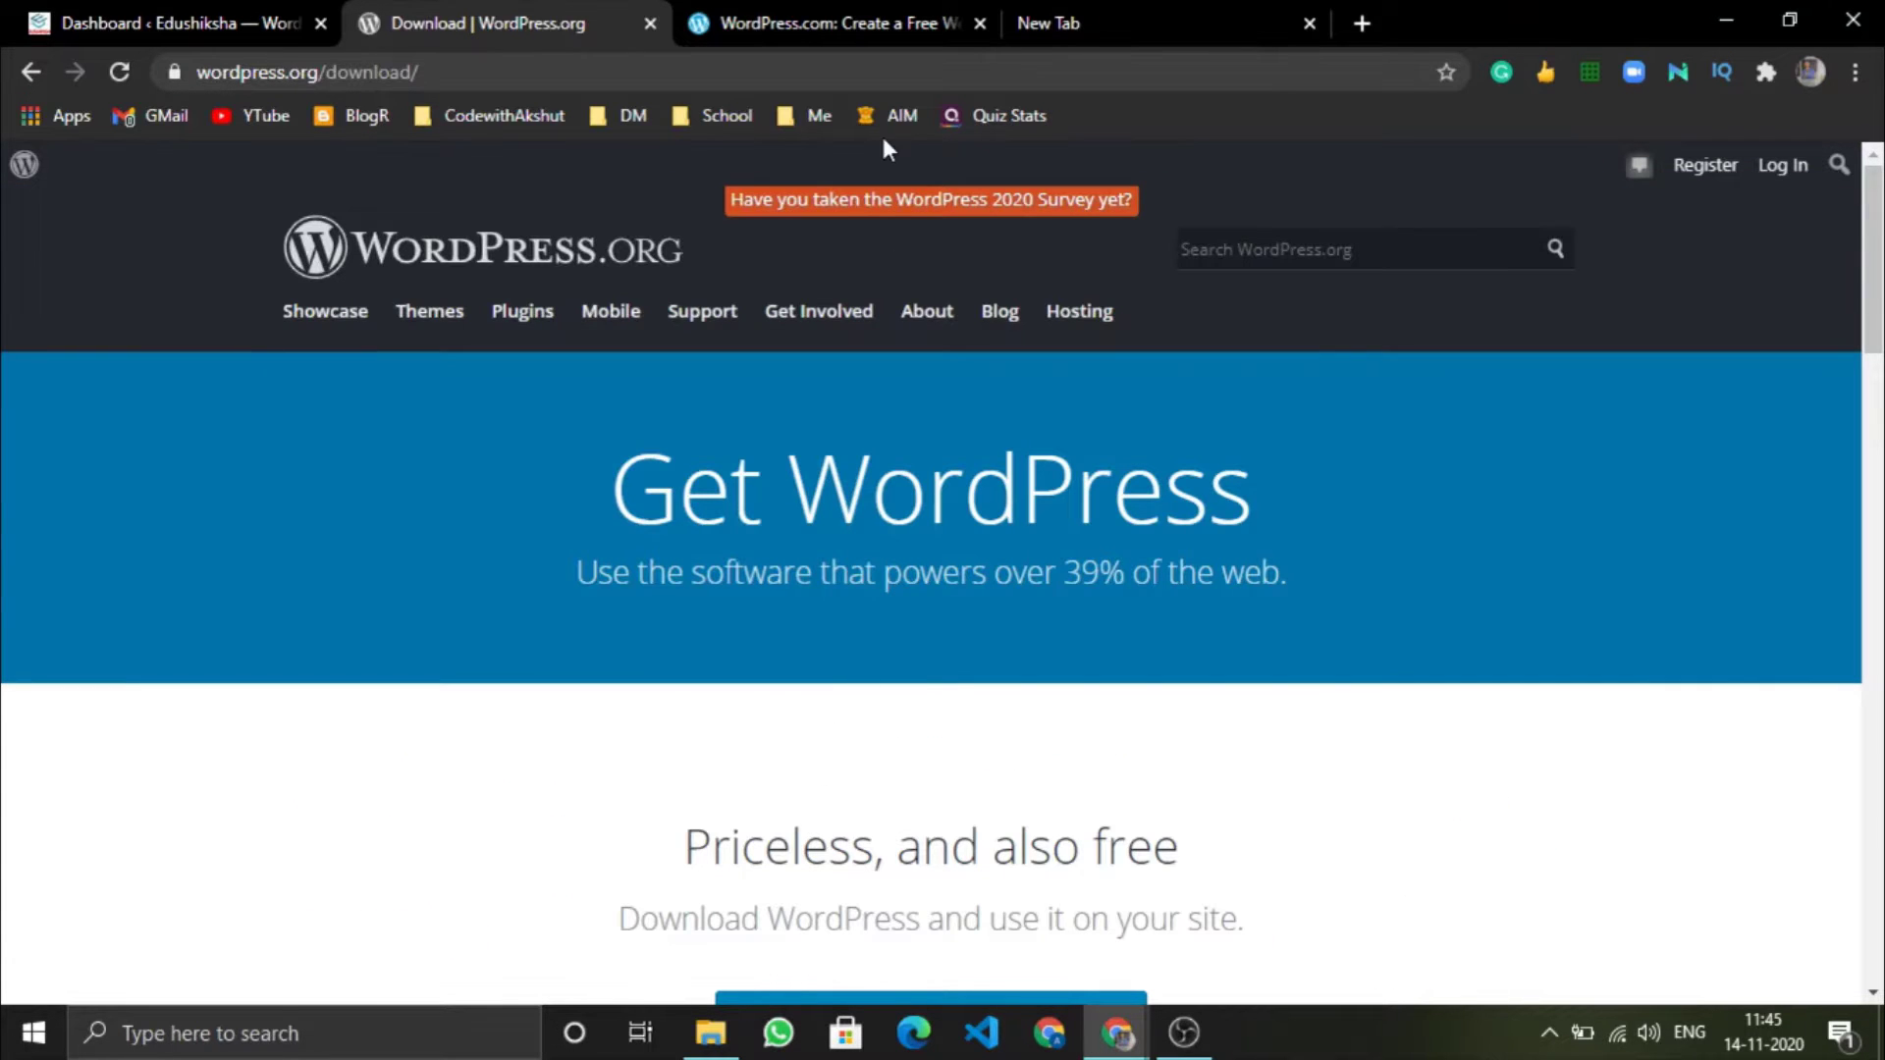
scroll(1000, 840, down, 1)
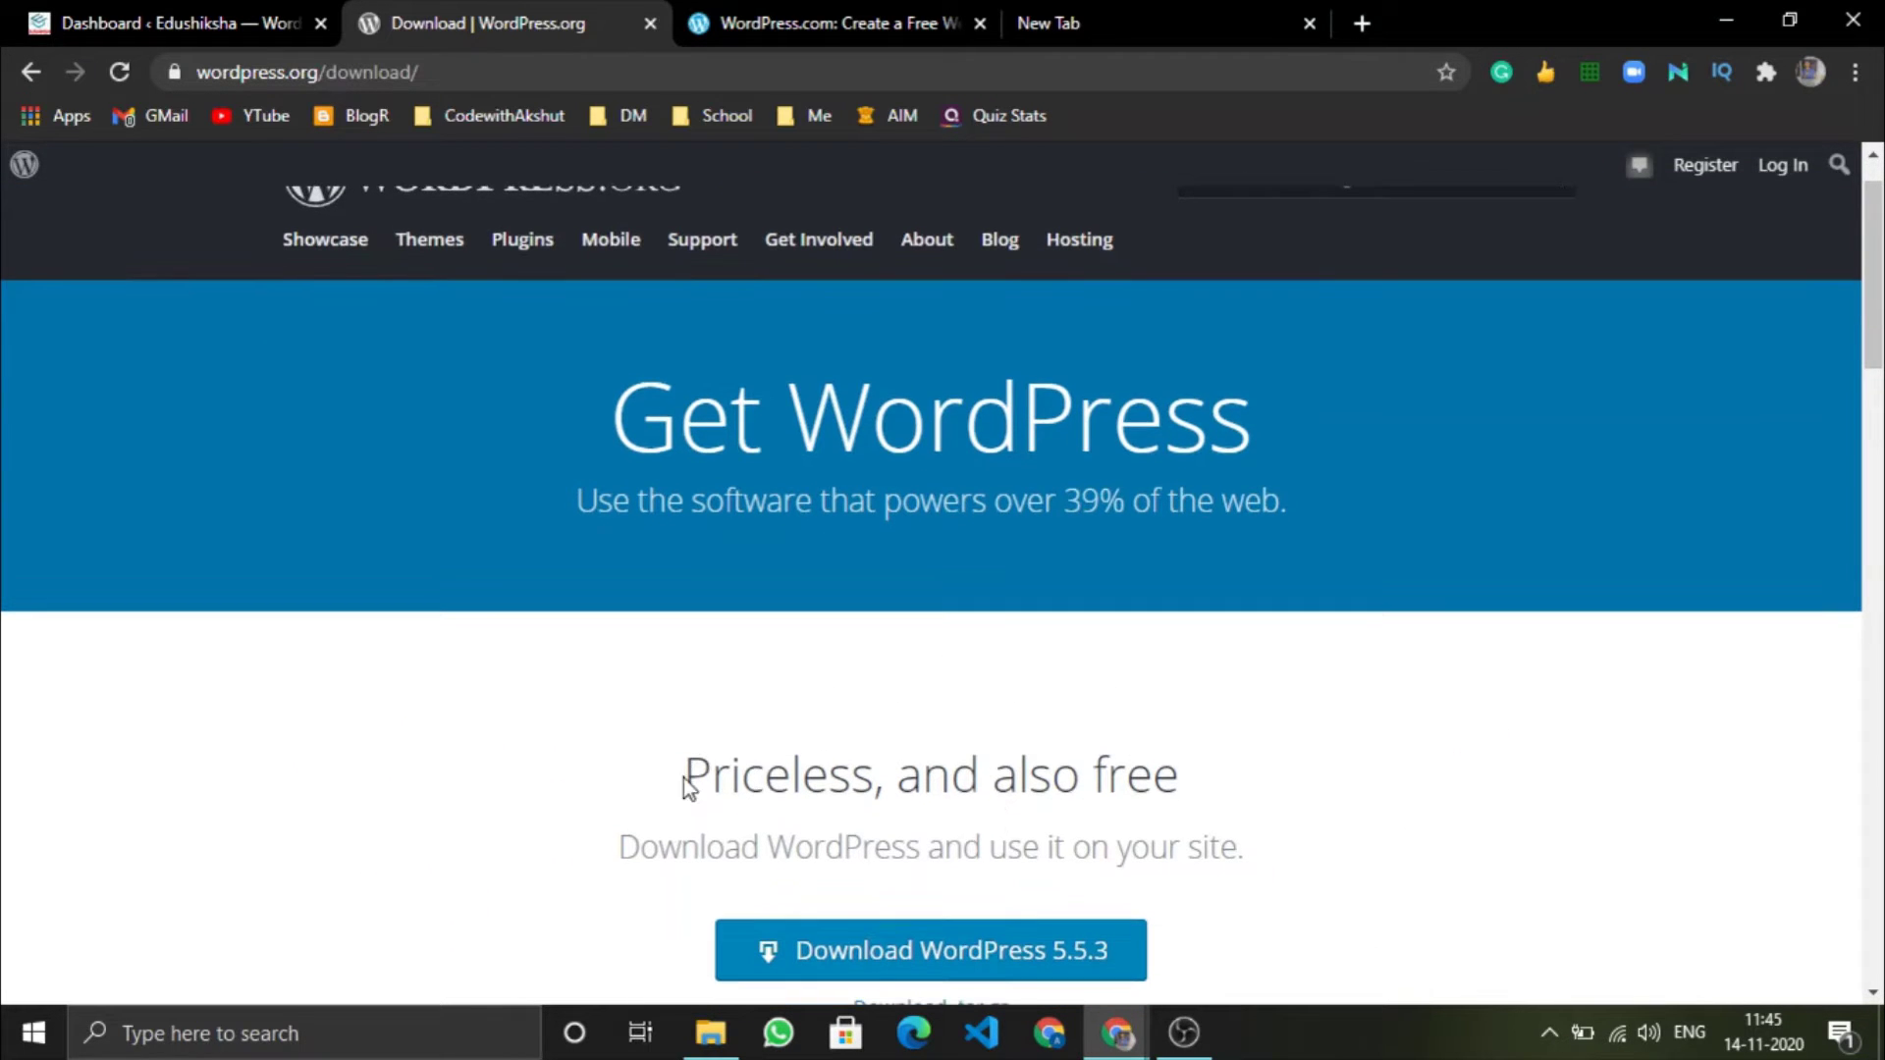
drag(685, 779, 1126, 746)
click(1125, 748)
scroll(1092, 779, up, 1)
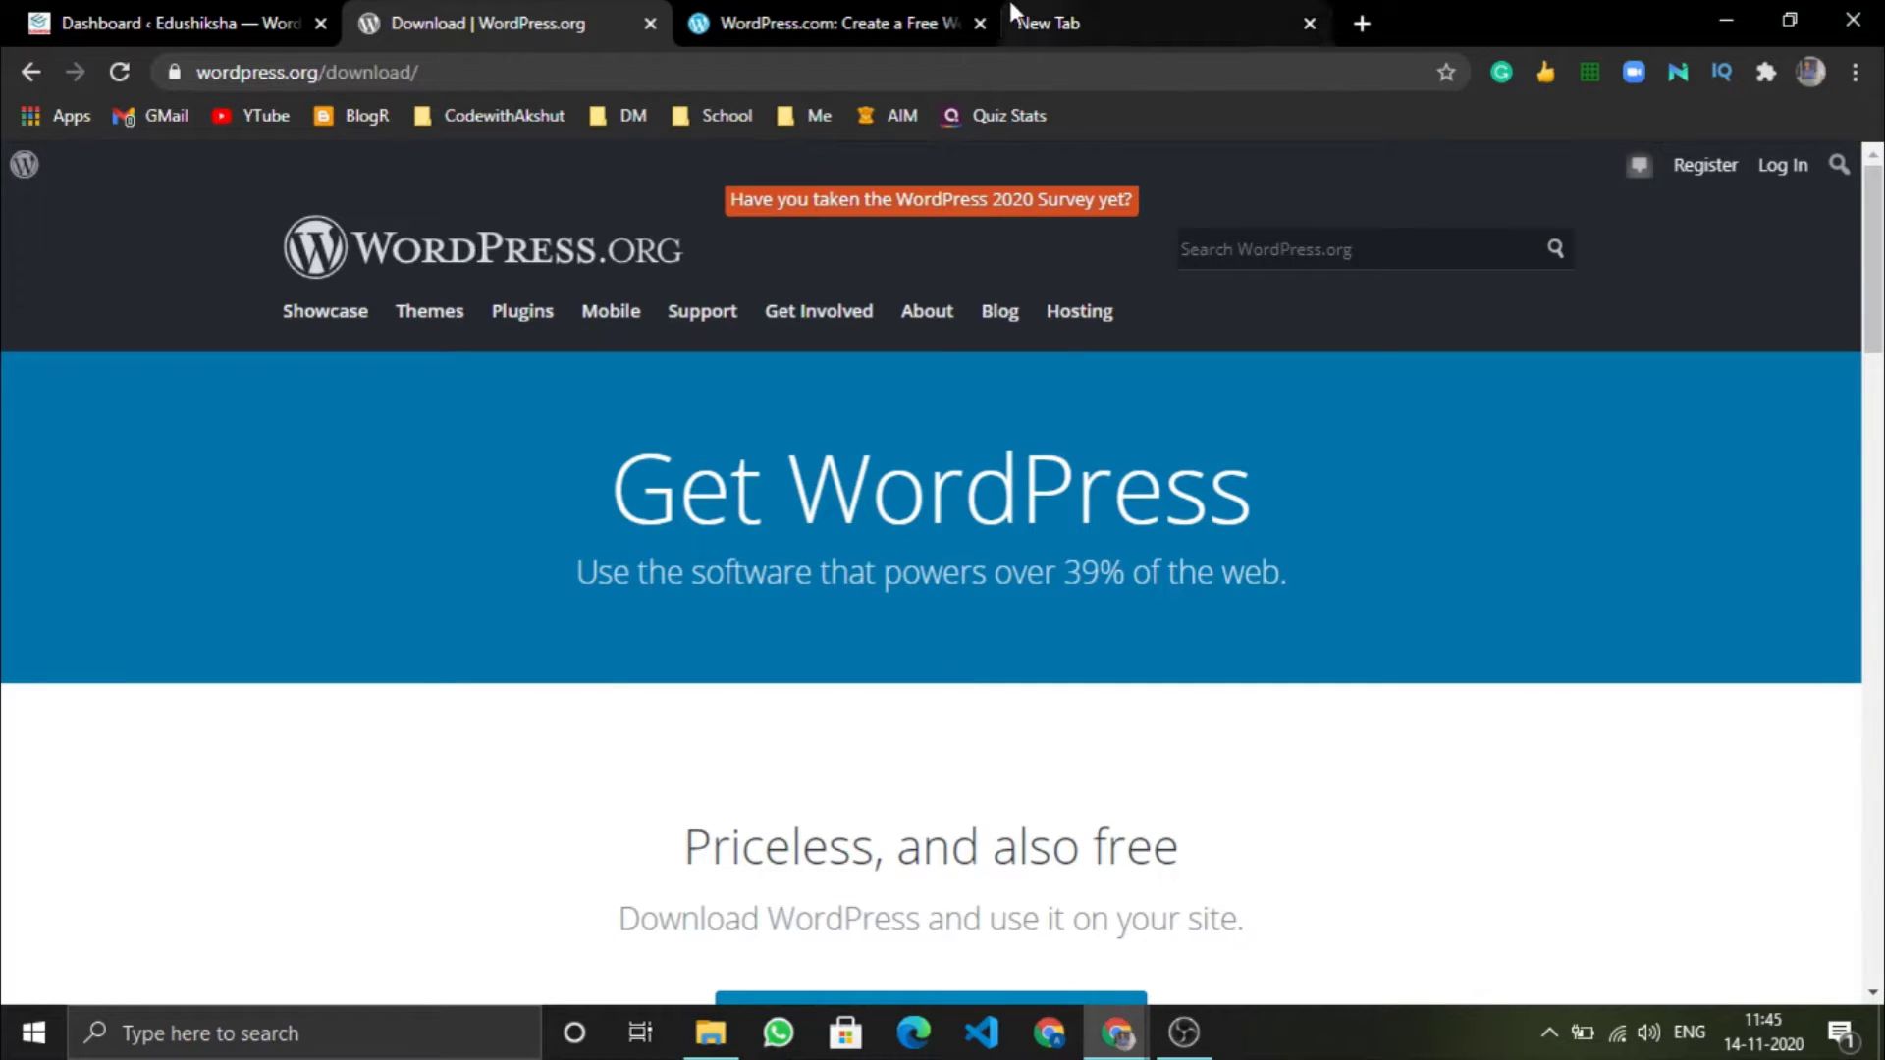
Compare the WordPress.com home page introduction with the Get WordPress introduction on WordPress.org.
click(881, 13)
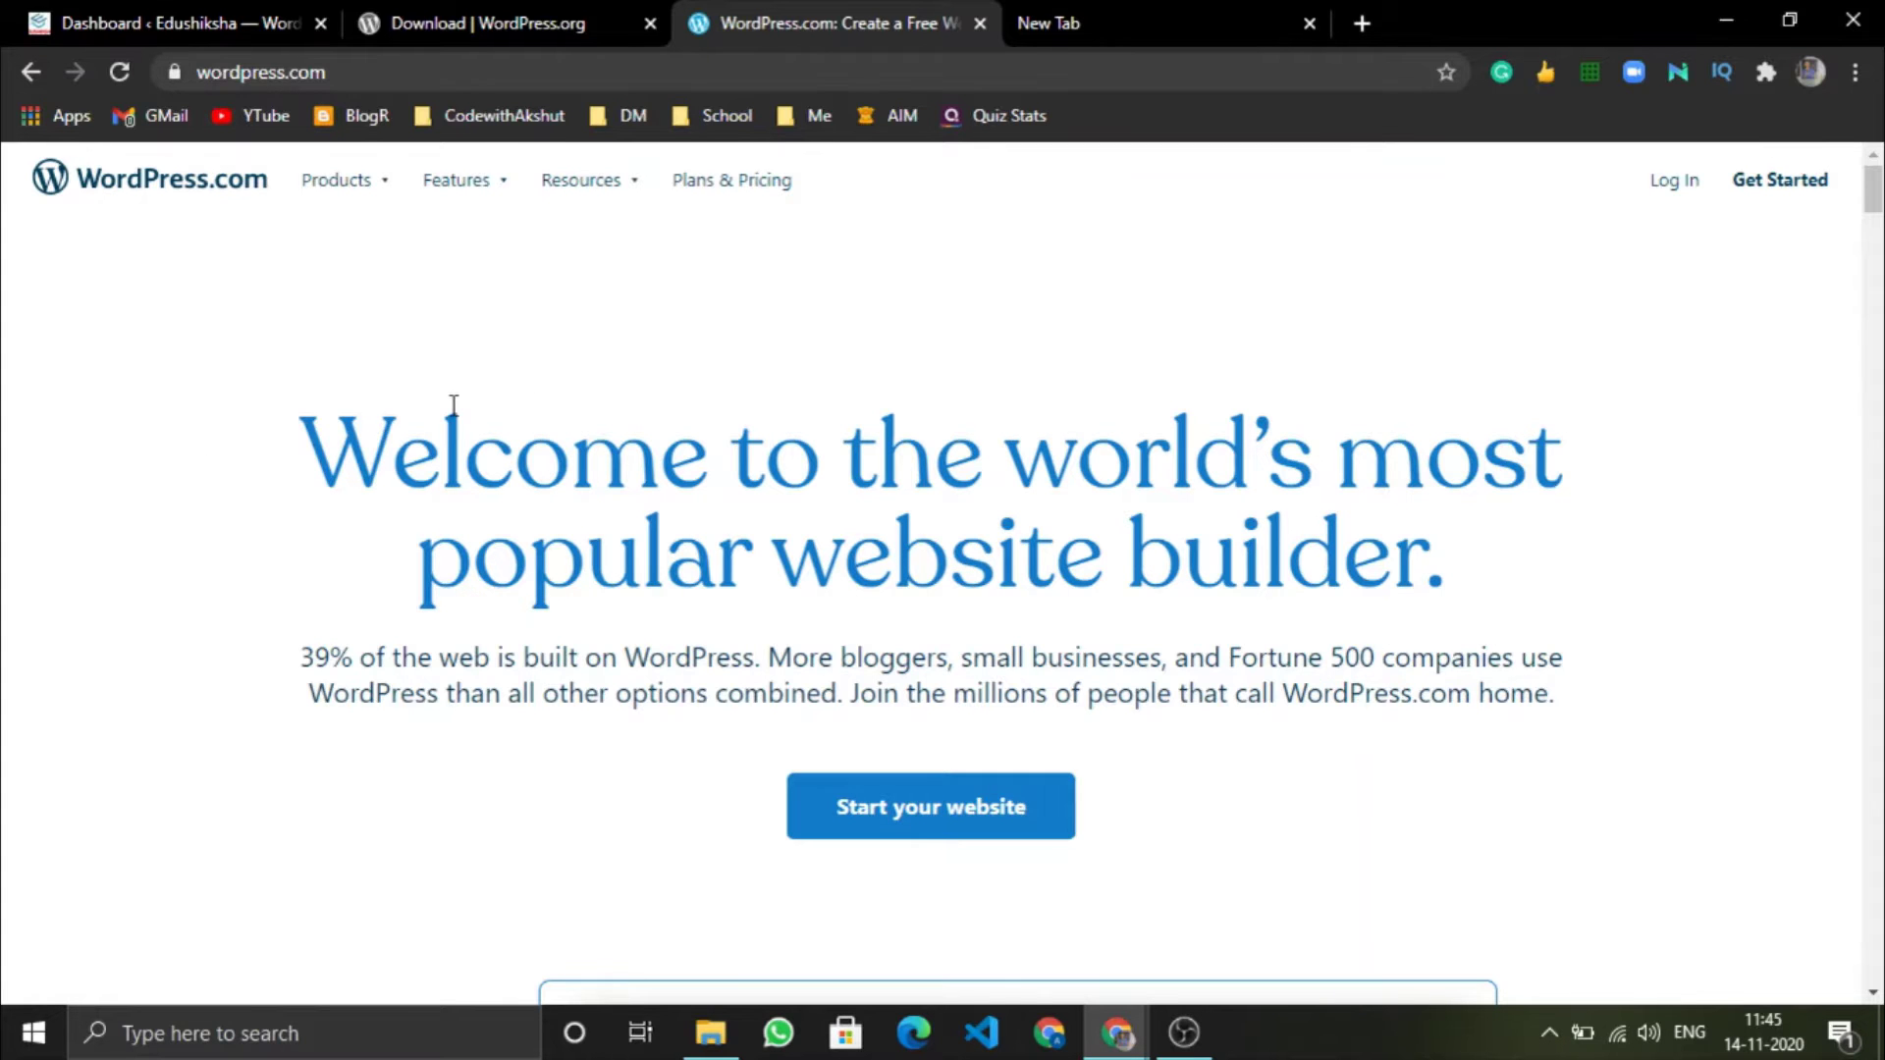
scroll(454, 406, down, 5)
scroll(454, 405, up, 5)
click(468, 5)
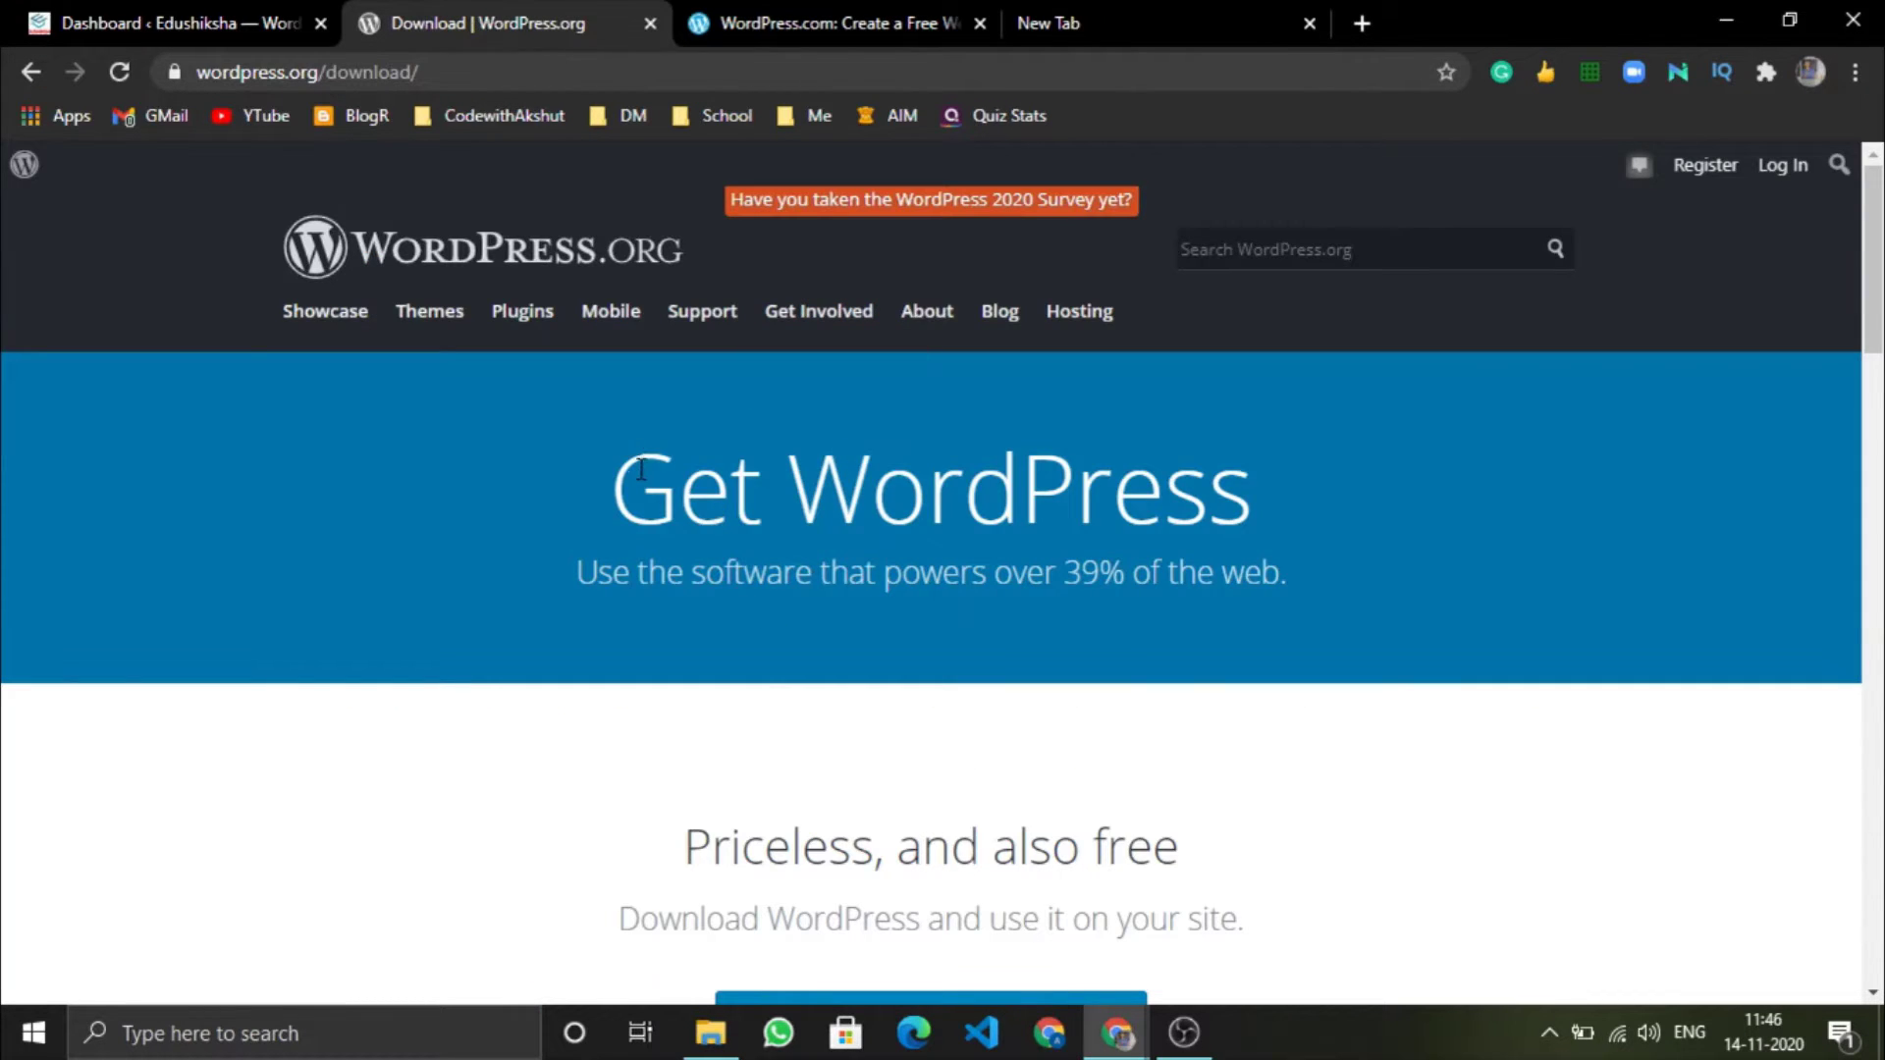
drag(643, 460, 1249, 515)
click(1107, 520)
scroll(1107, 520, down, 1)
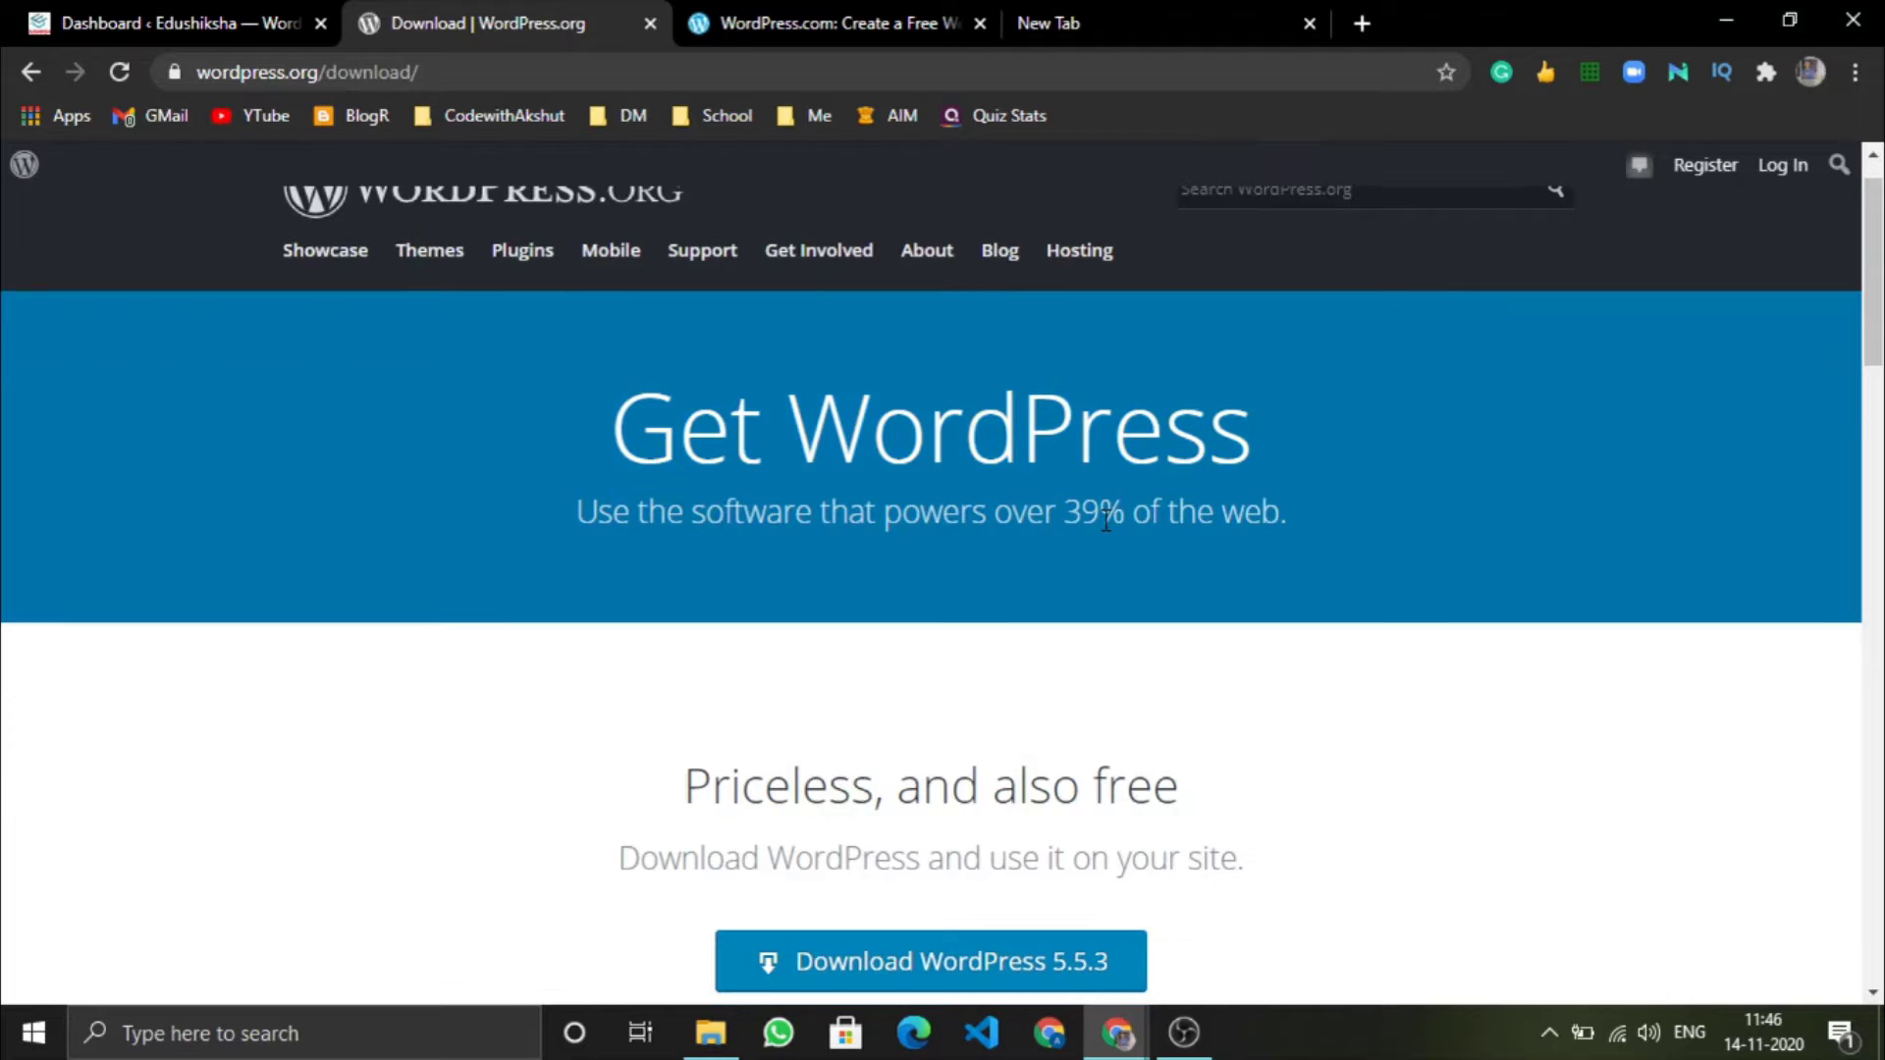
double_click(943, 510)
click(794, 14)
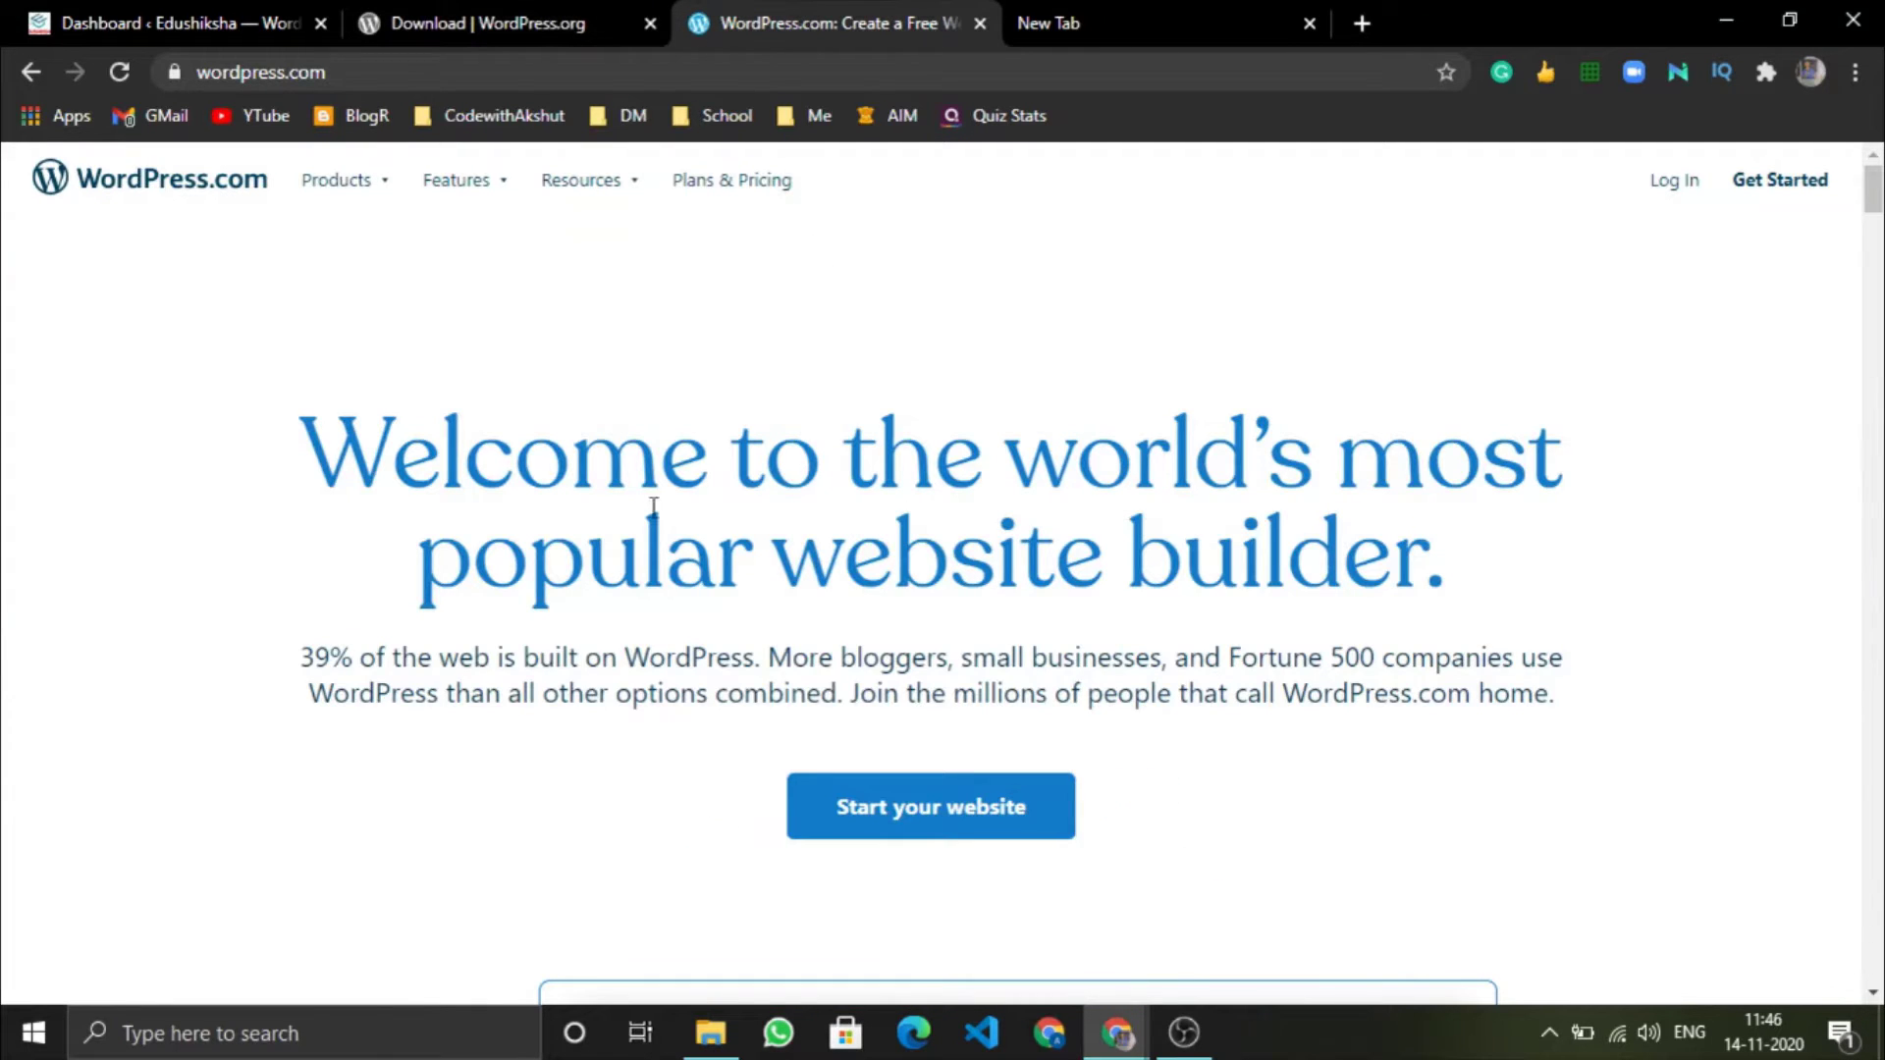
drag(469, 433, 692, 440)
click(676, 422)
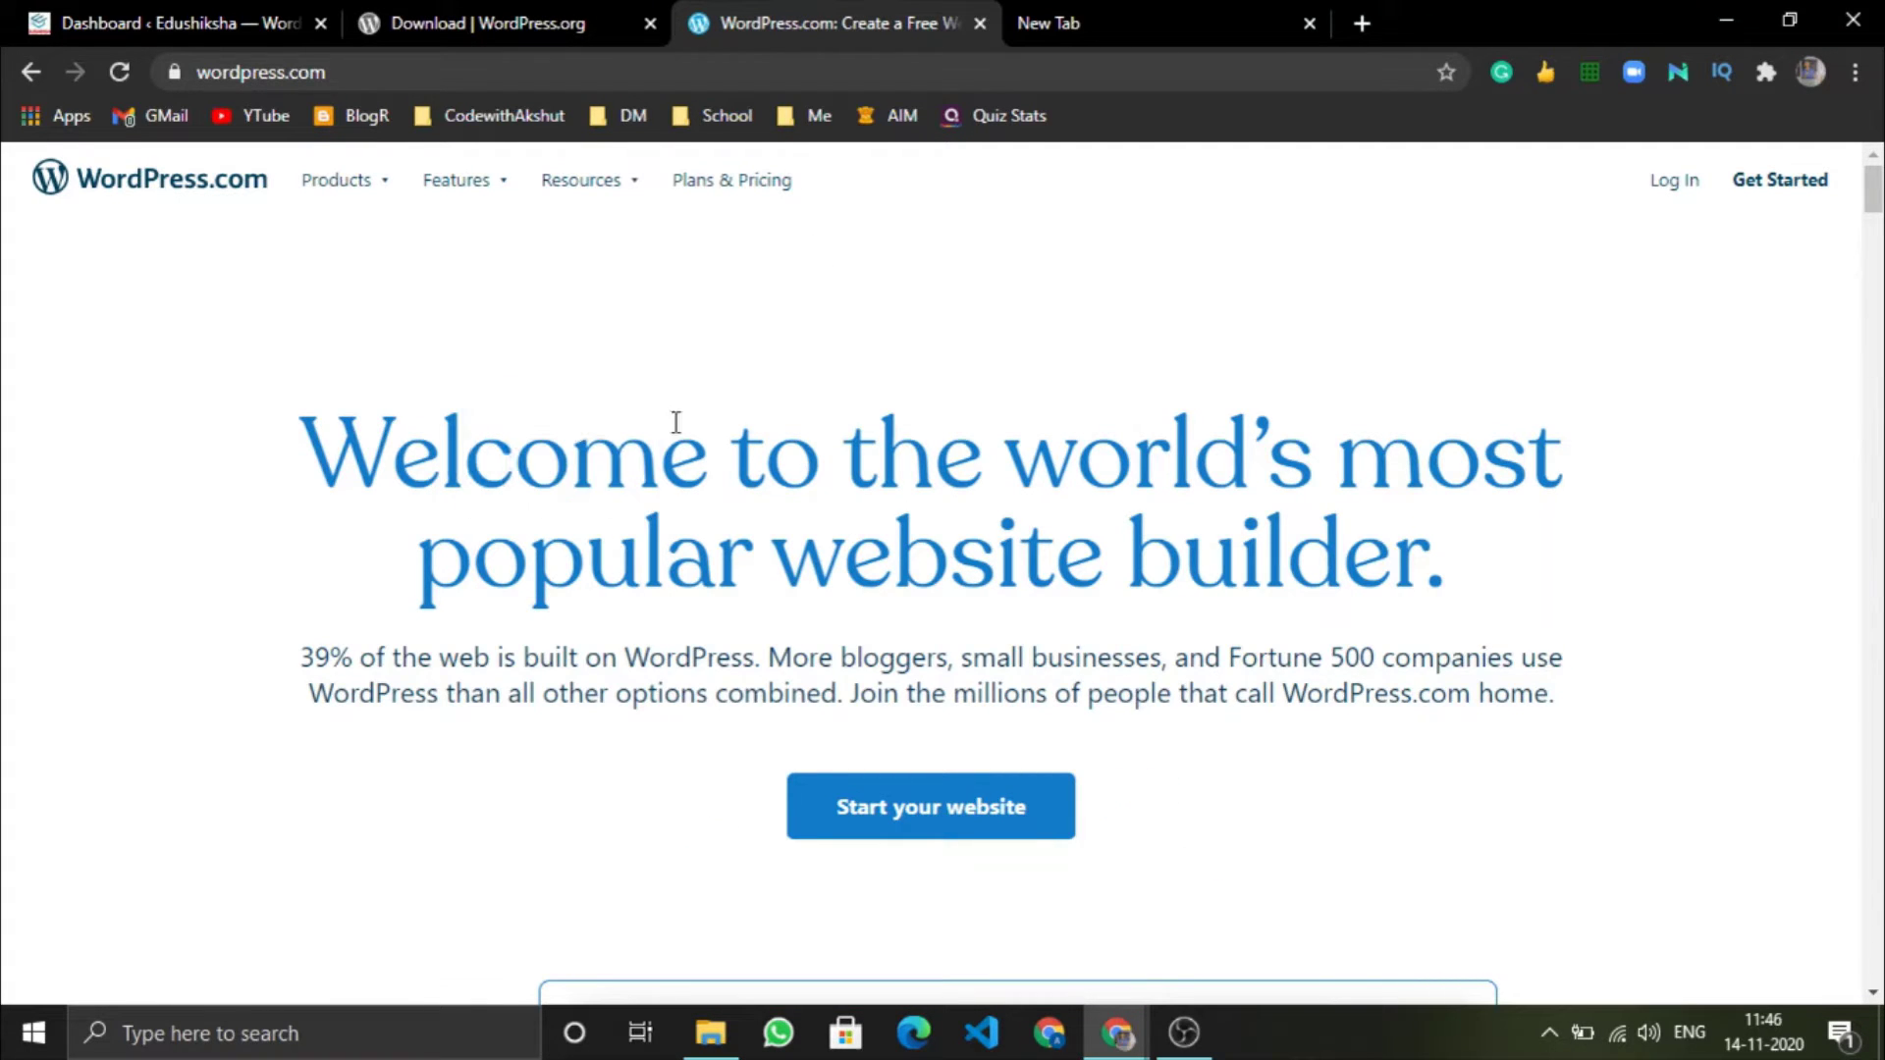
double_click(709, 460)
click(833, 455)
double_click(833, 454)
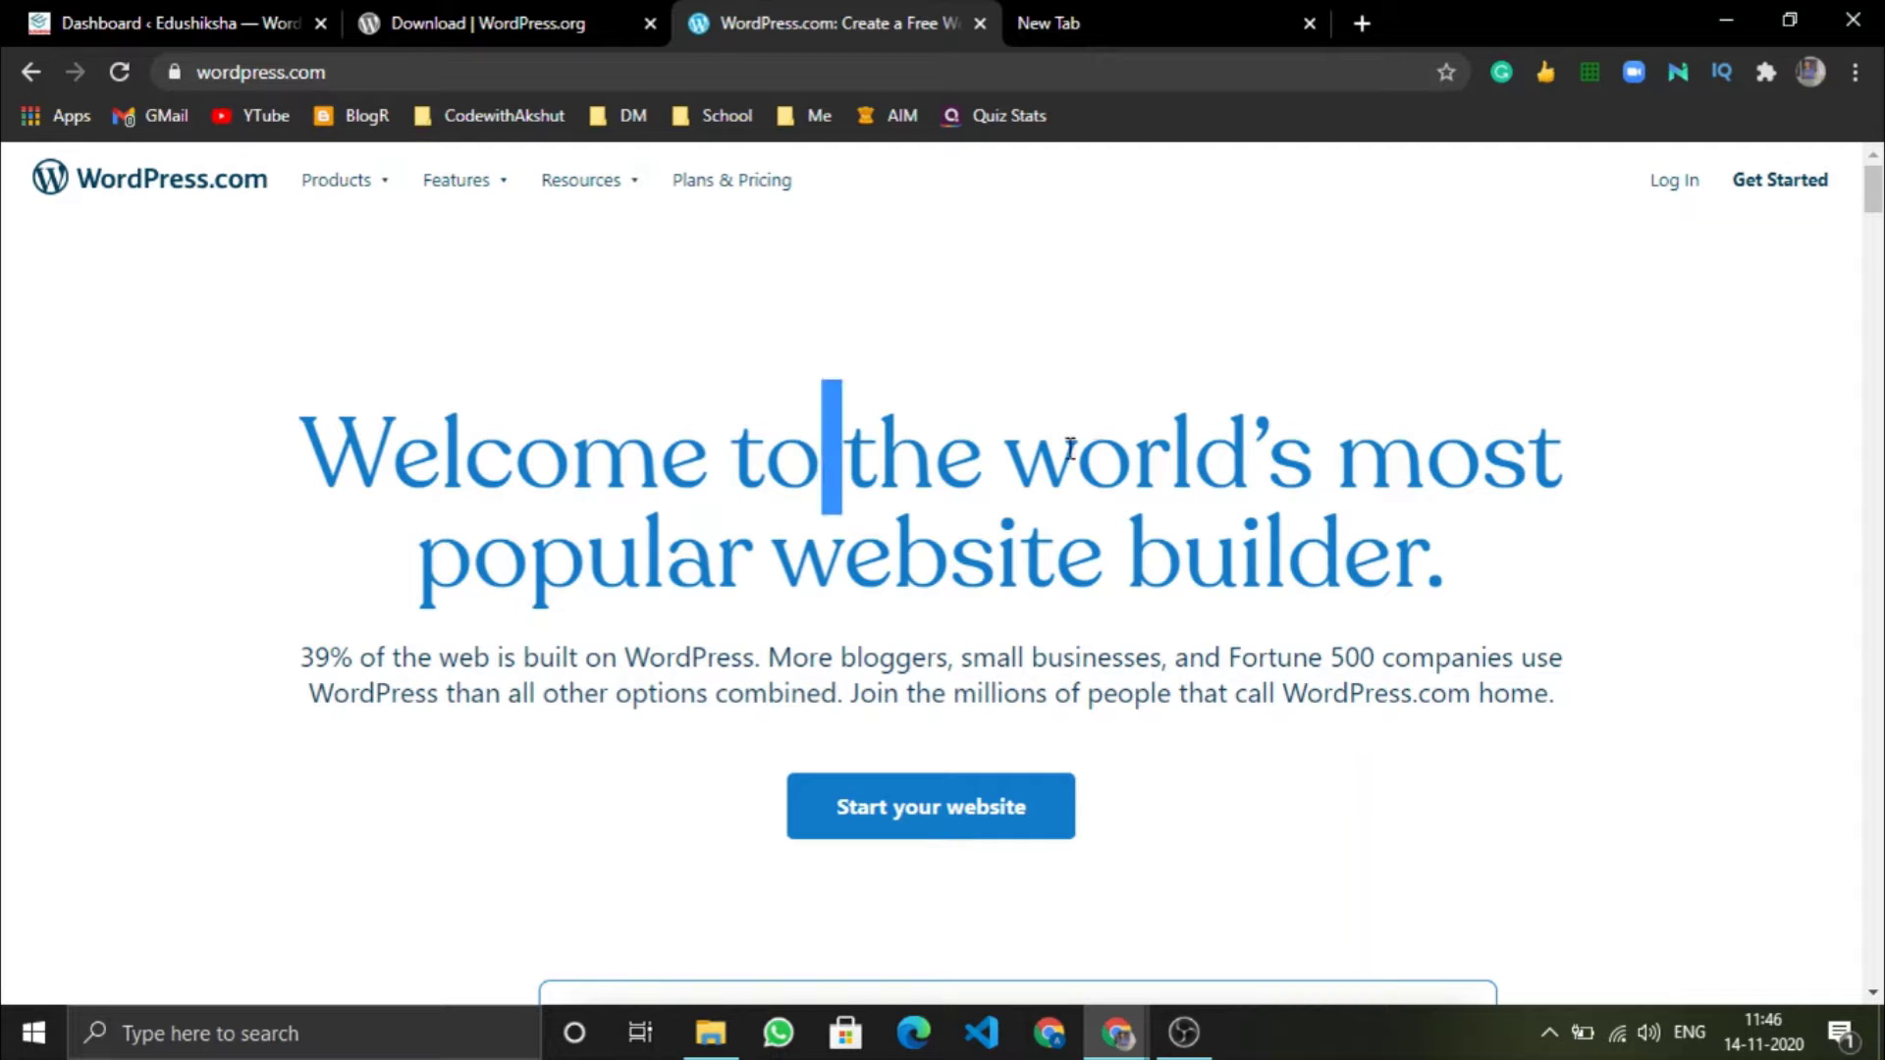
click(1006, 452)
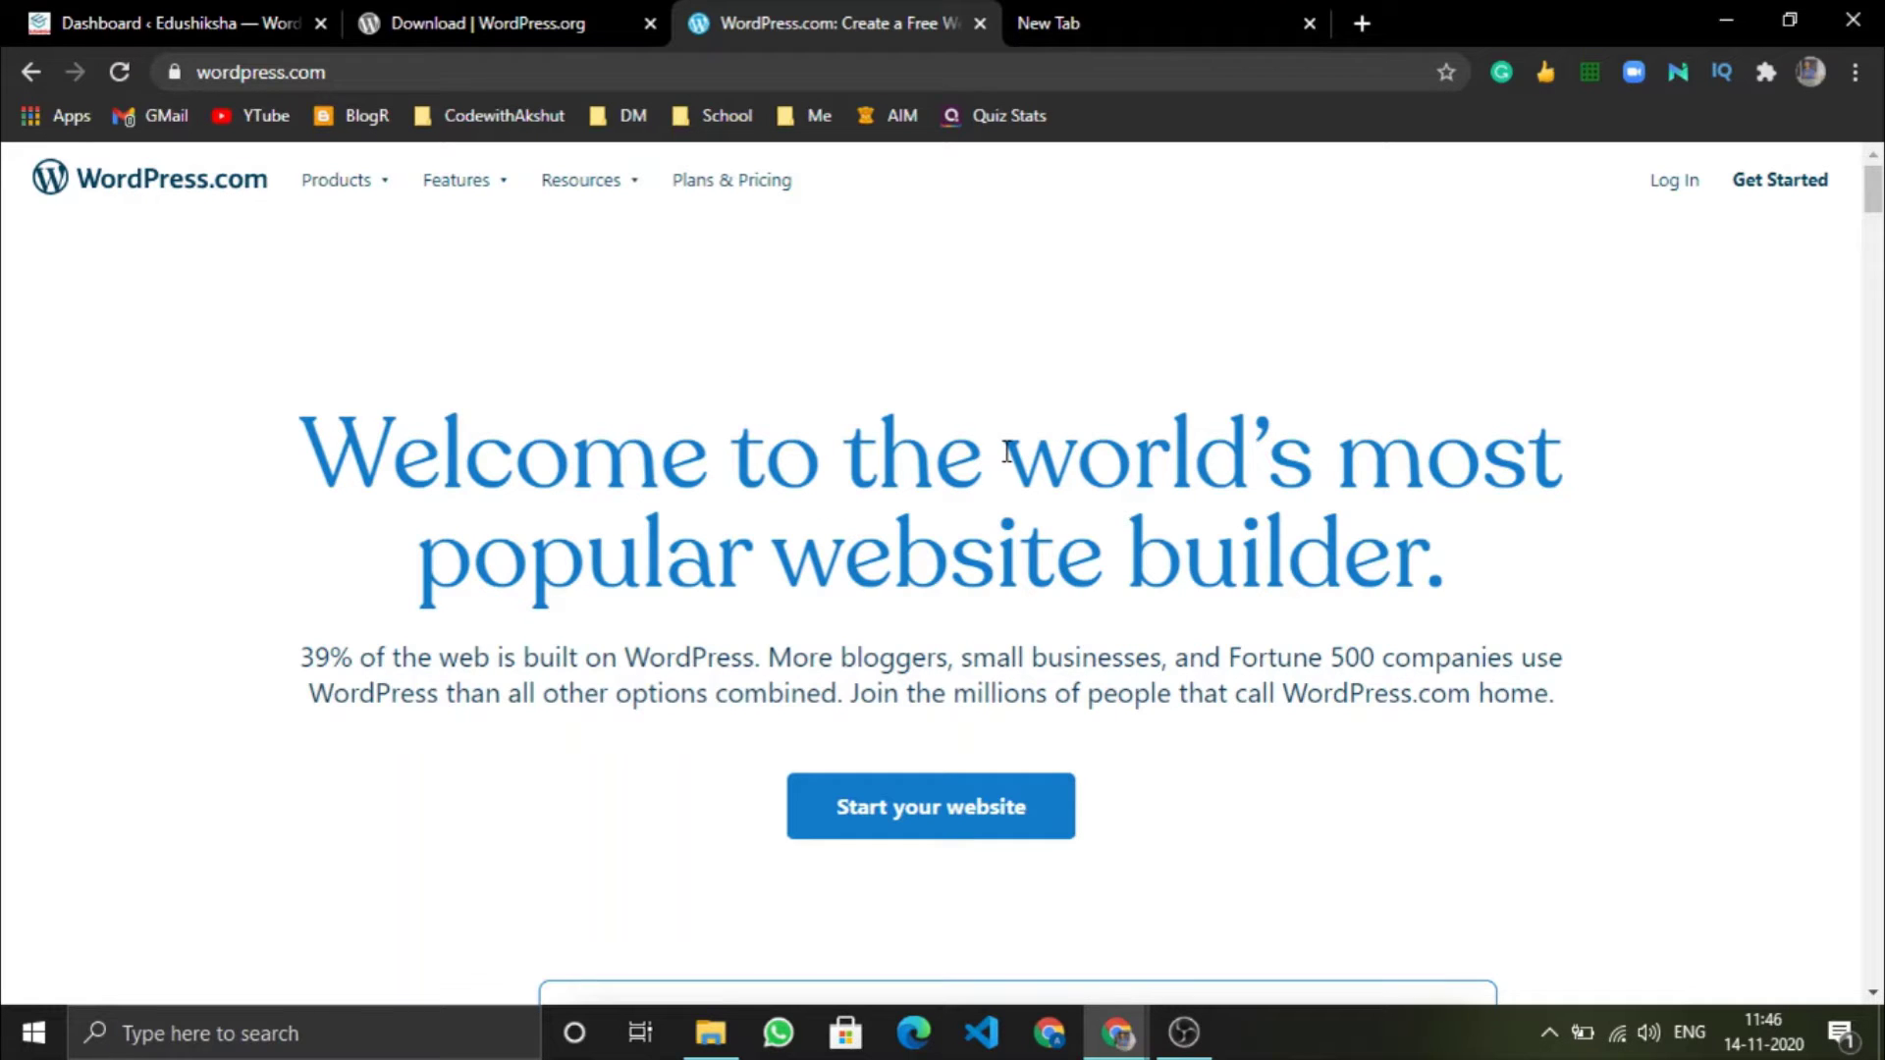
click(519, 14)
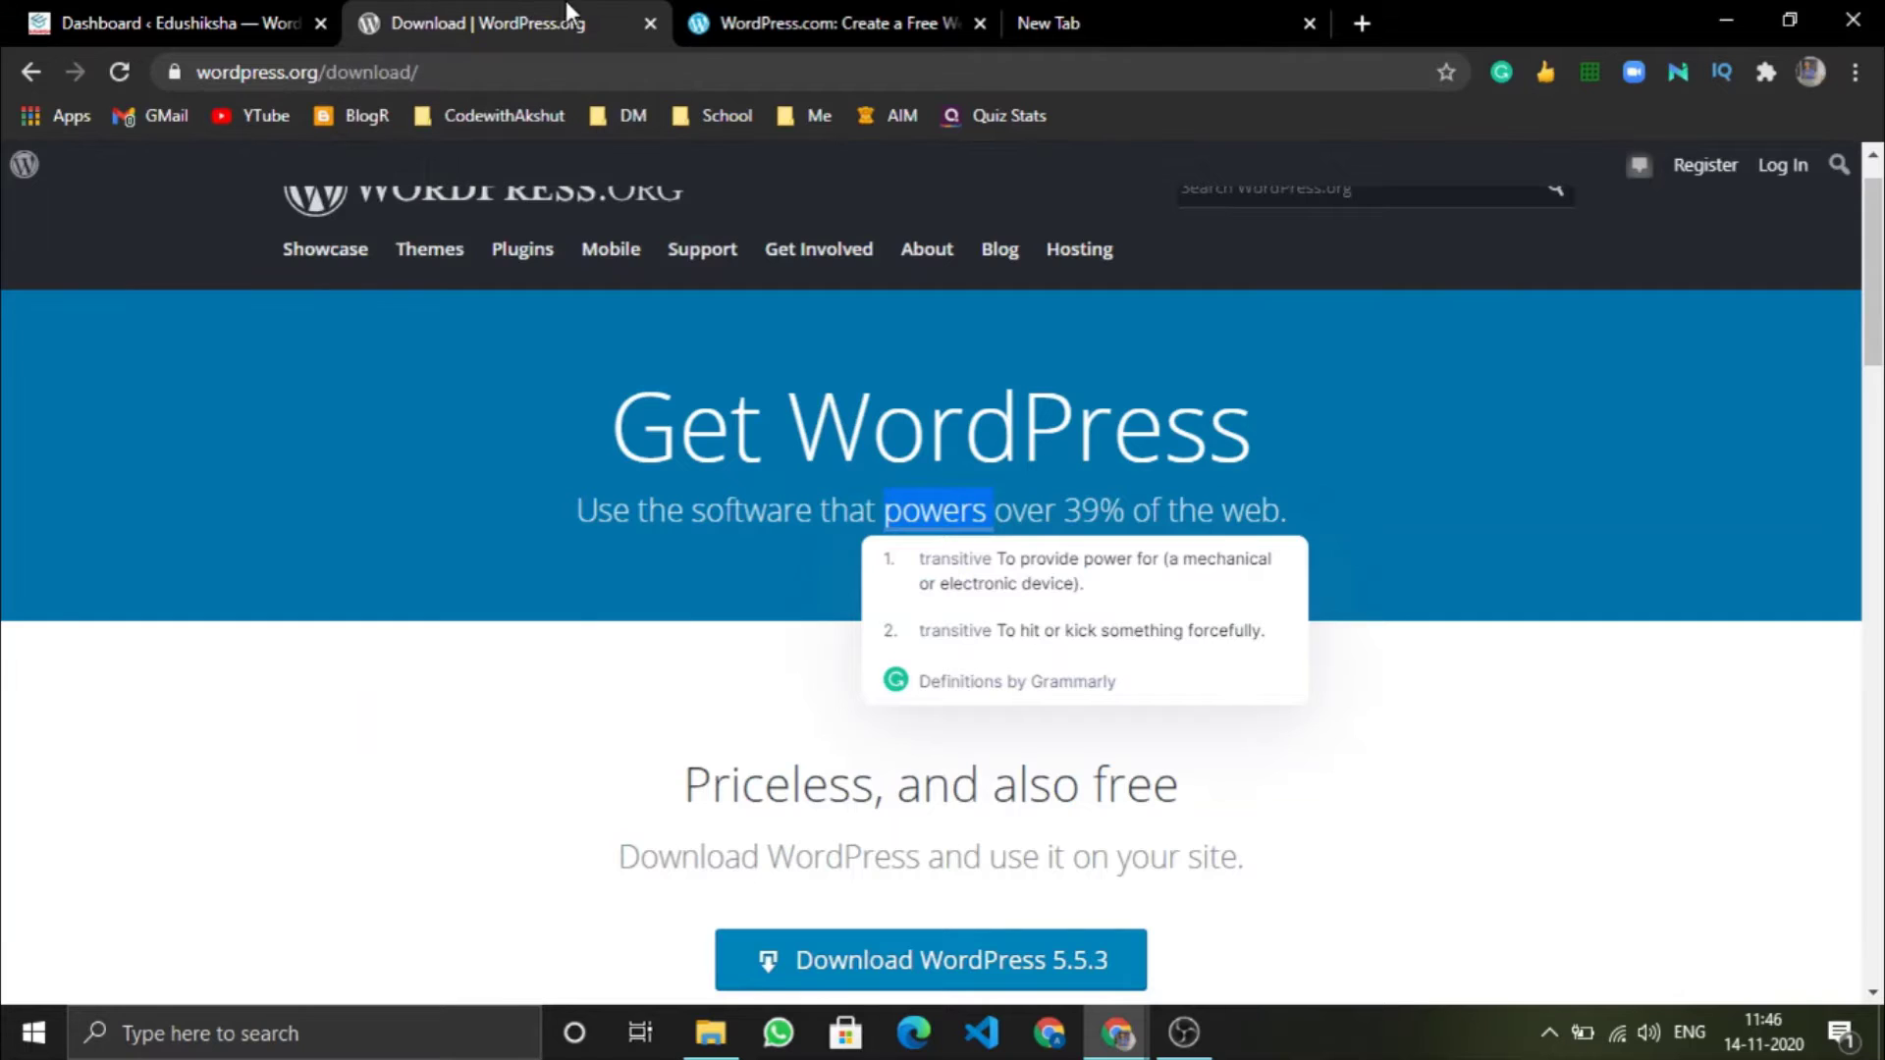
Examine the Edushiksha site's WordPress dashboard, from the activity and Yoast SEO widgets down to the traffic statistics.
click(211, 20)
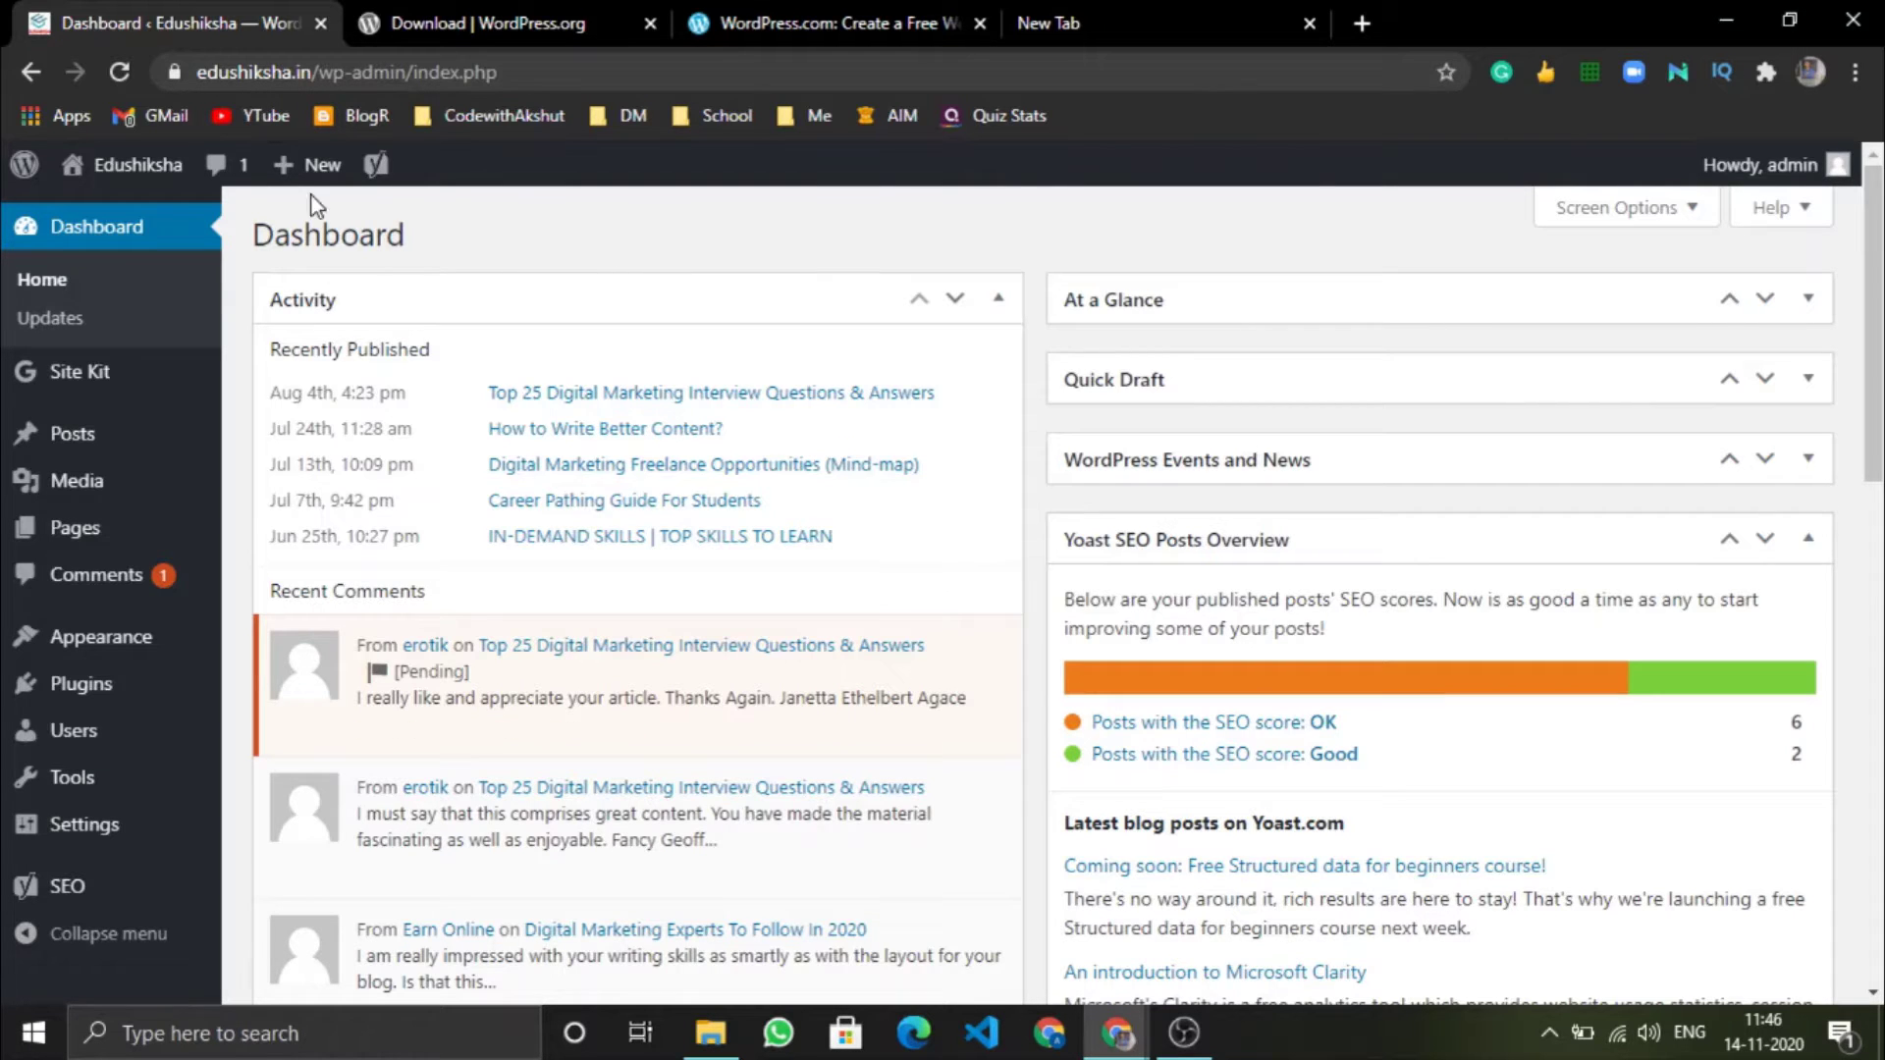
mouse_move(140, 190)
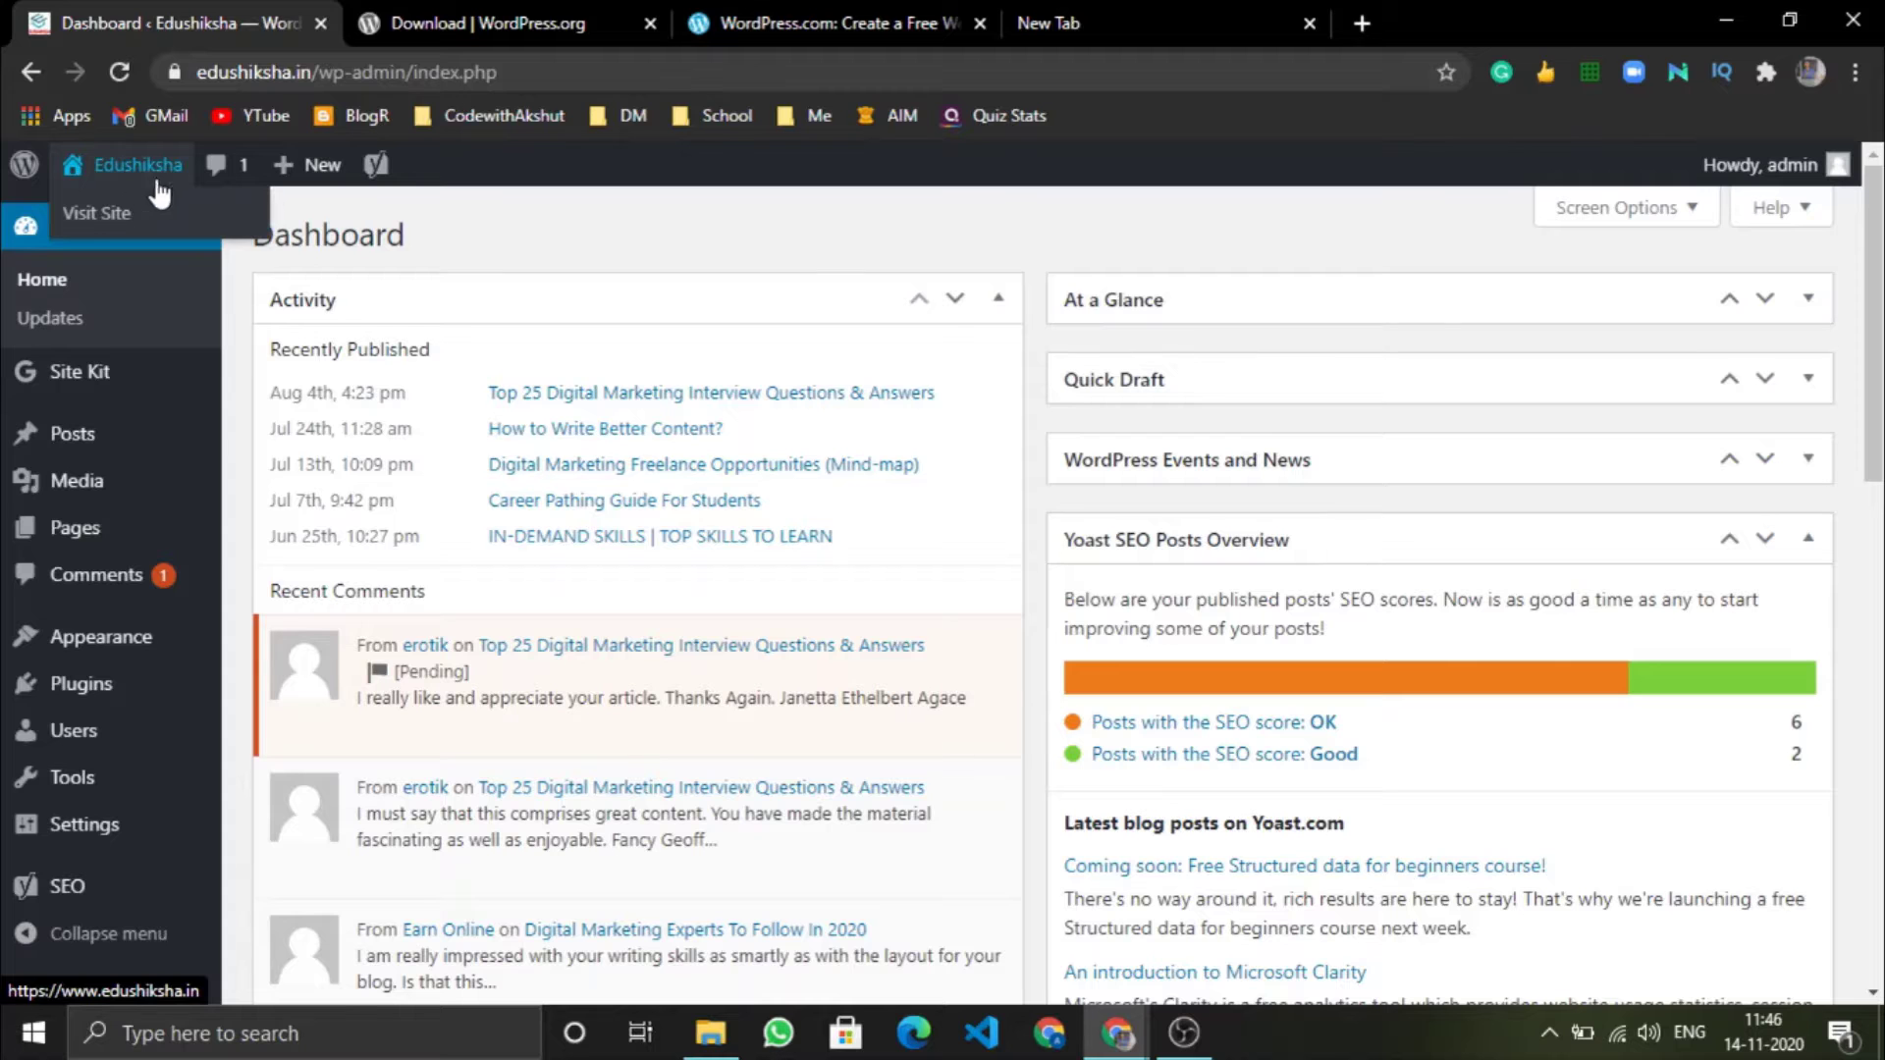
scroll(628, 580, down, 1)
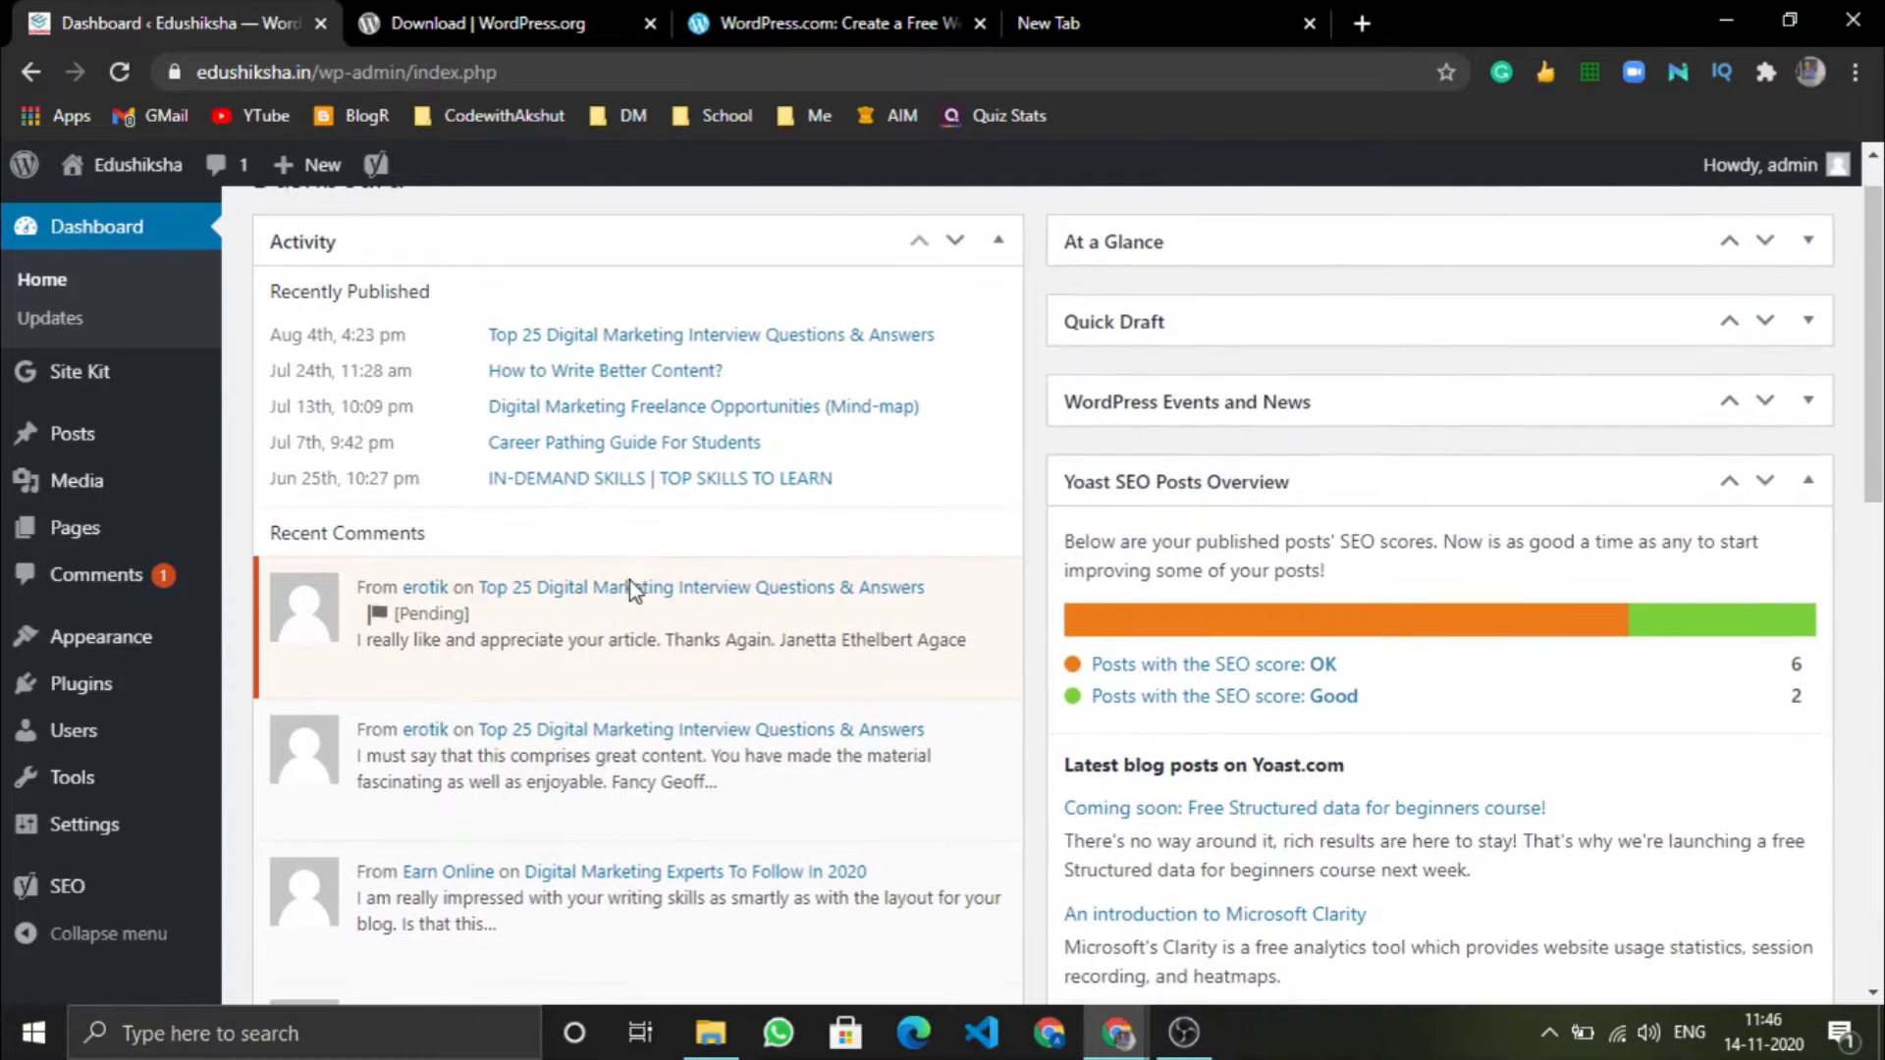
scroll(628, 580, up, 1)
scroll(1064, 422, down, 6)
scroll(1063, 422, down, 6)
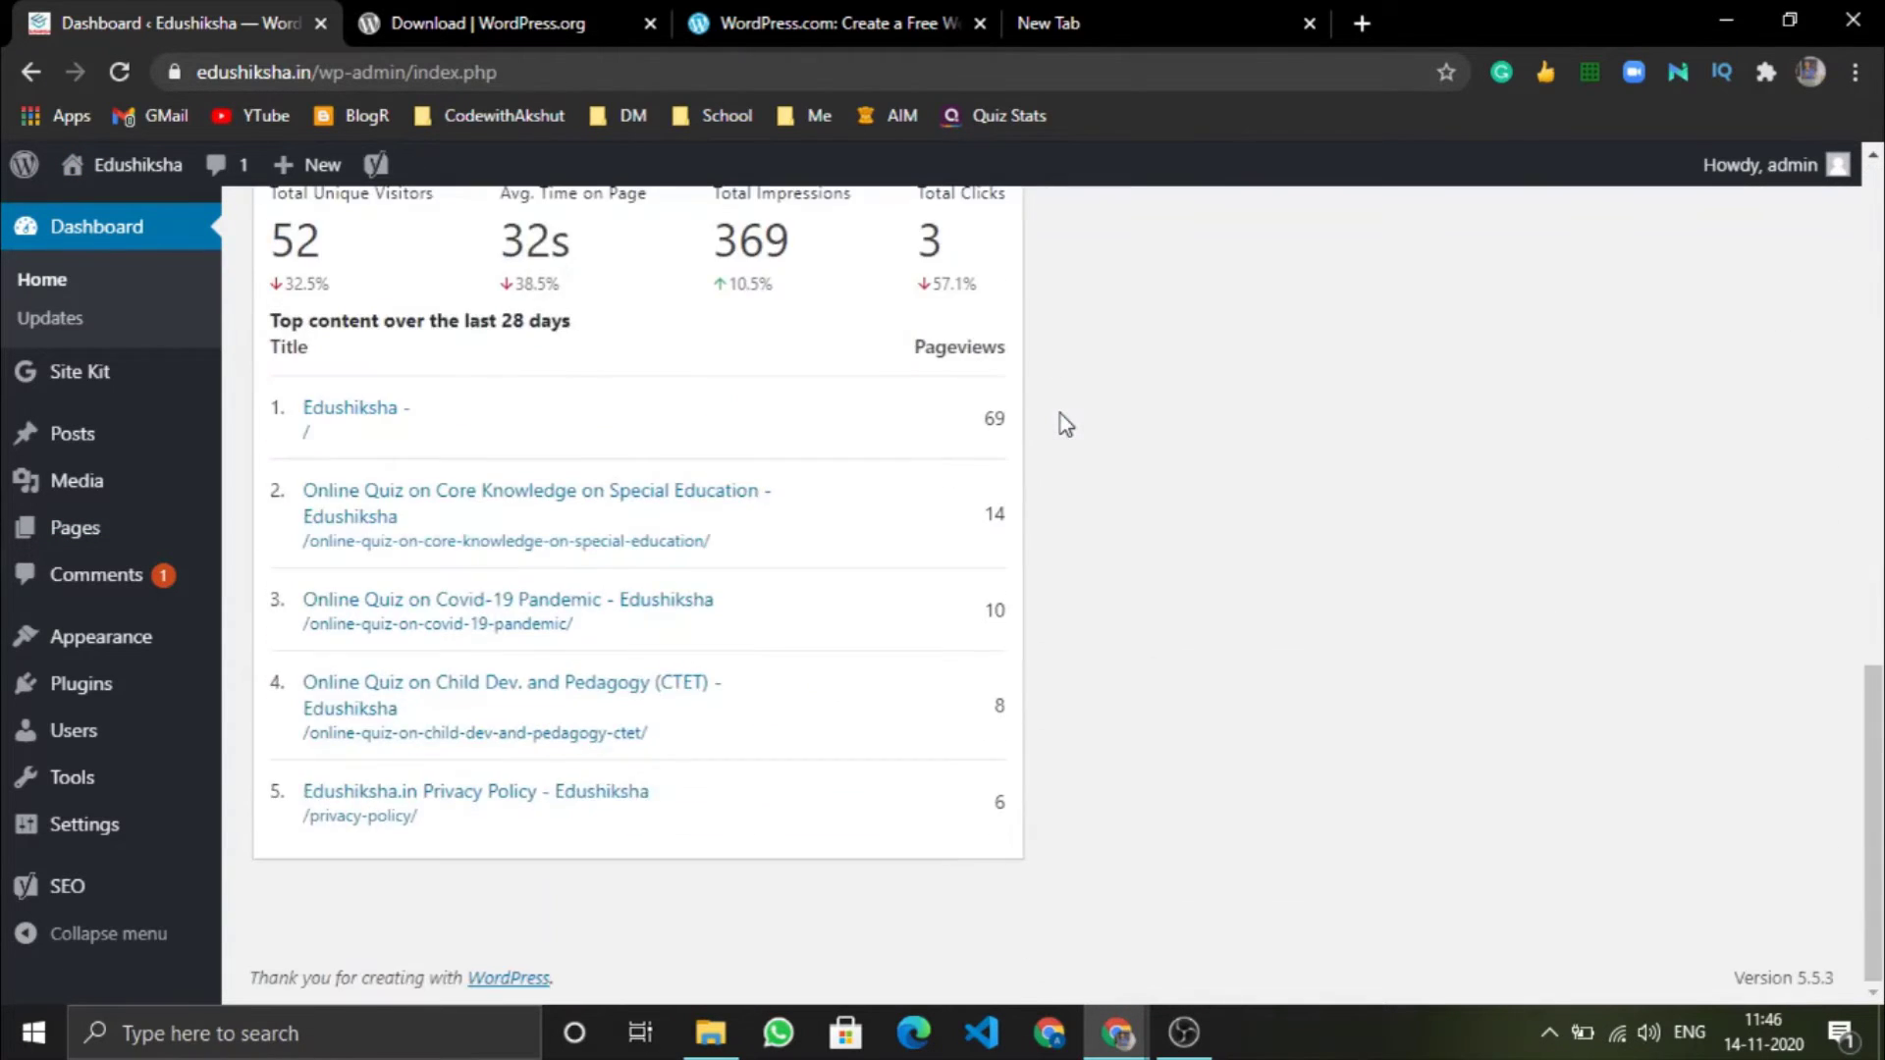
scroll(1064, 422, up, 12)
scroll(1063, 422, down, 12)
scroll(1063, 422, up, 12)
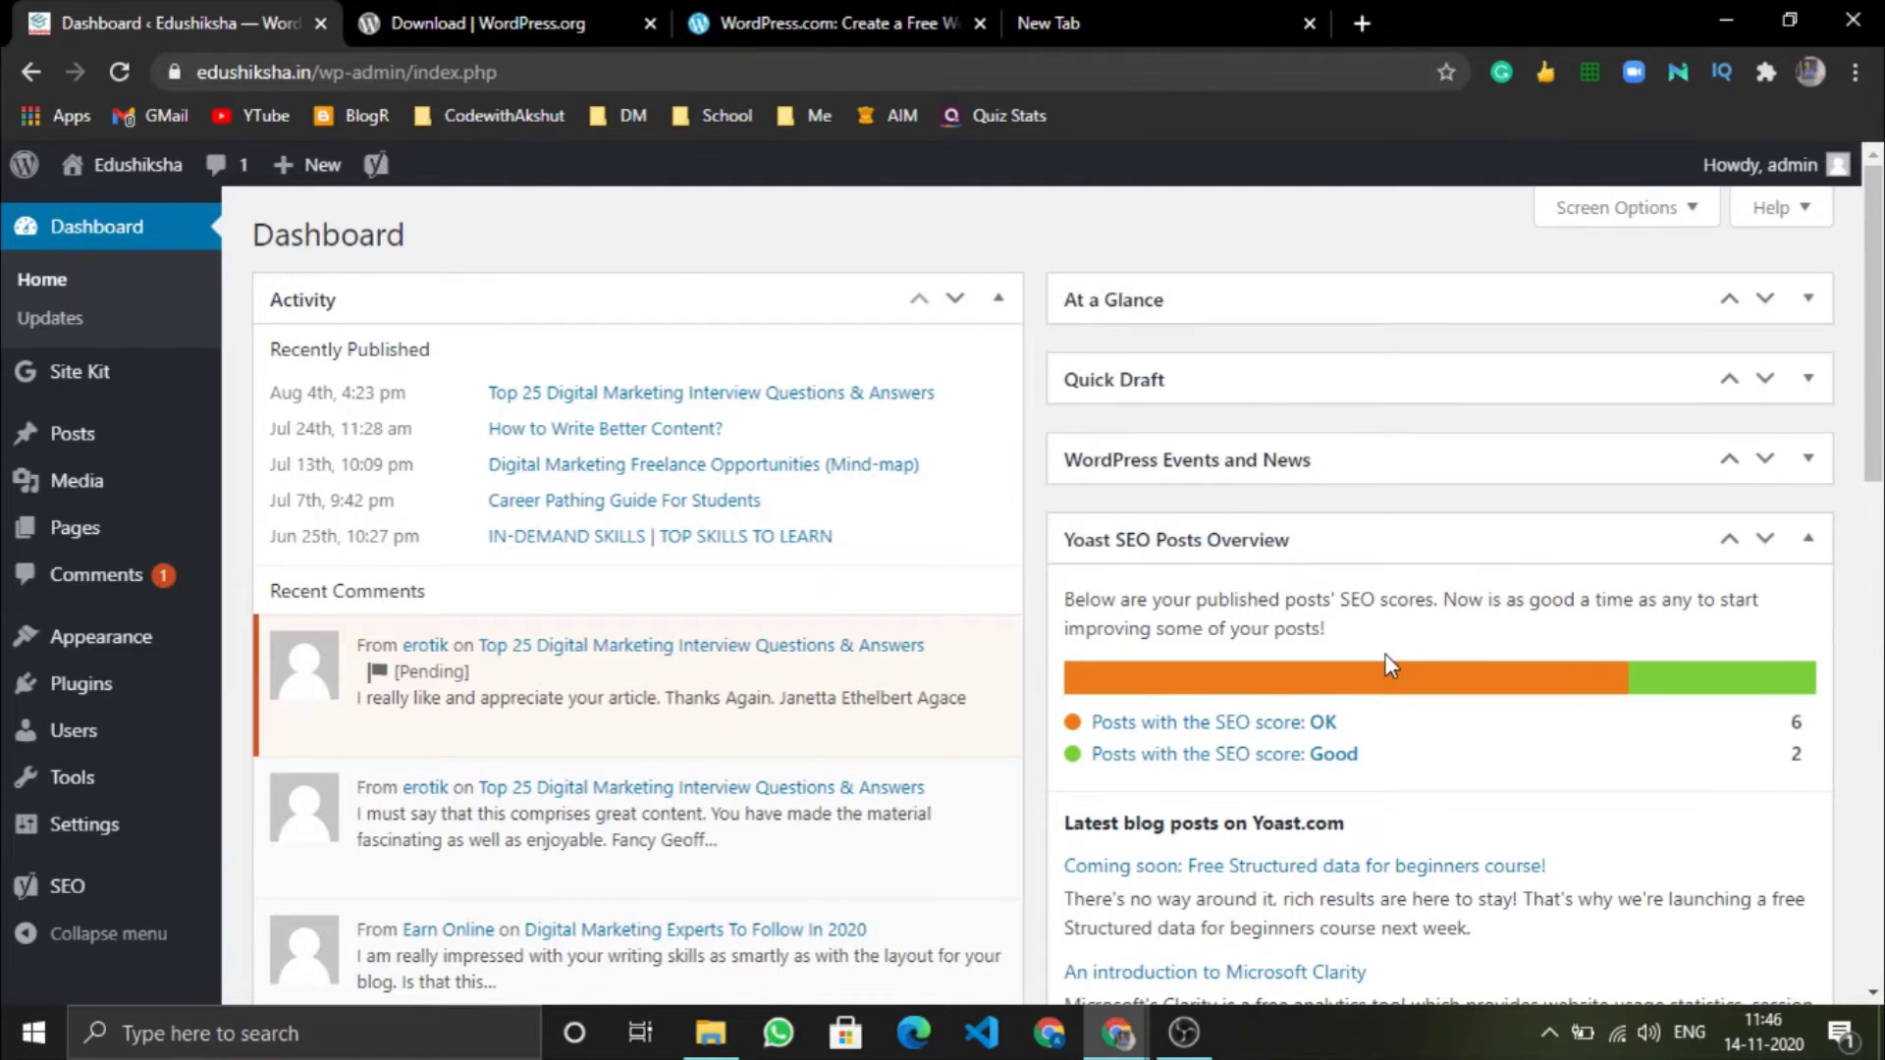
scroll(1387, 656, down, 6)
scroll(1386, 656, up, 6)
scroll(1386, 656, down, 2)
scroll(1387, 664, up, 2)
Expand the At a Glance widget to view its site summary, collapse it again and look over the remaining dashboard widgets.
click(1065, 299)
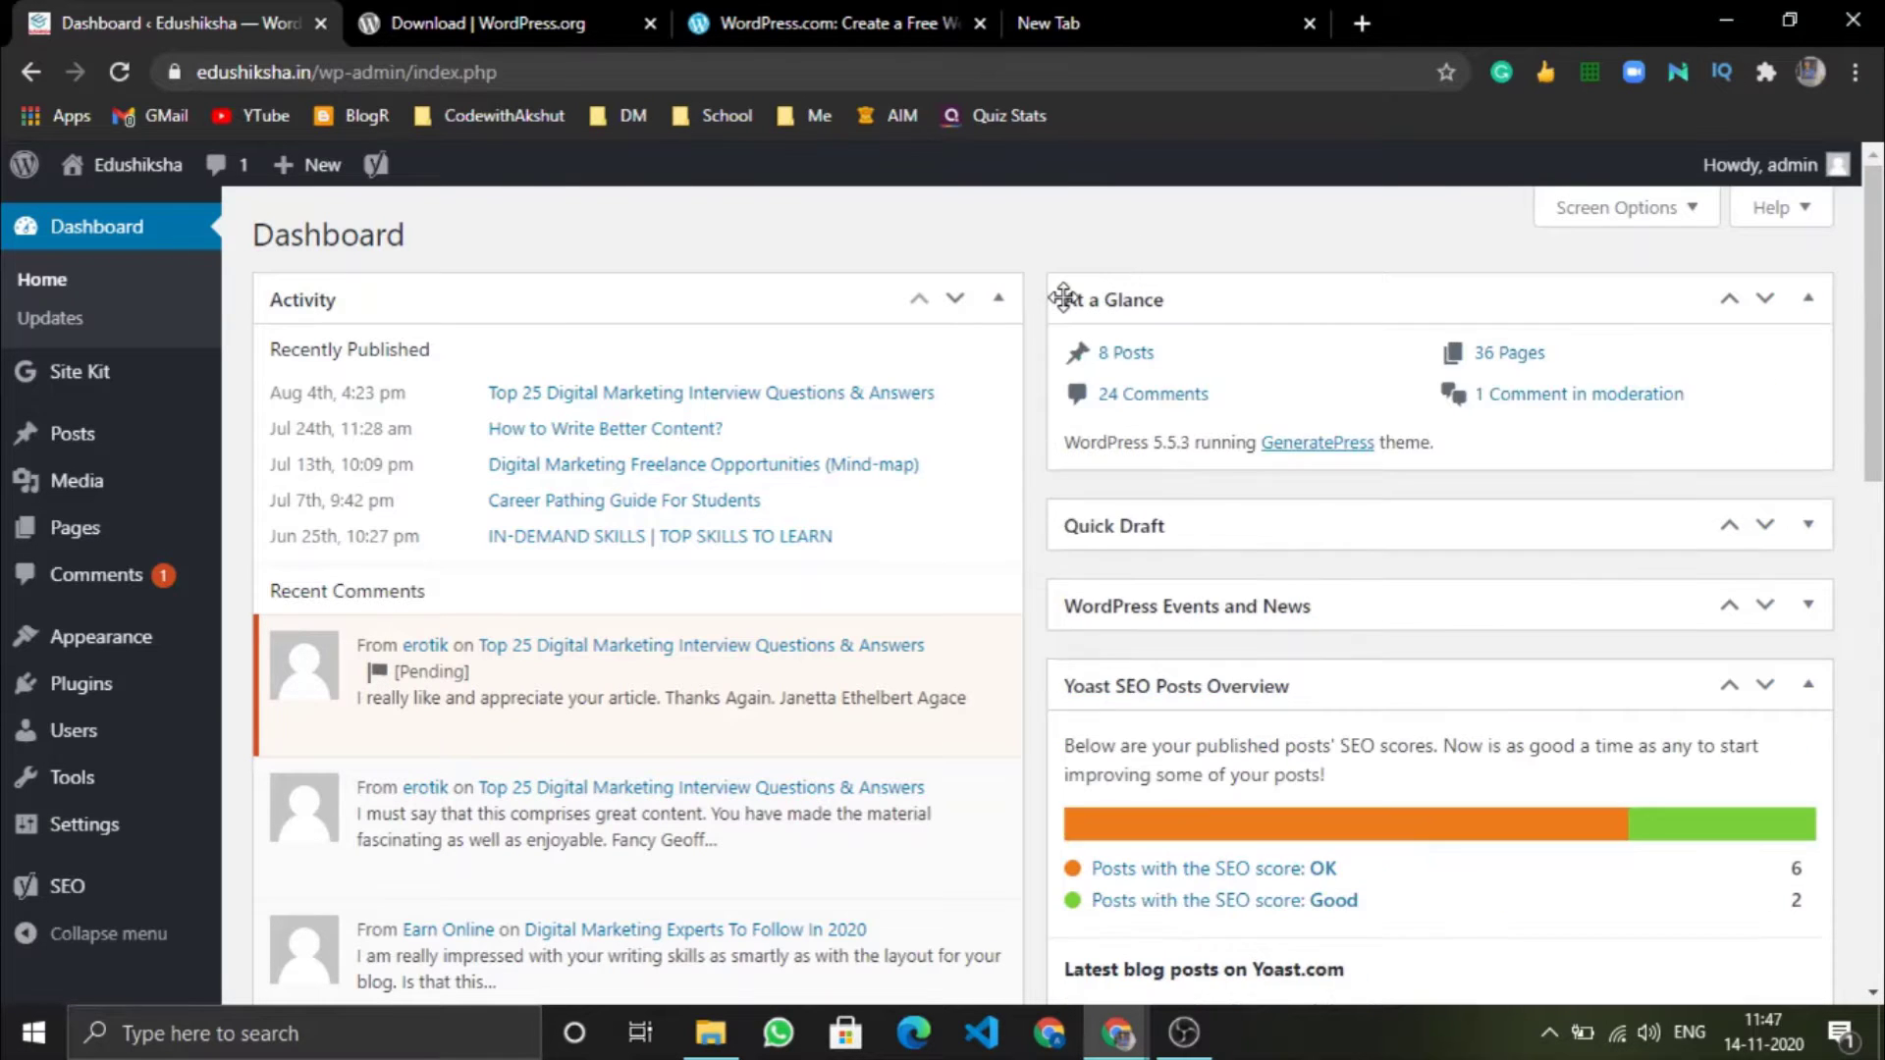
click(1065, 297)
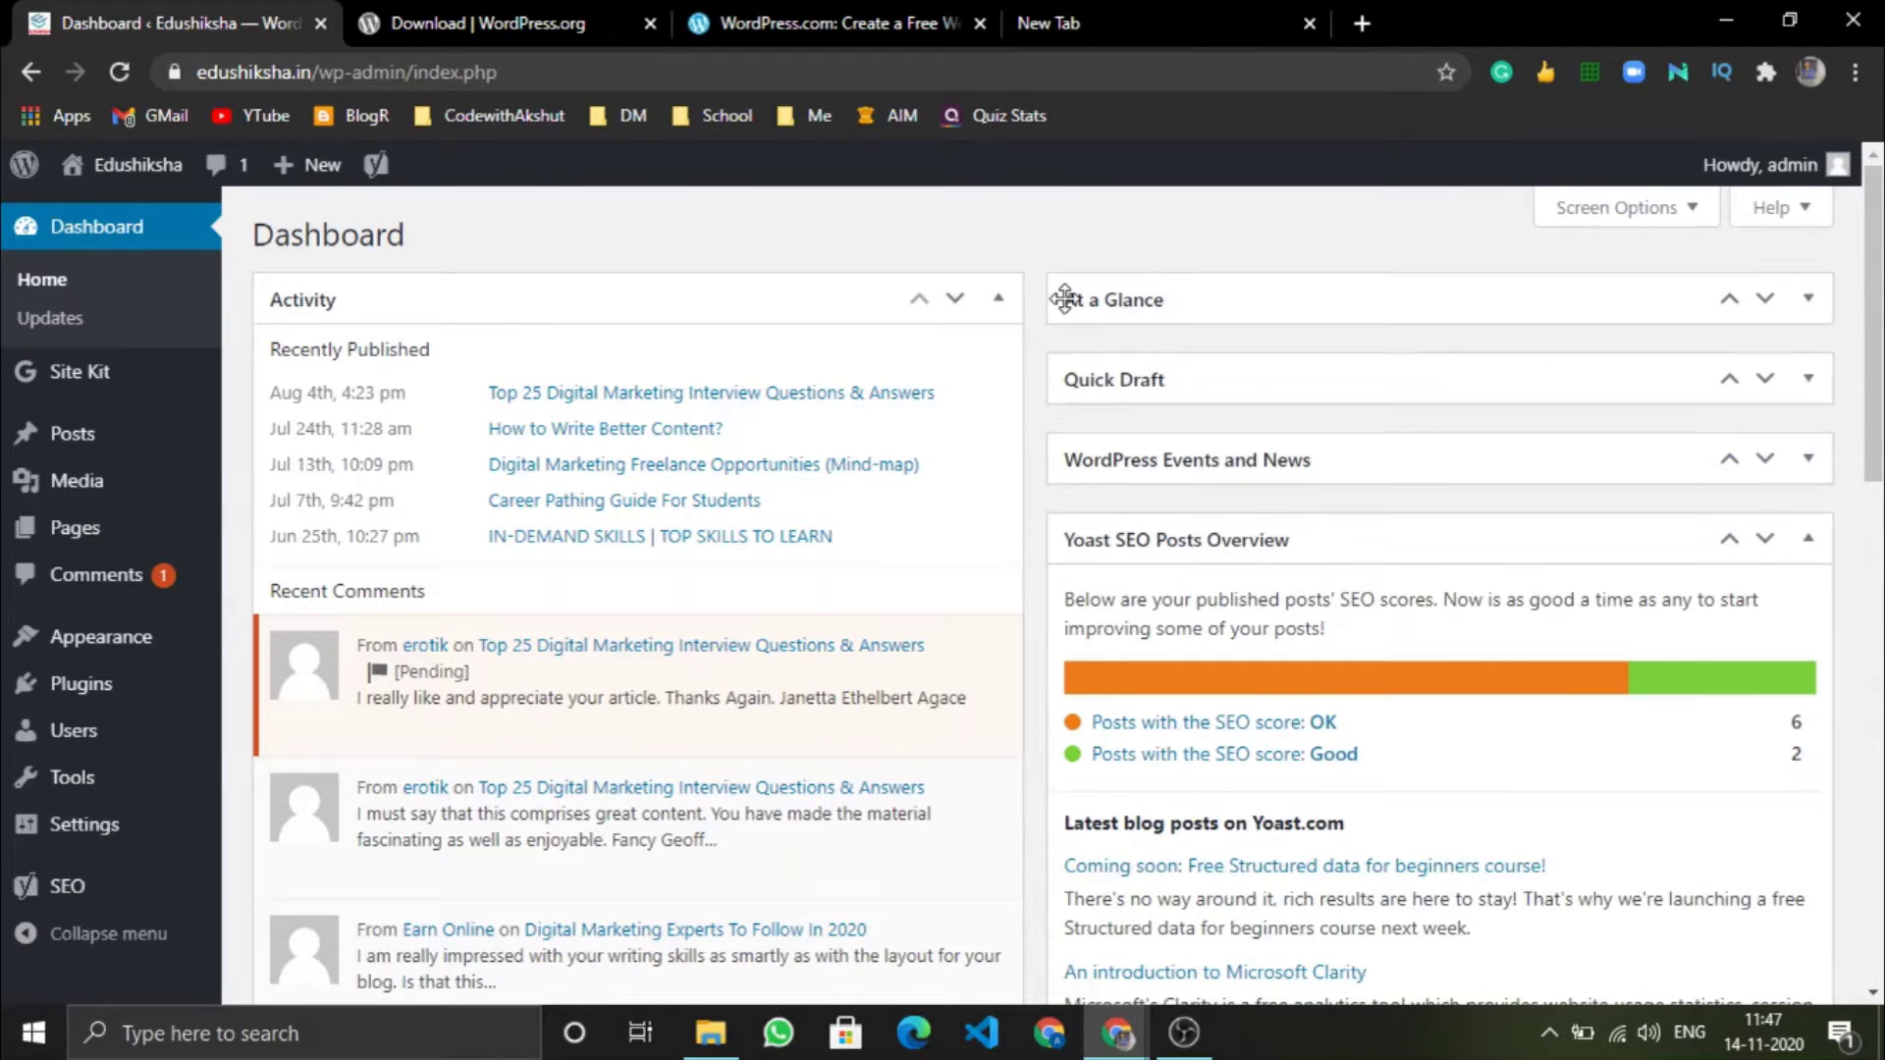
click(1118, 316)
scroll(1081, 674, down, 1)
scroll(1085, 602, up, 1)
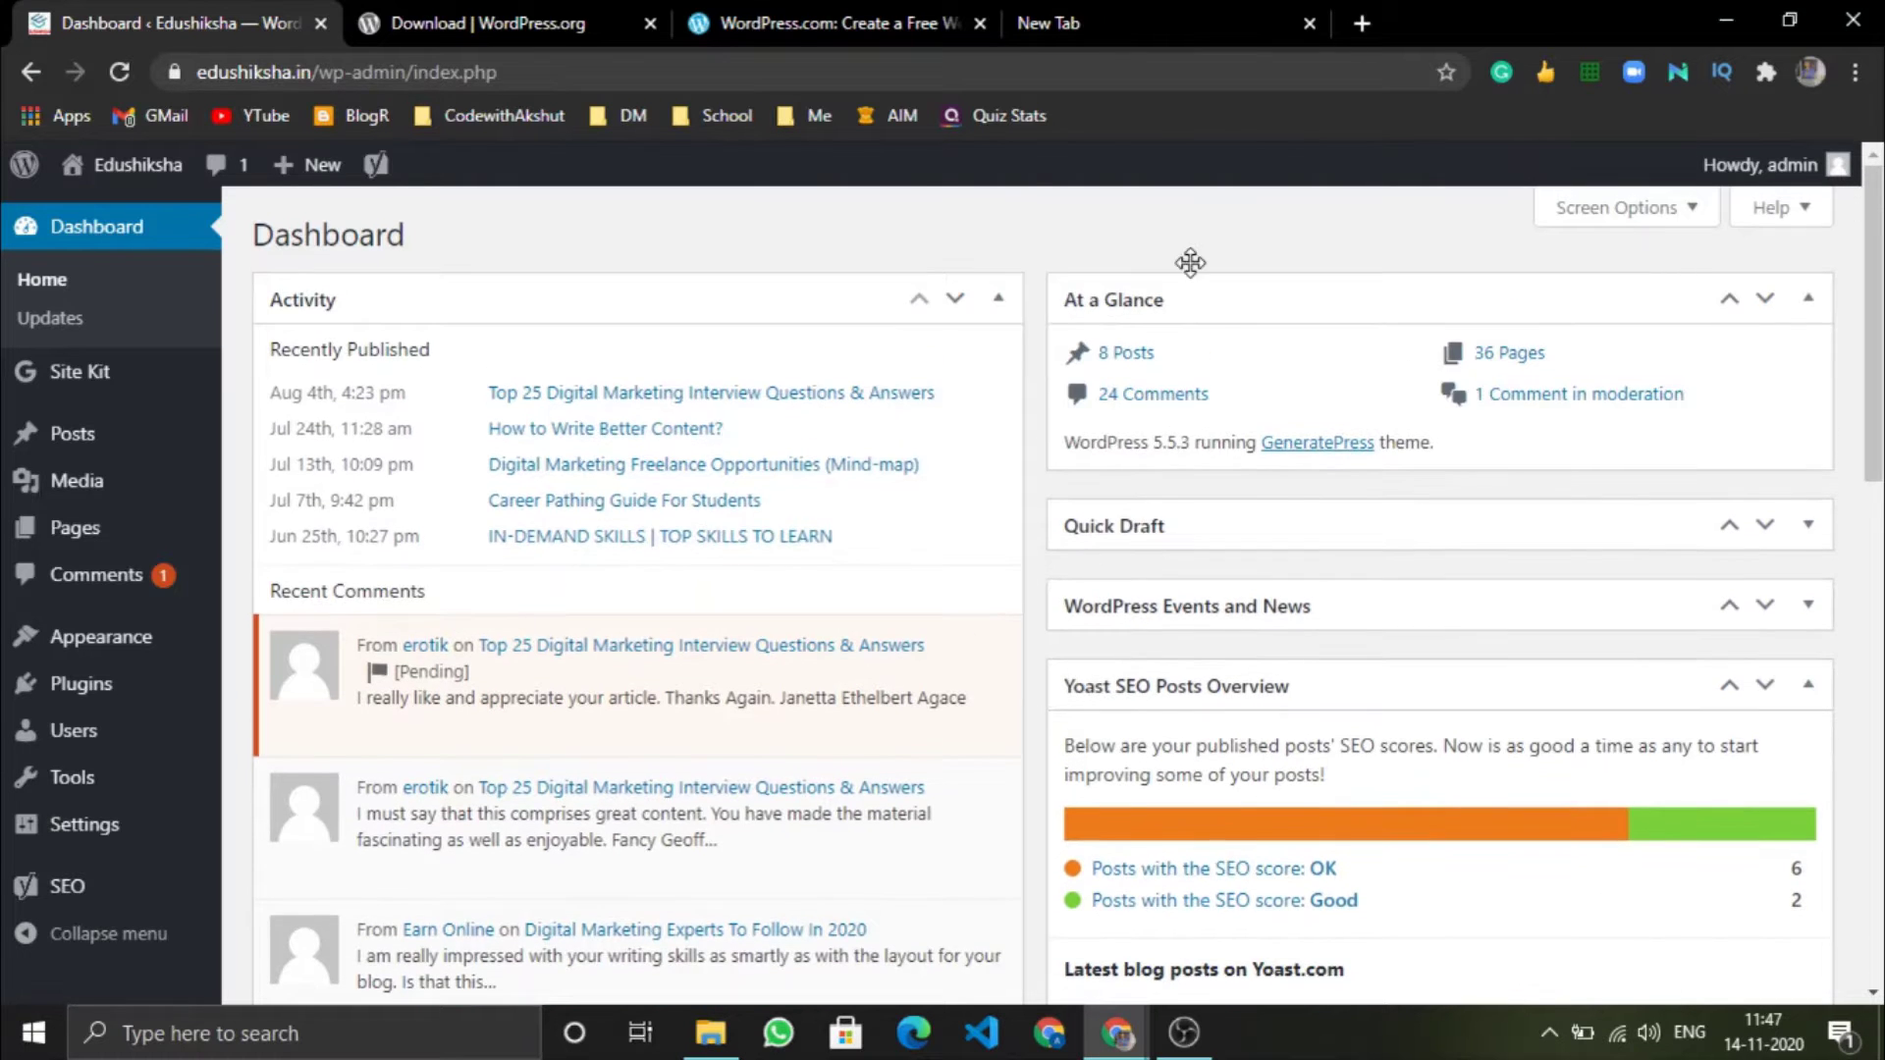
click(1088, 295)
scroll(728, 677, down, 10)
scroll(727, 681, up, 10)
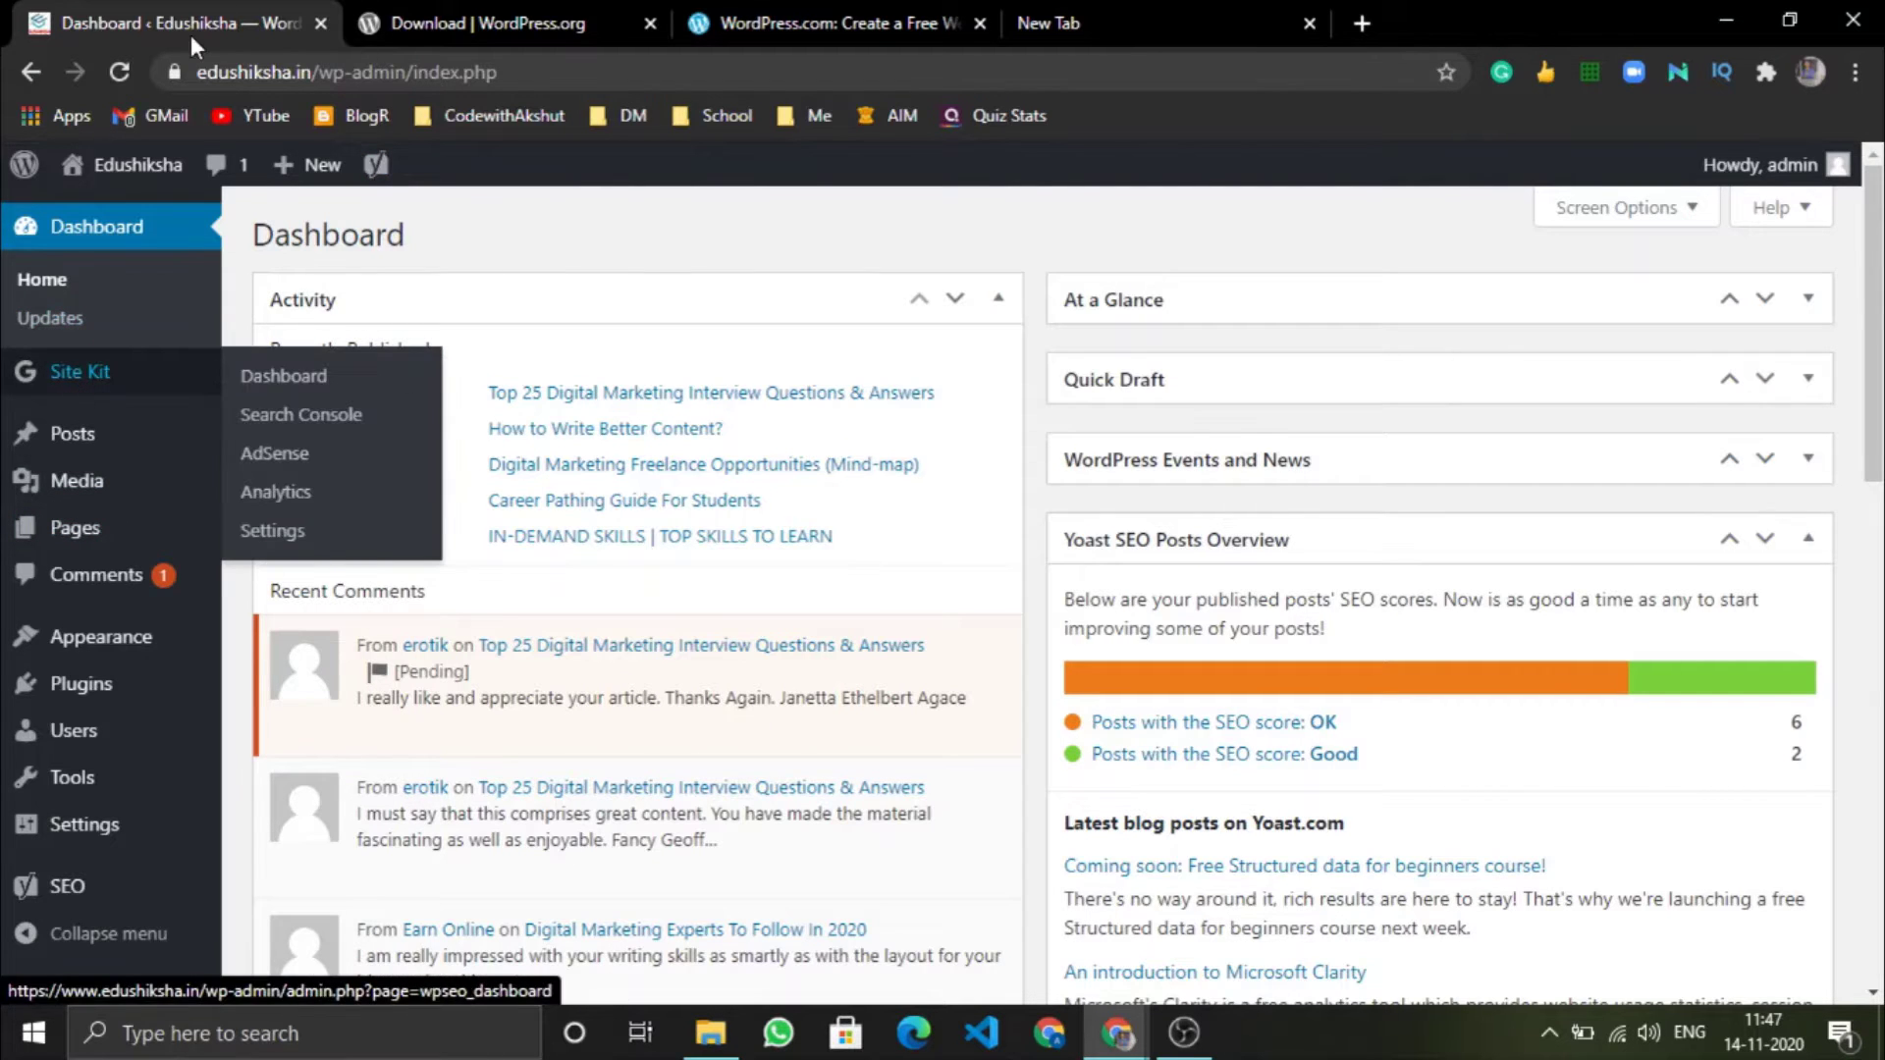
Collapse the WordPress admin navigation menu to icons only.
click(32, 943)
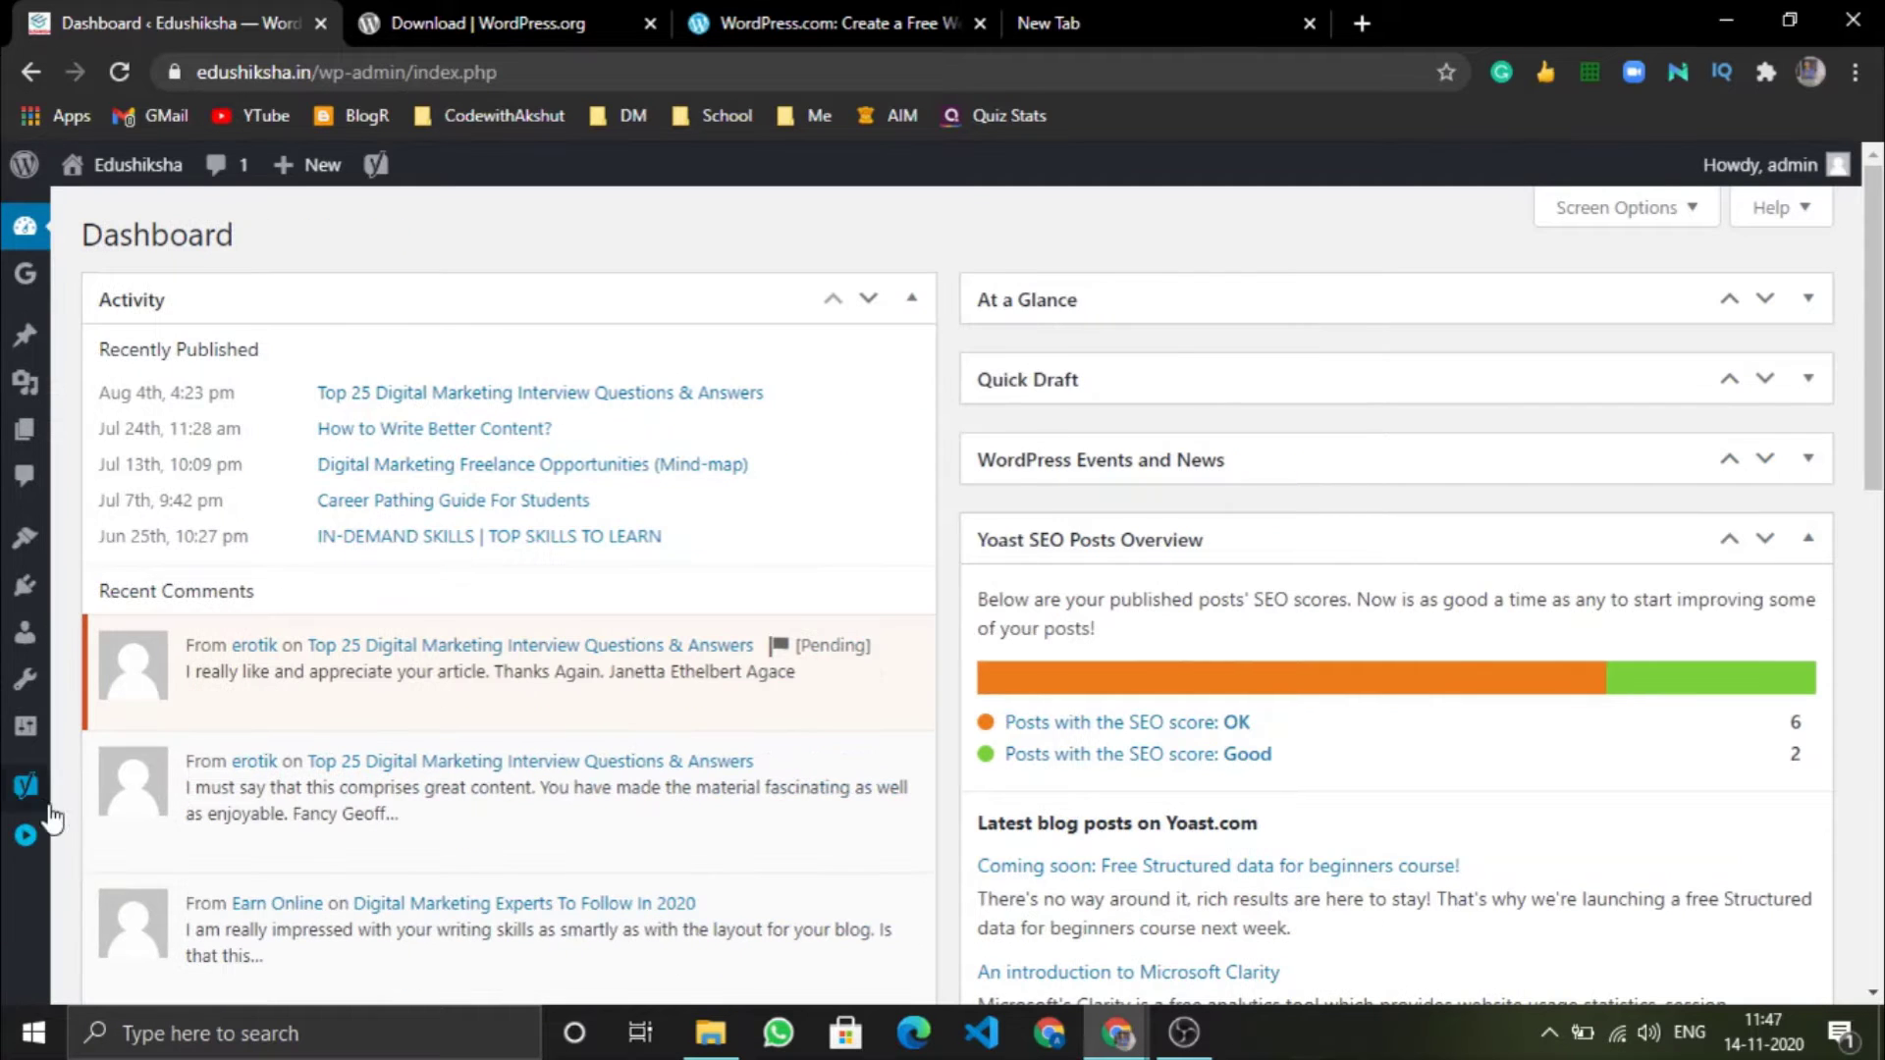
Expand the admin navigation menu and look through the full list of the site's posts and their details.
click(27, 835)
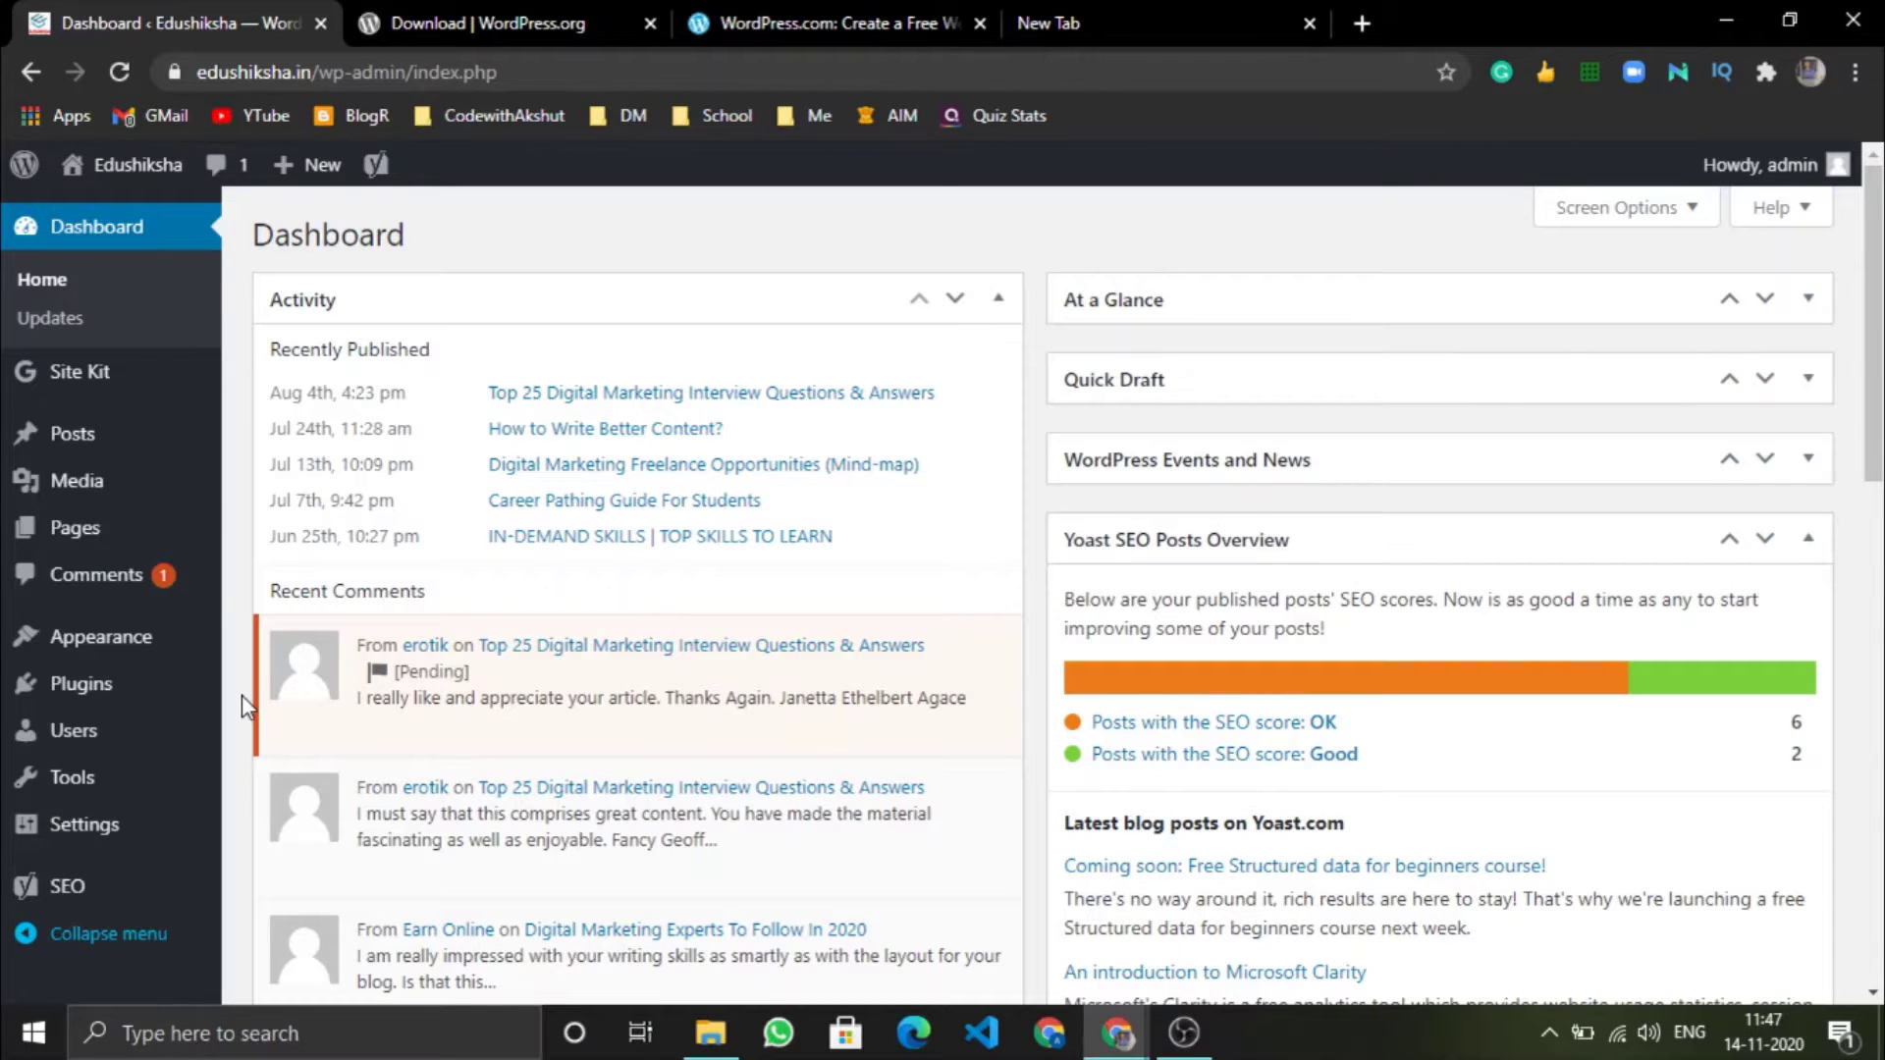
click(94, 454)
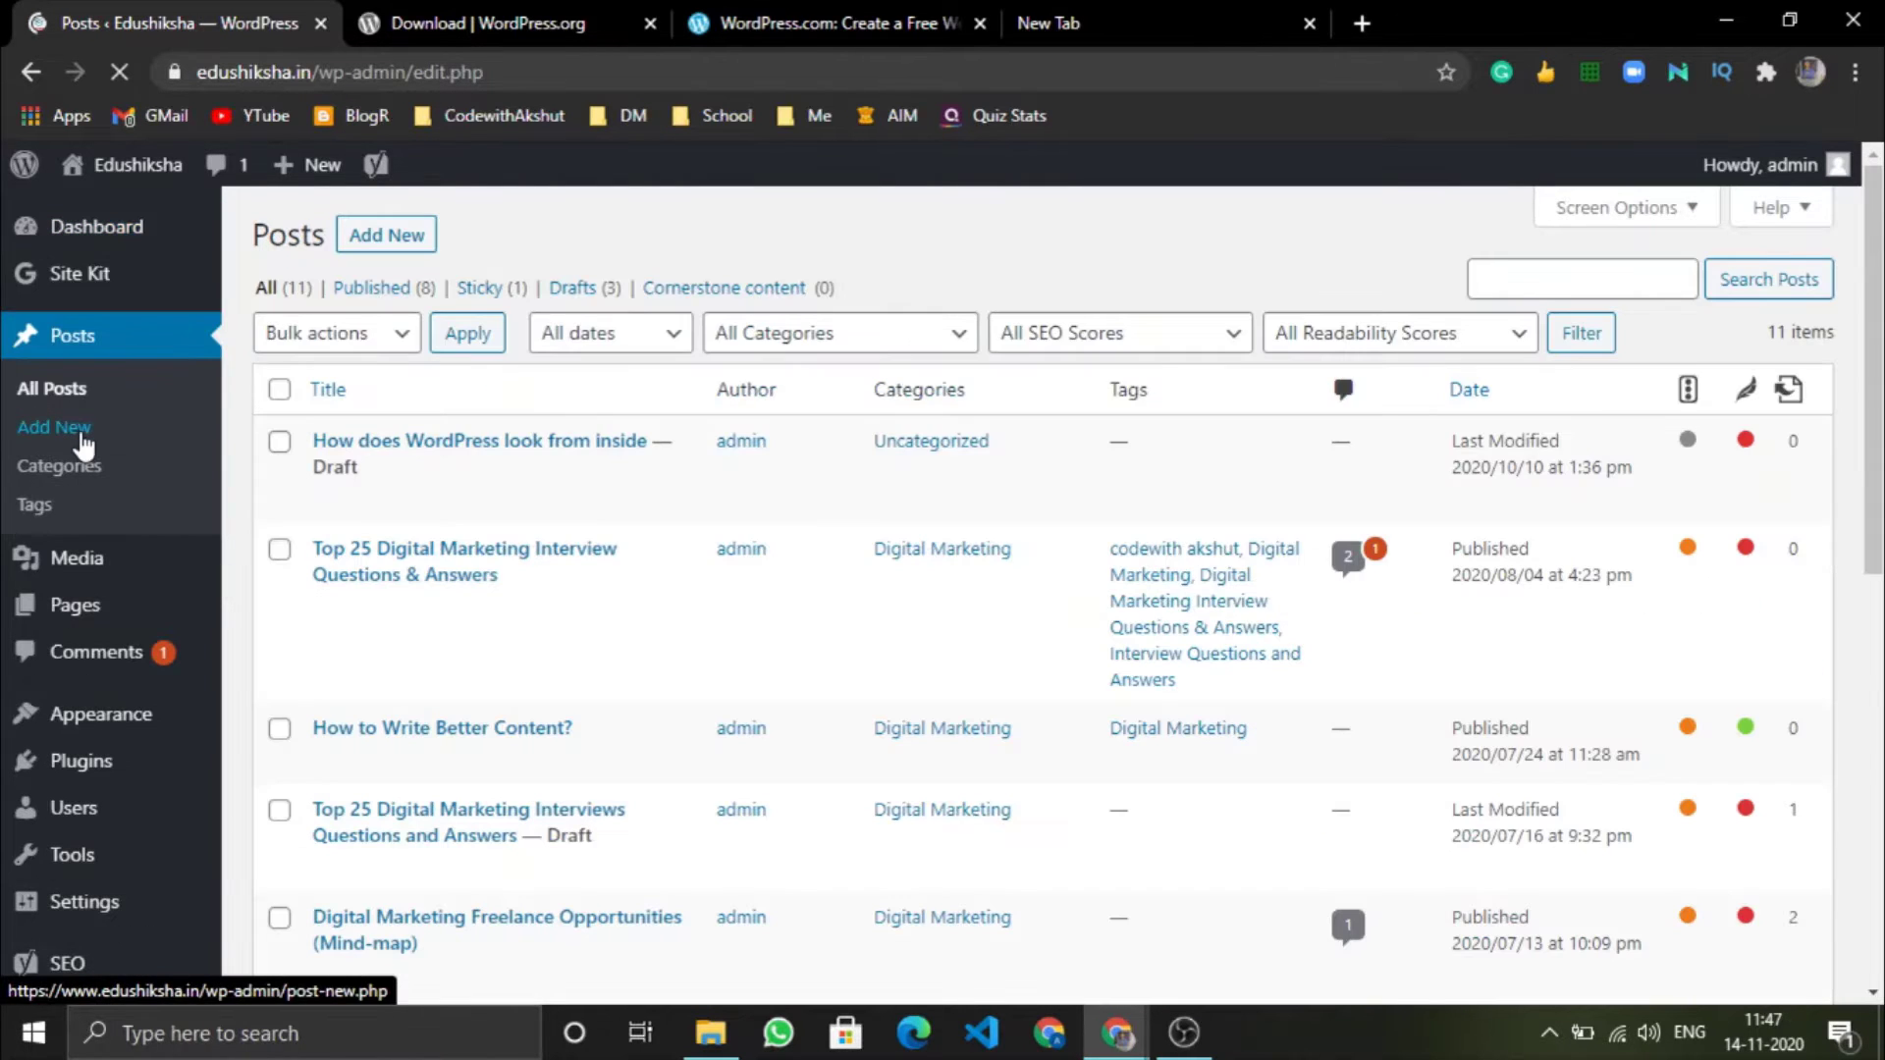
scroll(463, 782, down, 10)
scroll(470, 786, up, 10)
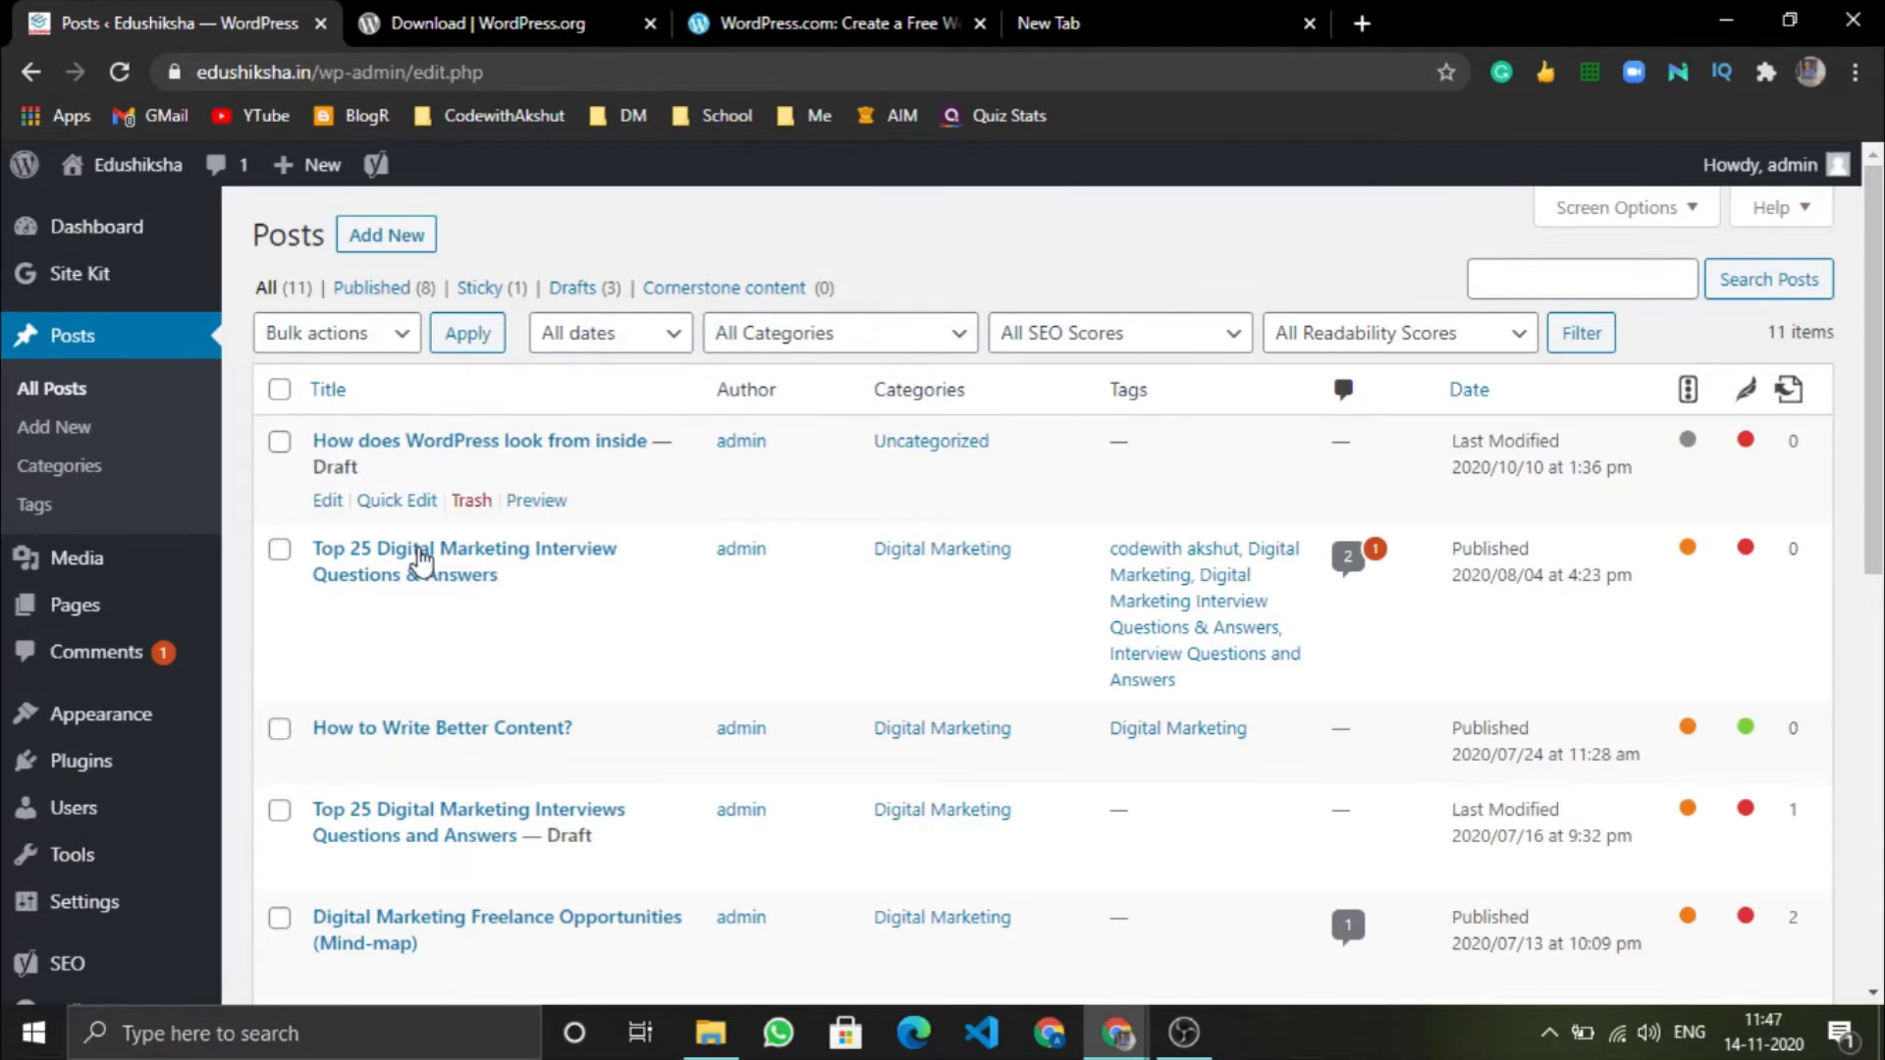
scroll(472, 628, down, 10)
scroll(530, 653, up, 10)
scroll(687, 828, down, 3)
scroll(690, 825, down, 5)
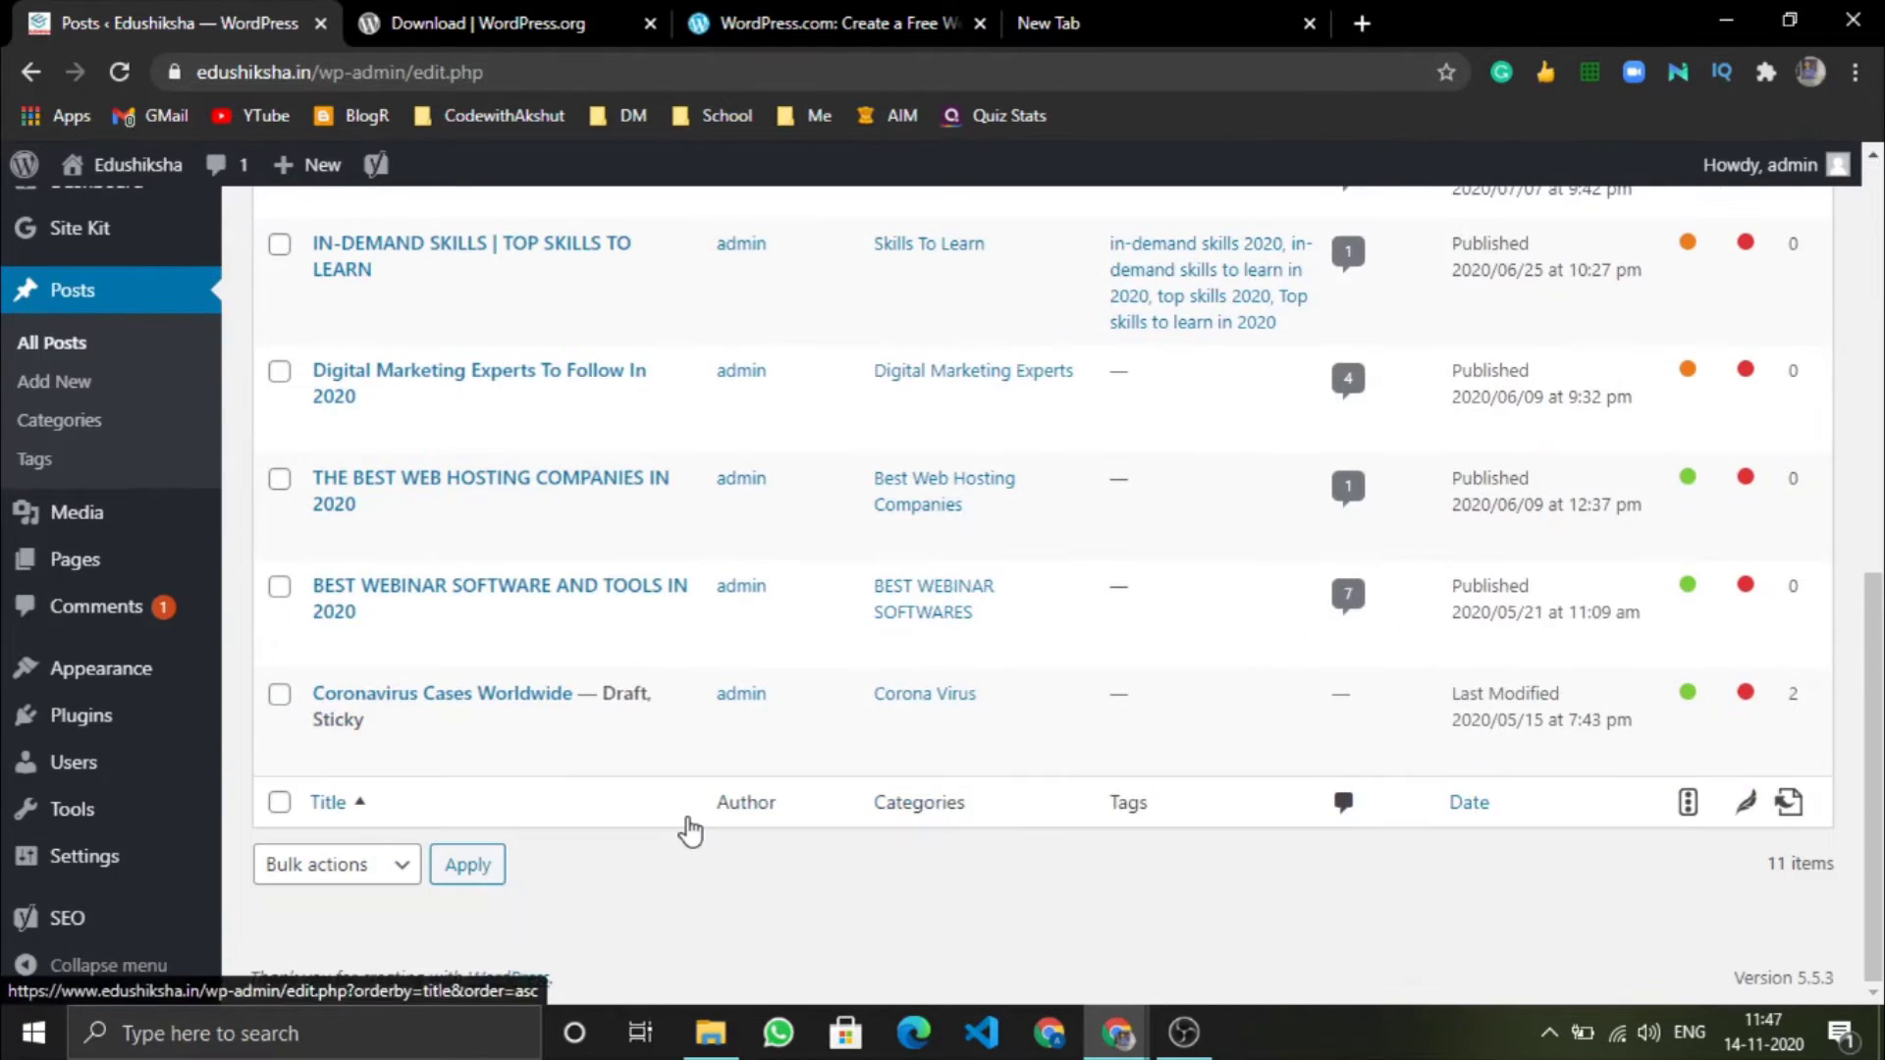
scroll(689, 825, up, 8)
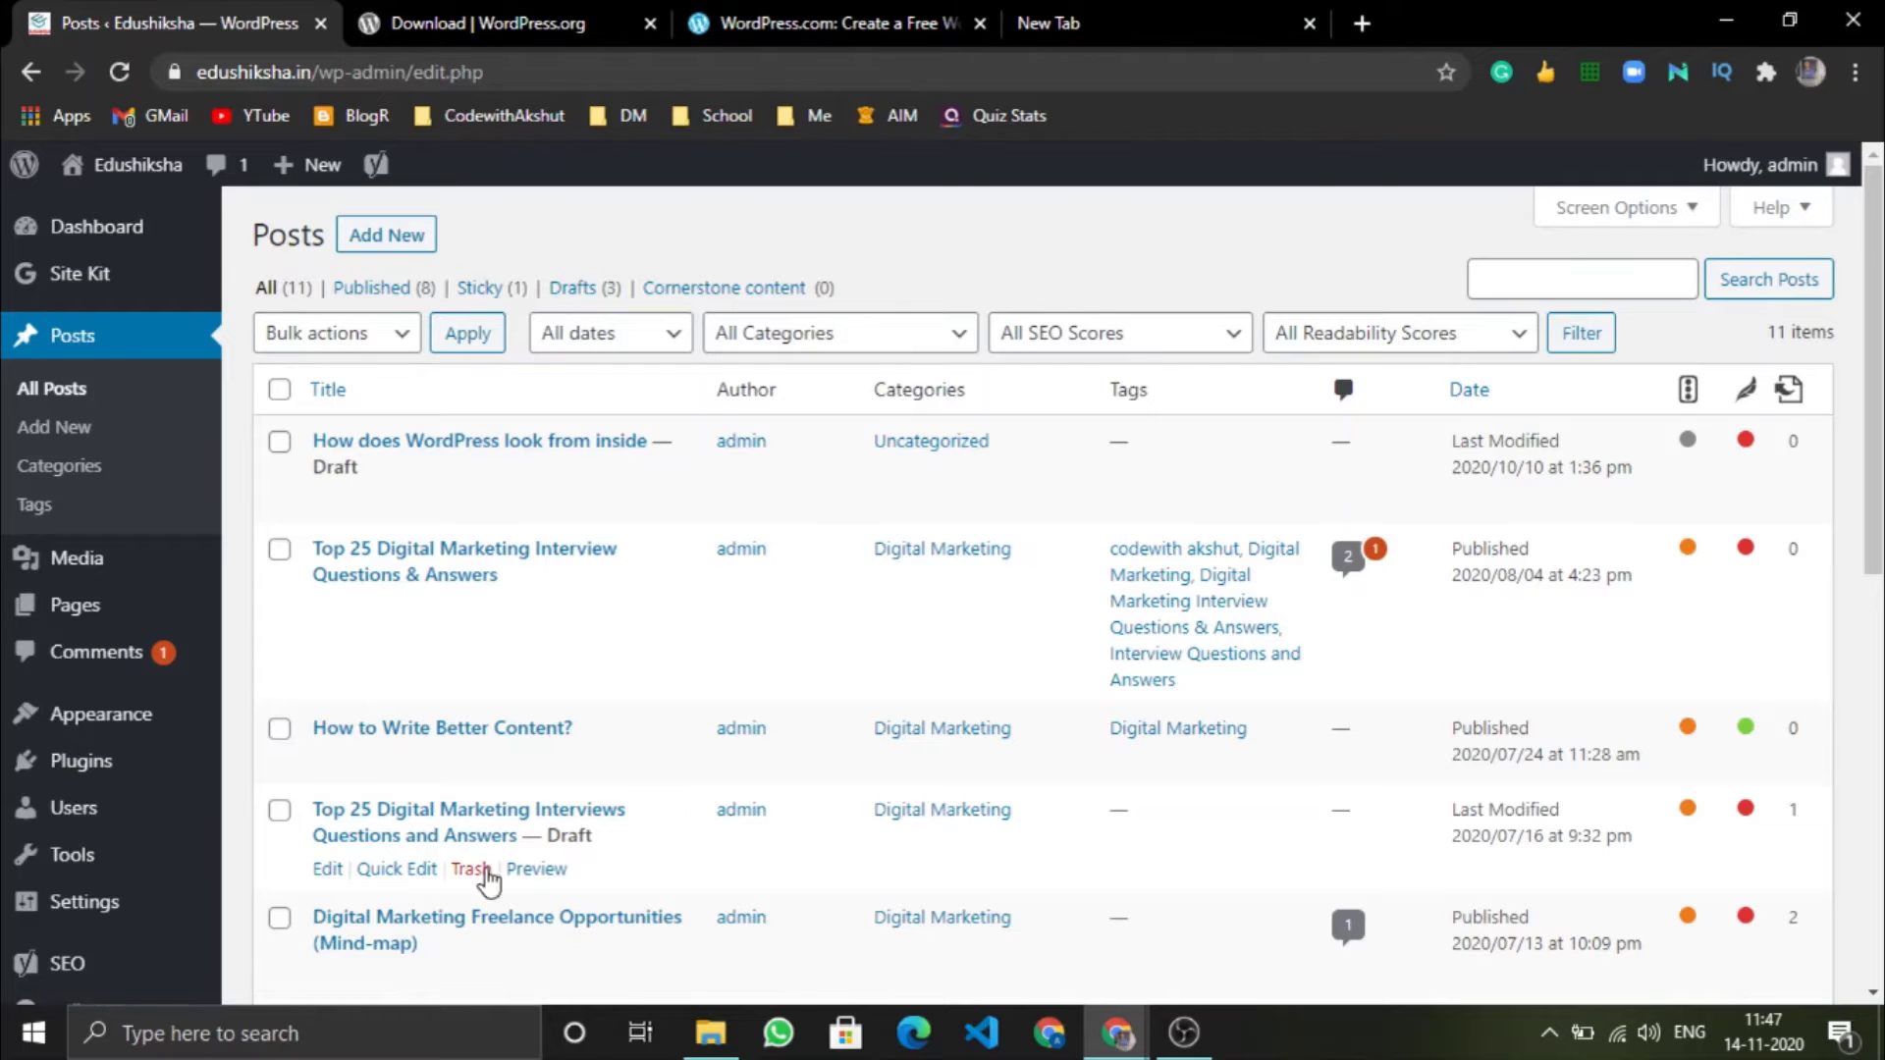
scroll(650, 740, down, 1)
scroll(652, 735, up, 3)
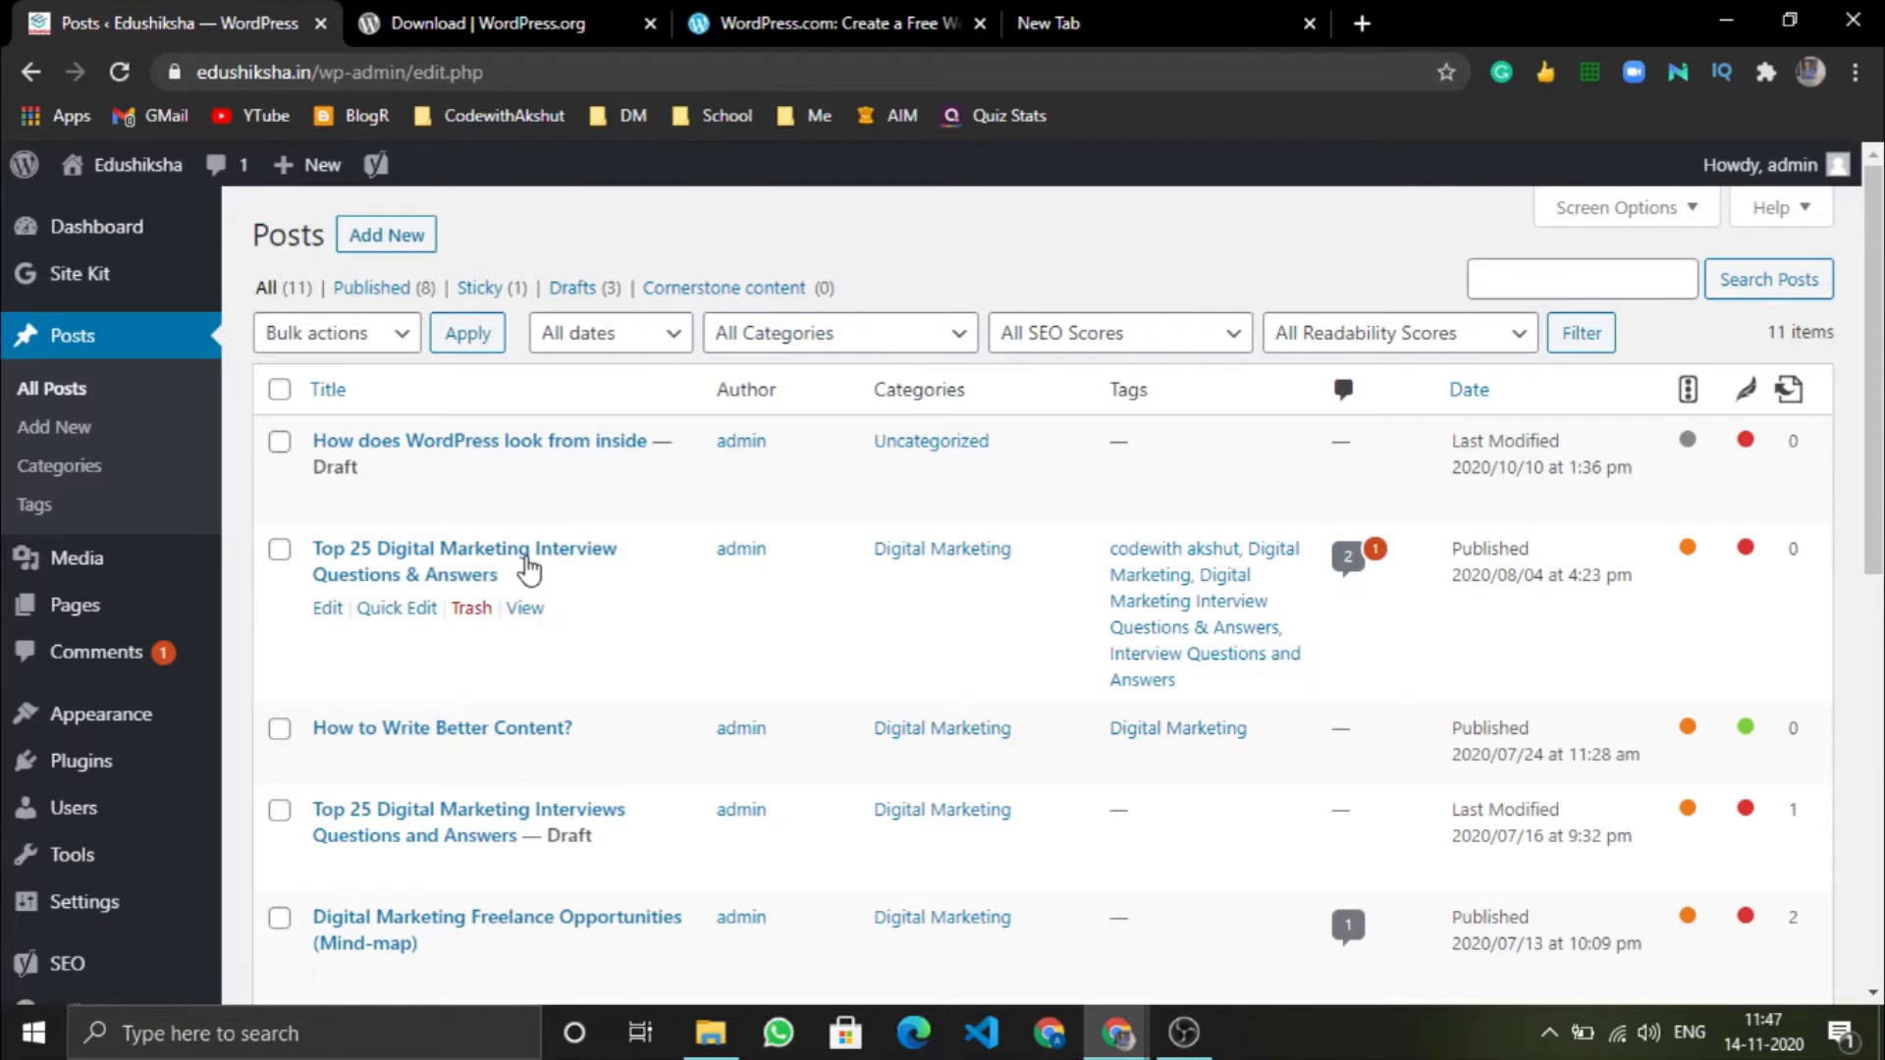
Start a new post and give it the title "Basics of WordPress".
click(414, 241)
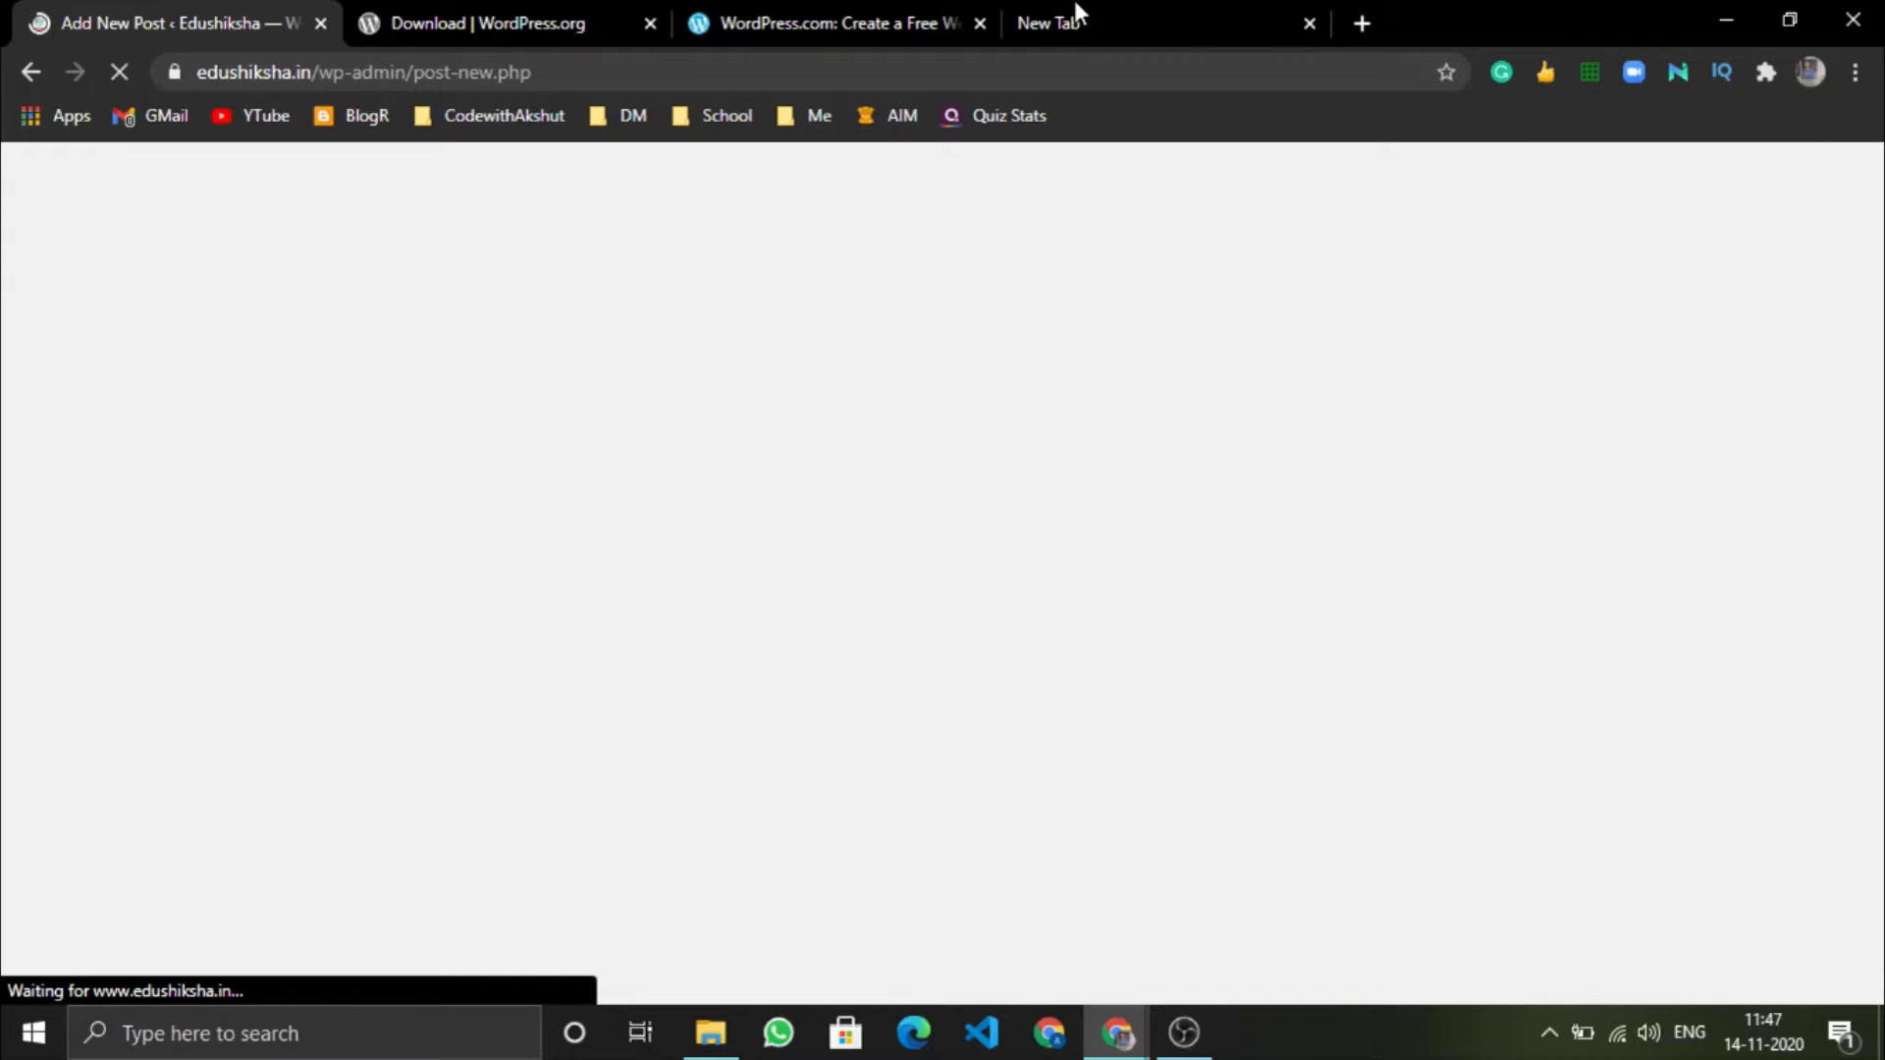
click(1077, 14)
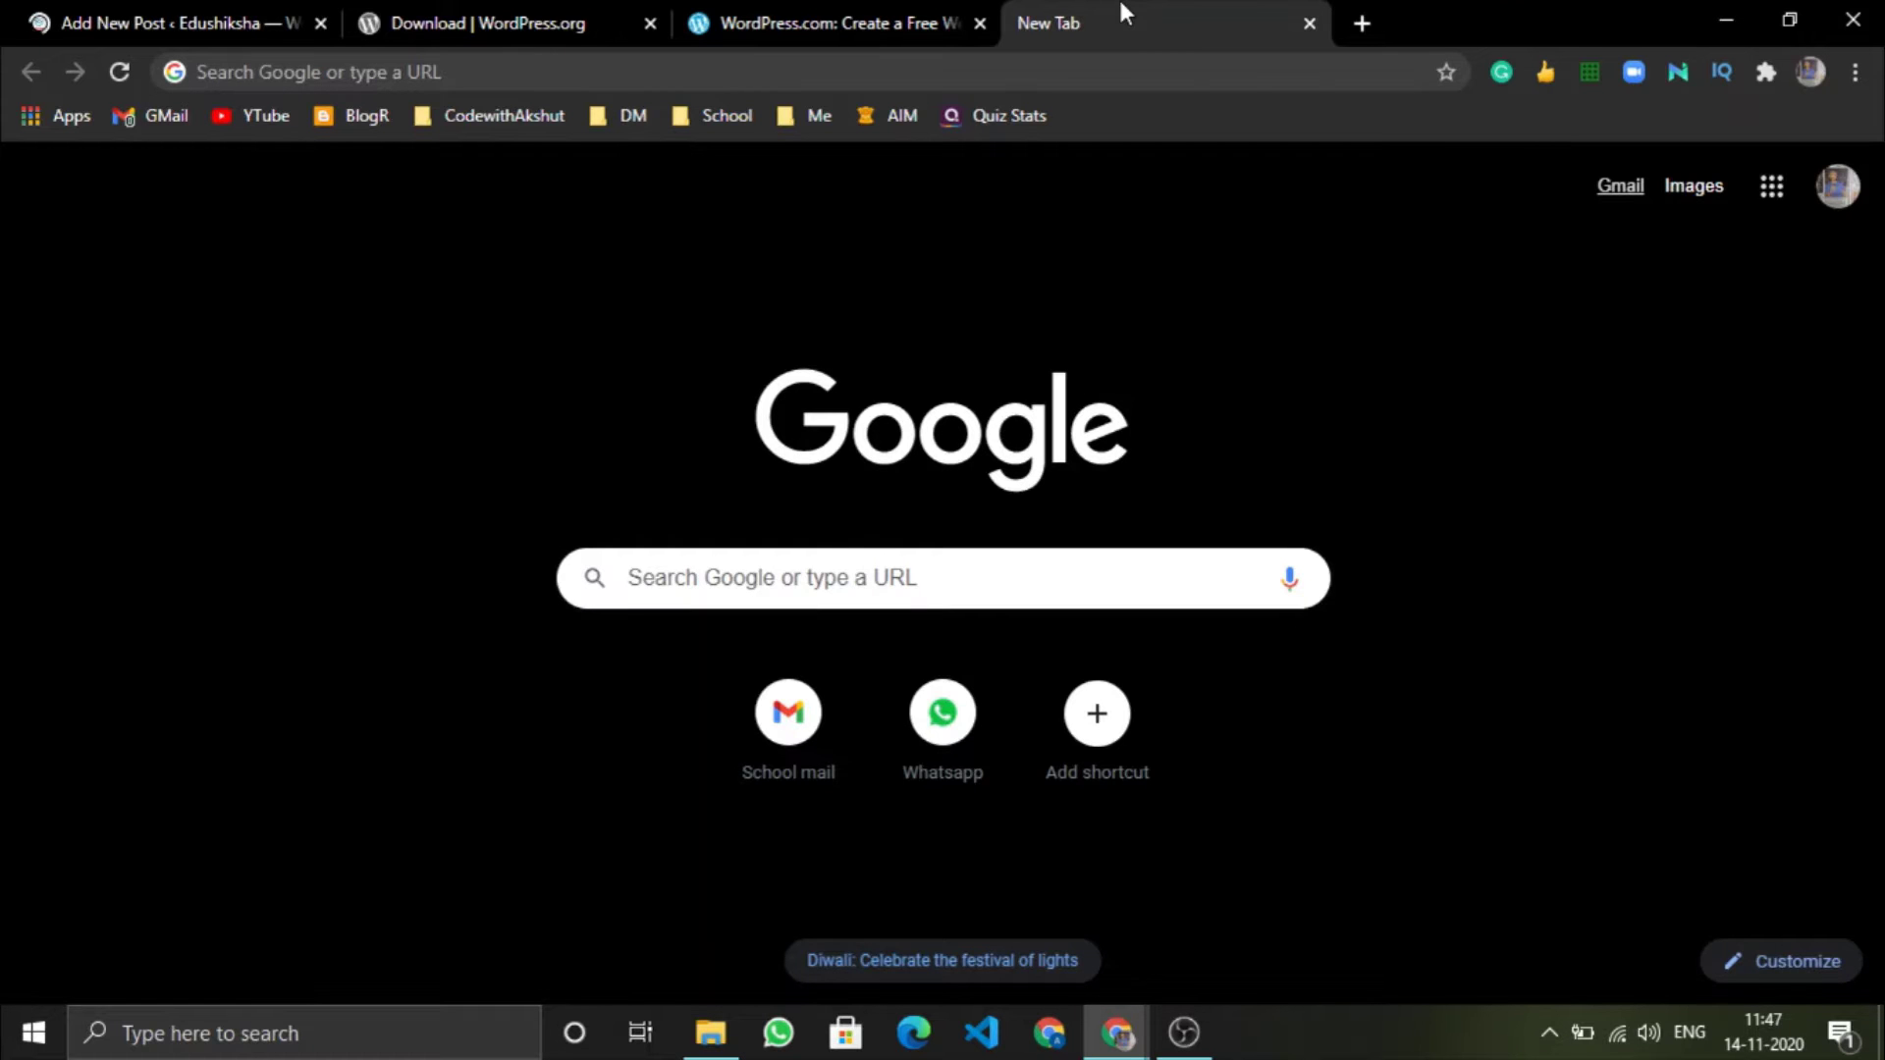
click(38, 16)
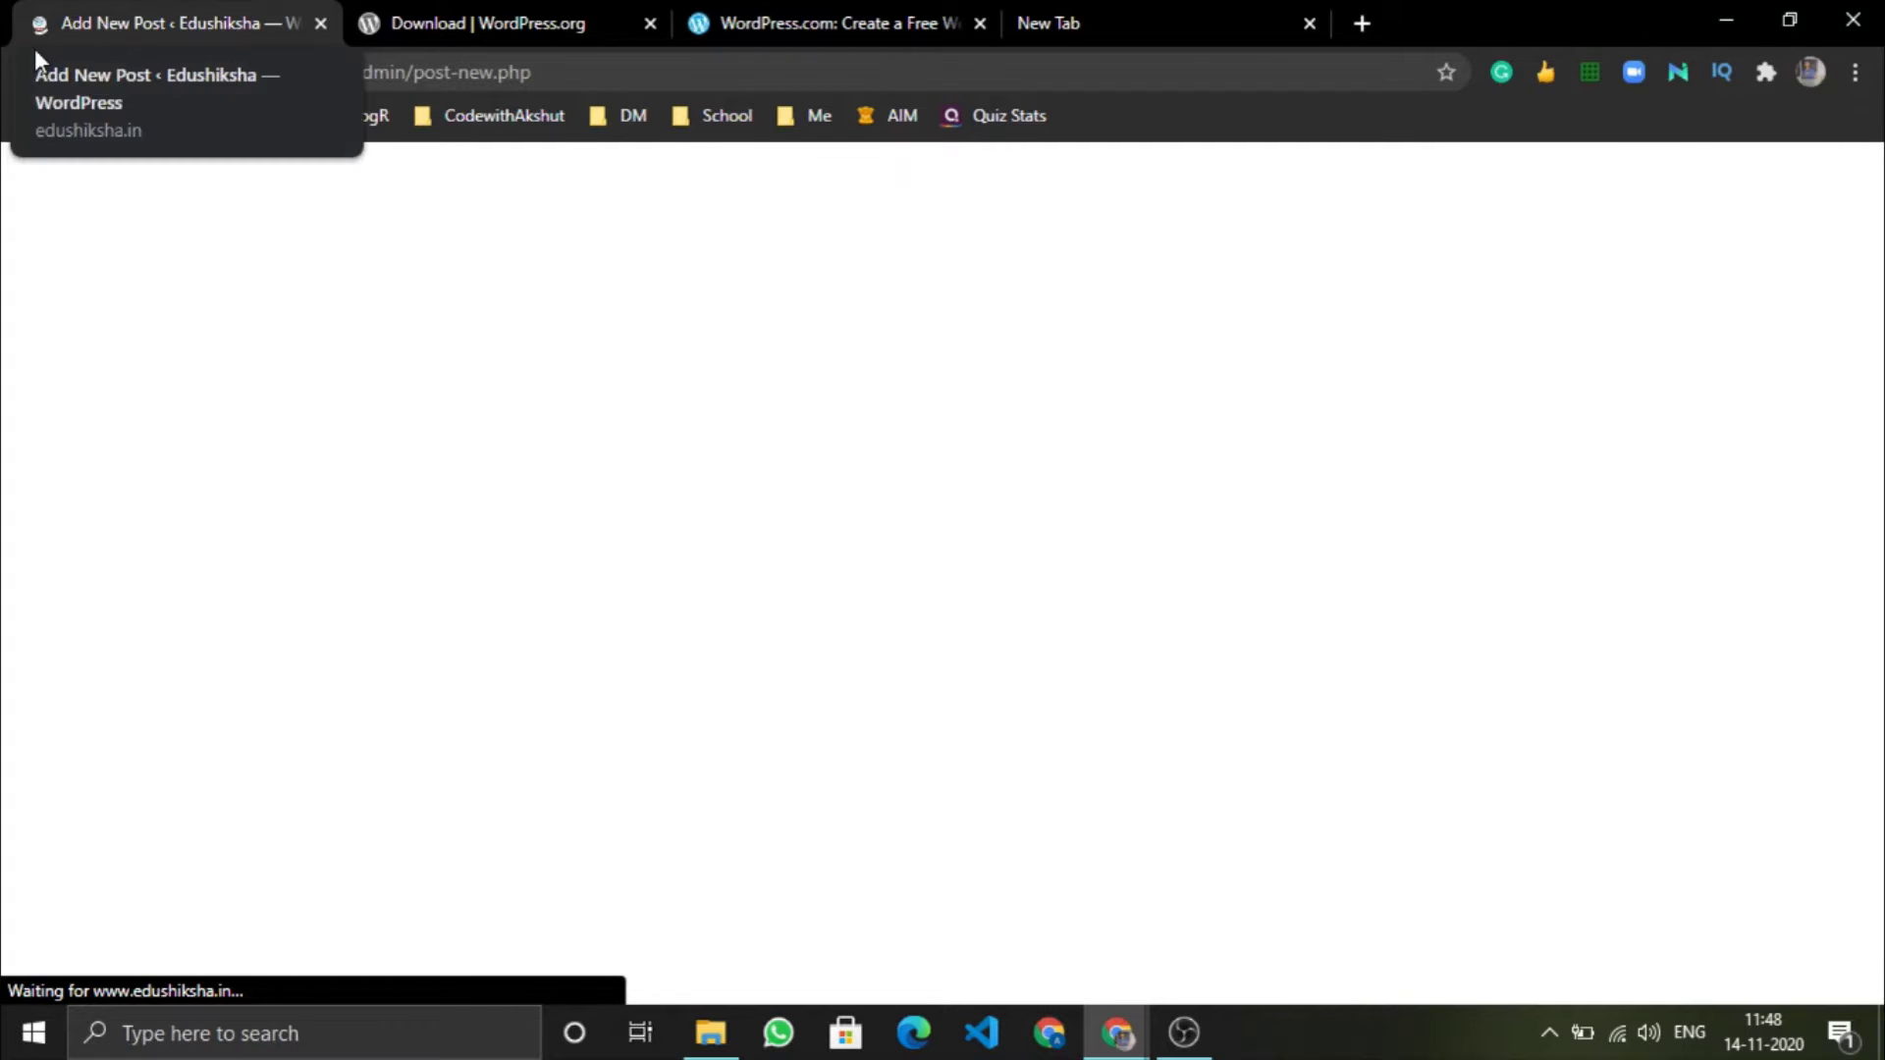
click(155, 352)
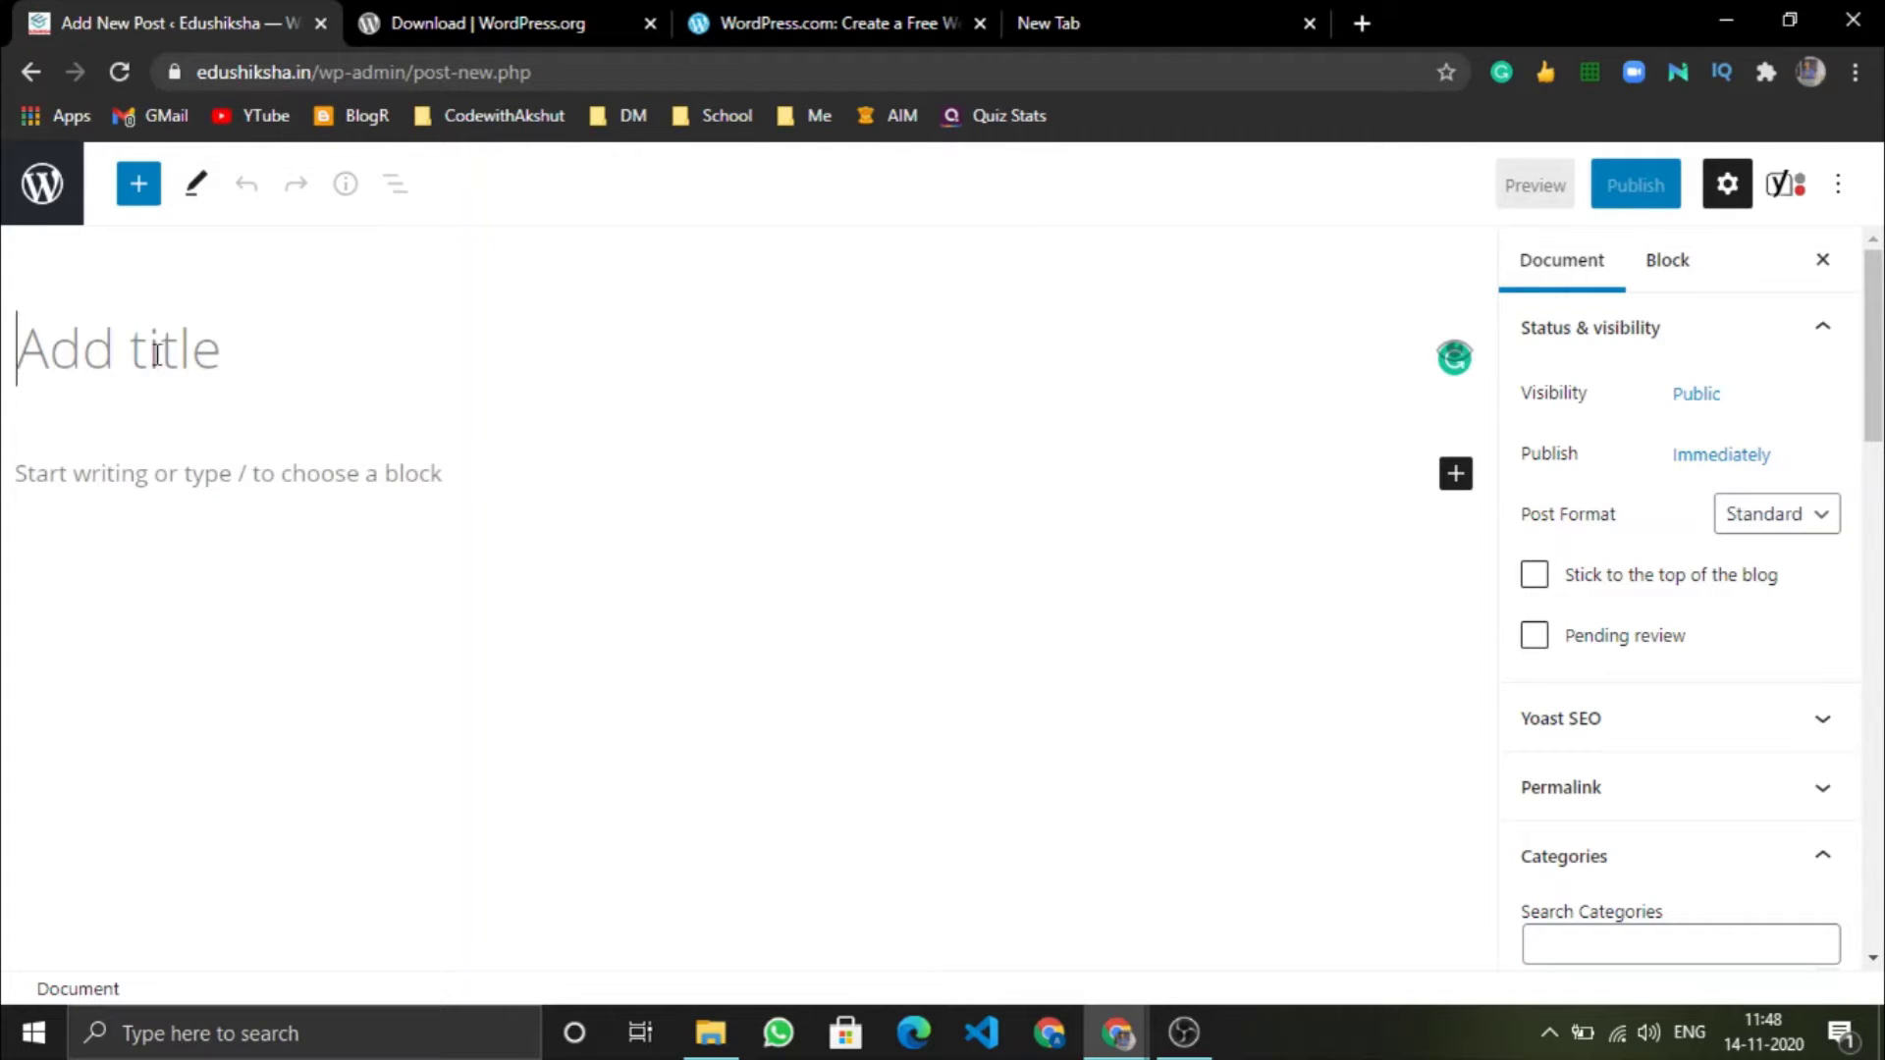
click(537, 795)
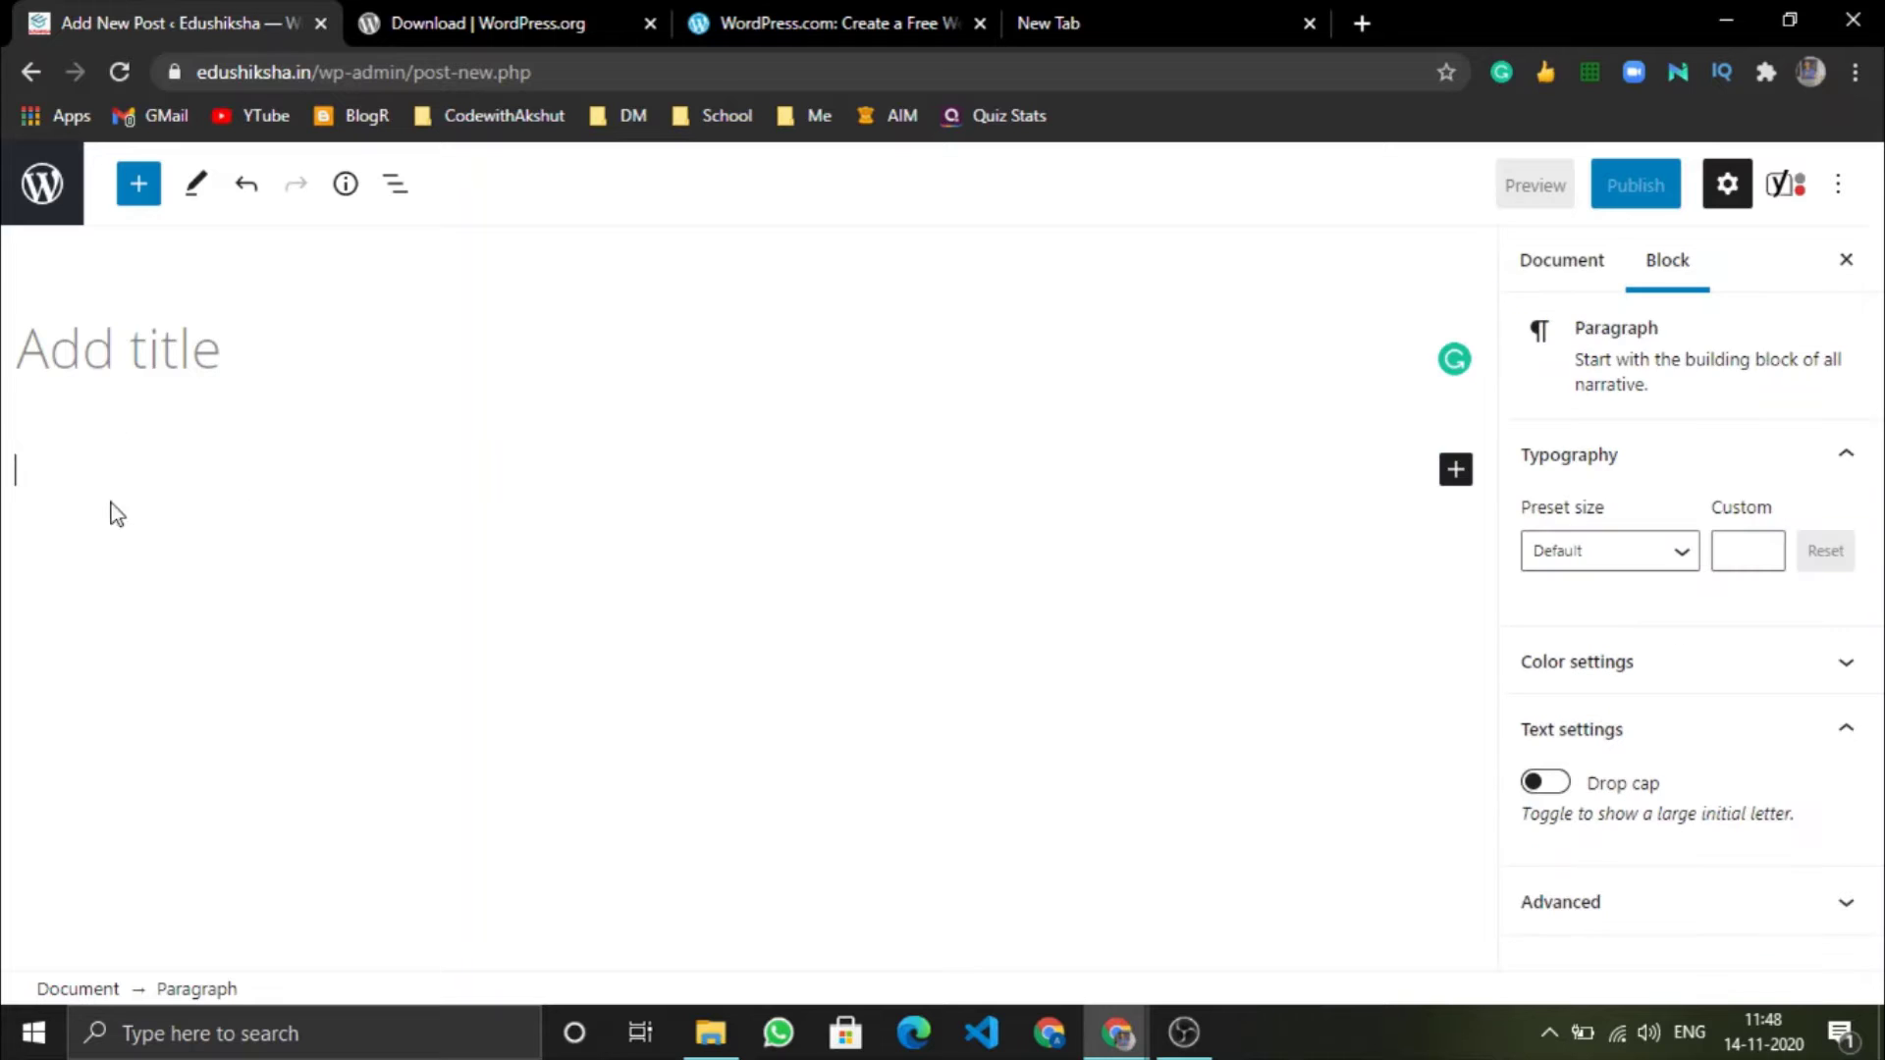
click(111, 345)
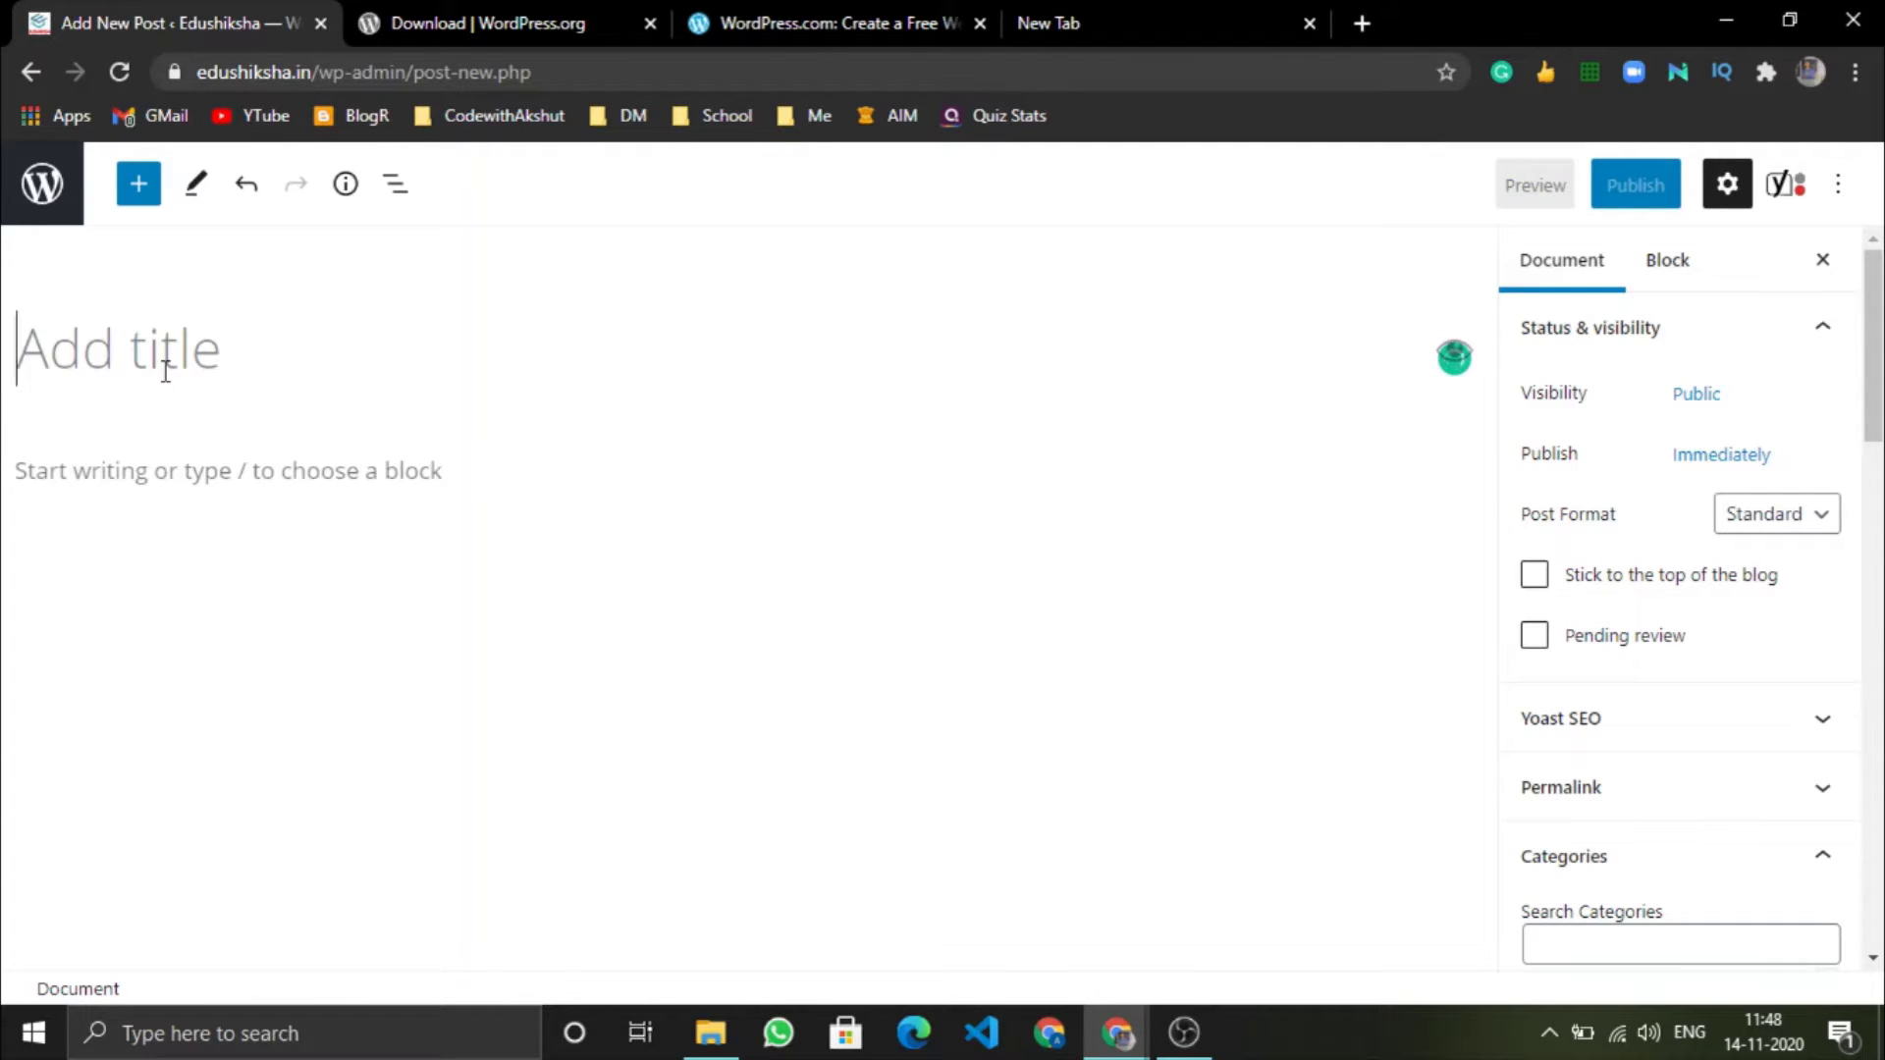
text(Basics of)
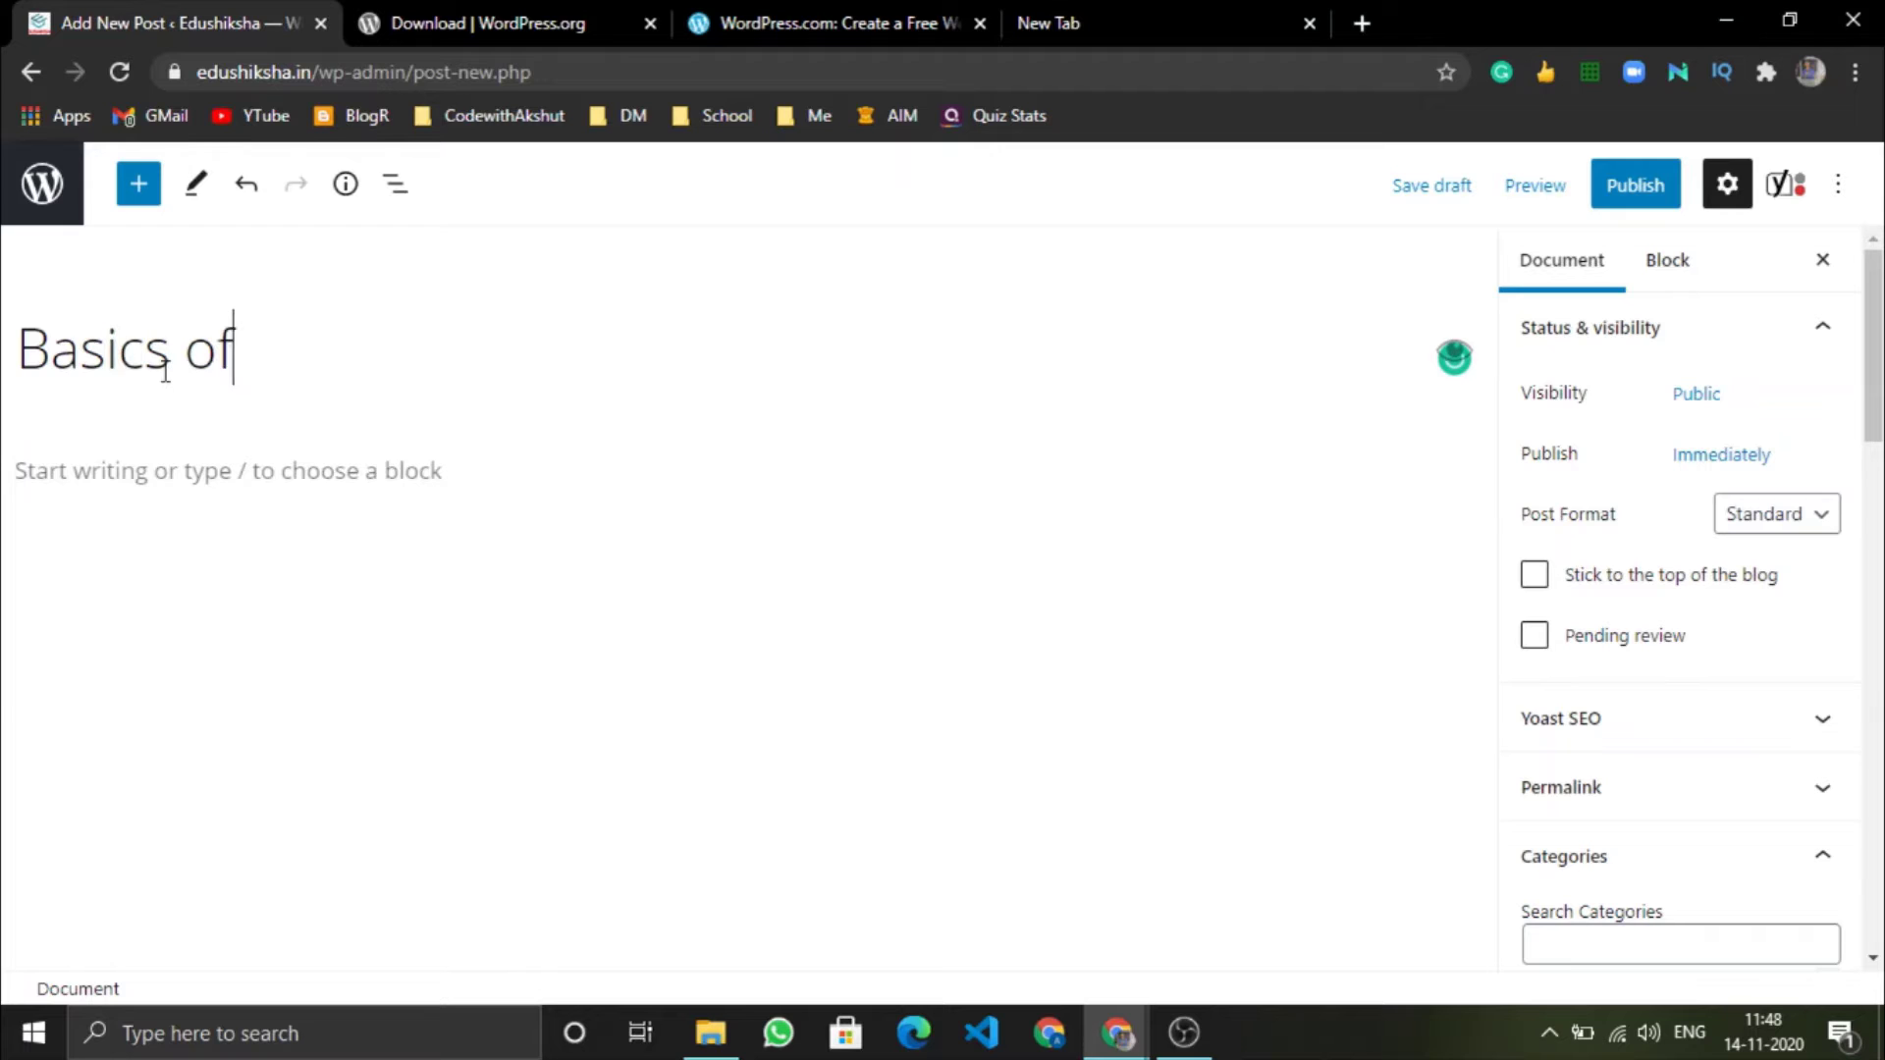
text( Wor)
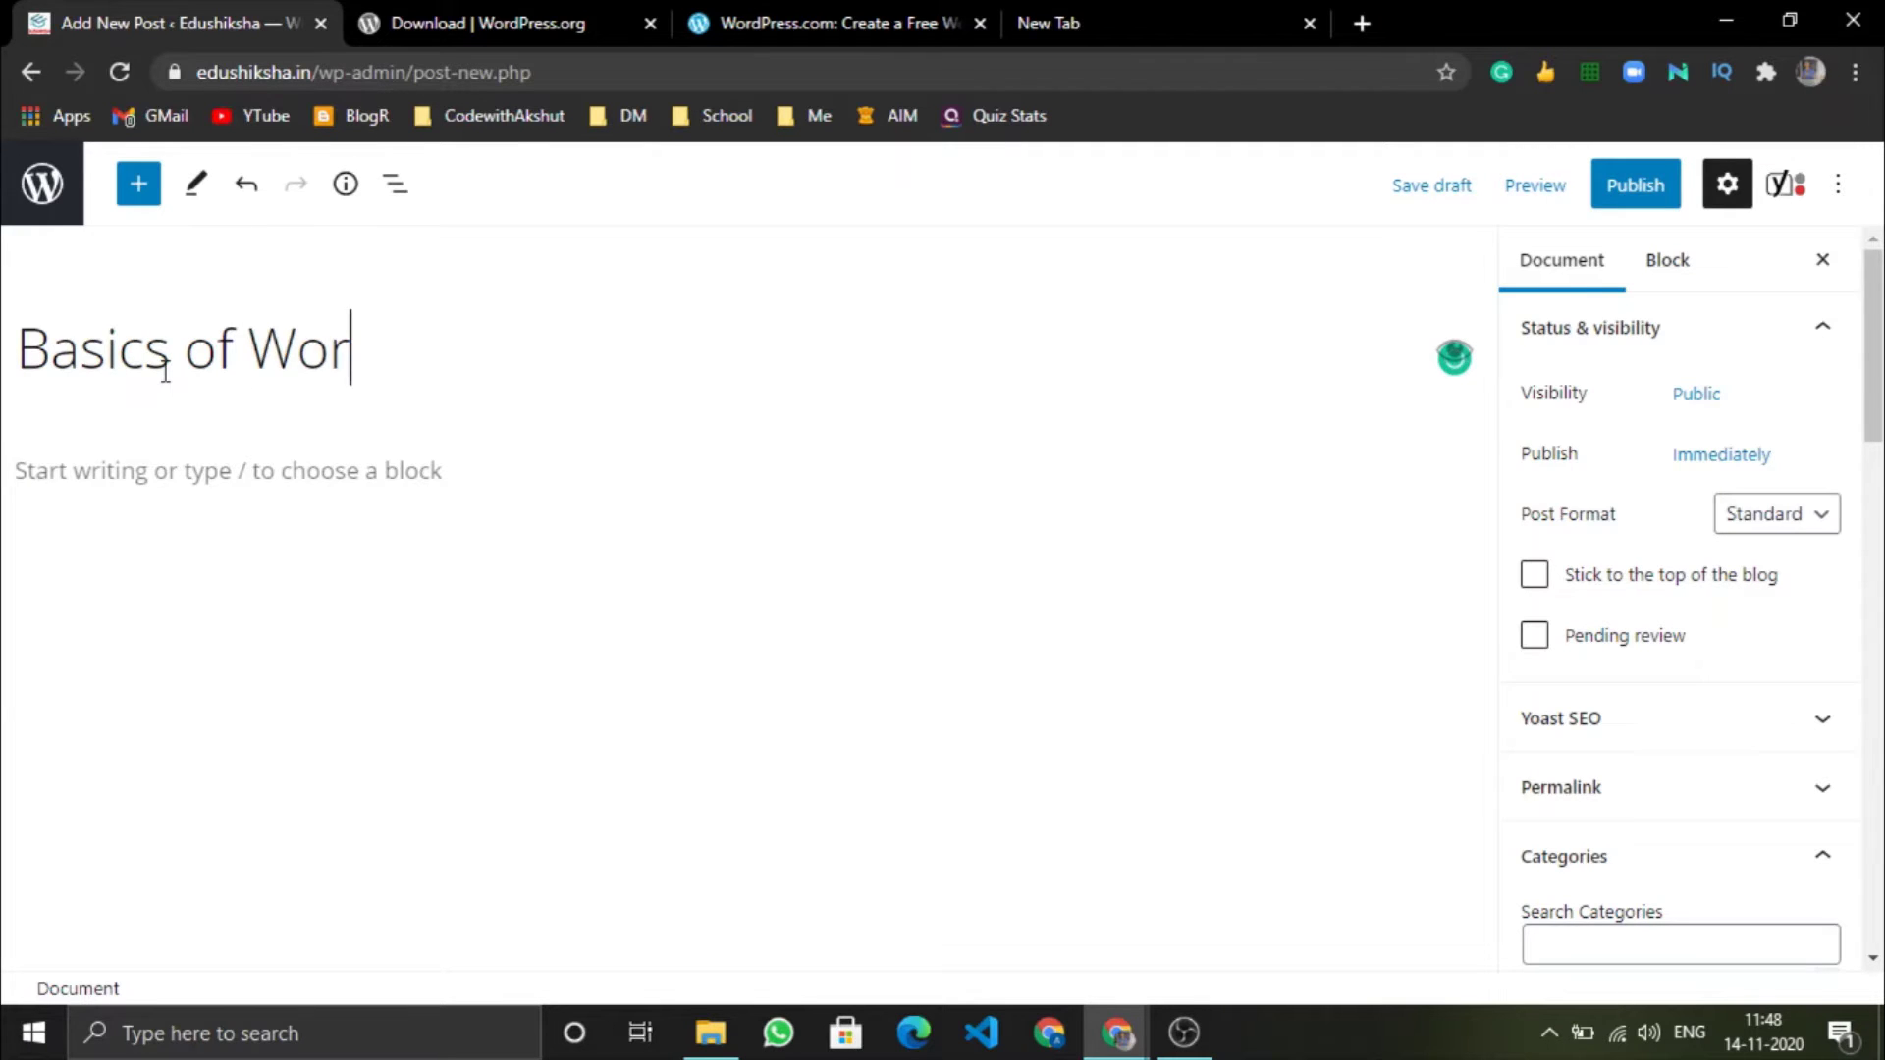
text(dpress)
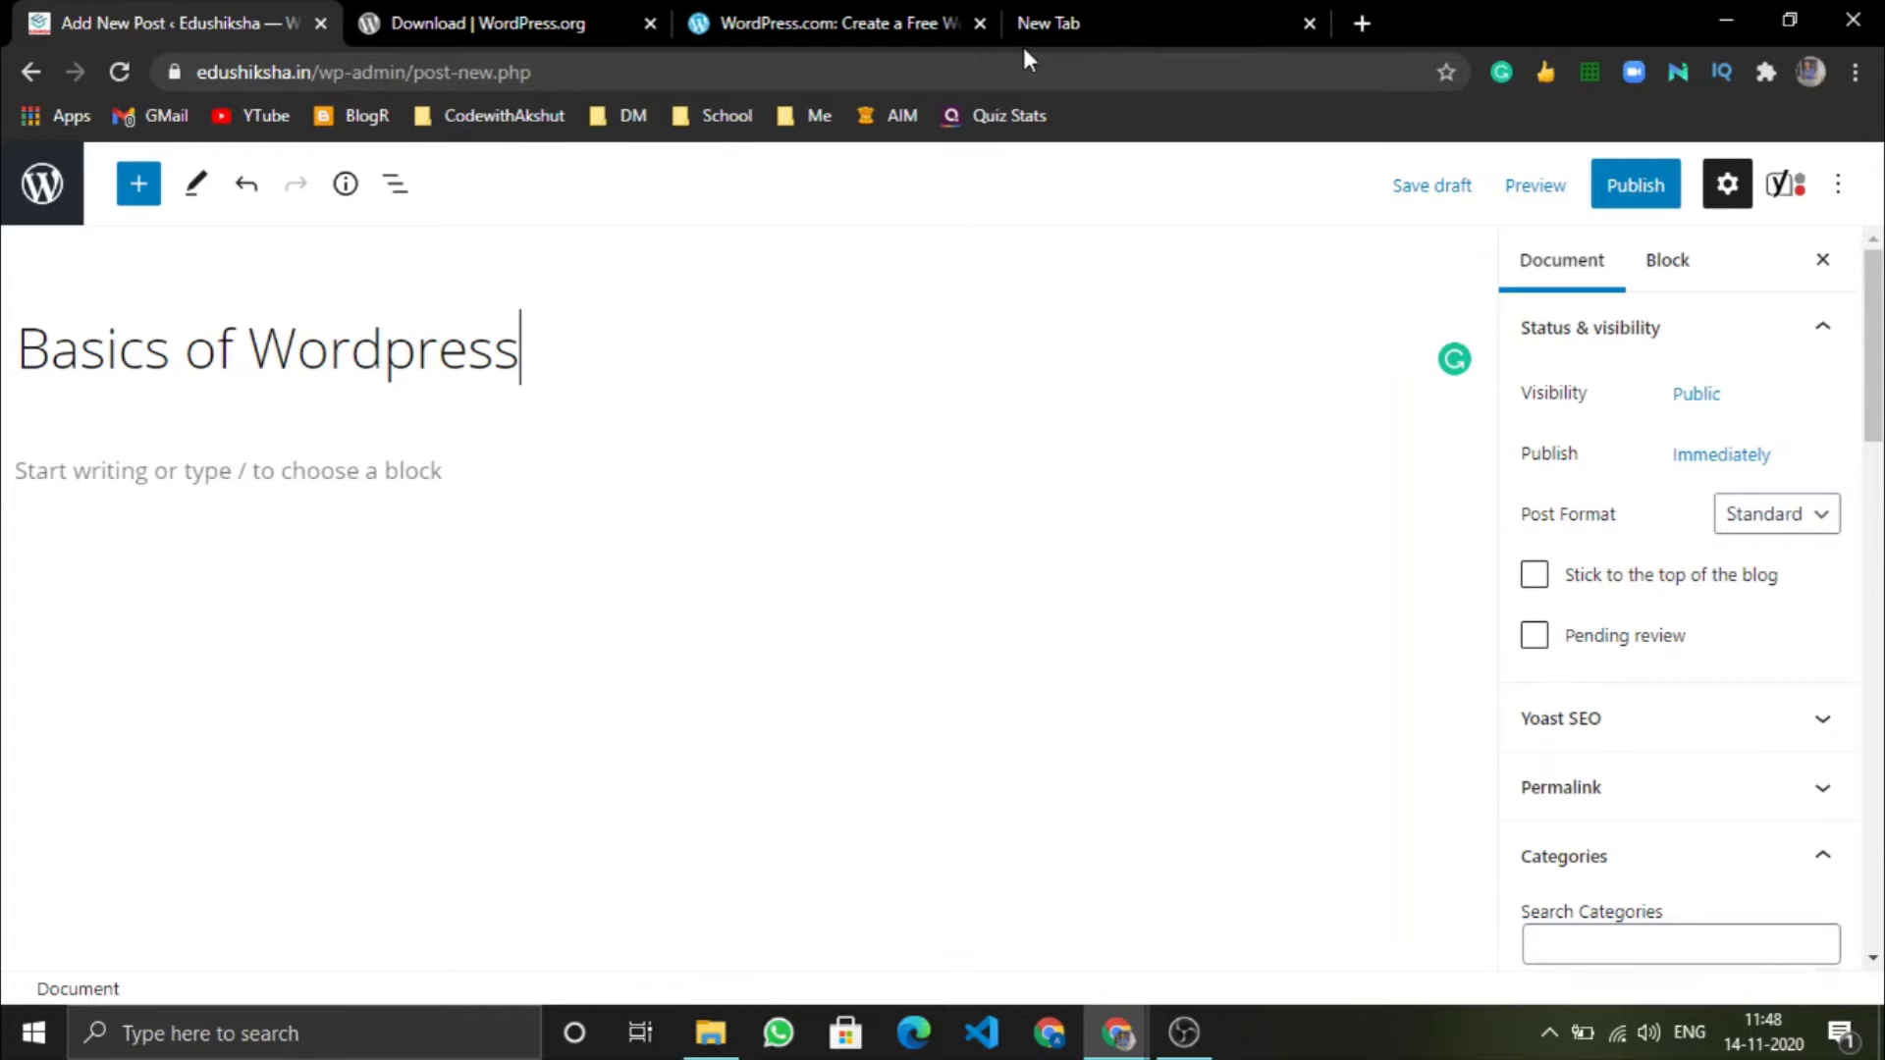
Open edushiksha.in in a separate browser tab and place that tab directly after the post editor's tab.
click(1130, 7)
click(1101, 71)
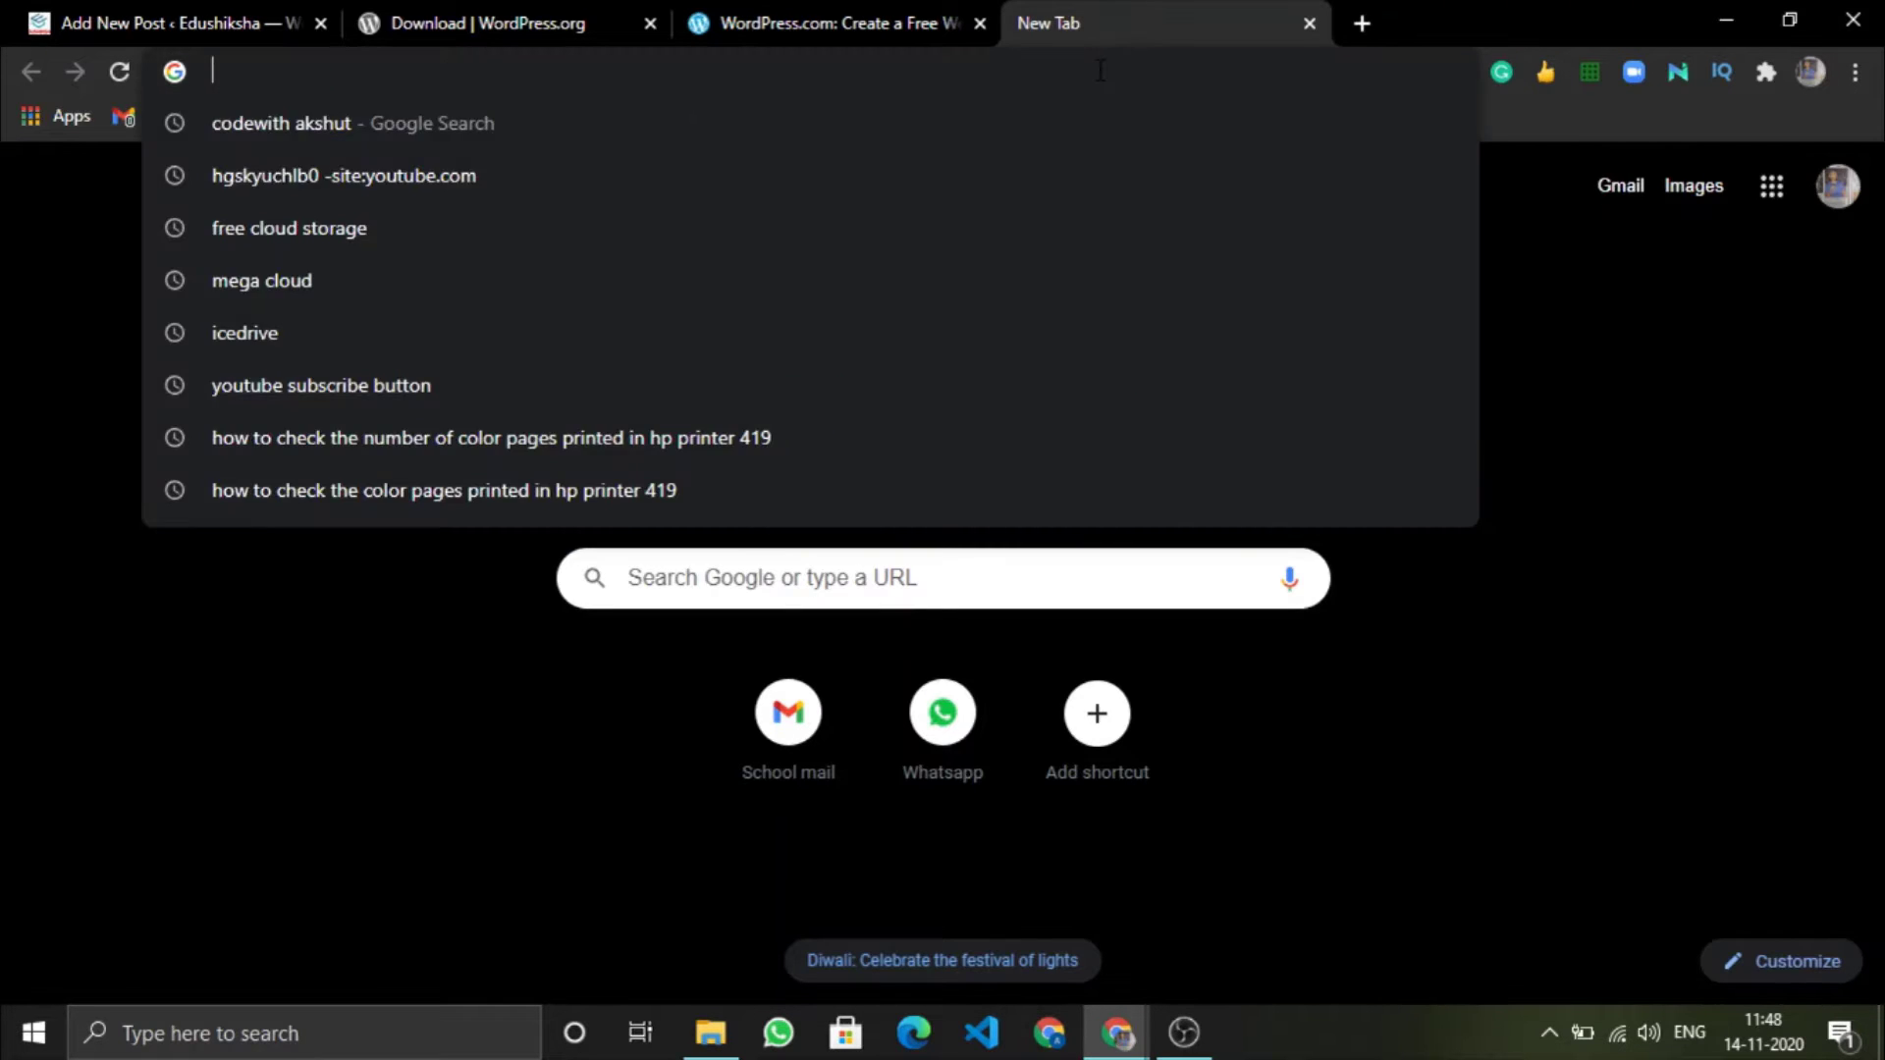
text(edu)
key(Return)
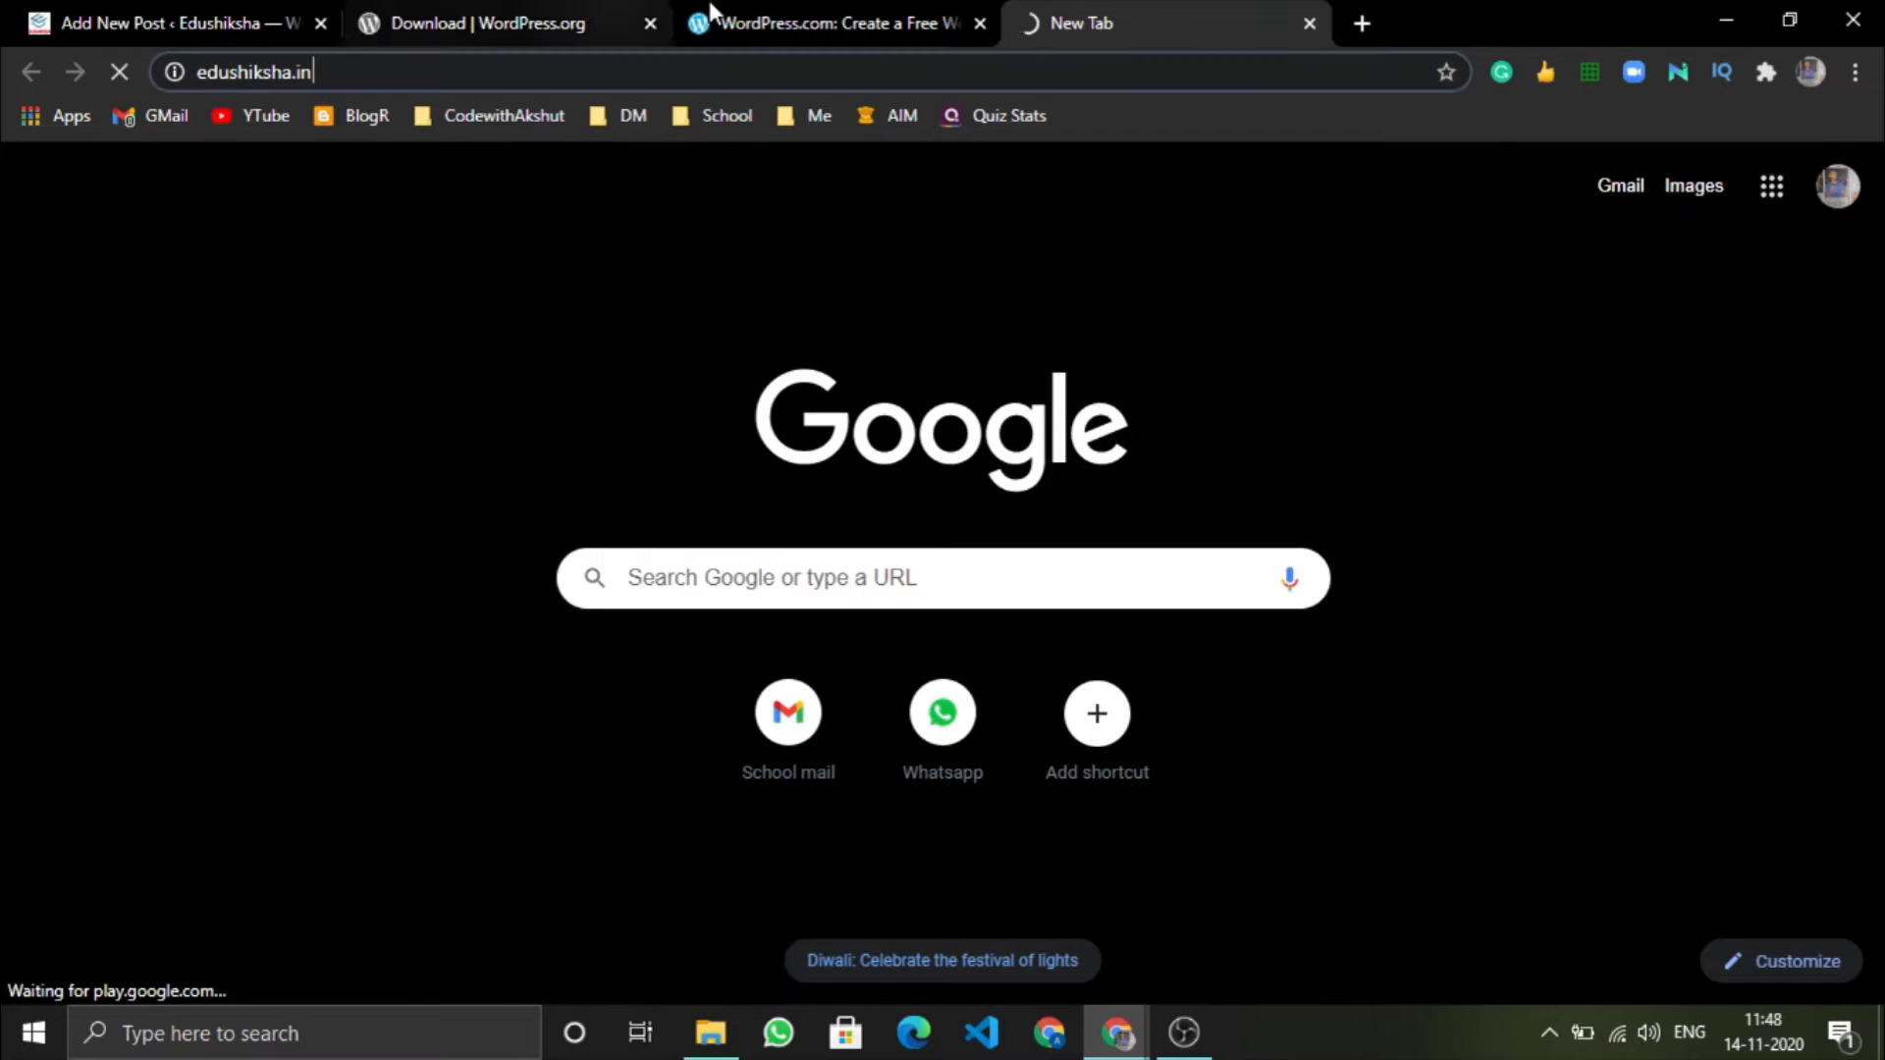
click(1362, 23)
click(1180, 11)
drag(346, 4, 262, 4)
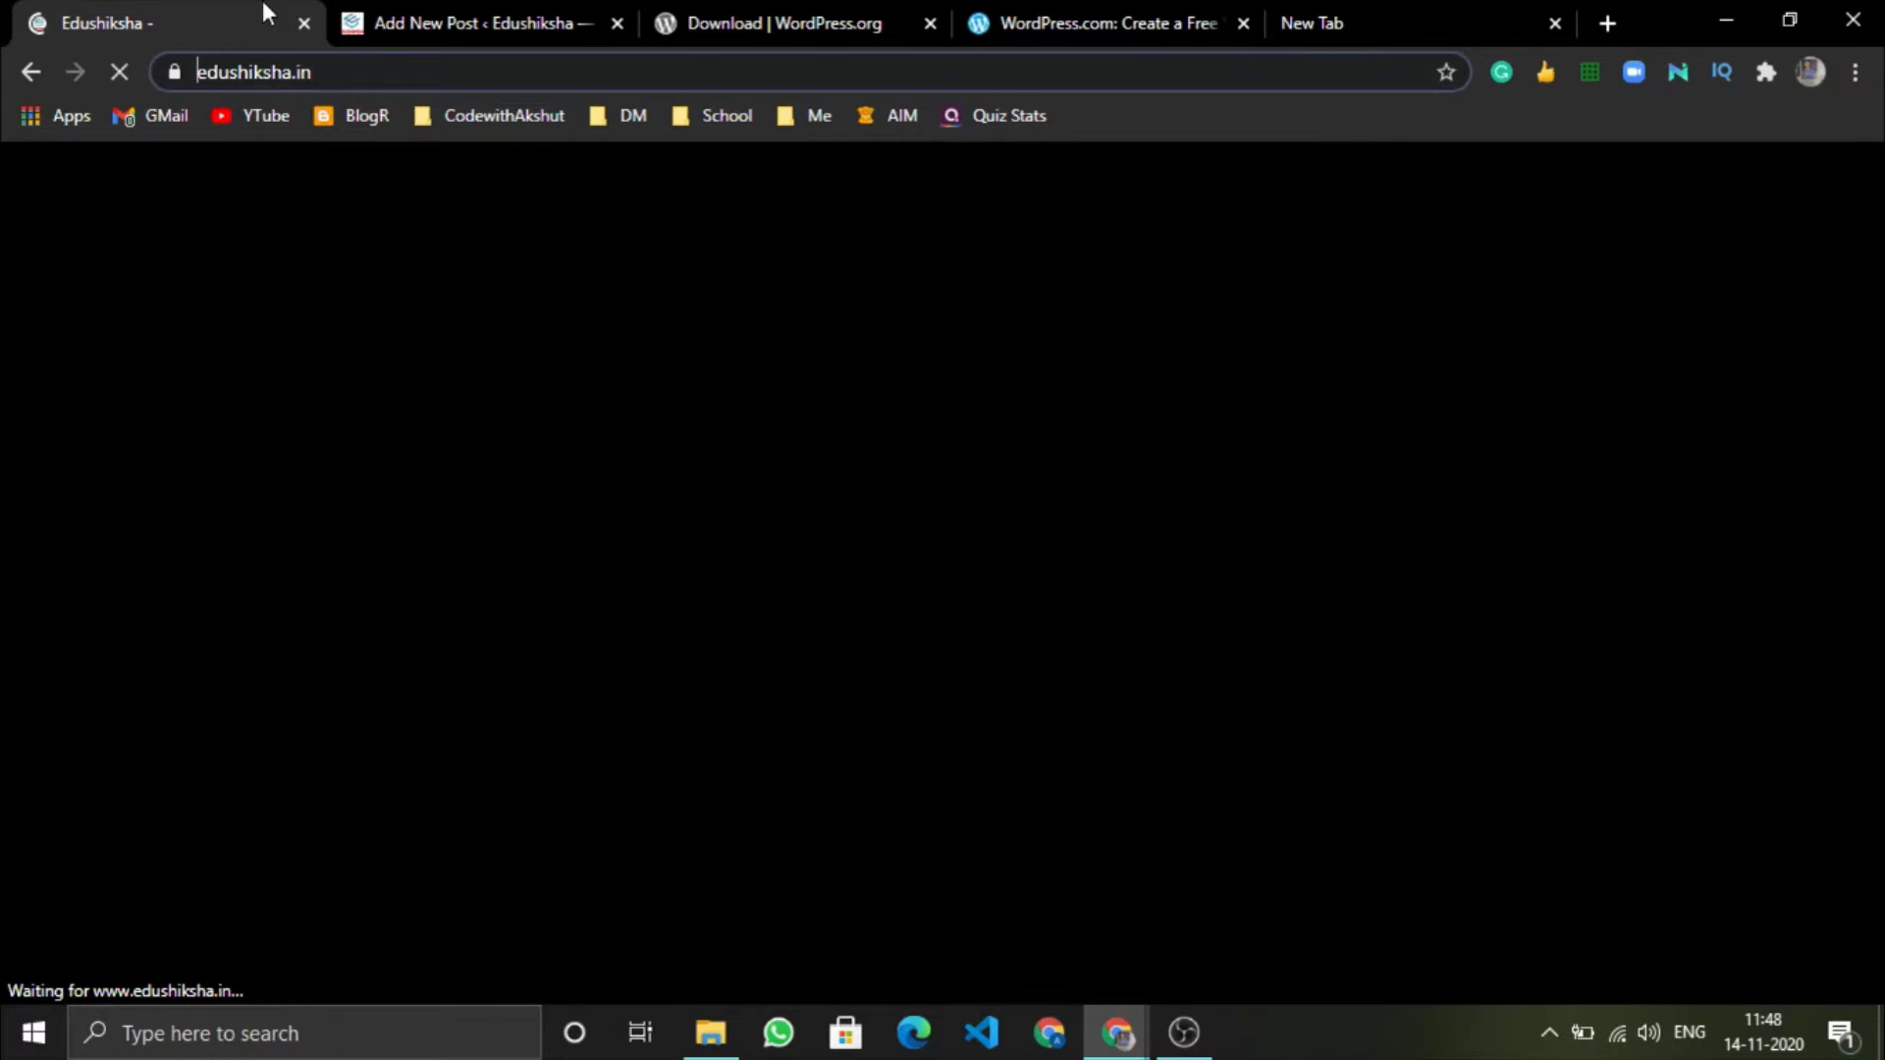
drag(383, 7, 64, 4)
click(451, 434)
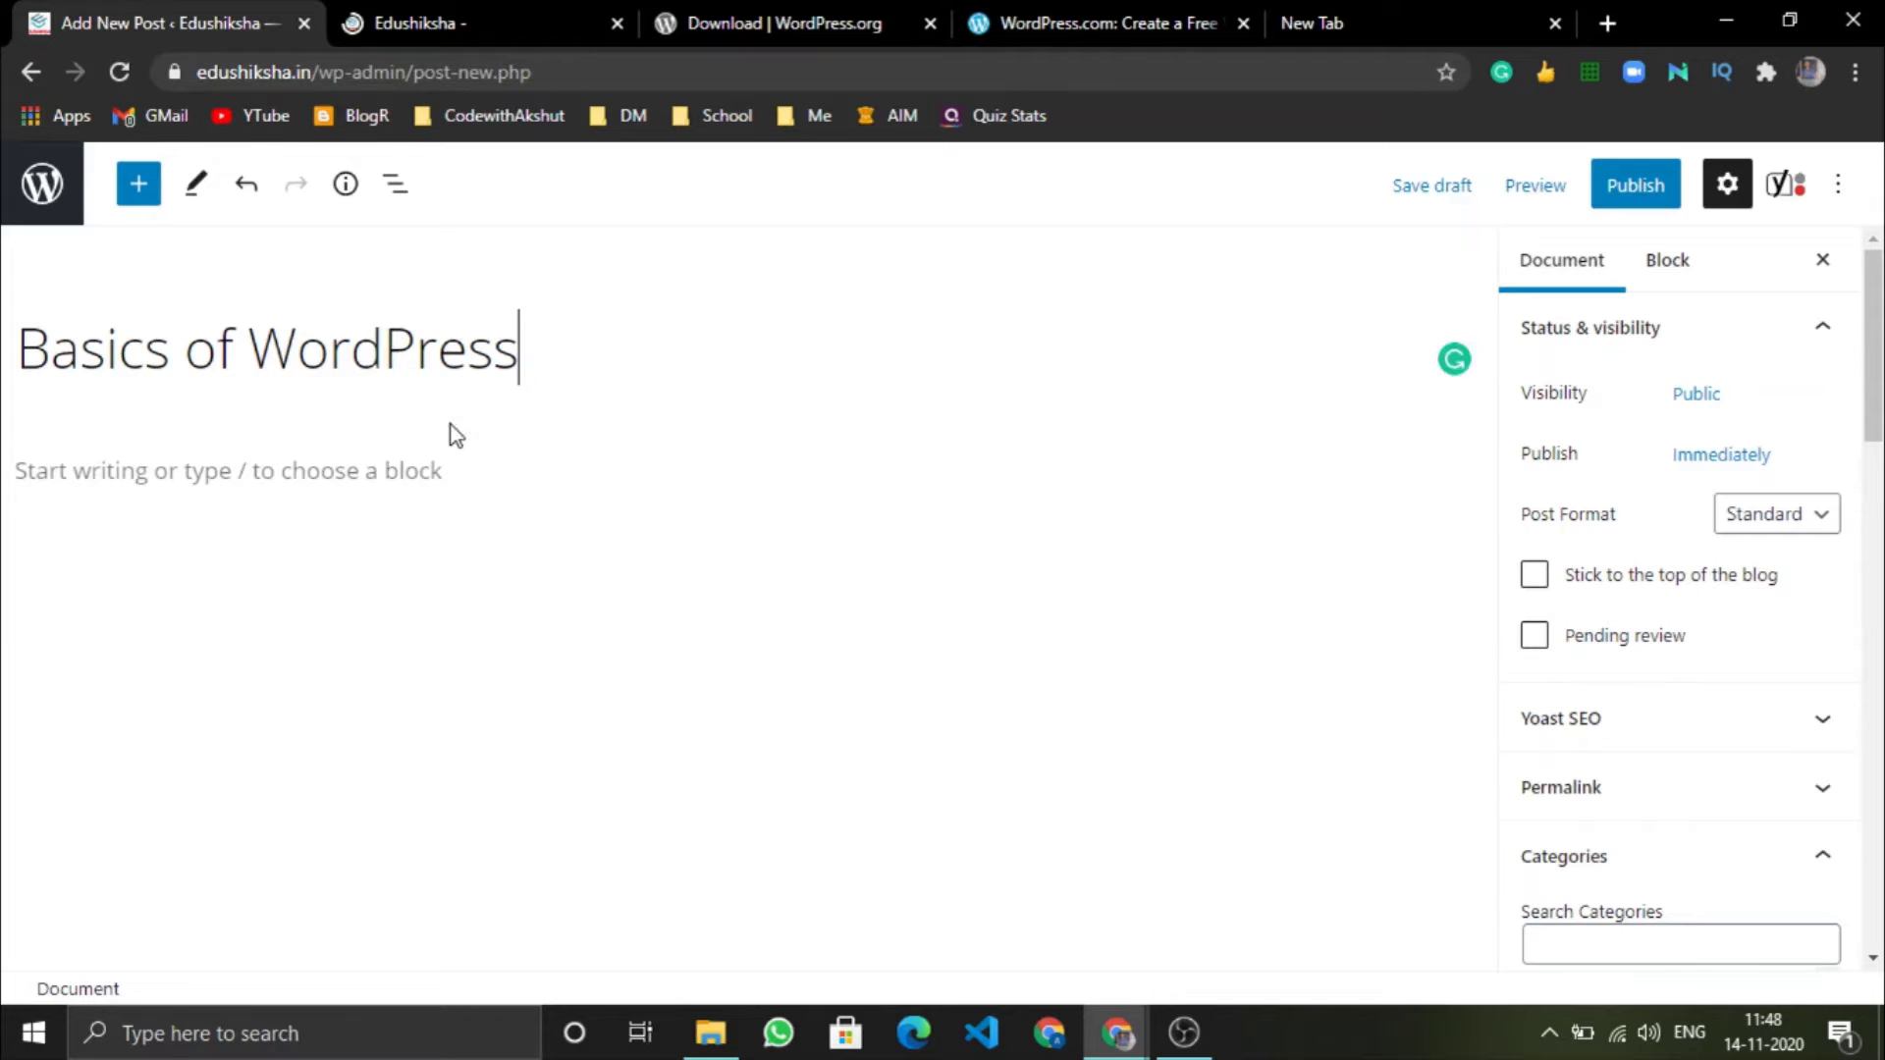
Look over the live Edushiksha home page, including its navigation menu, published posts and the first post's excerpt.
click(575, 12)
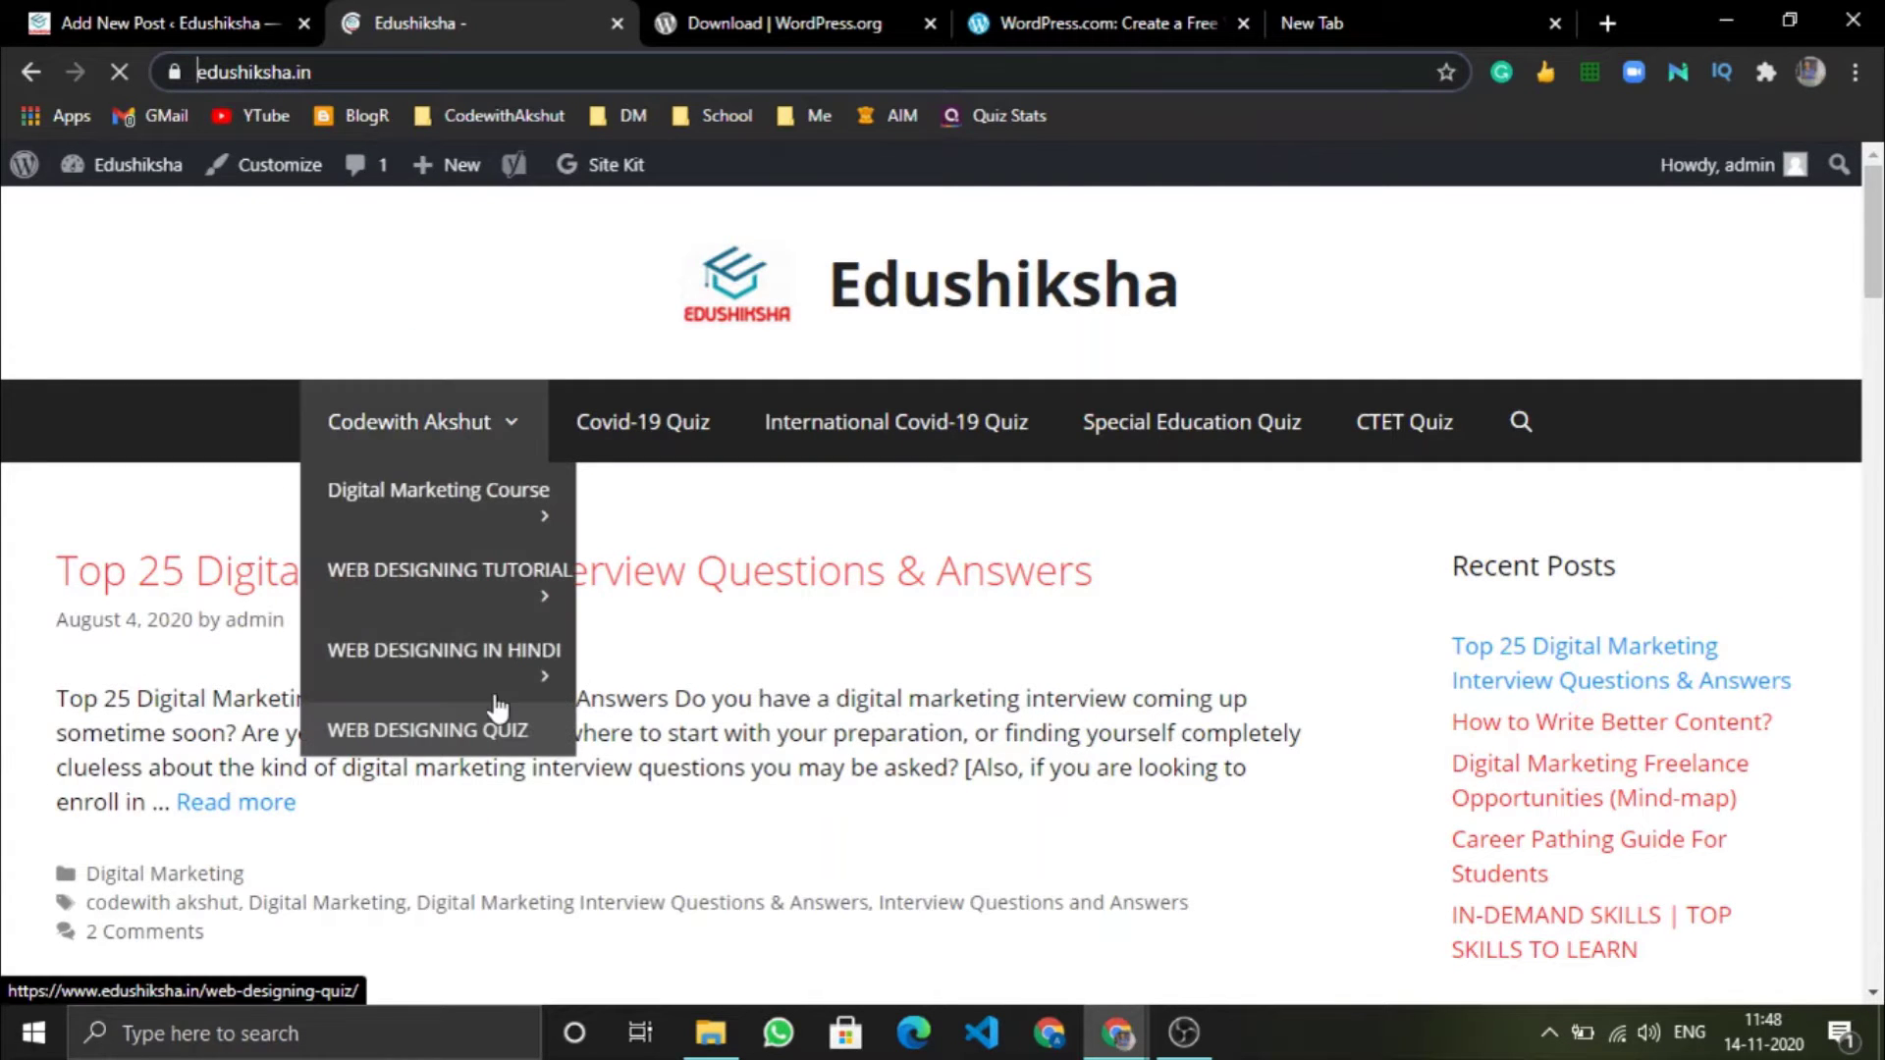
scroll(387, 821, down, 20)
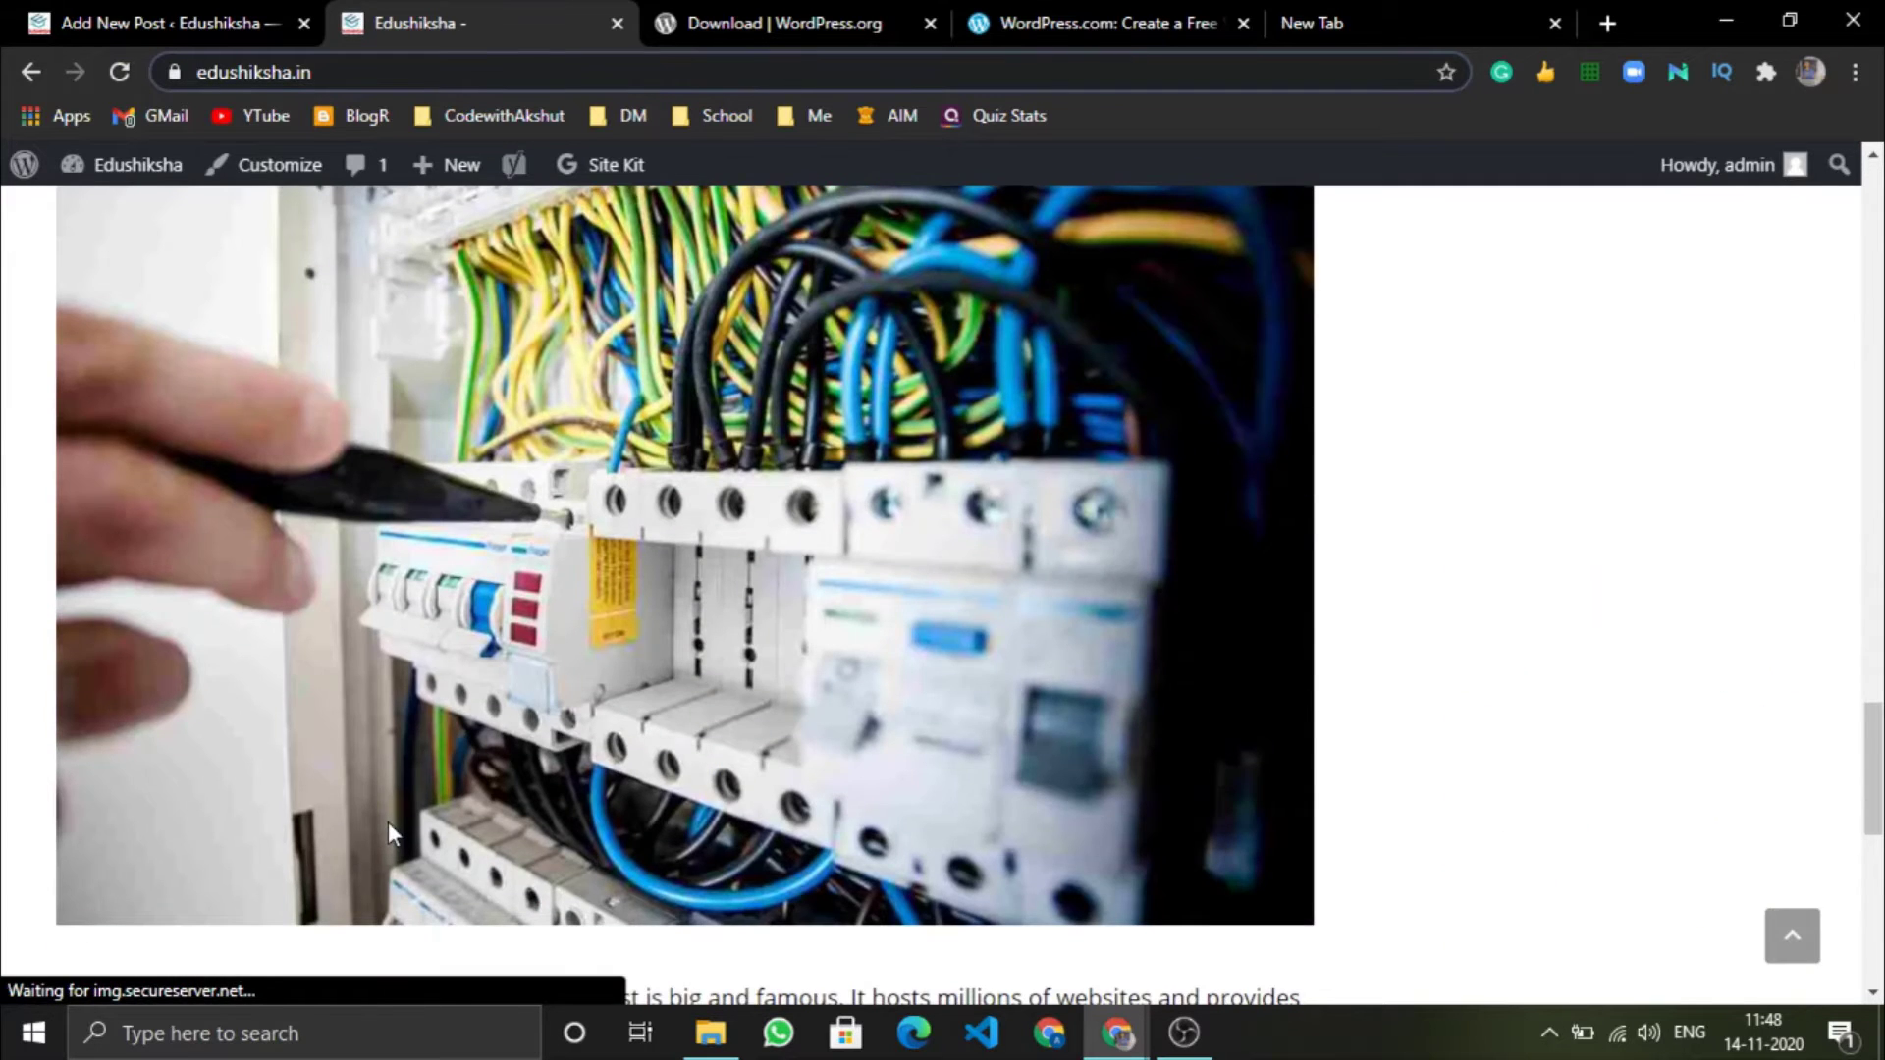
scroll(387, 823, up, 20)
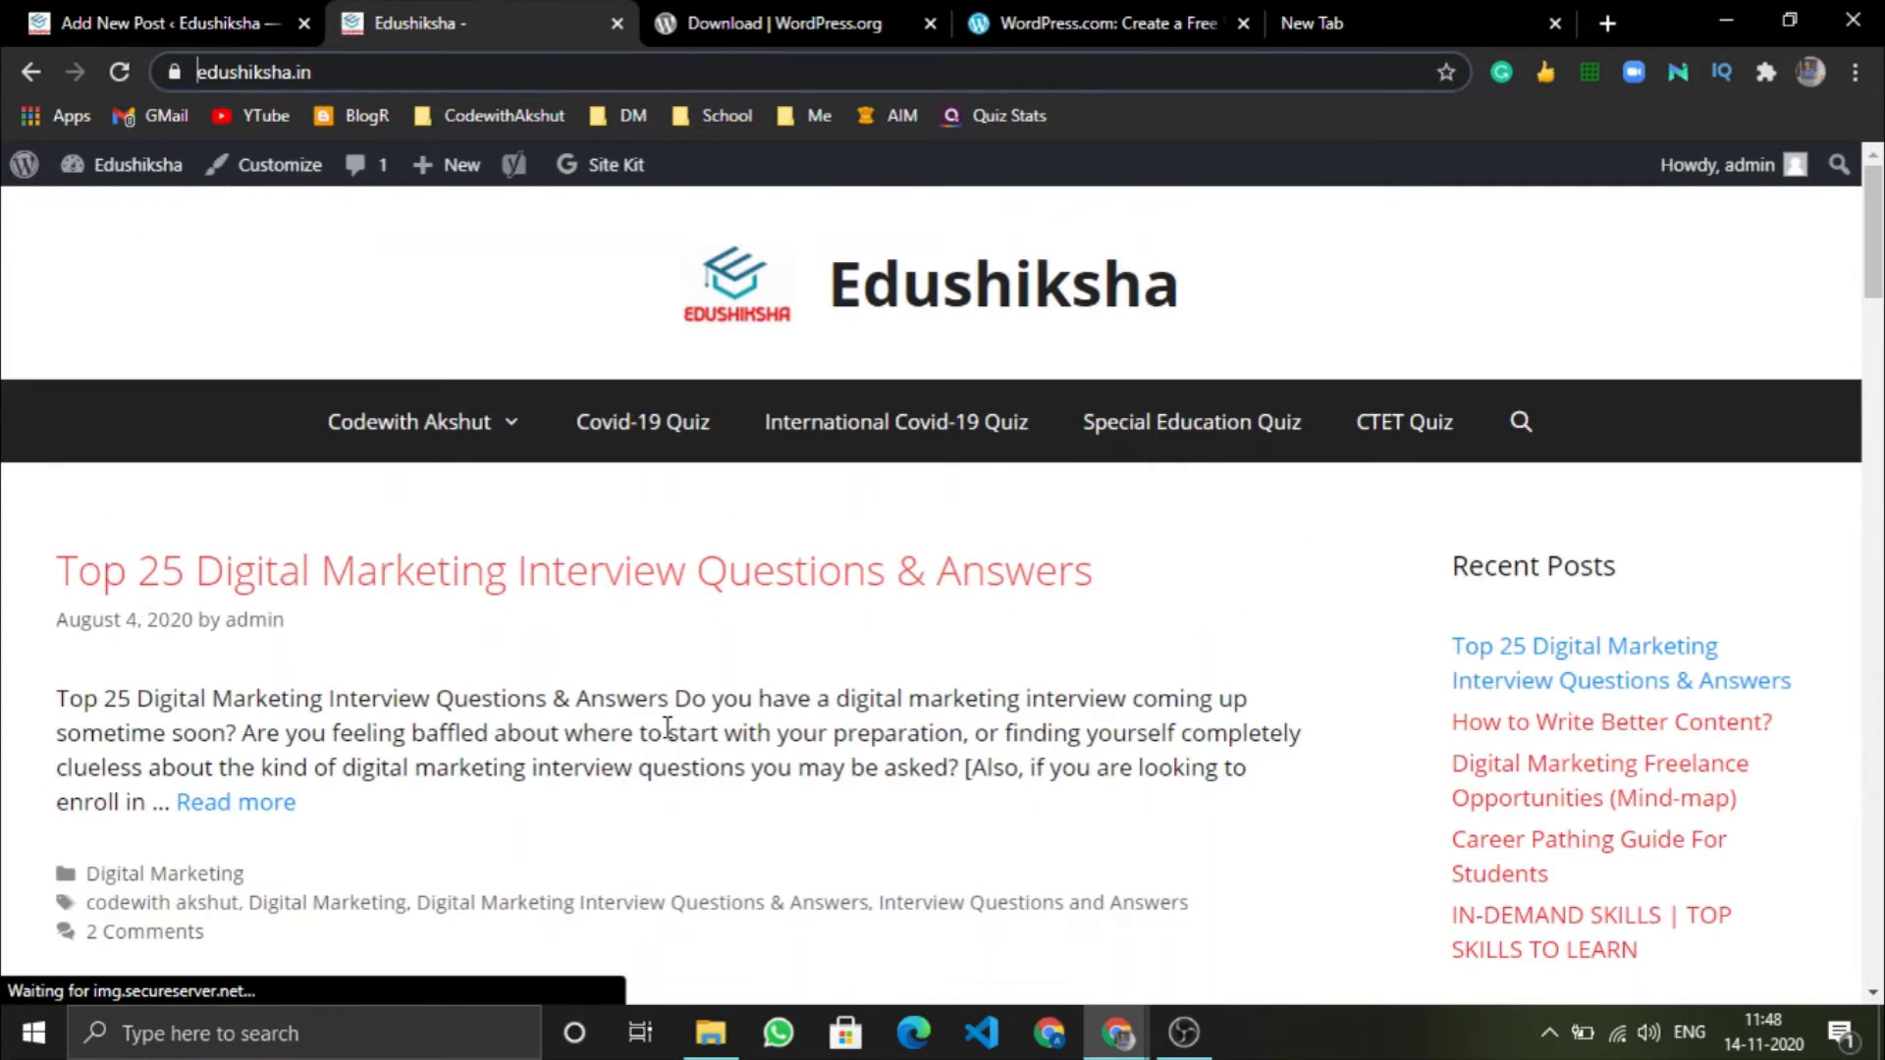
drag(542, 704, 707, 699)
double_click(734, 699)
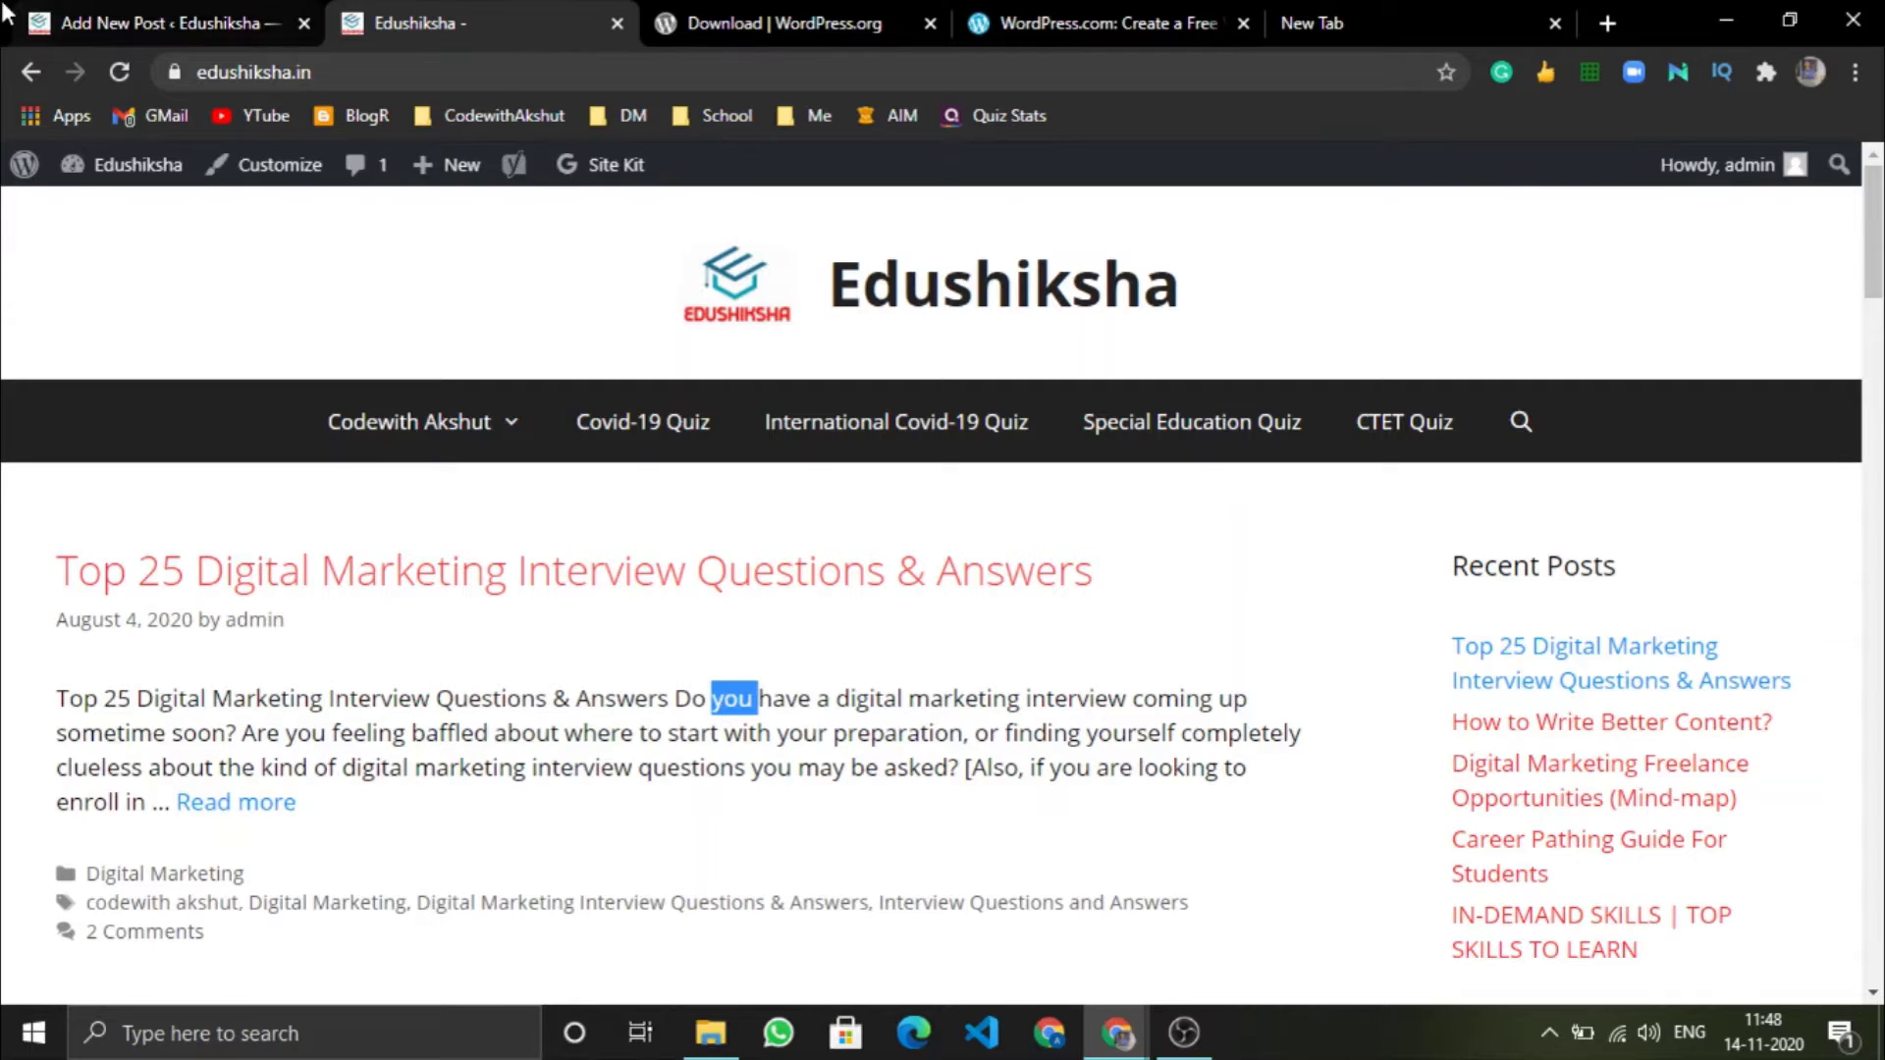
Return to the post draft and write the body paragraph "this is the post of basics of WordPress.".
click(162, 22)
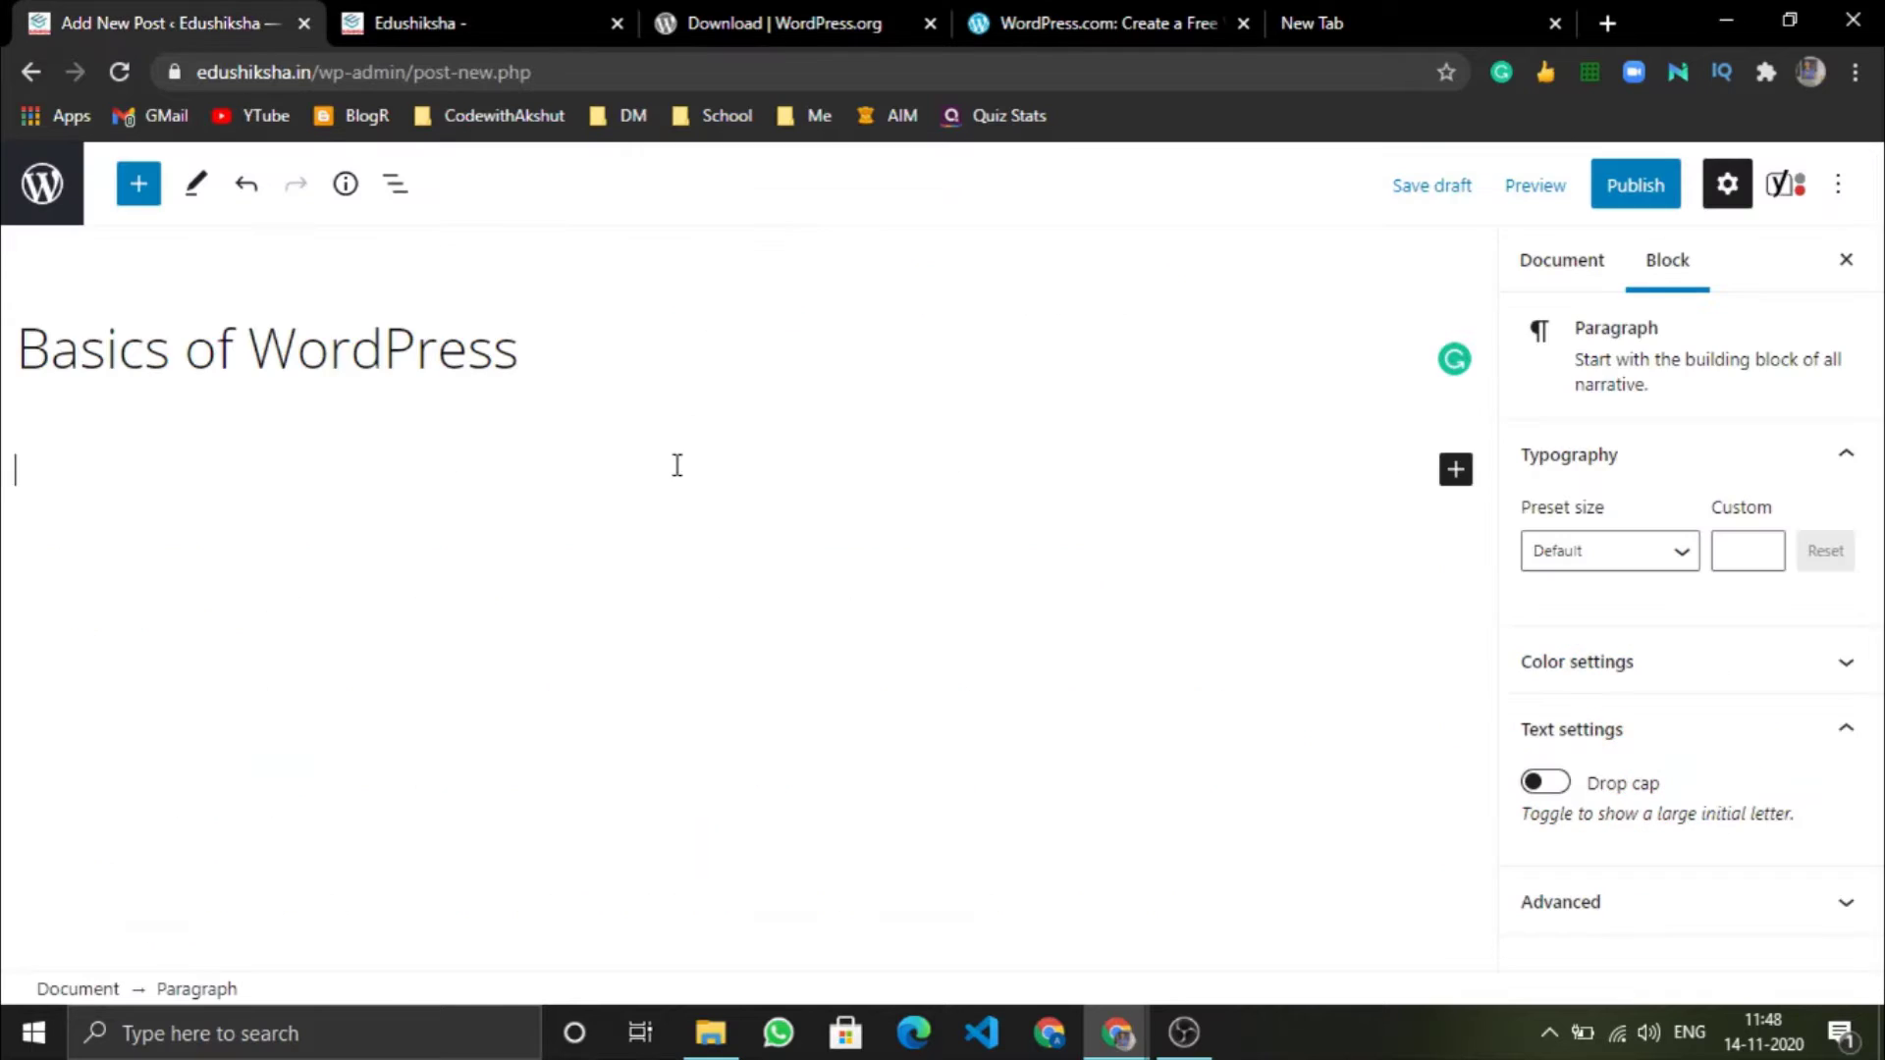
key(BackSpace)
click(279, 484)
click(854, 615)
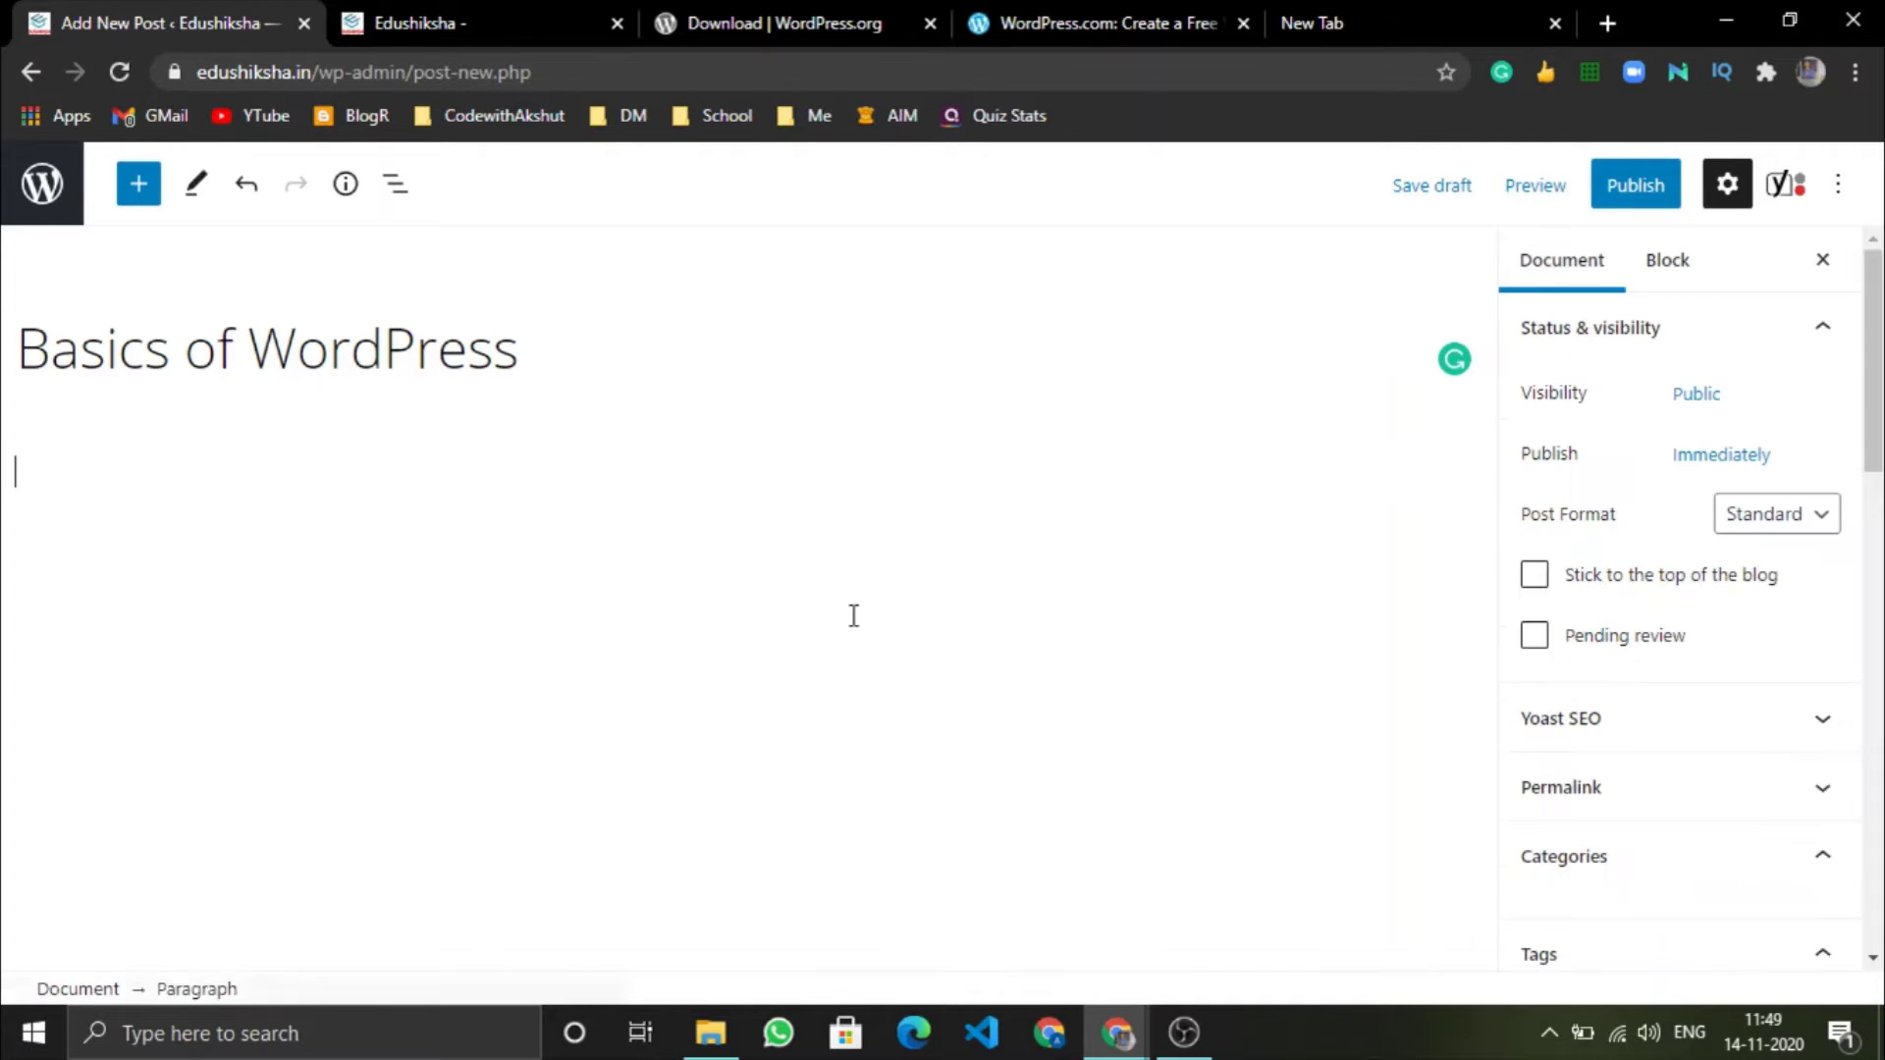
click(236, 480)
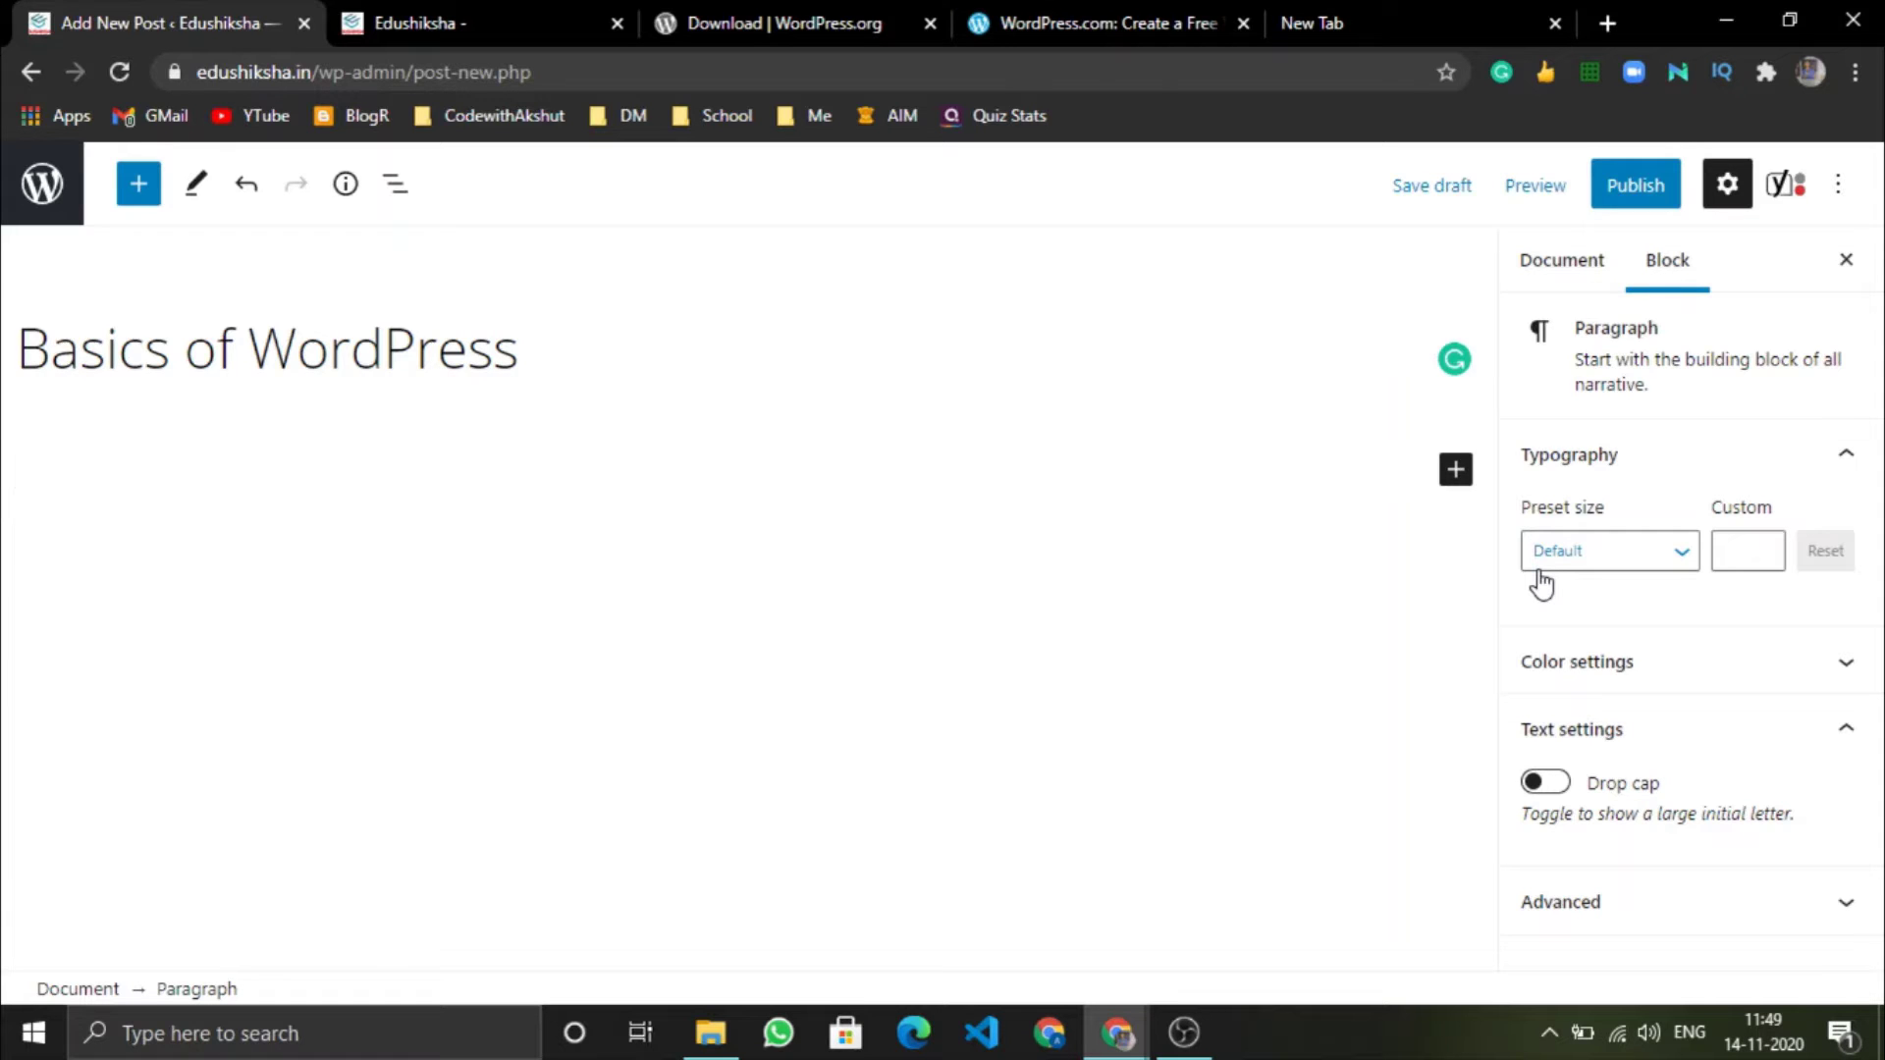
text(this is th)
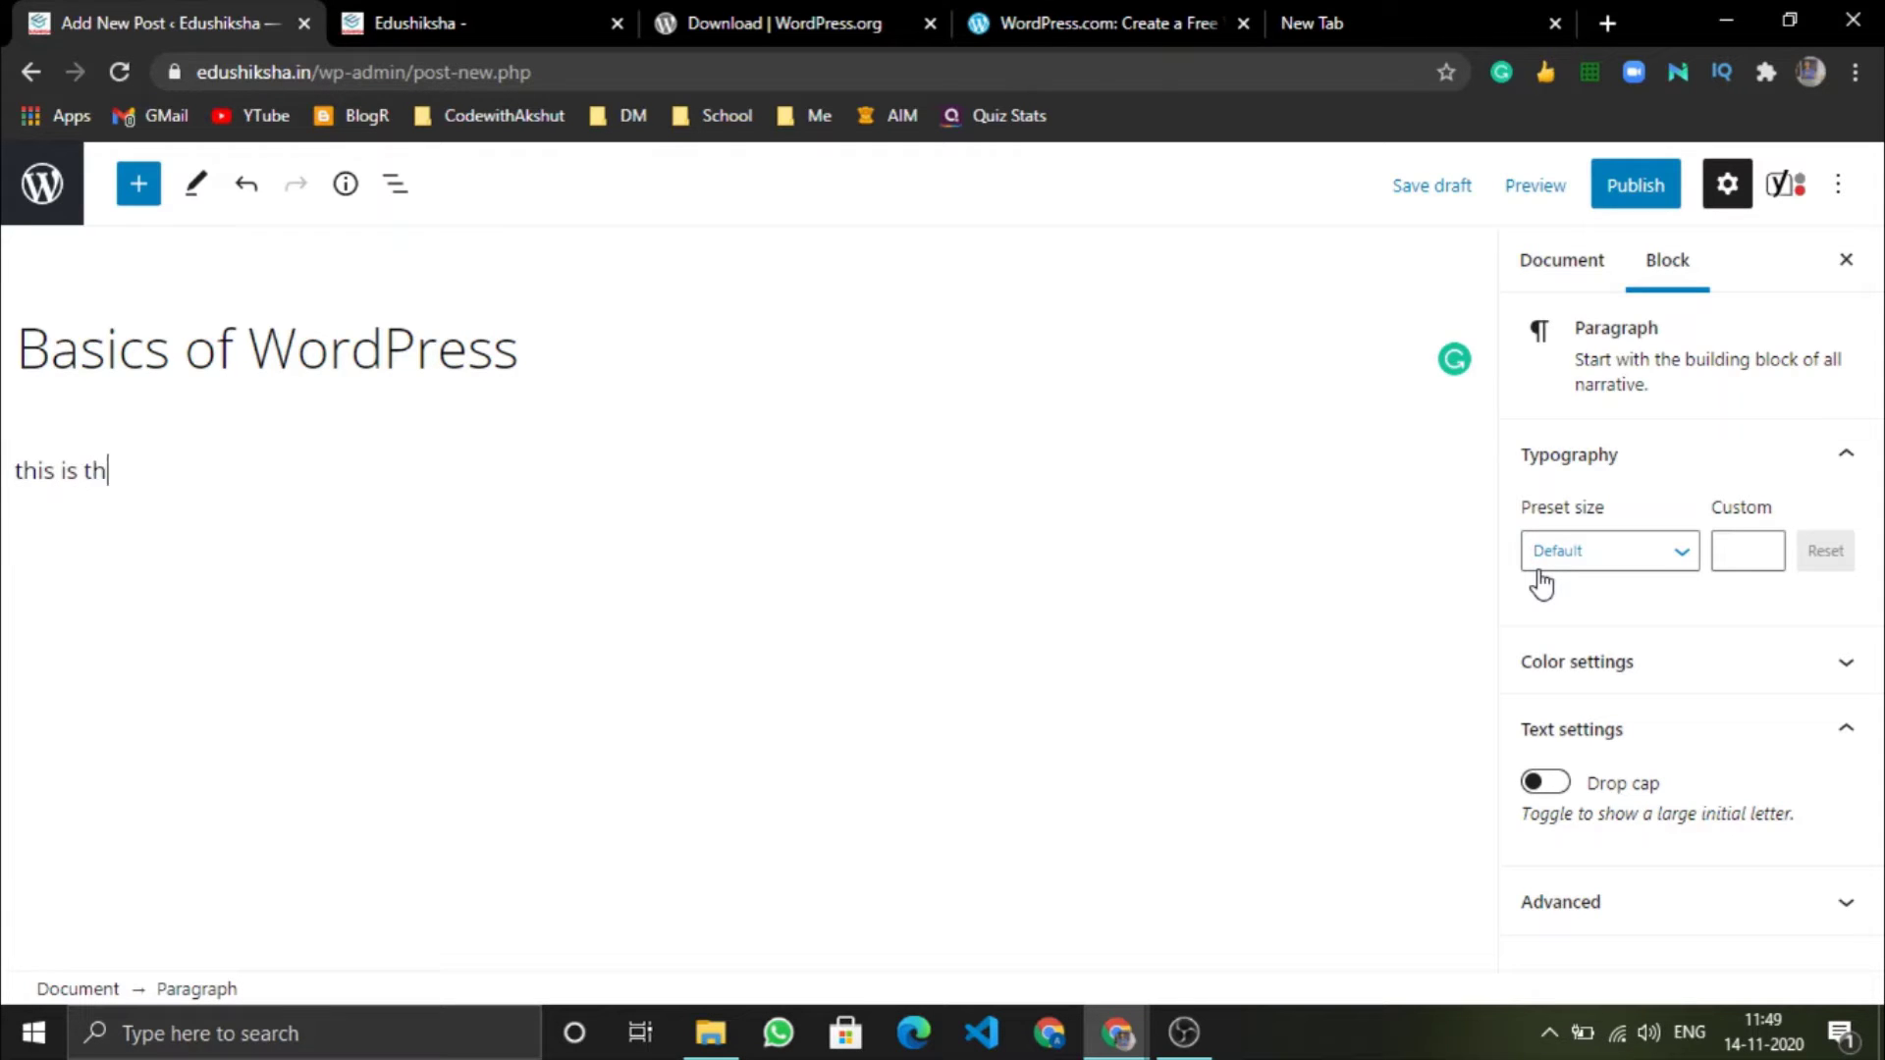
text(e post of basics of )
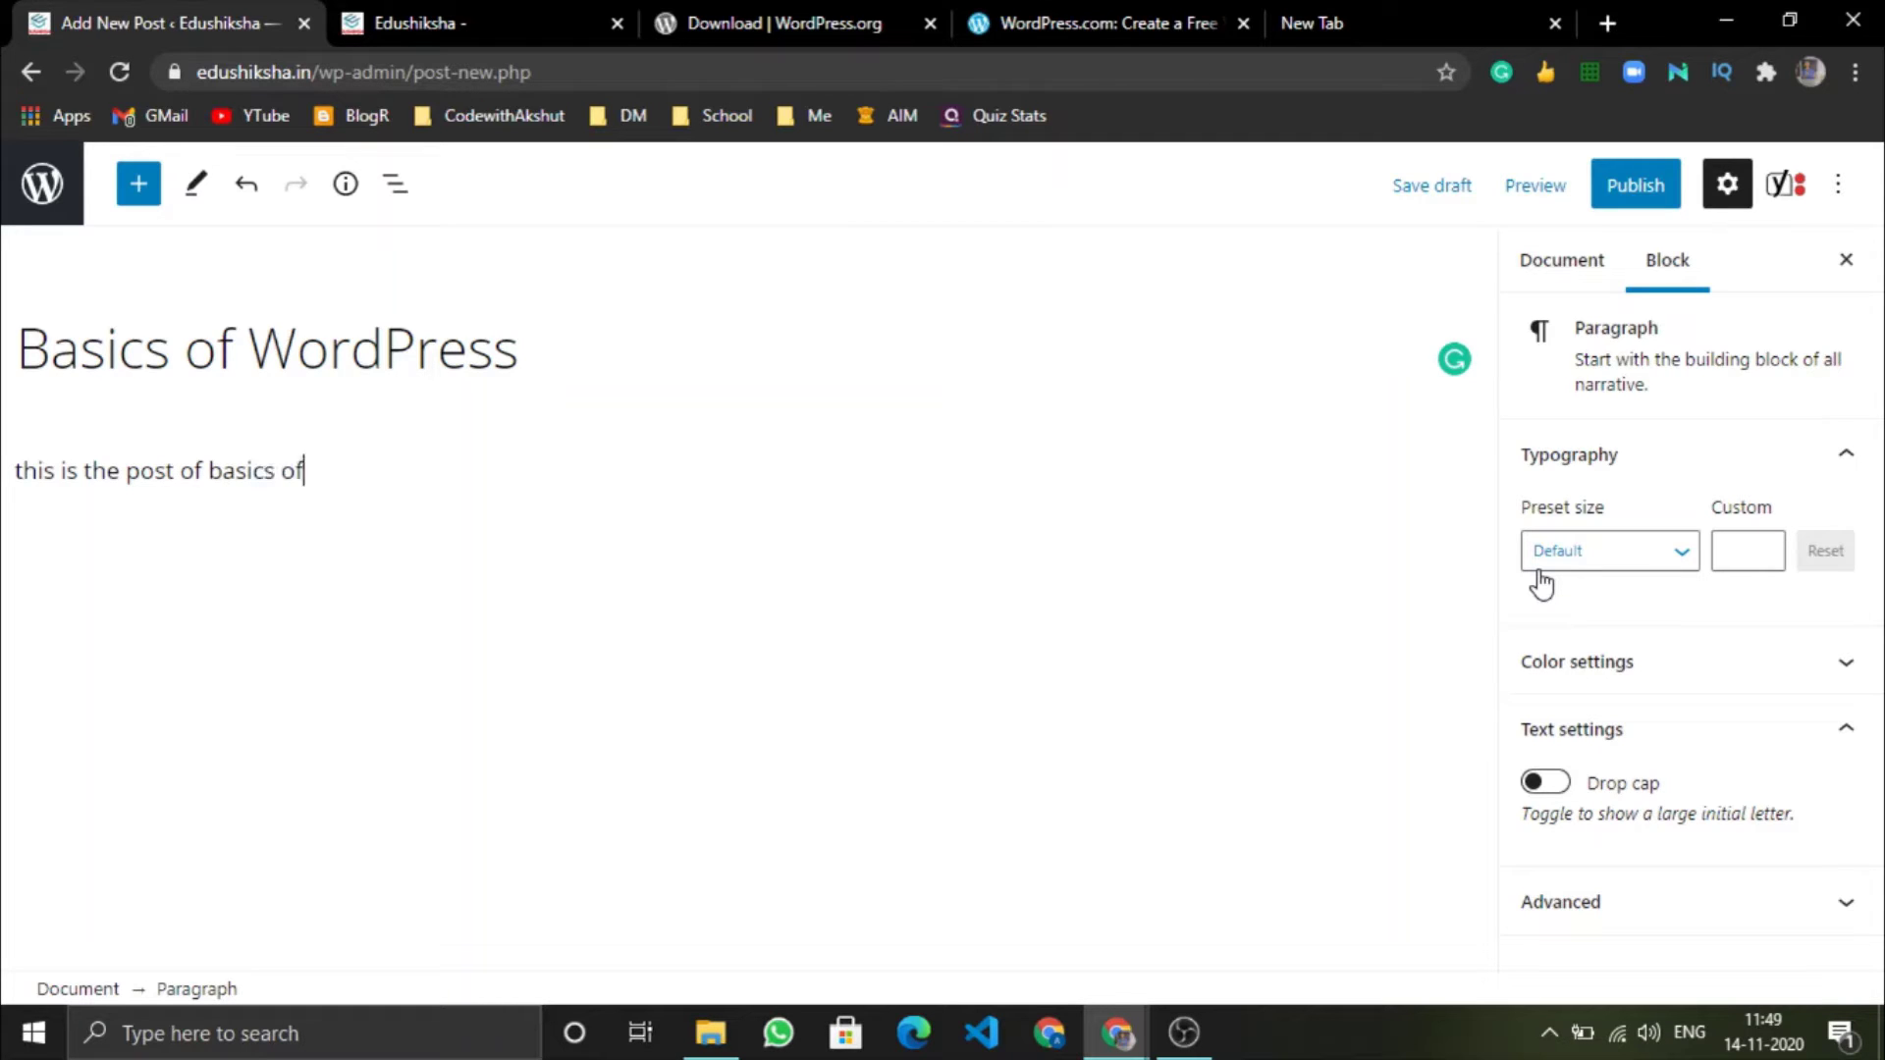
text(WoerdPress.)
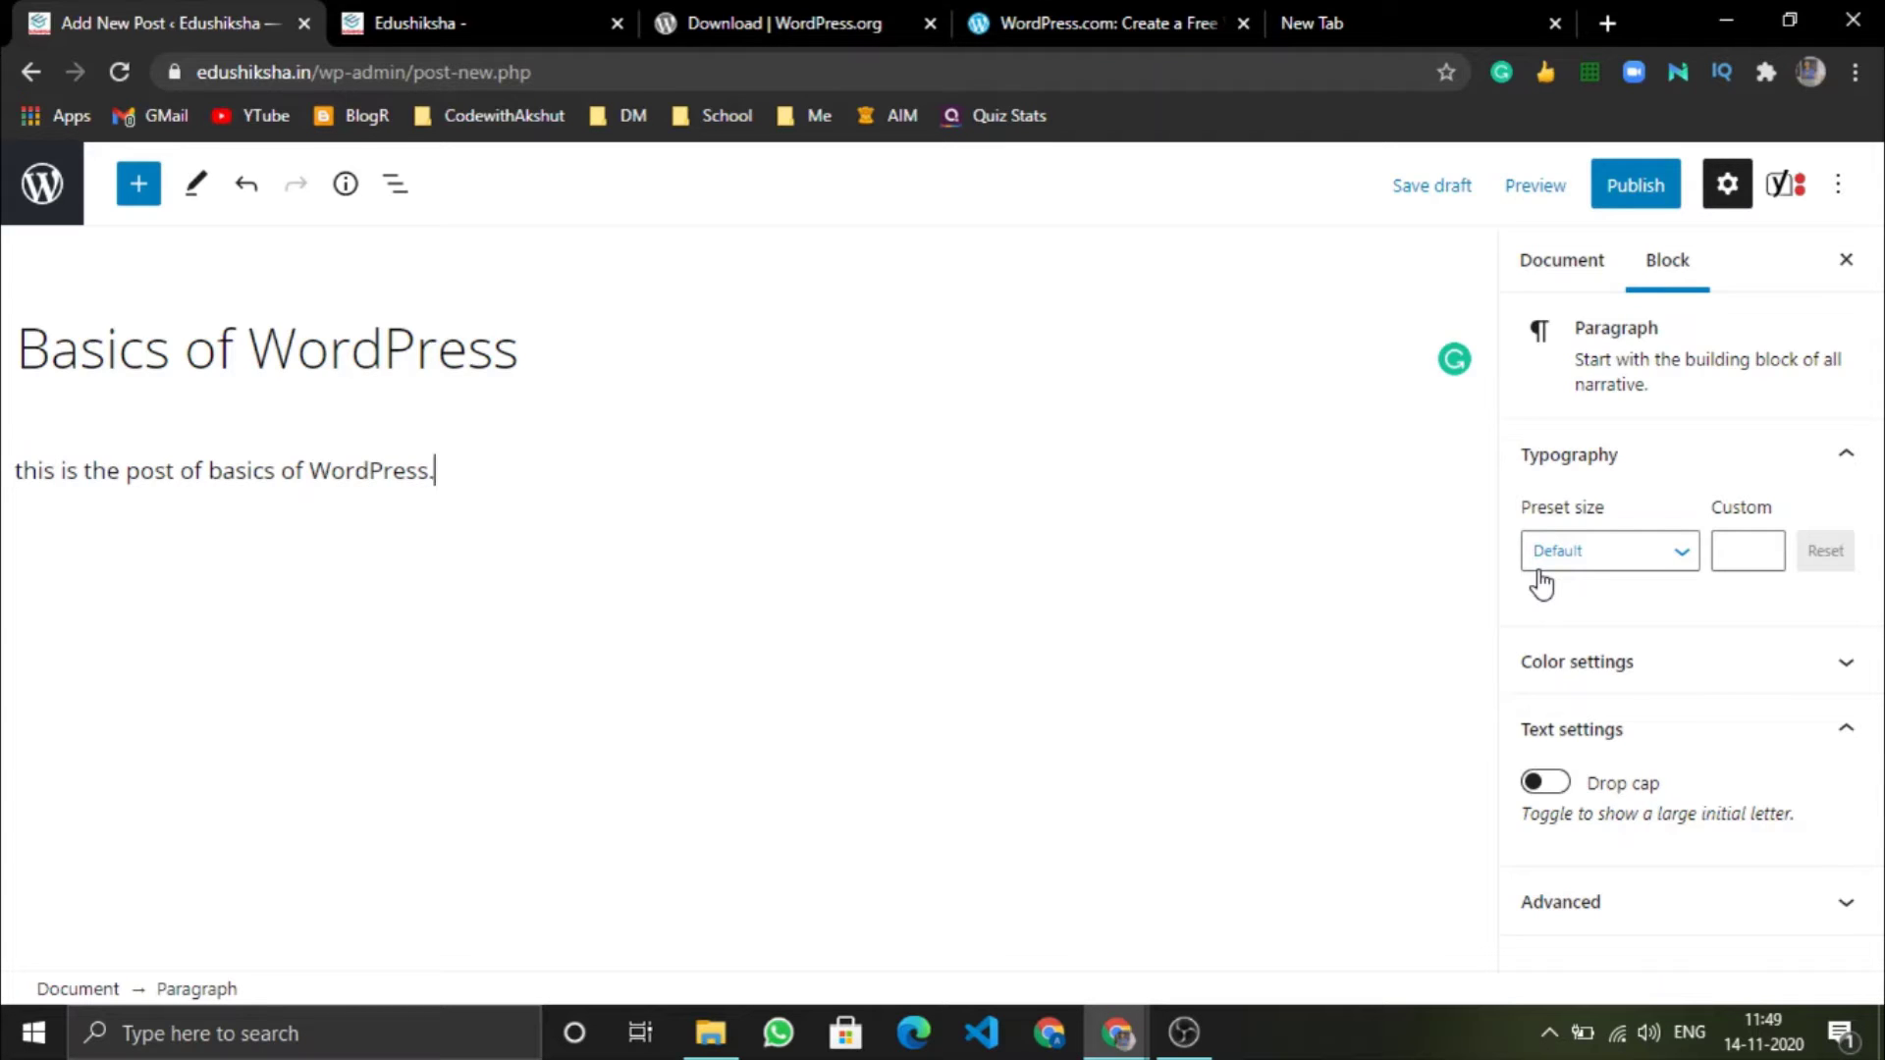
Add an empty block below the paragraph and view the quick block choices and the paragraph's formatting options.
key(Return)
click(393, 491)
click(294, 548)
click(1457, 541)
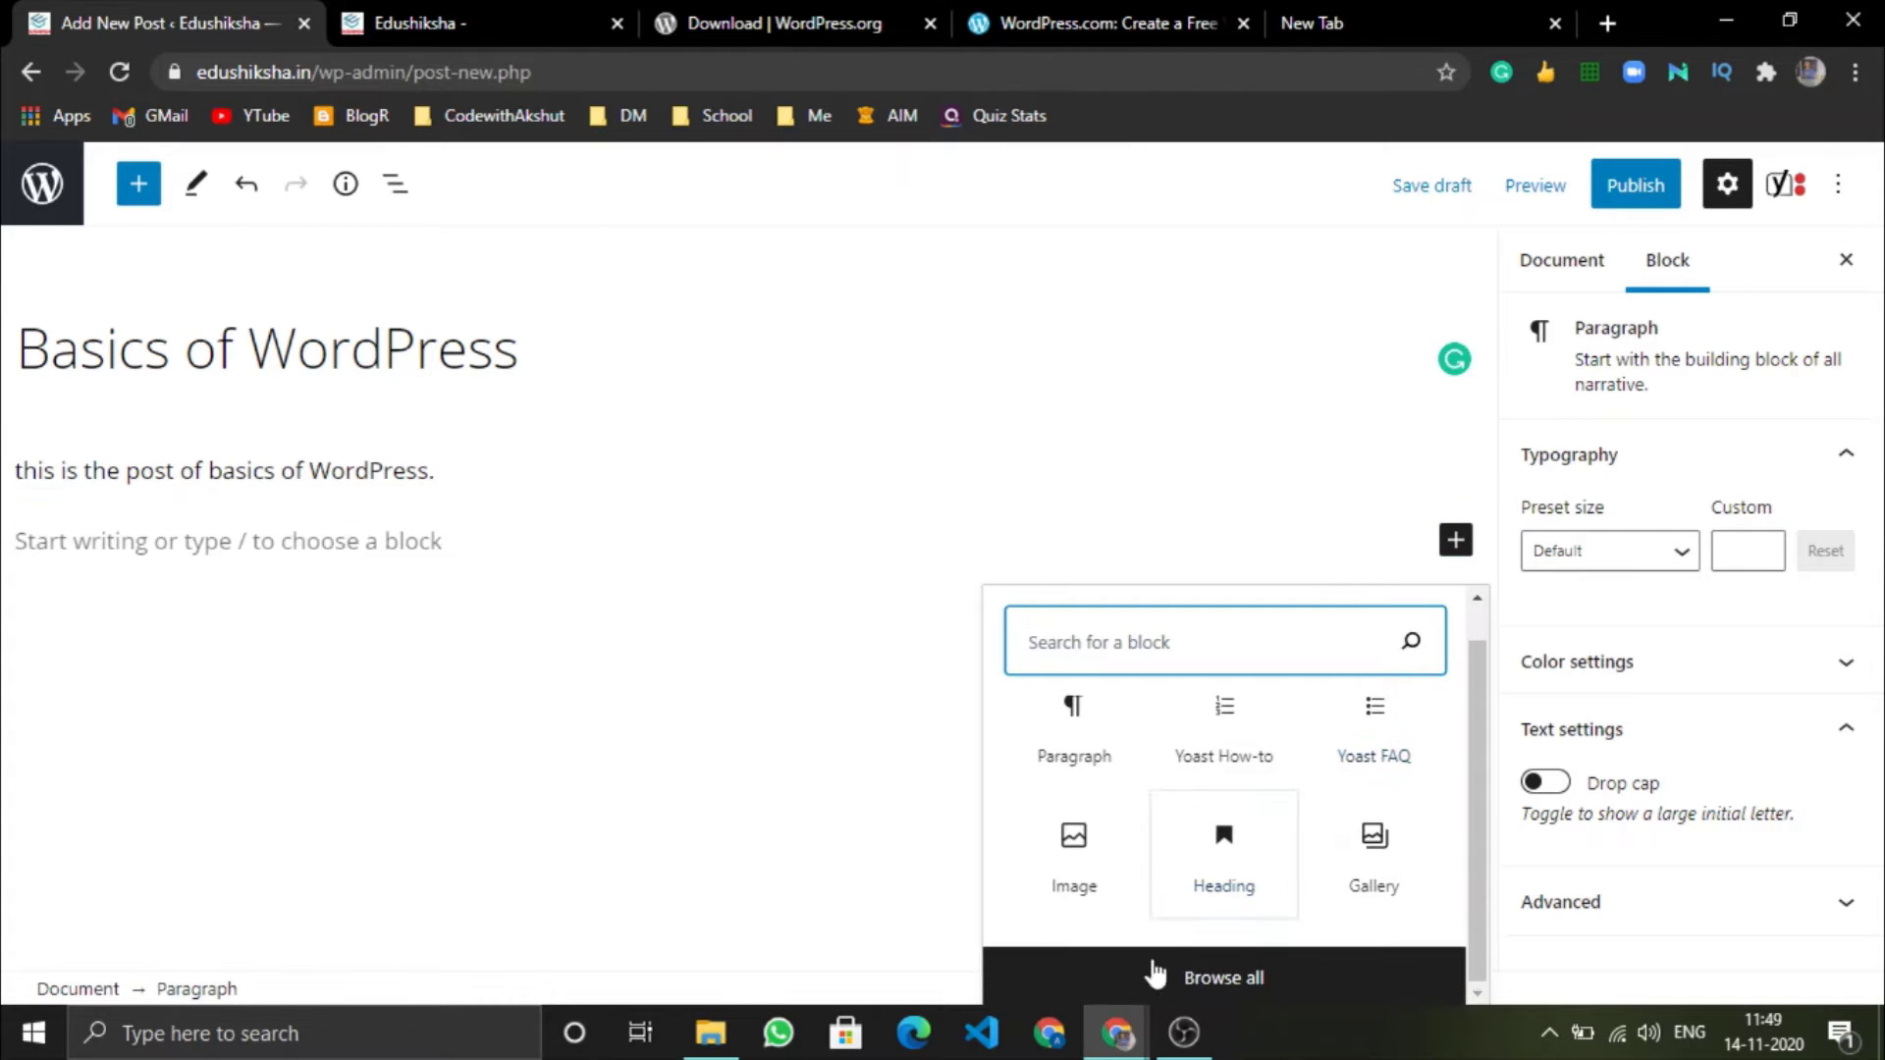
click(650, 821)
click(280, 467)
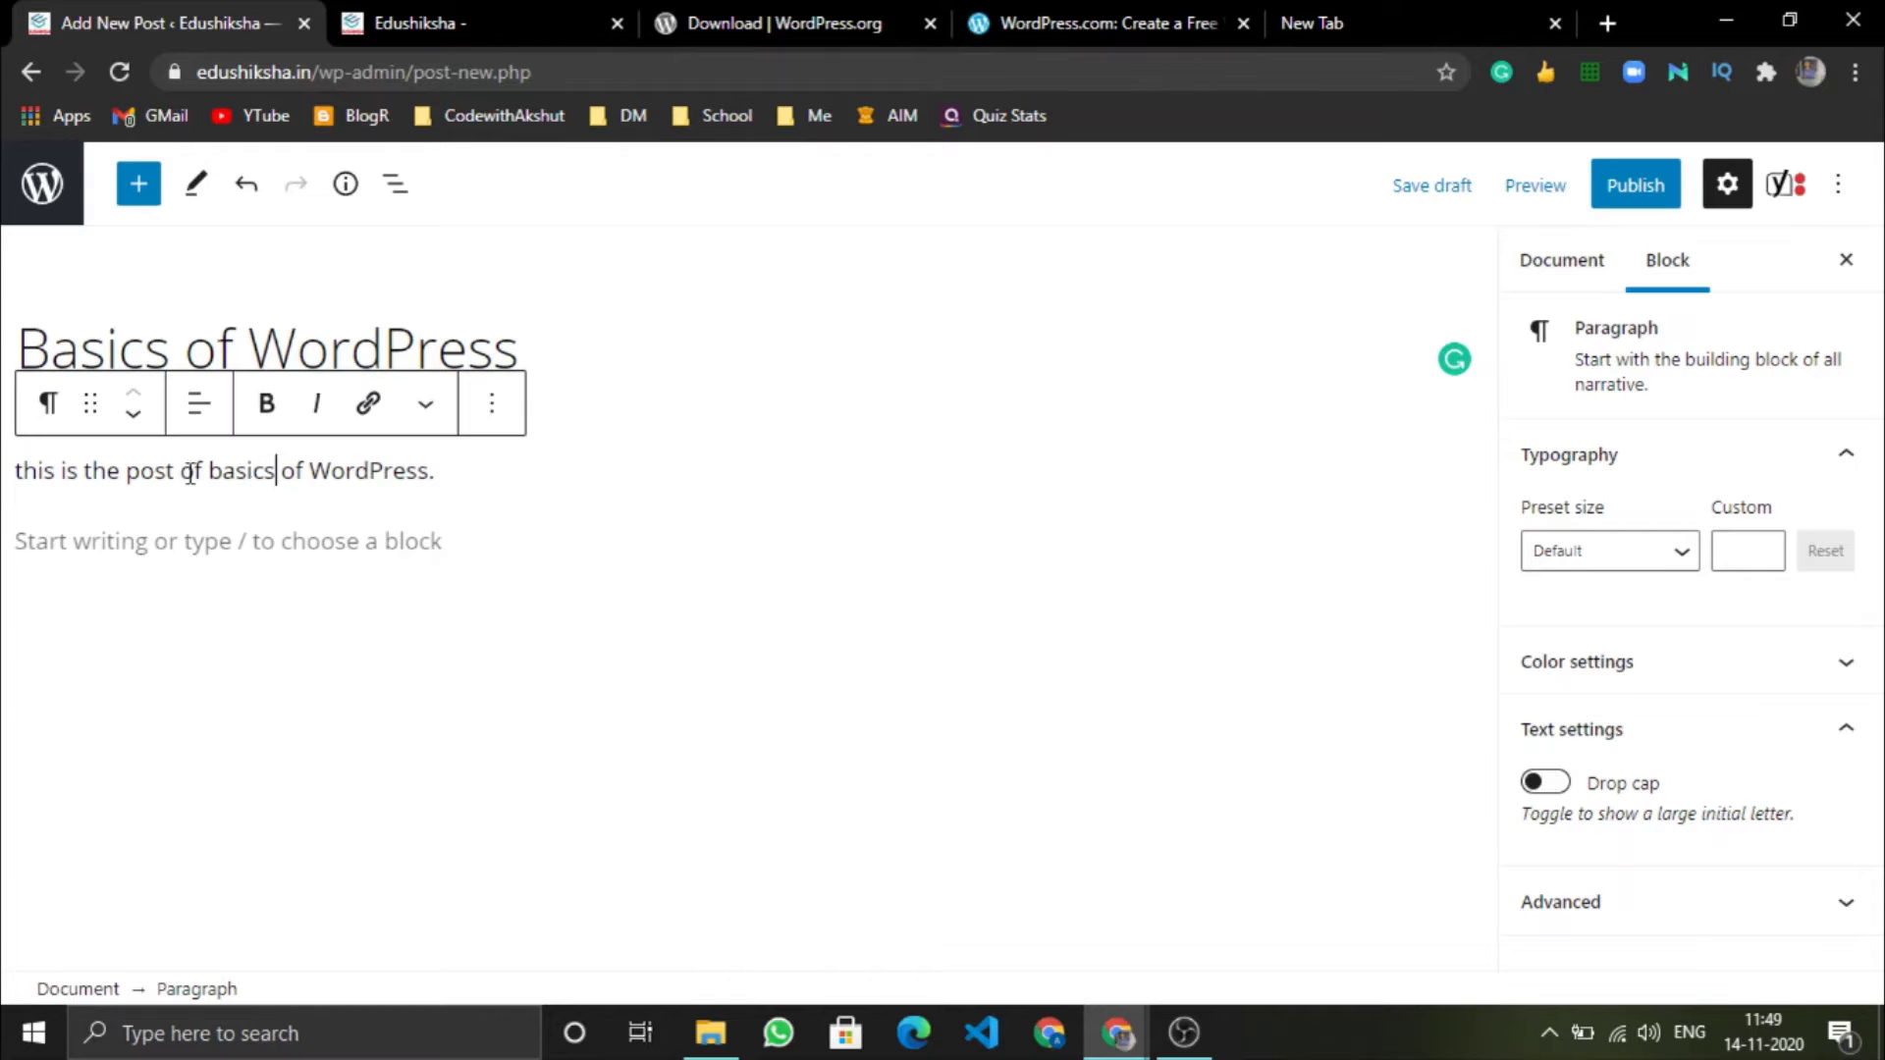
click(133, 520)
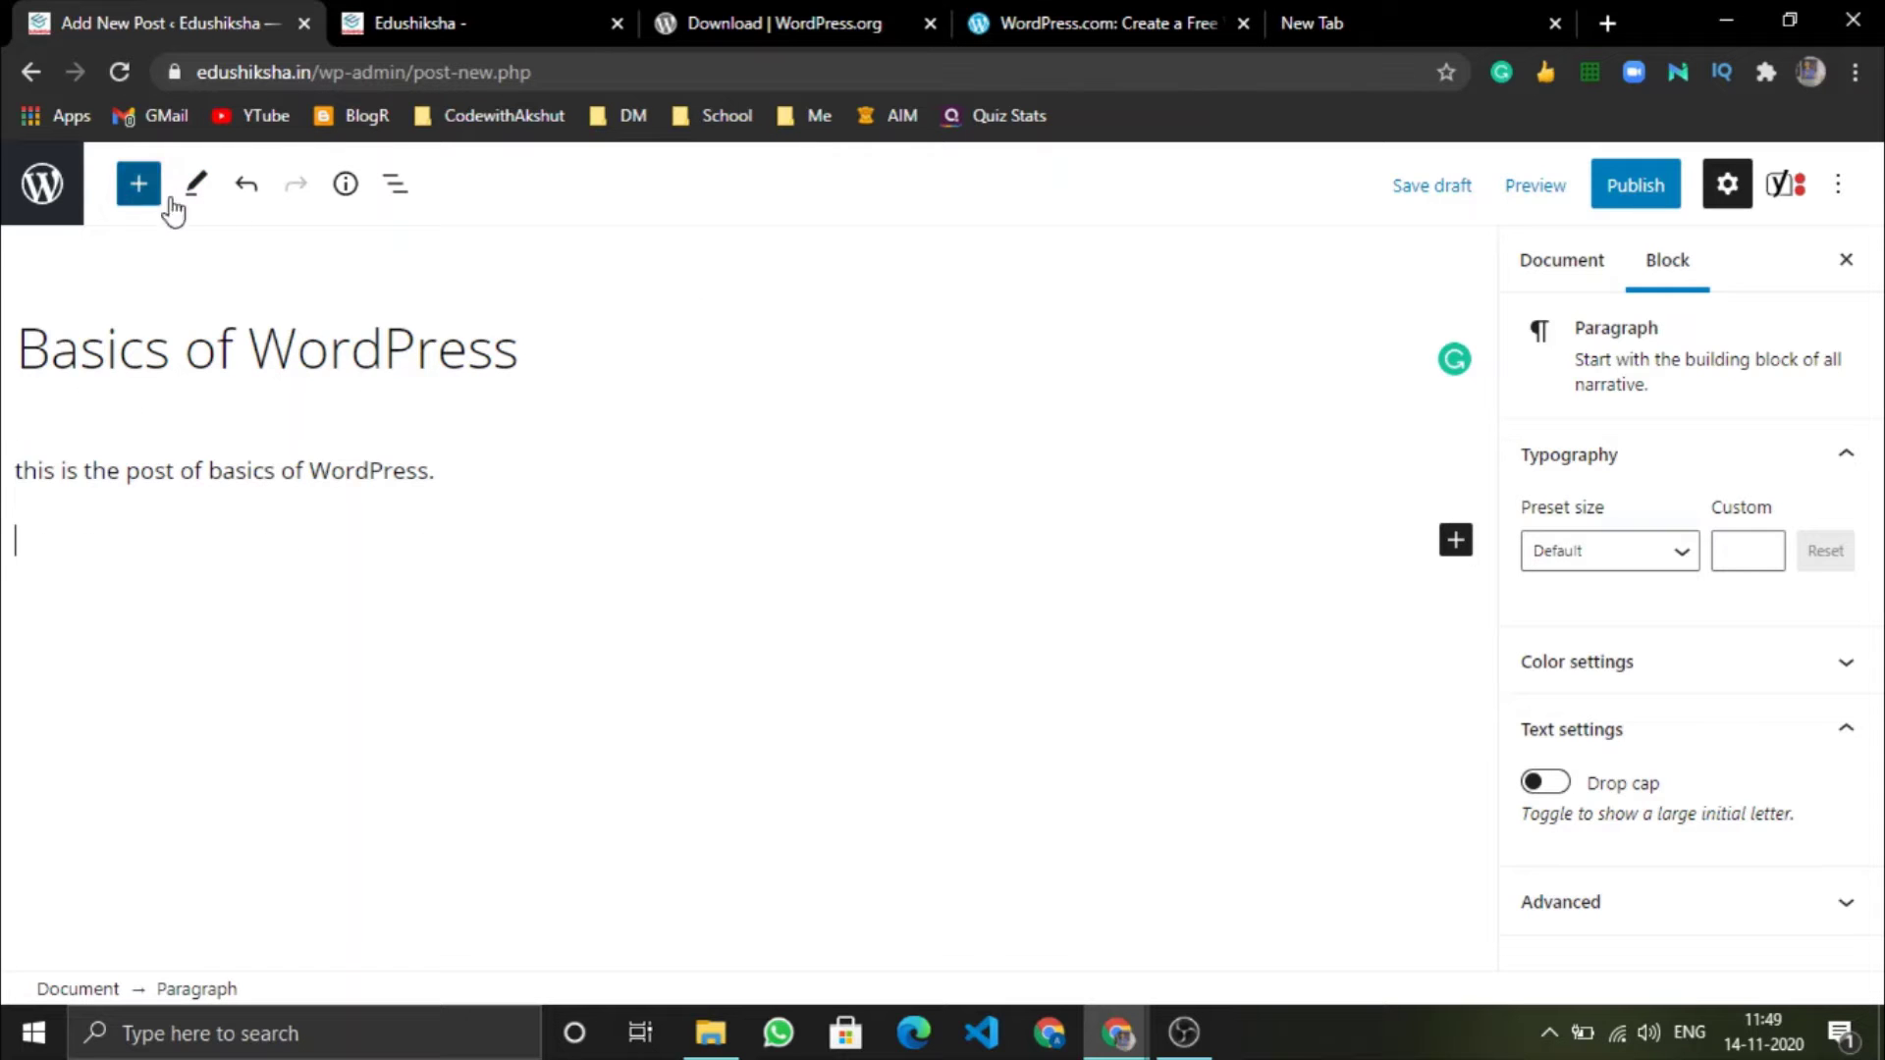
Open the full block library and browse its block categories, stopping at the Media blocks.
click(139, 184)
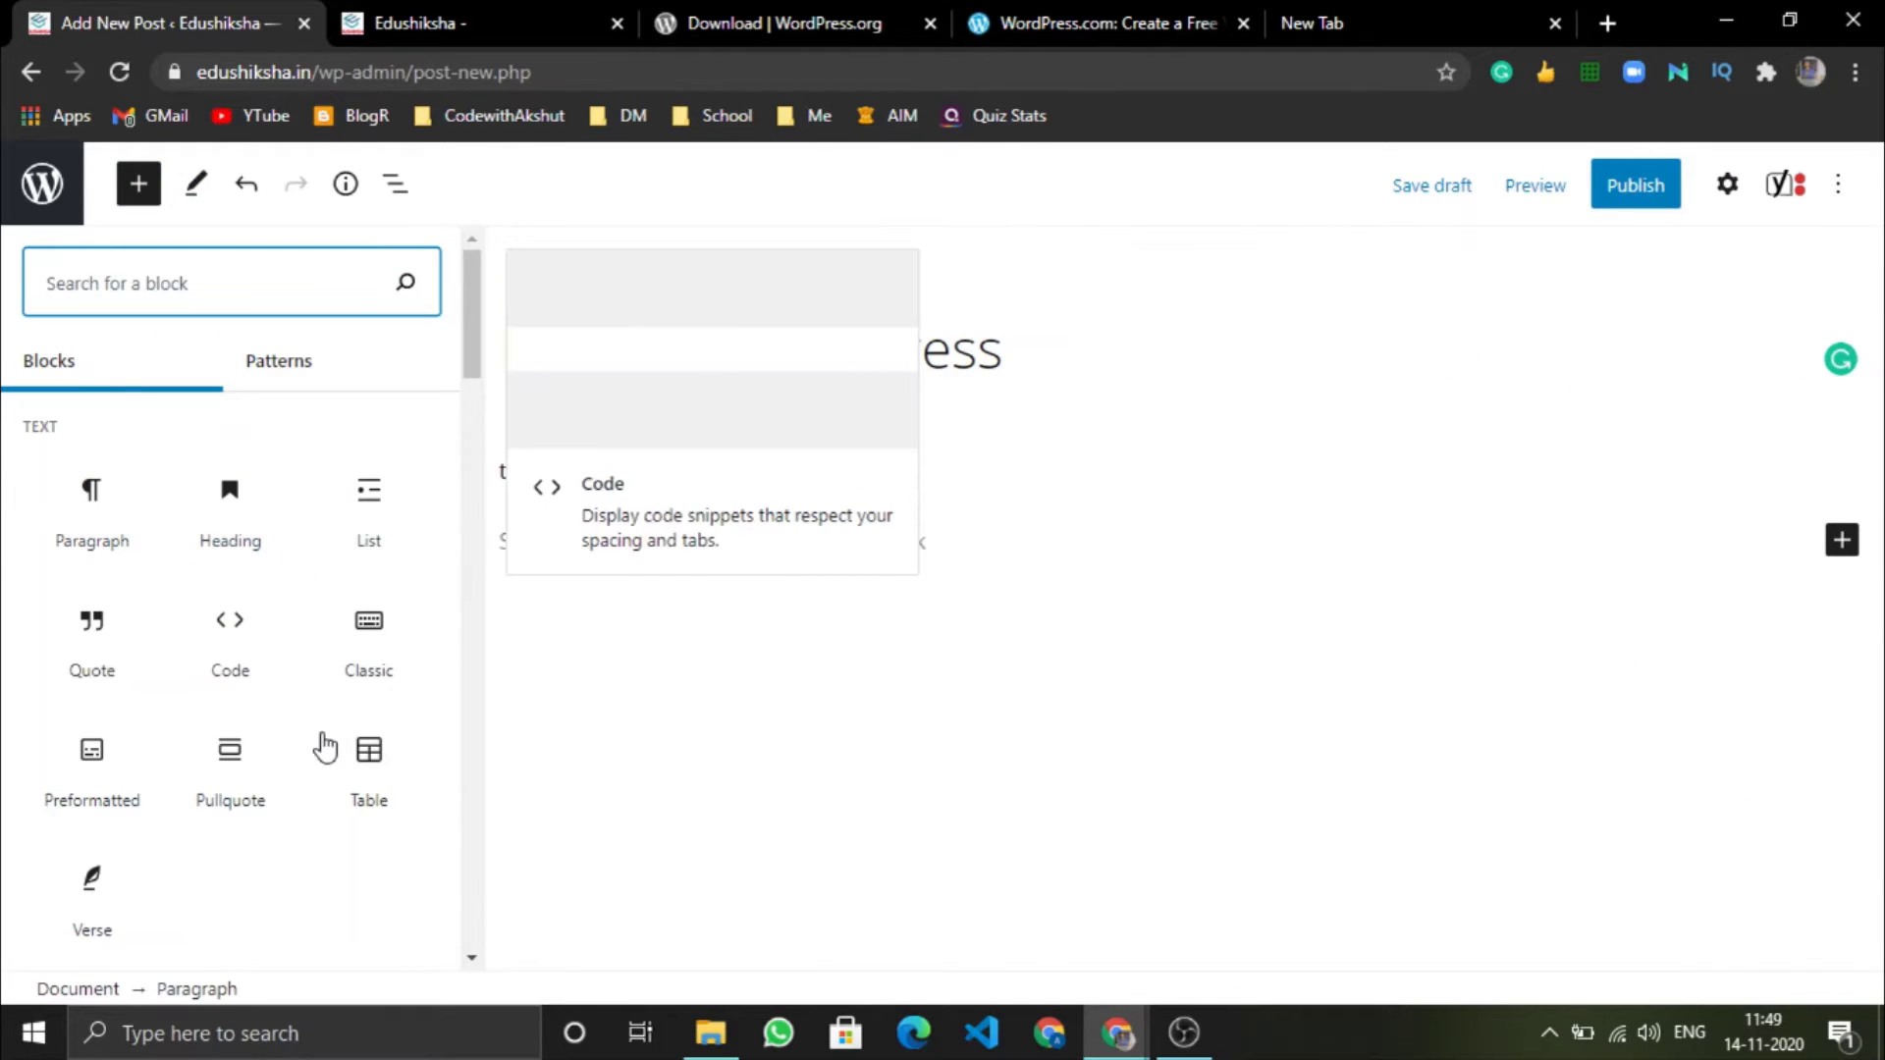
scroll(324, 736, down, 10)
scroll(130, 695, up, 10)
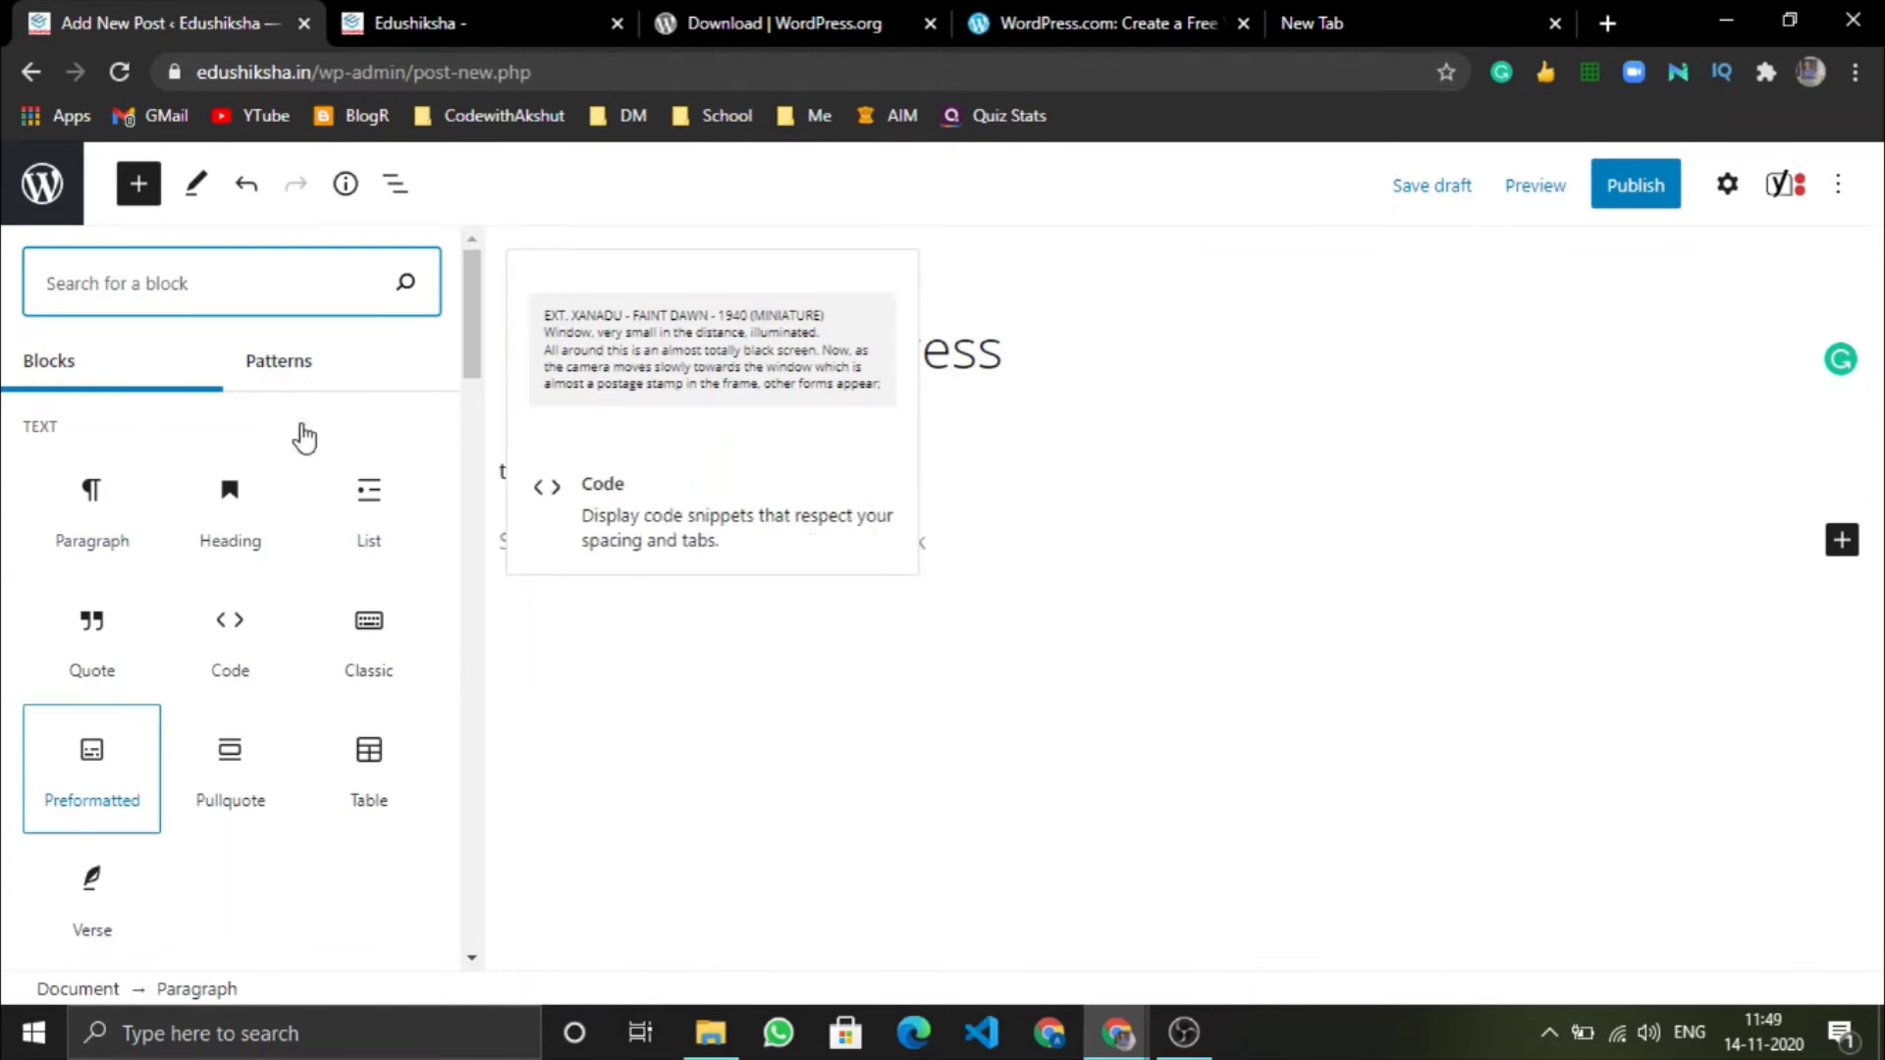
scroll(210, 674, down, 5)
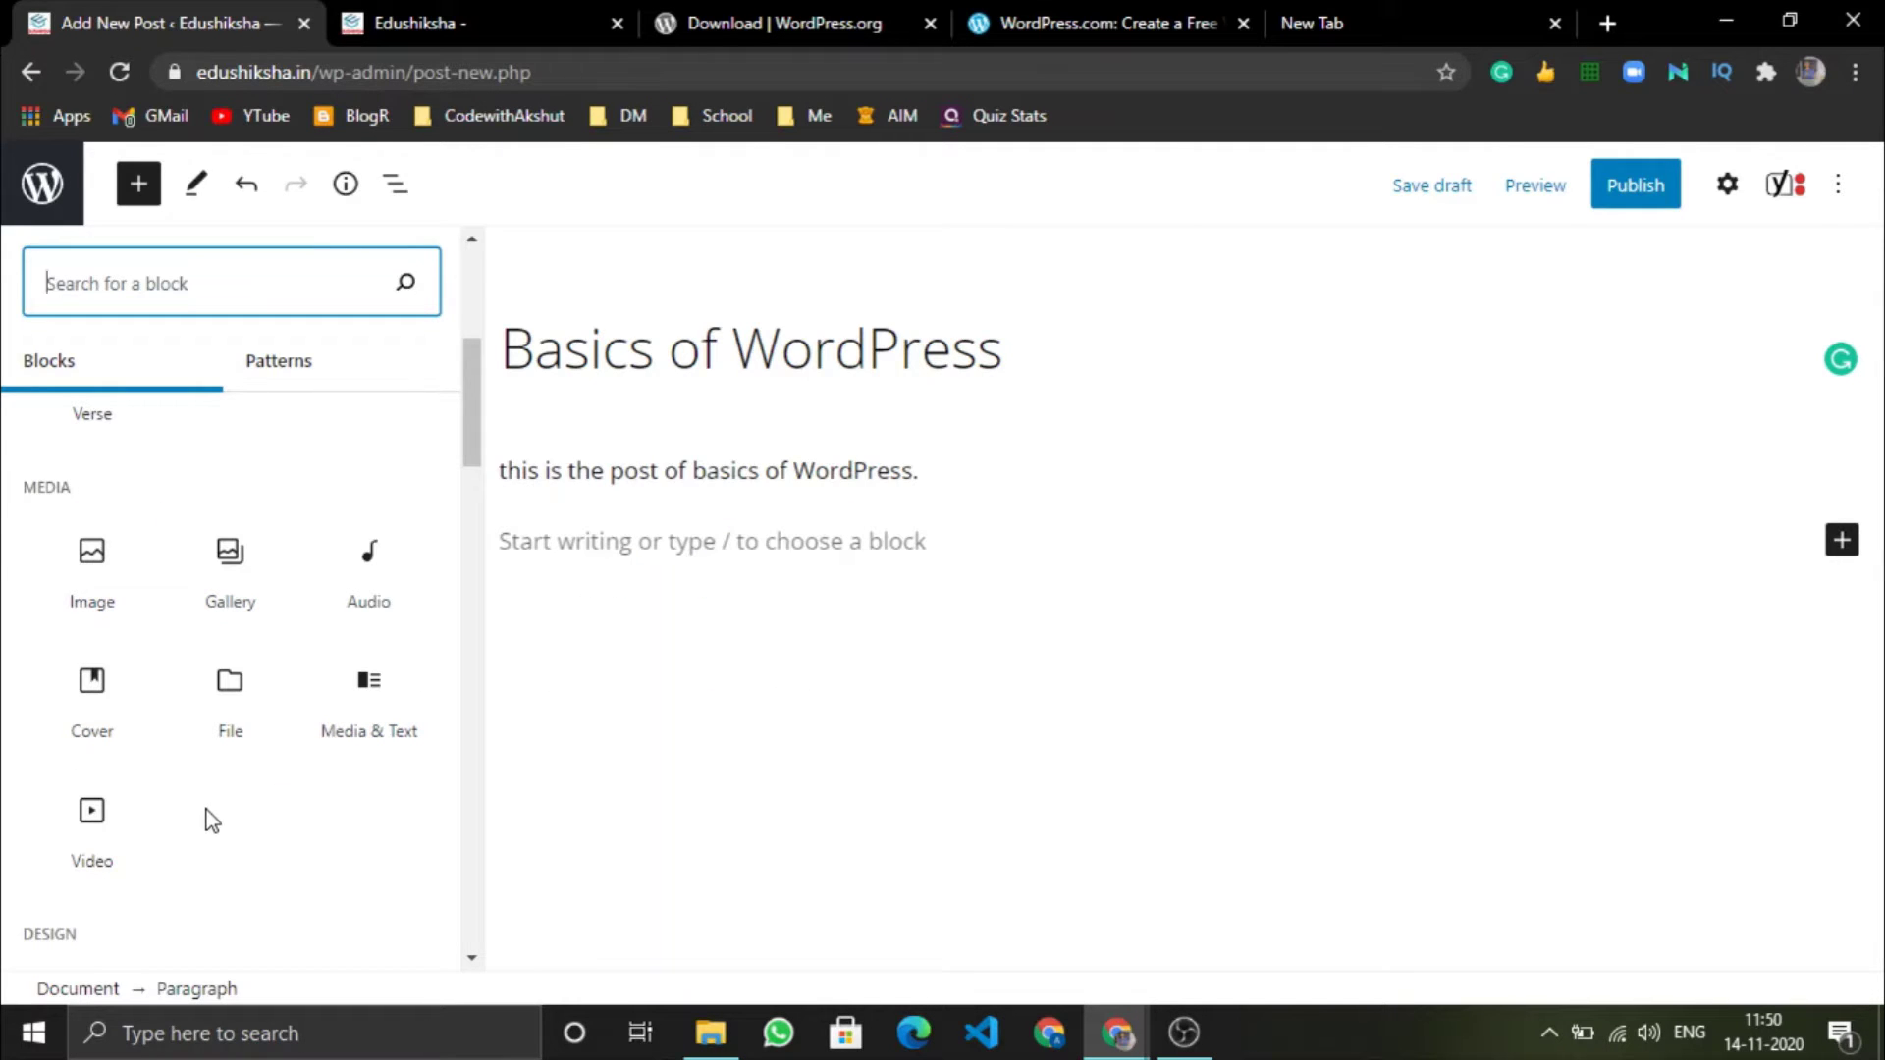
Browse the Text, Design and Widgets blocks in the block library, previewing Verse, Separator, Spacer, Latest Posts and RSS.
scroll(206, 810, down, 5)
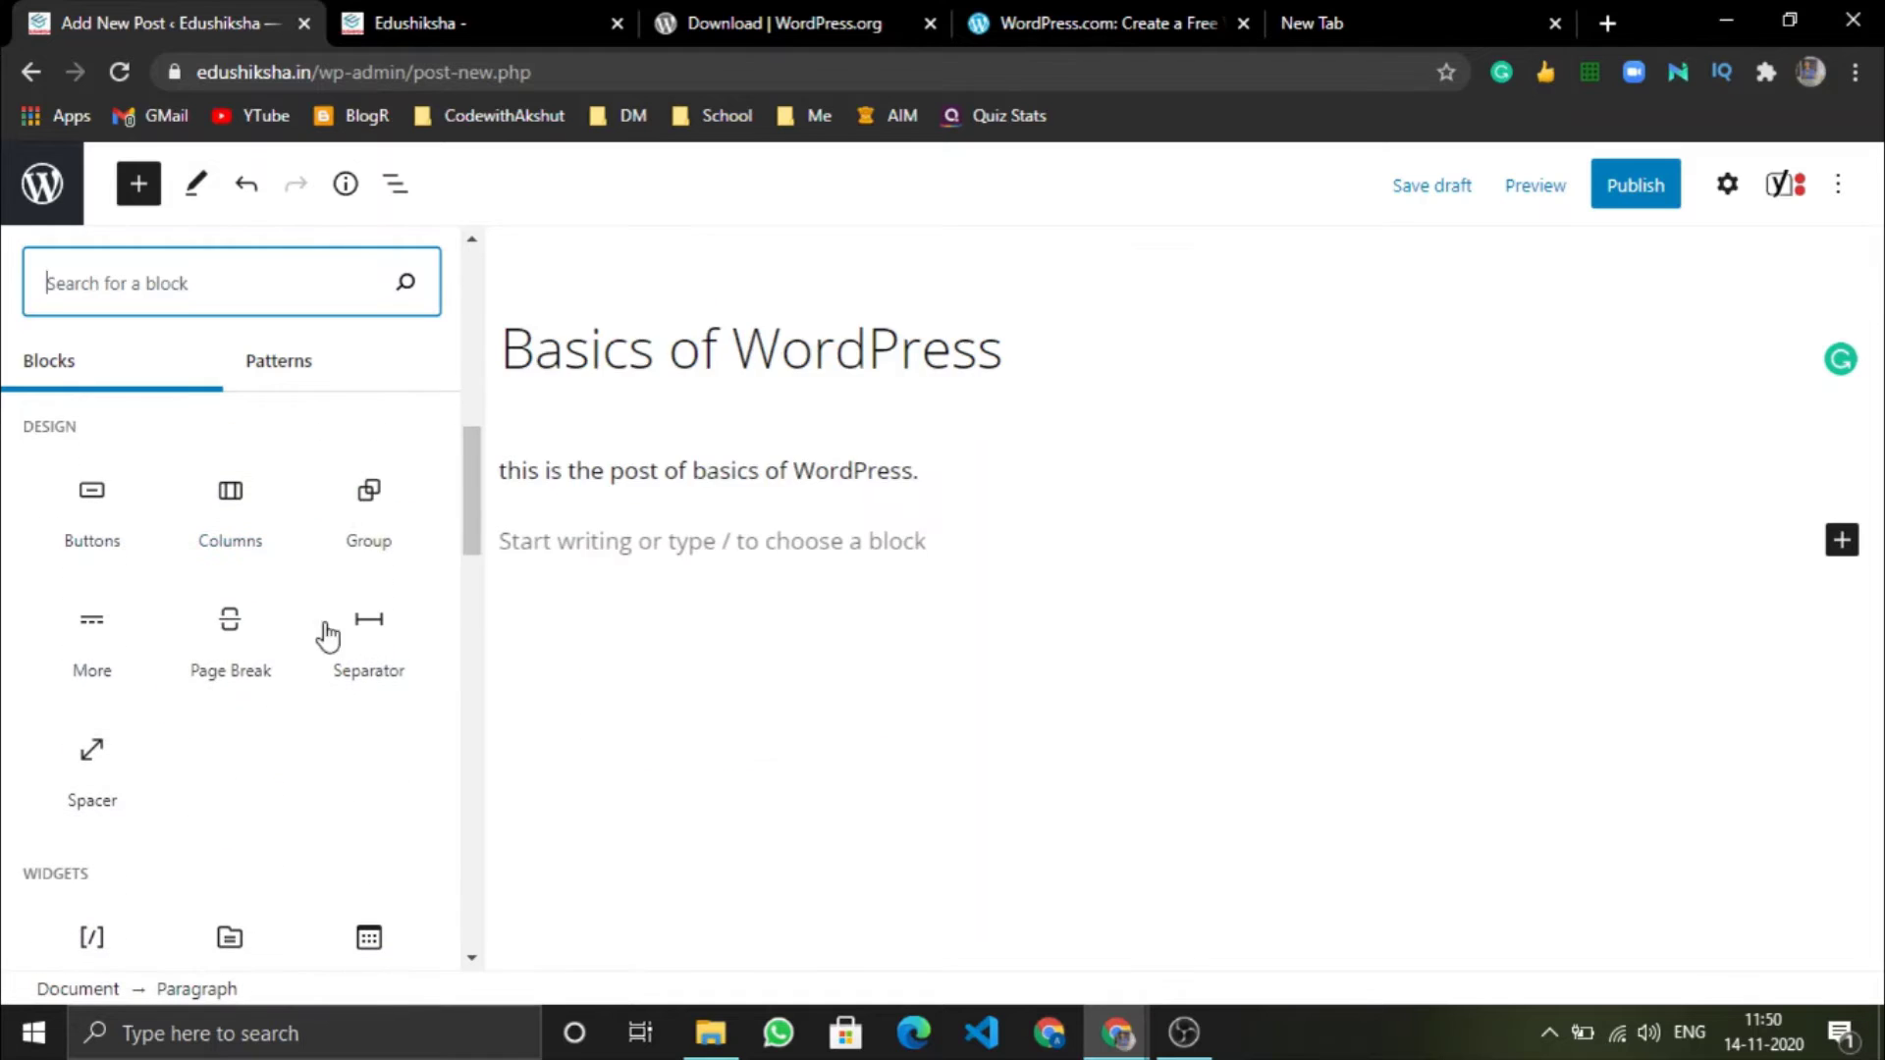
scroll(327, 636, up, 6)
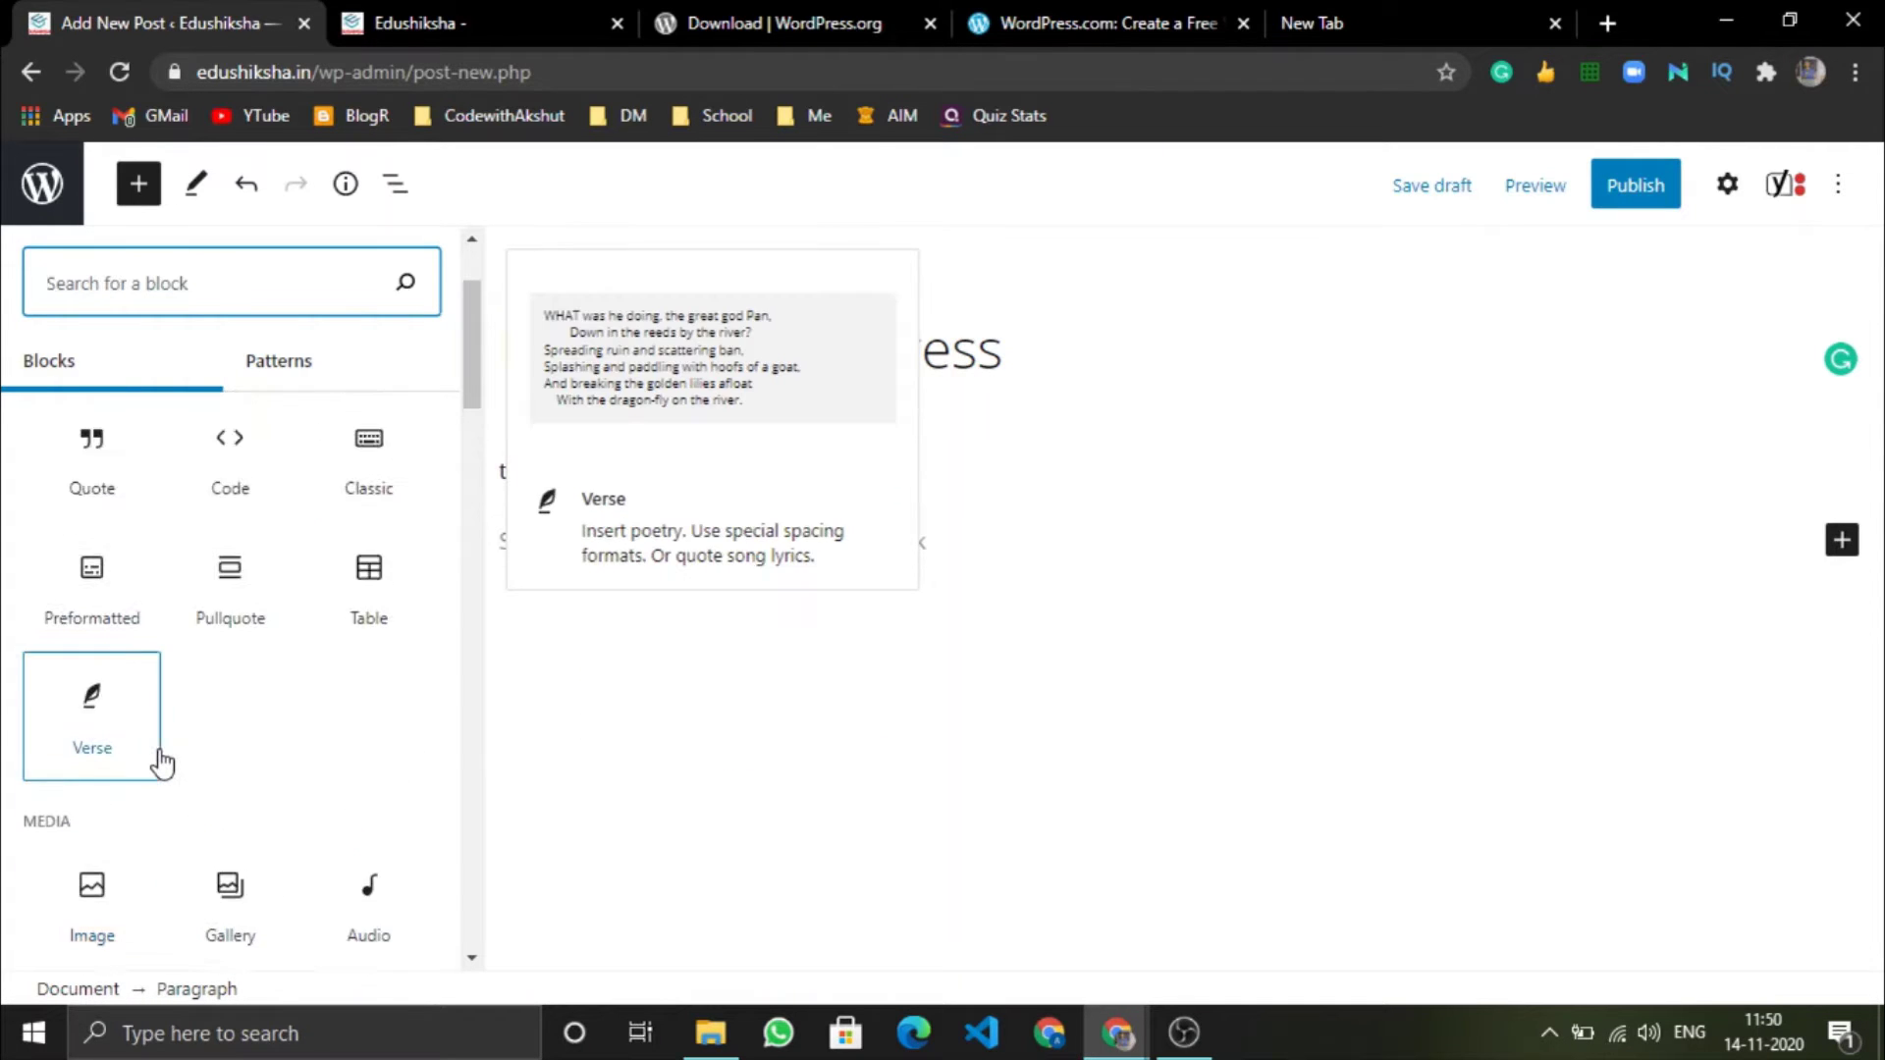
scroll(157, 763, down, 7)
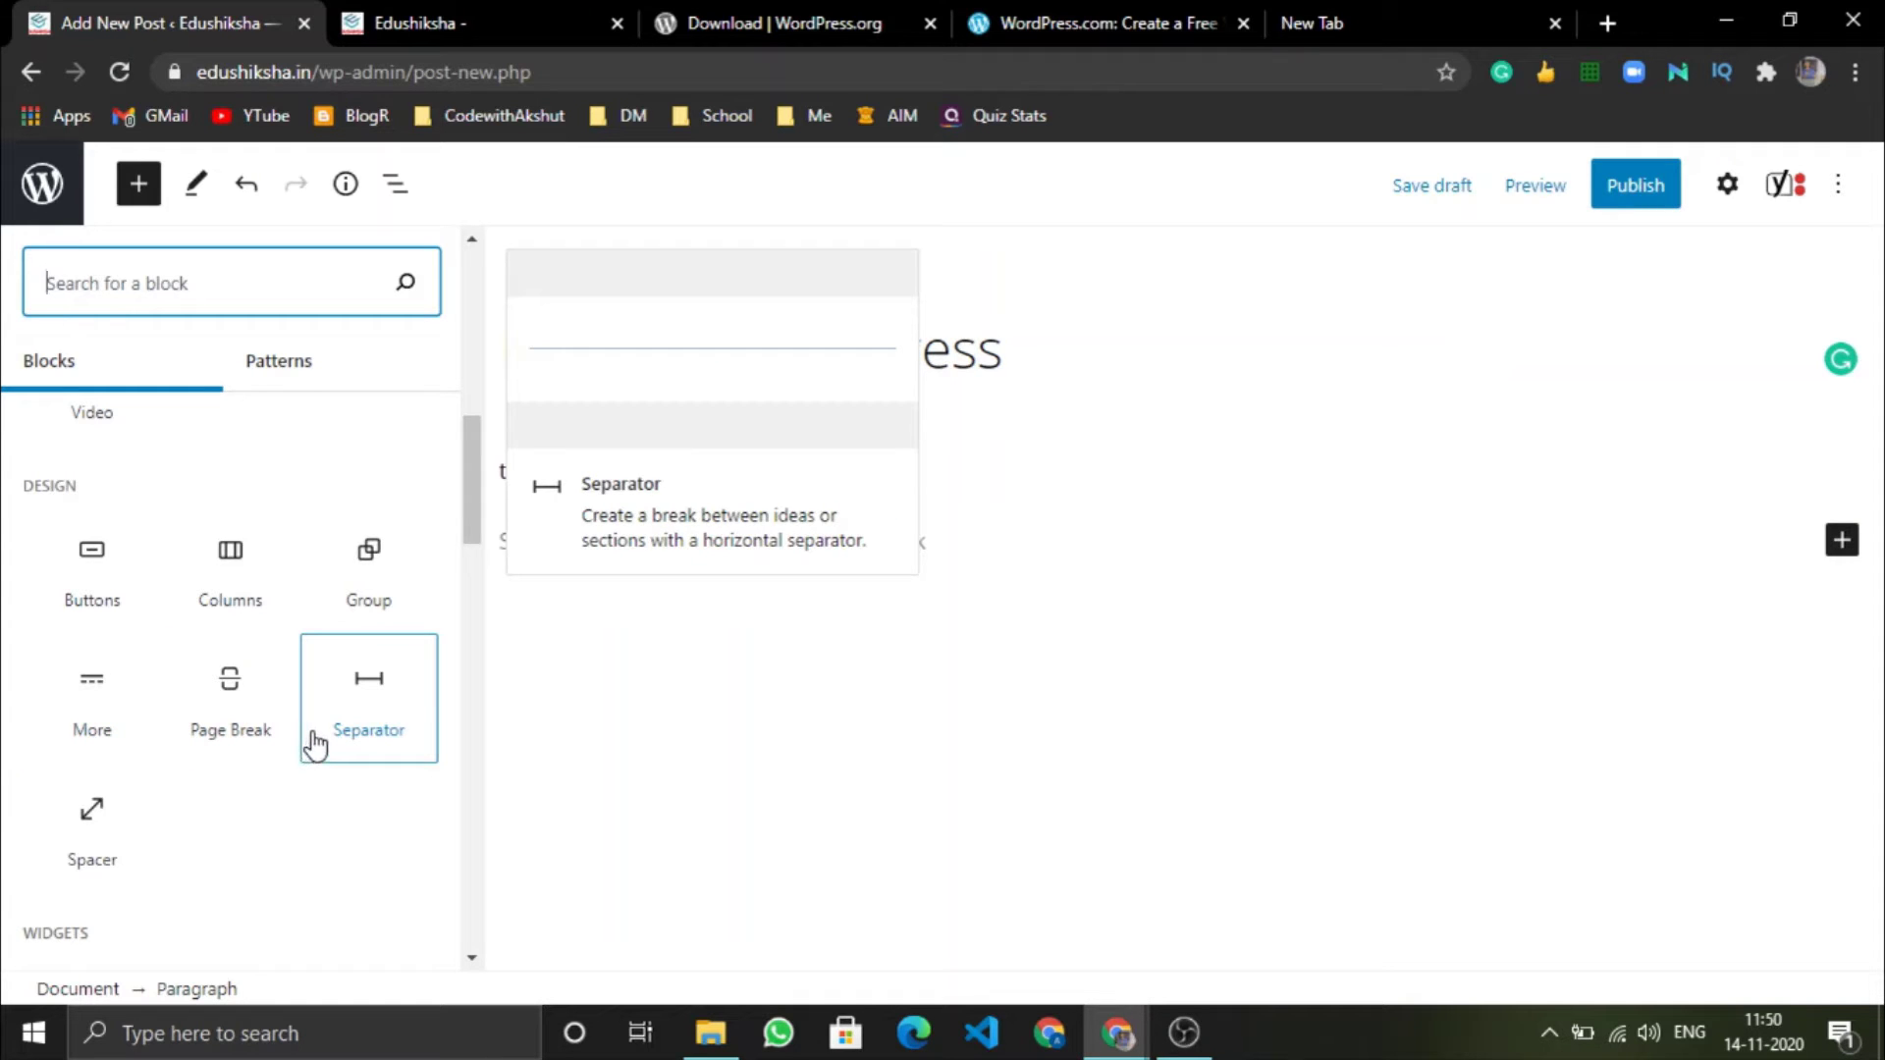
scroll(98, 830, down, 3)
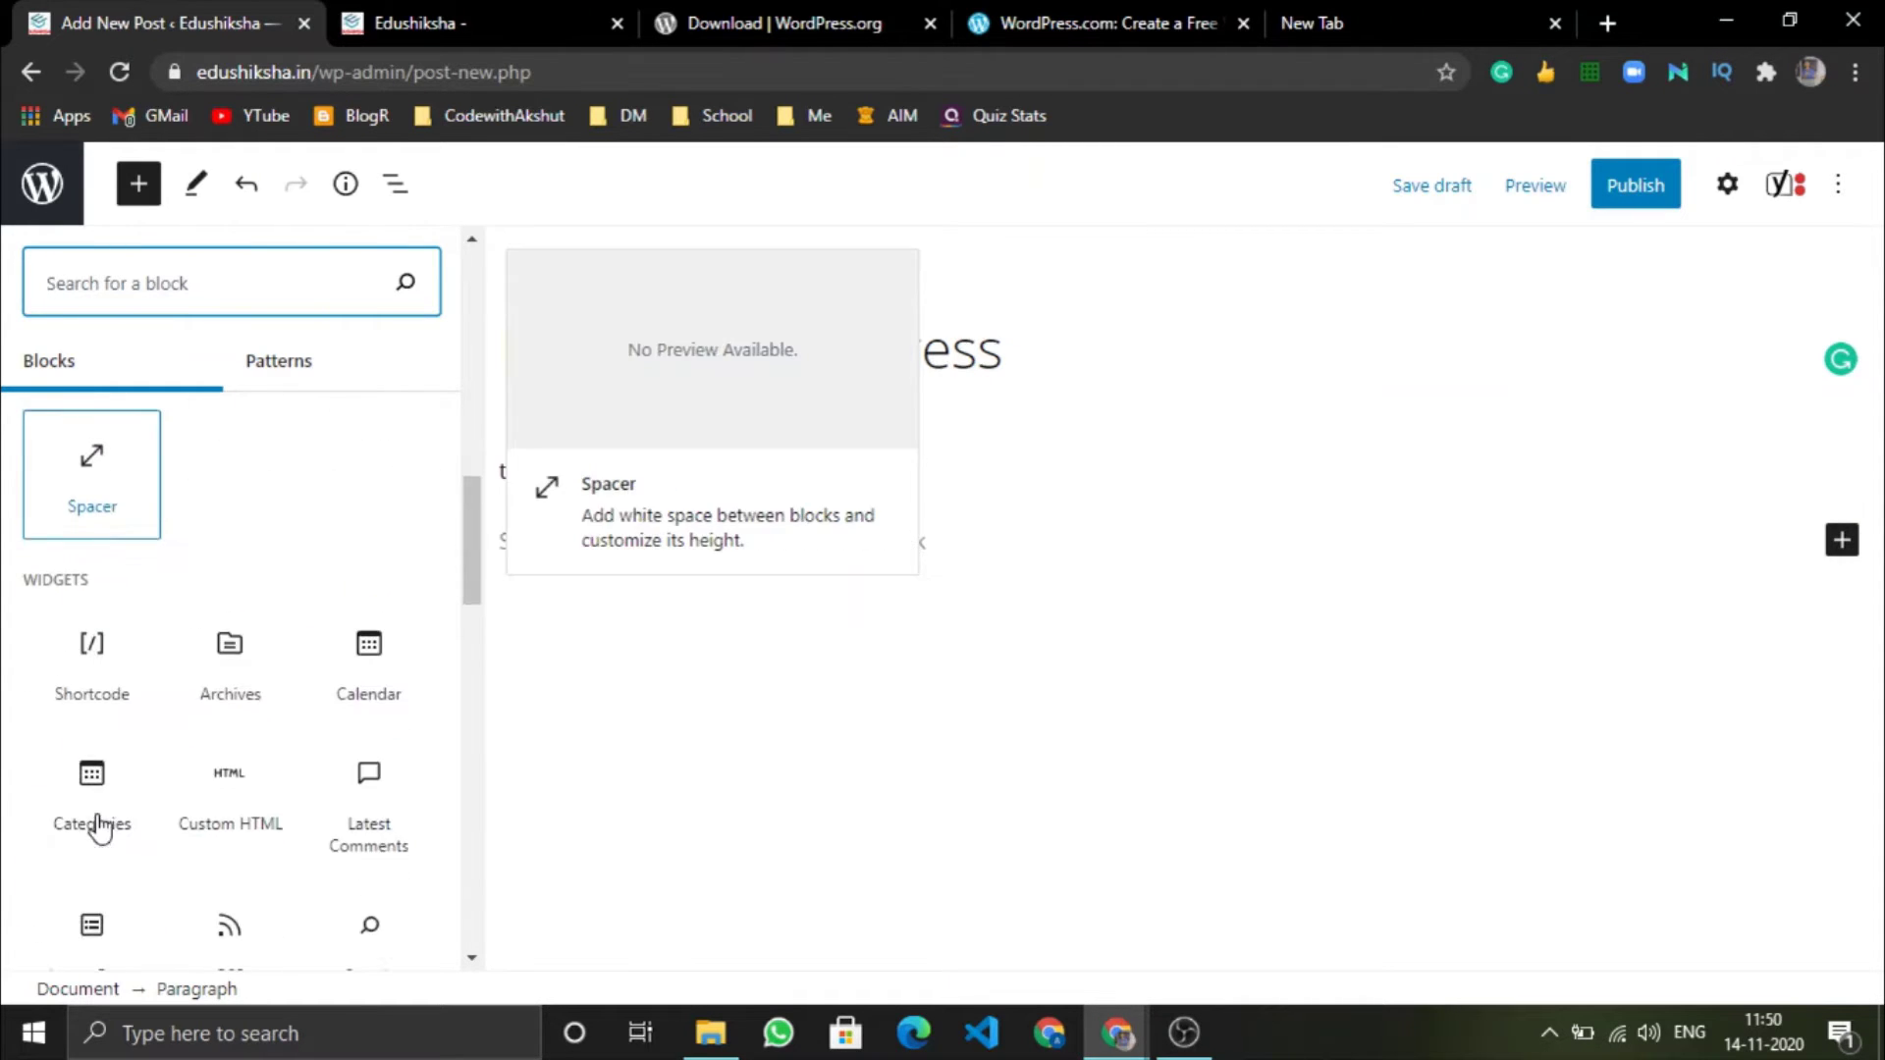
scroll(98, 825, down, 1)
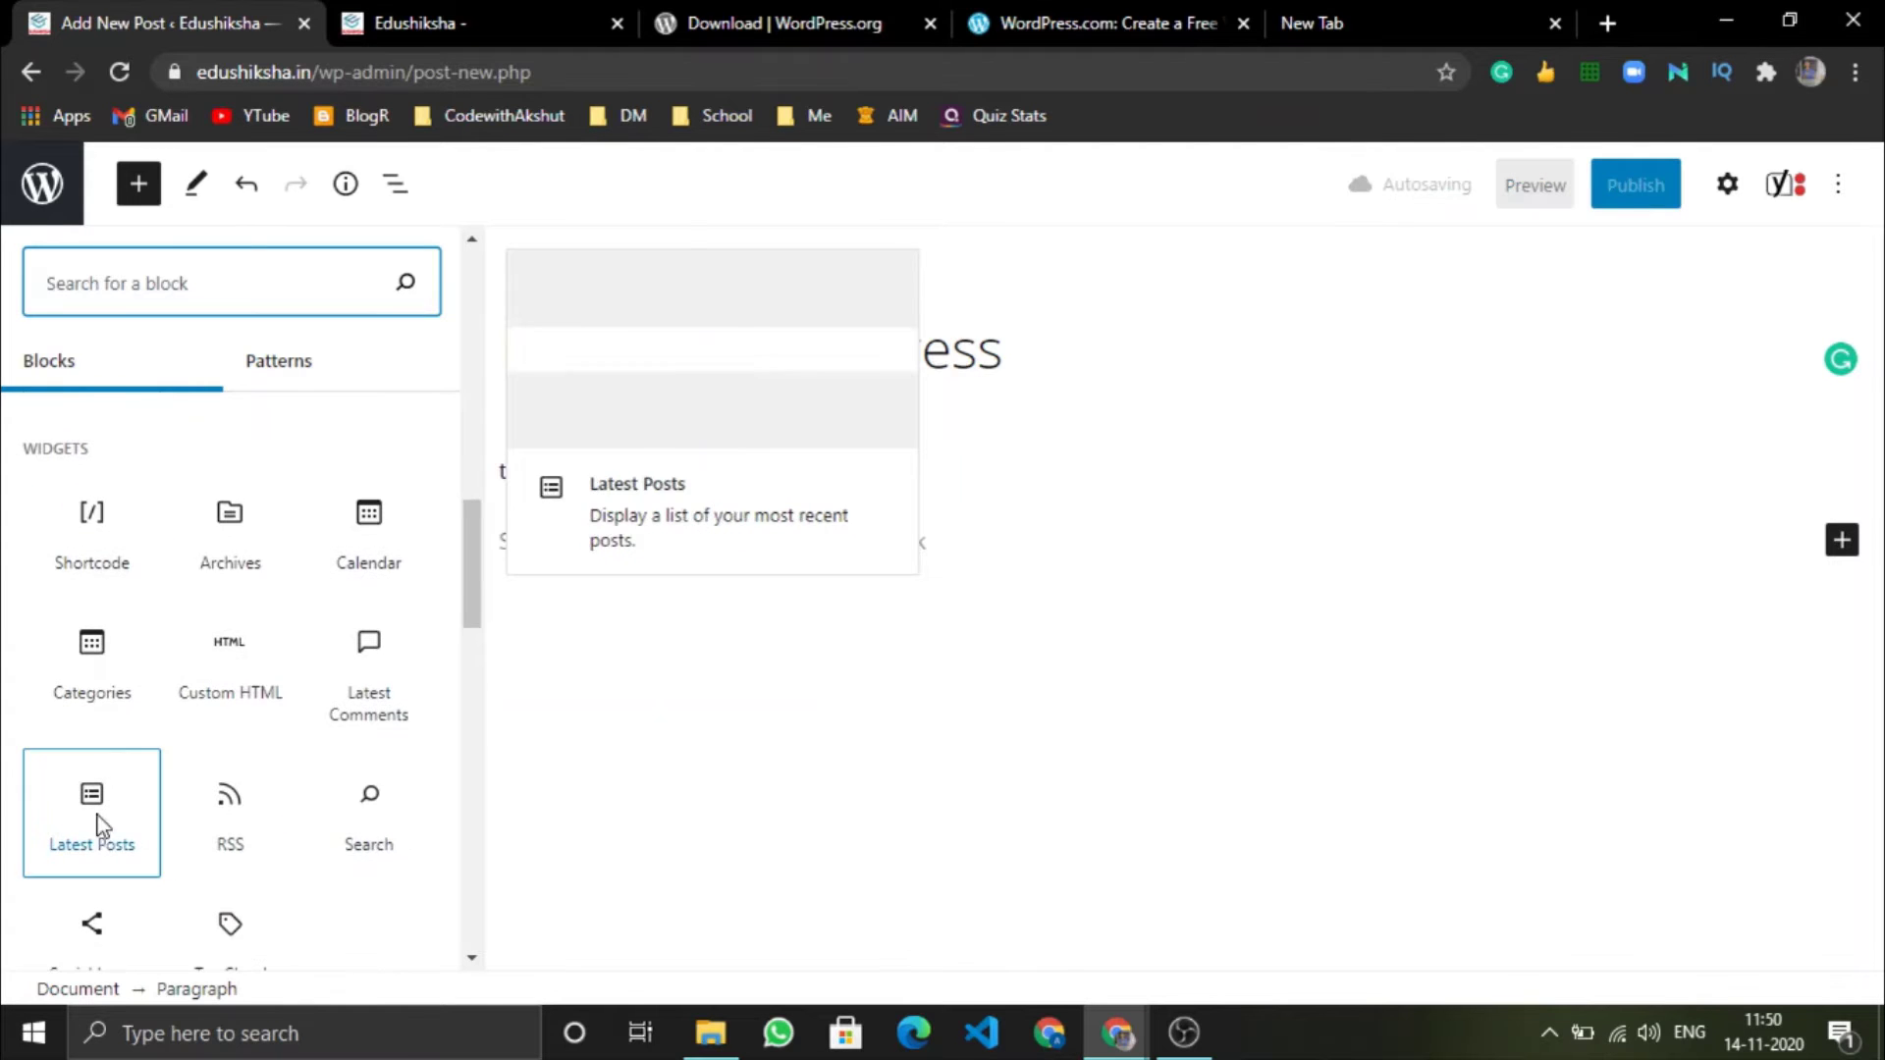
scroll(286, 661, down, 1)
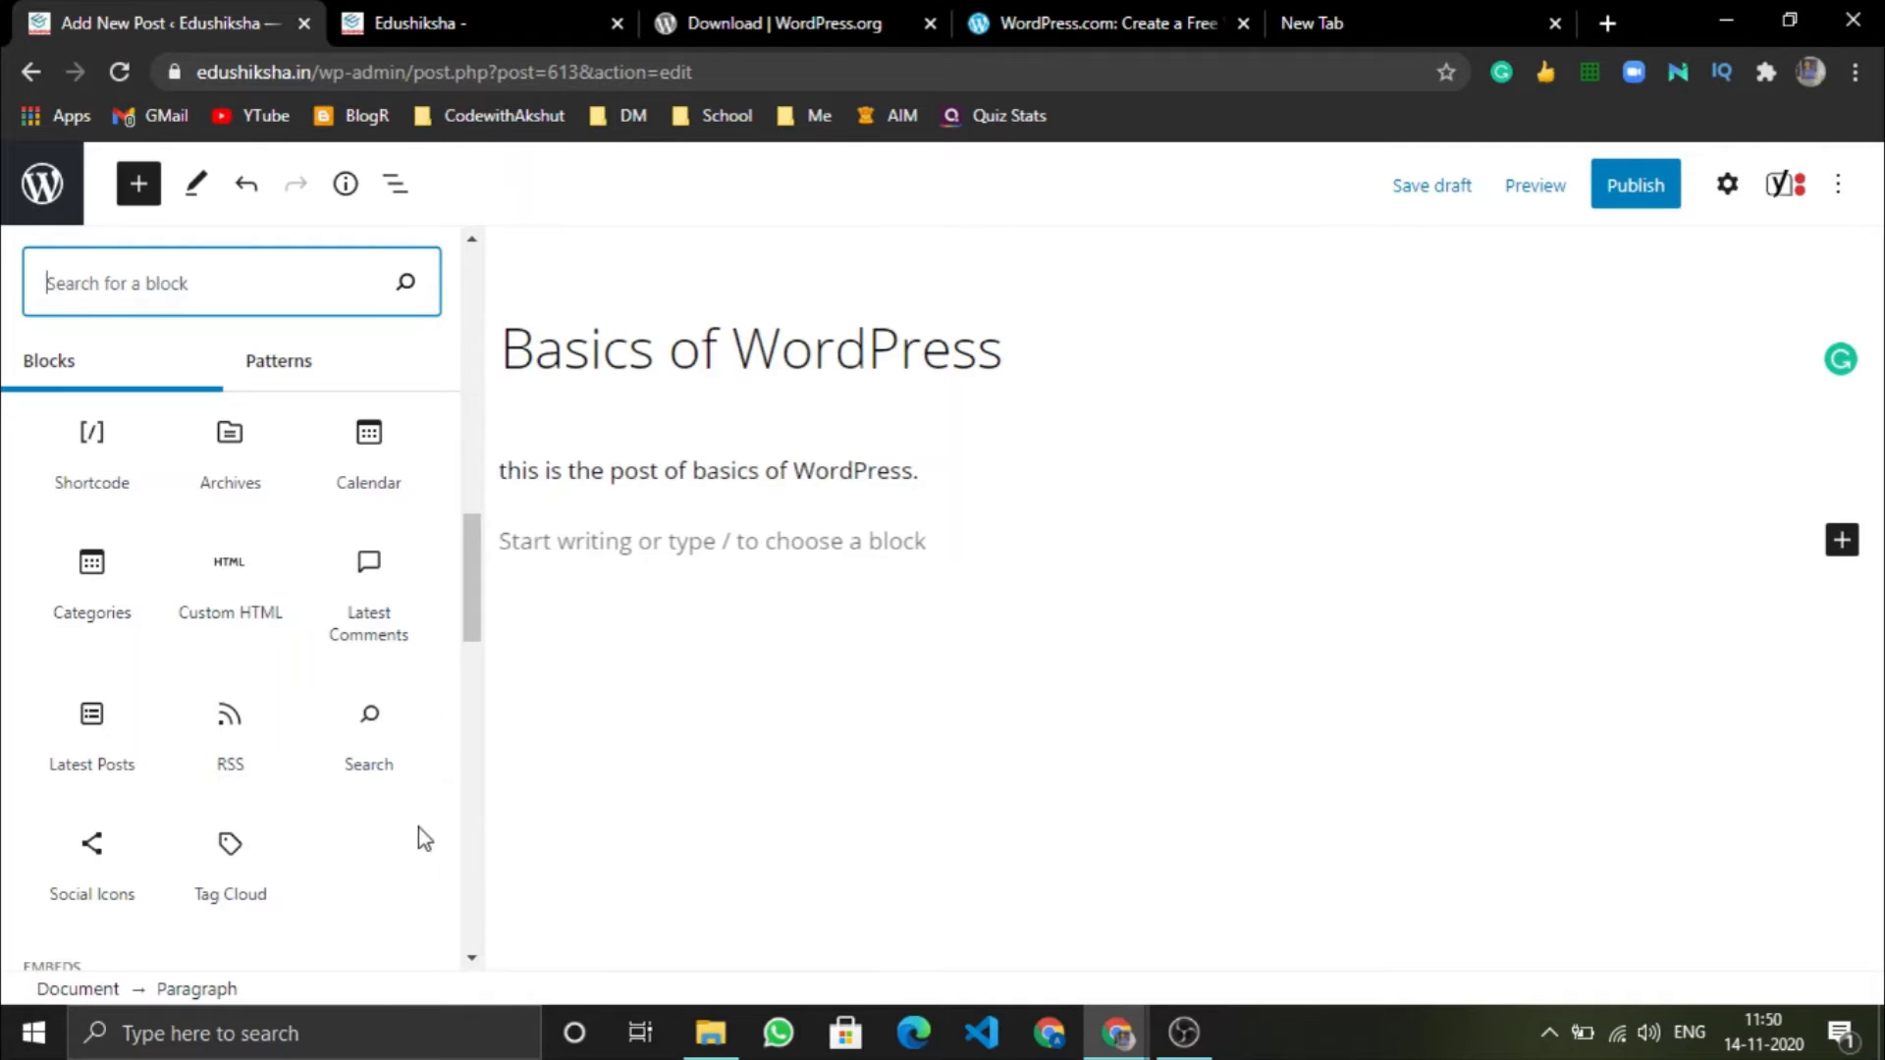
mouse_move(334, 715)
mouse_move(78, 852)
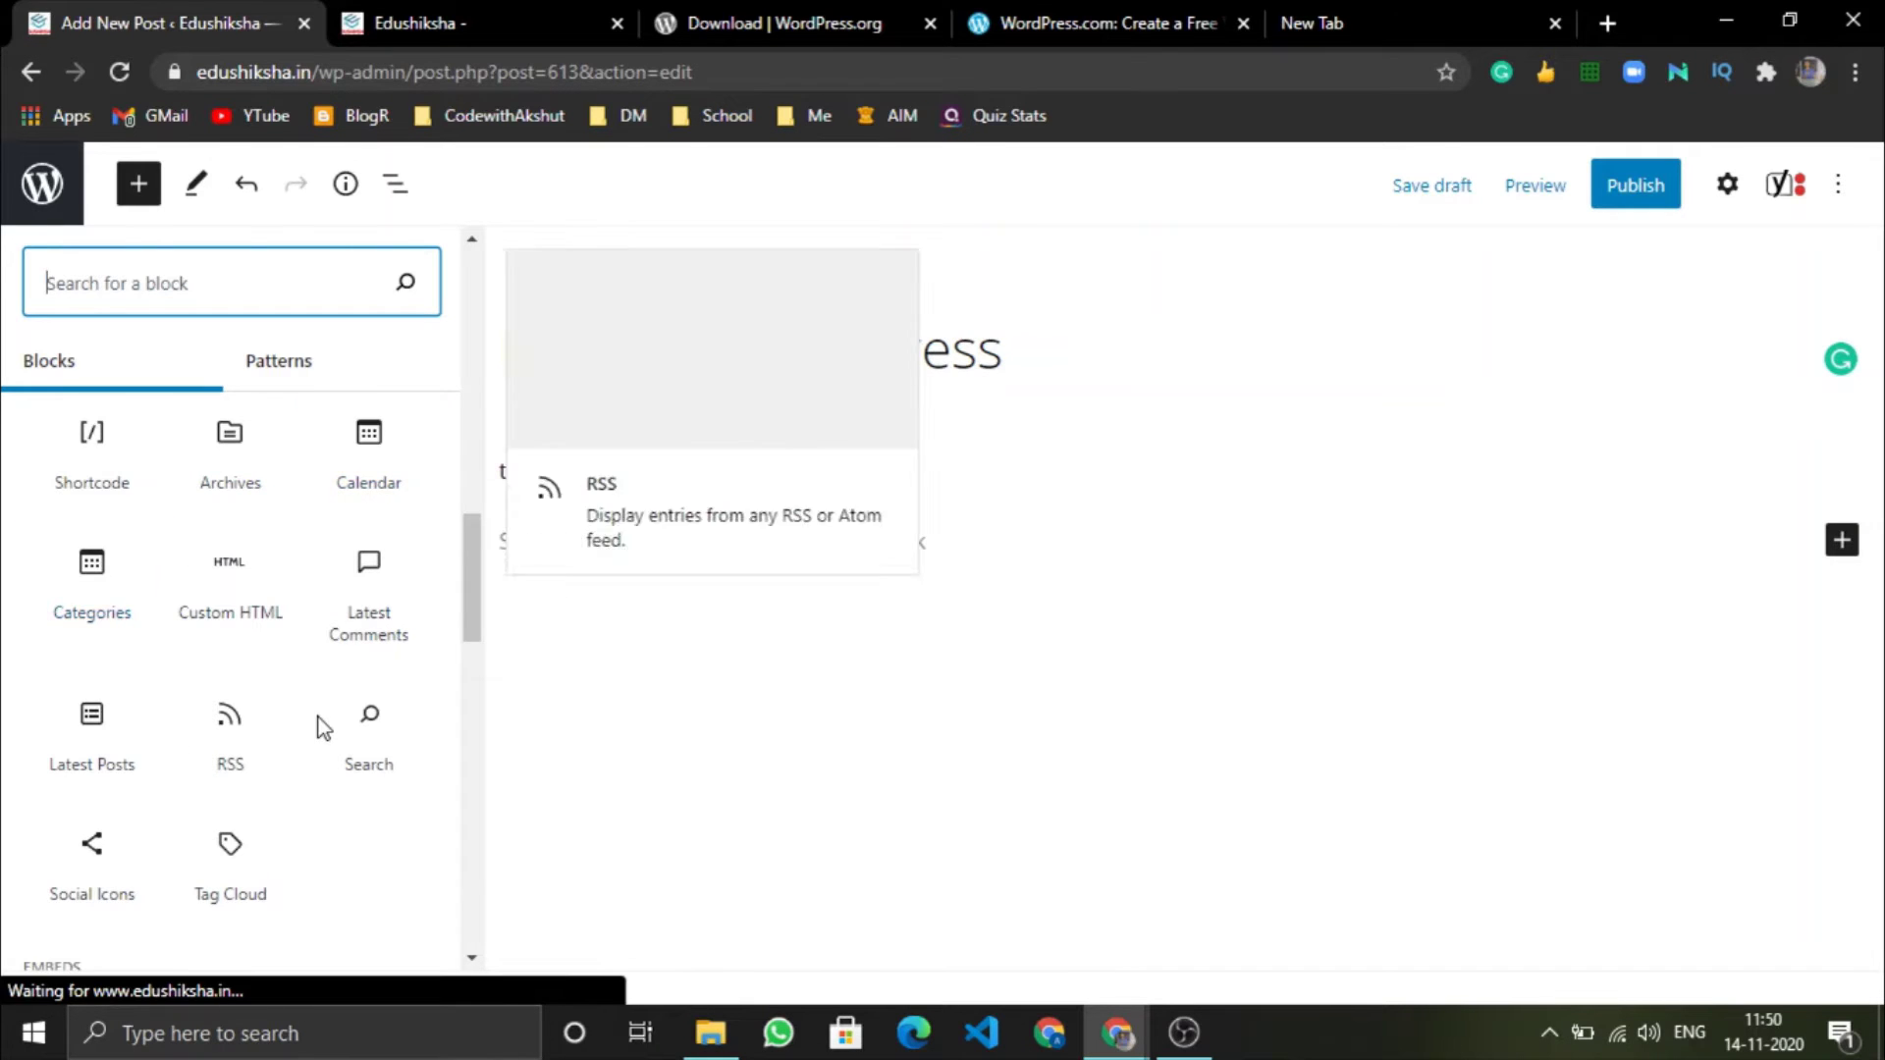
Browse the Embeds and Yoast structured data blocks through the end of the block library, and close the library.
scroll(324, 726, down, 7)
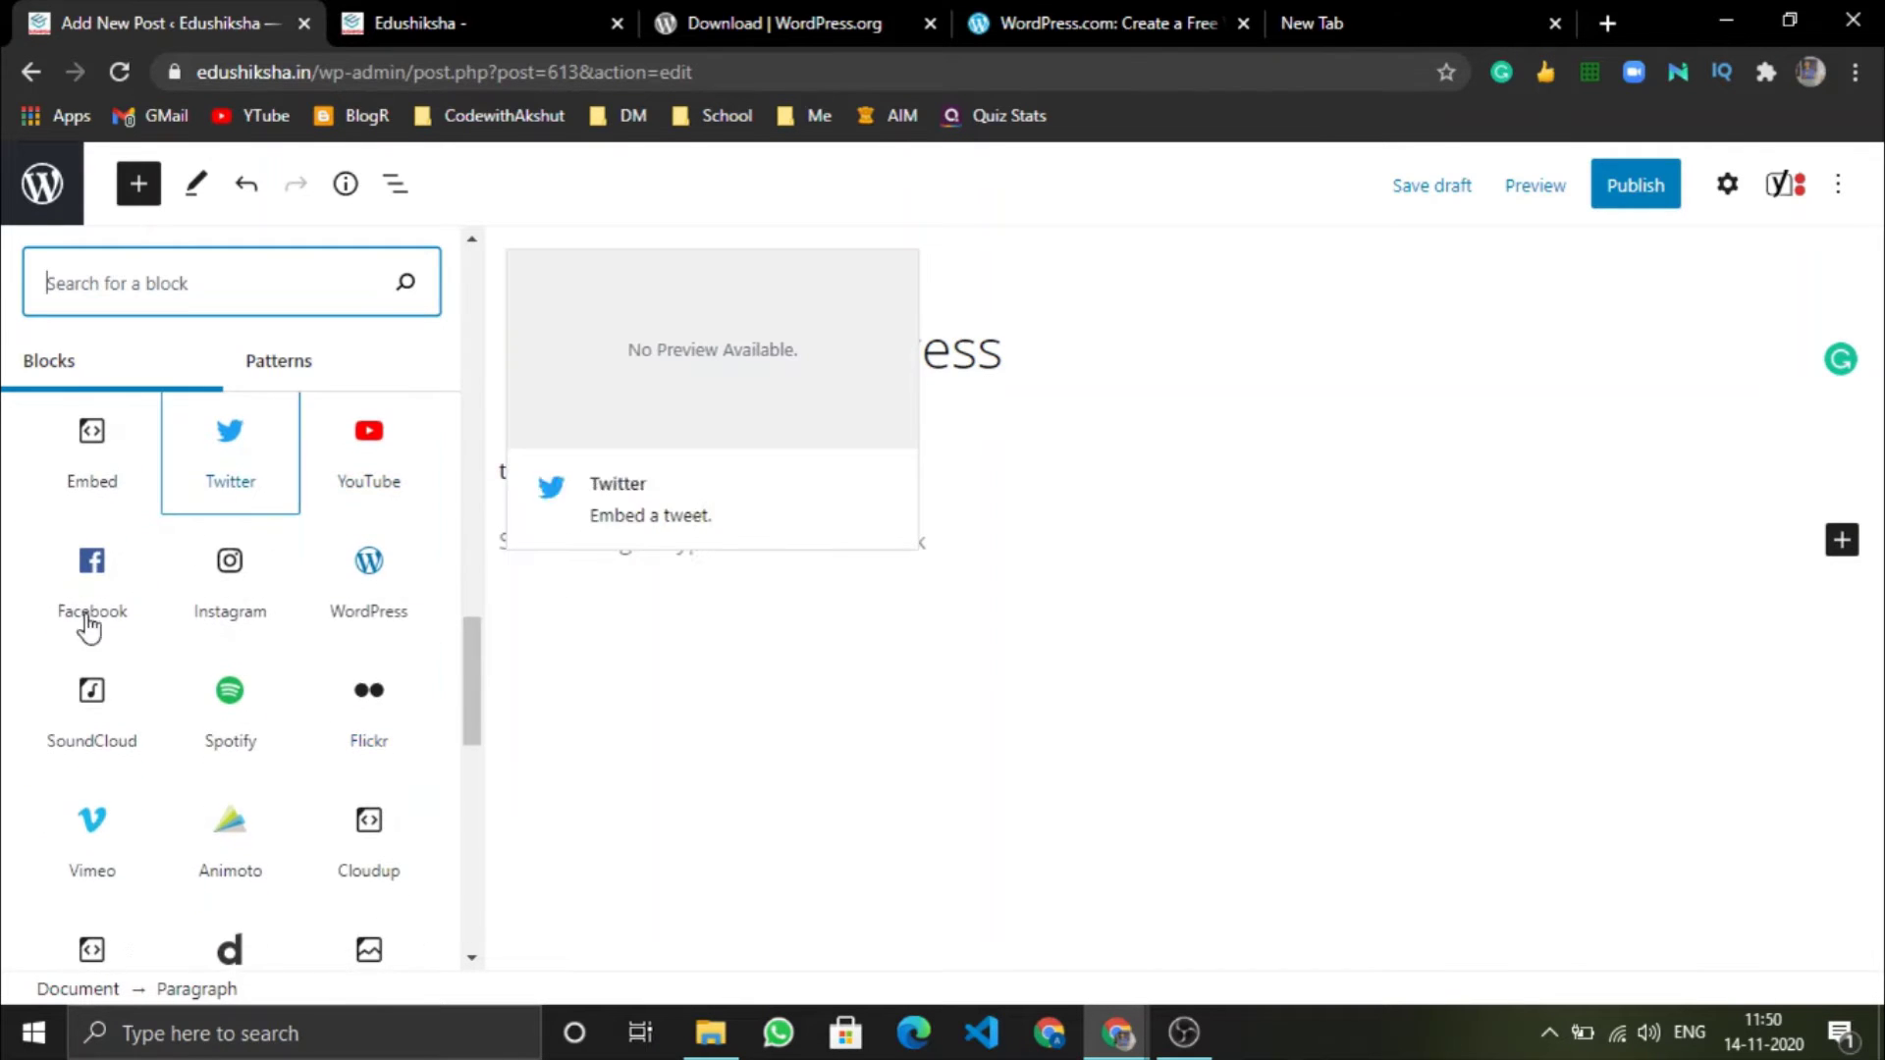
scroll(294, 668, down, 5)
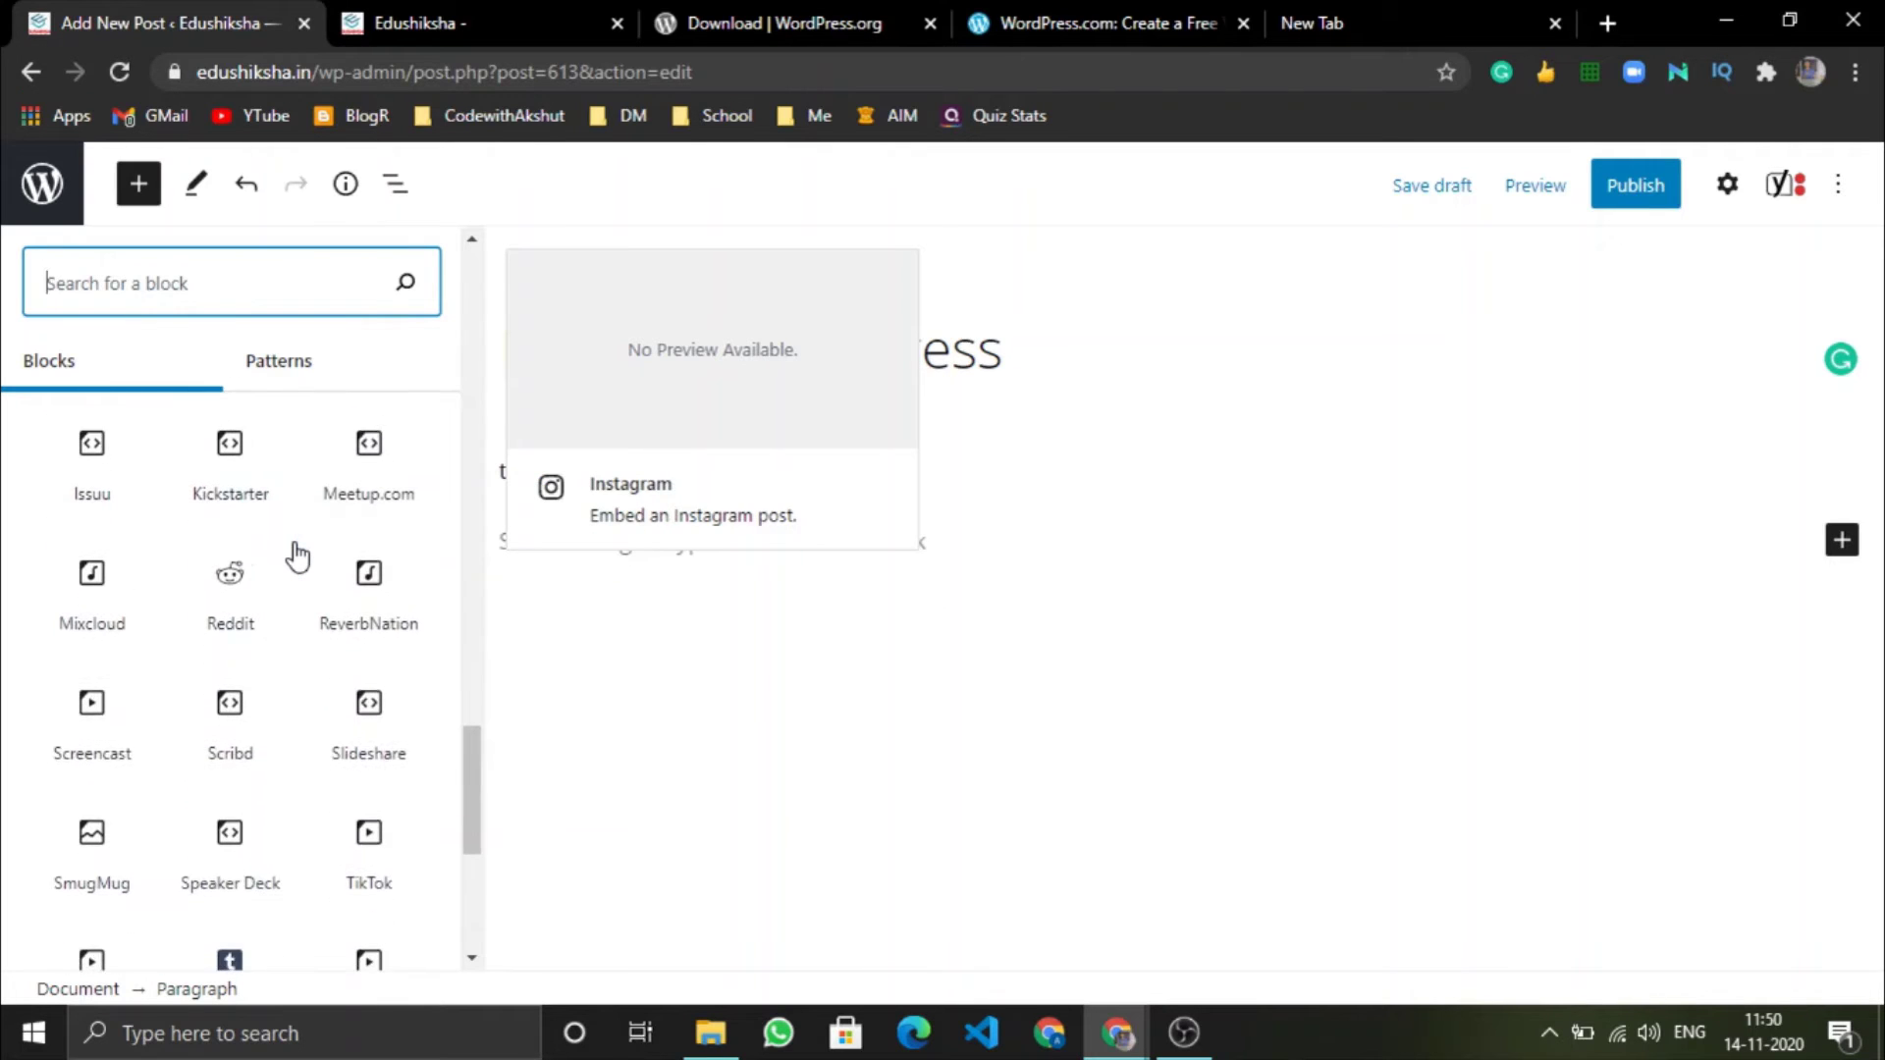
scroll(298, 557, down, 3)
scroll(298, 557, up, 12)
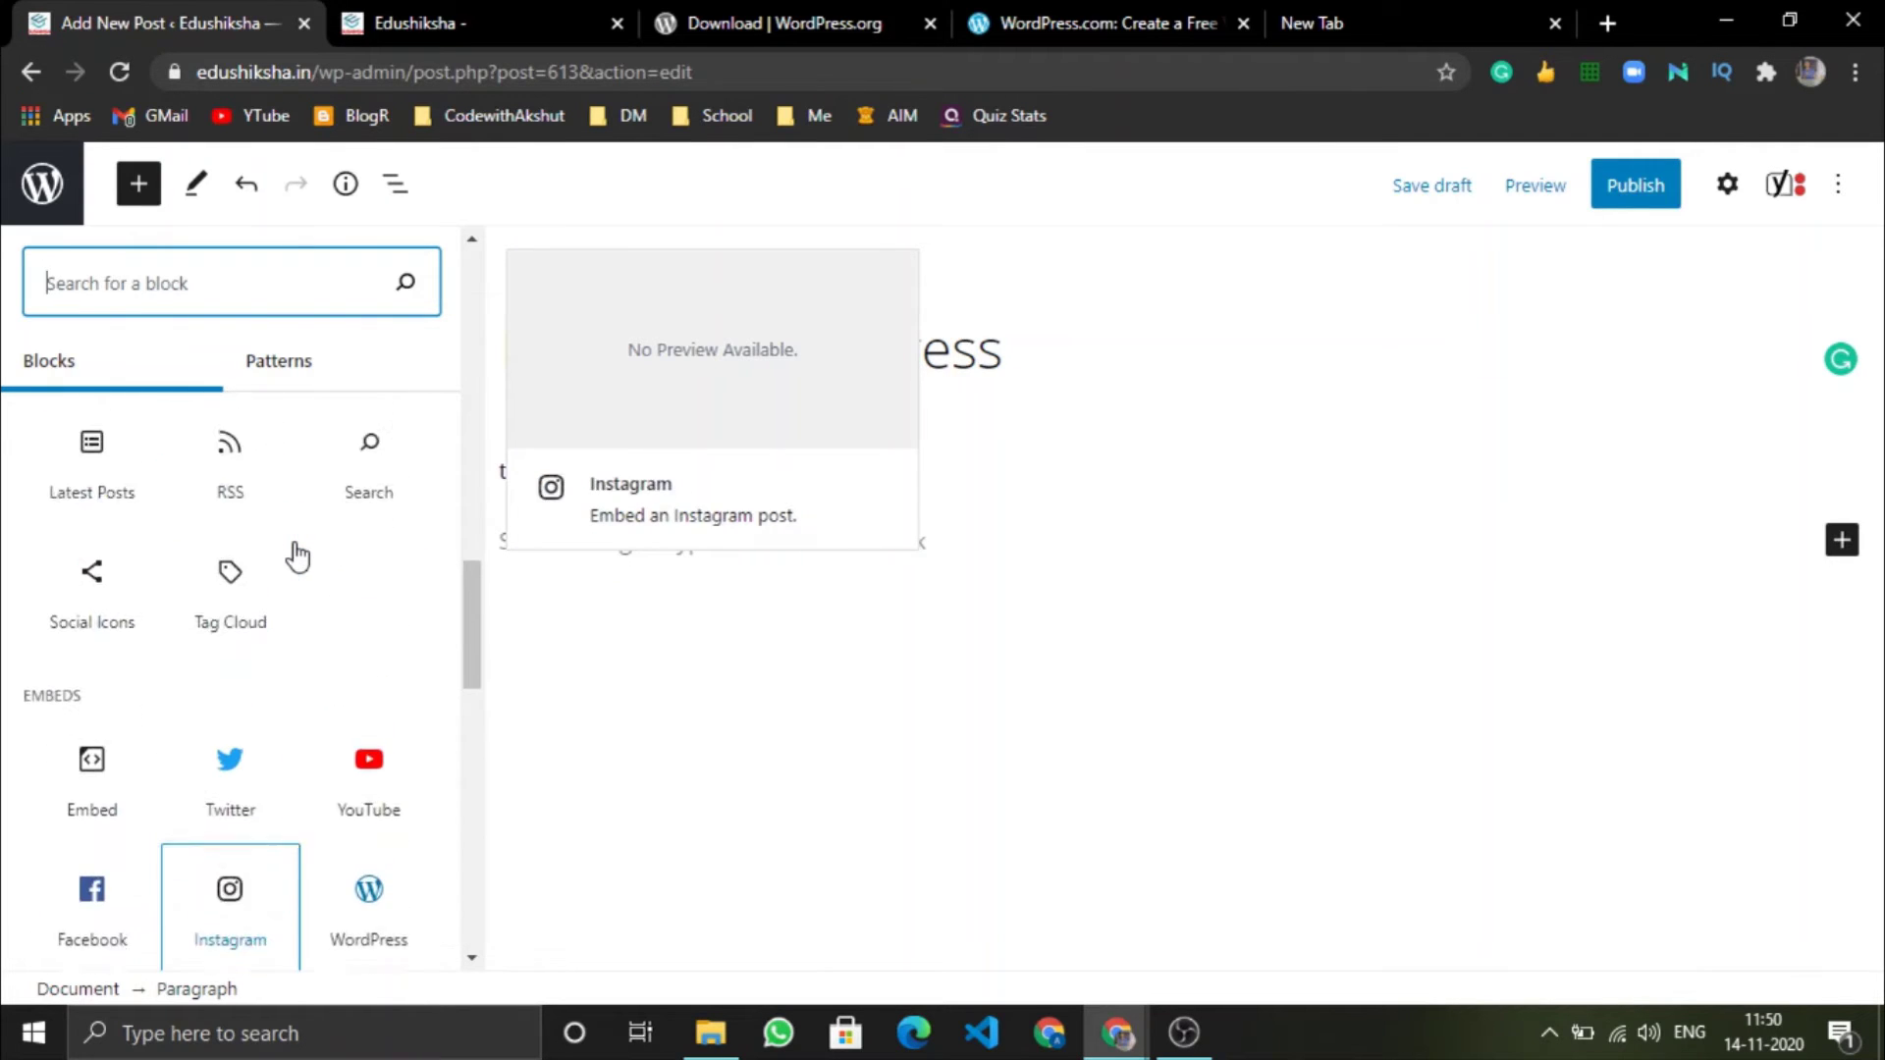
scroll(297, 557, down, 12)
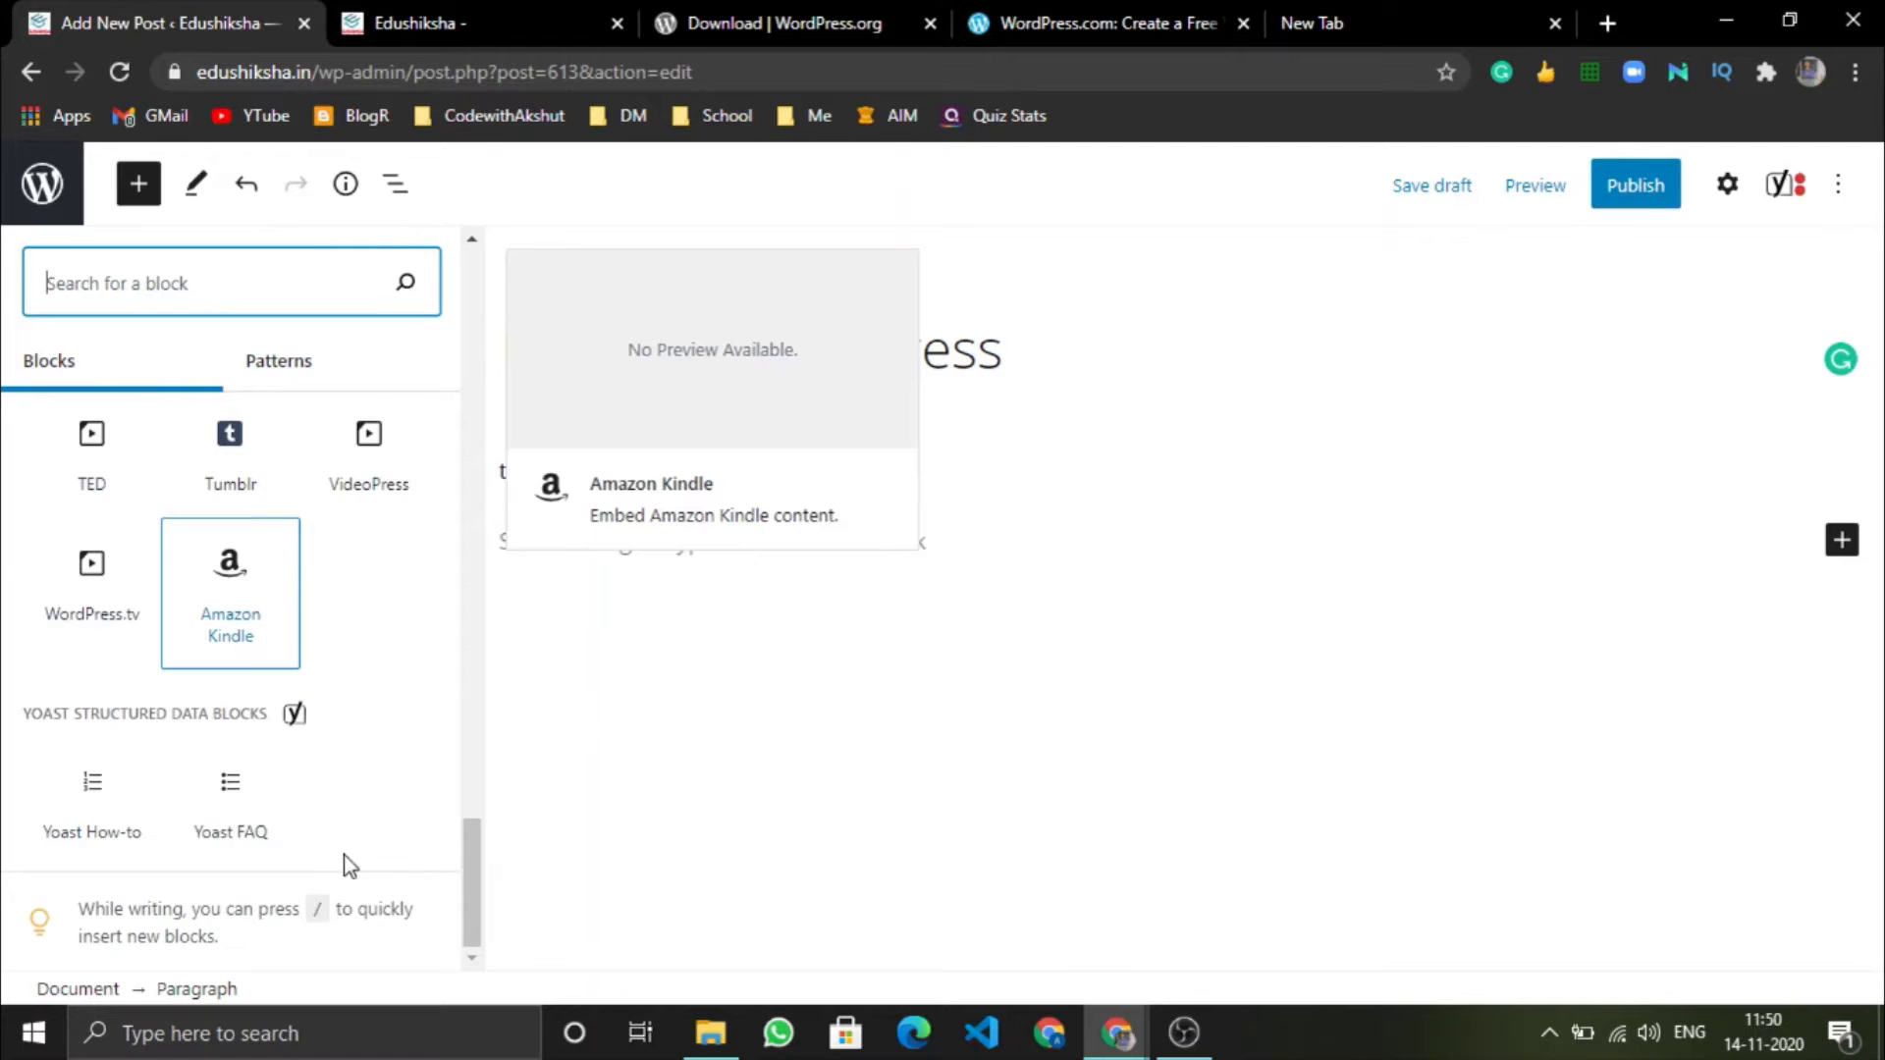
key(Escape)
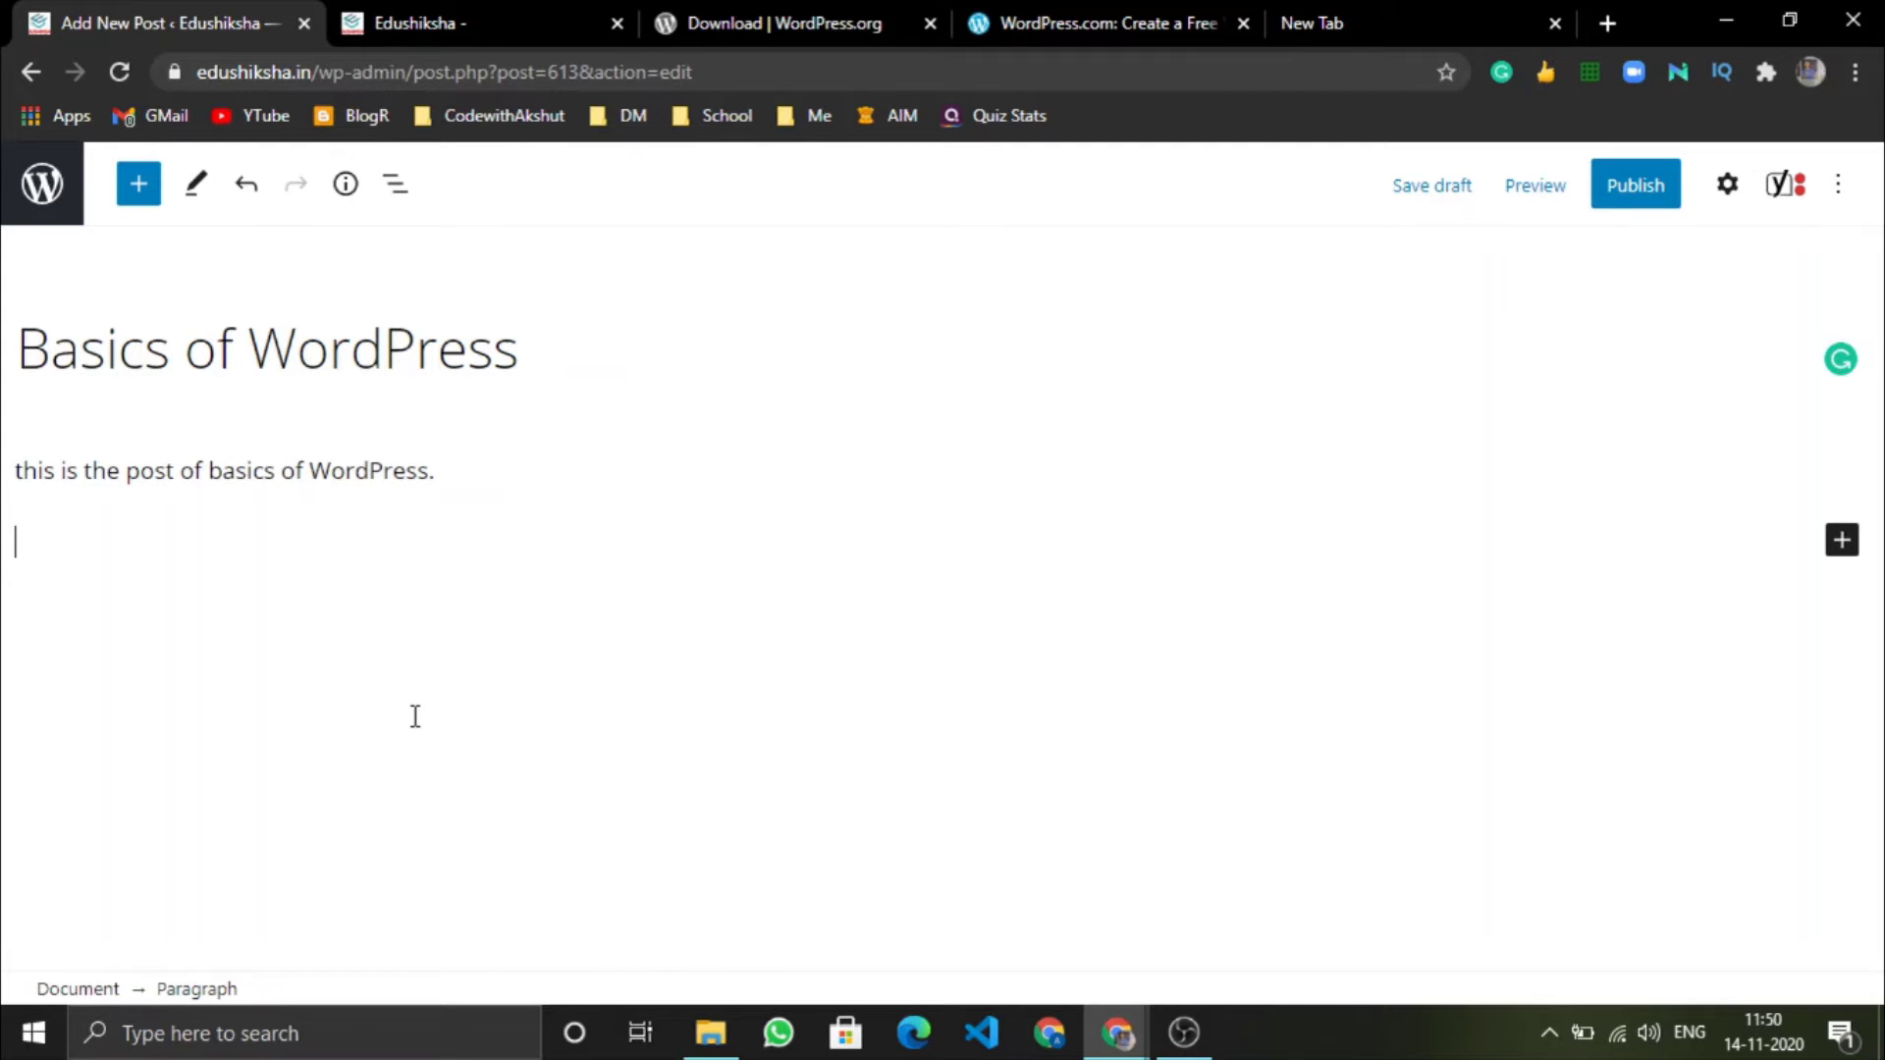
View the Yoast SEO options for the post and the empty paragraph block's typography, color and text settings.
click(1780, 187)
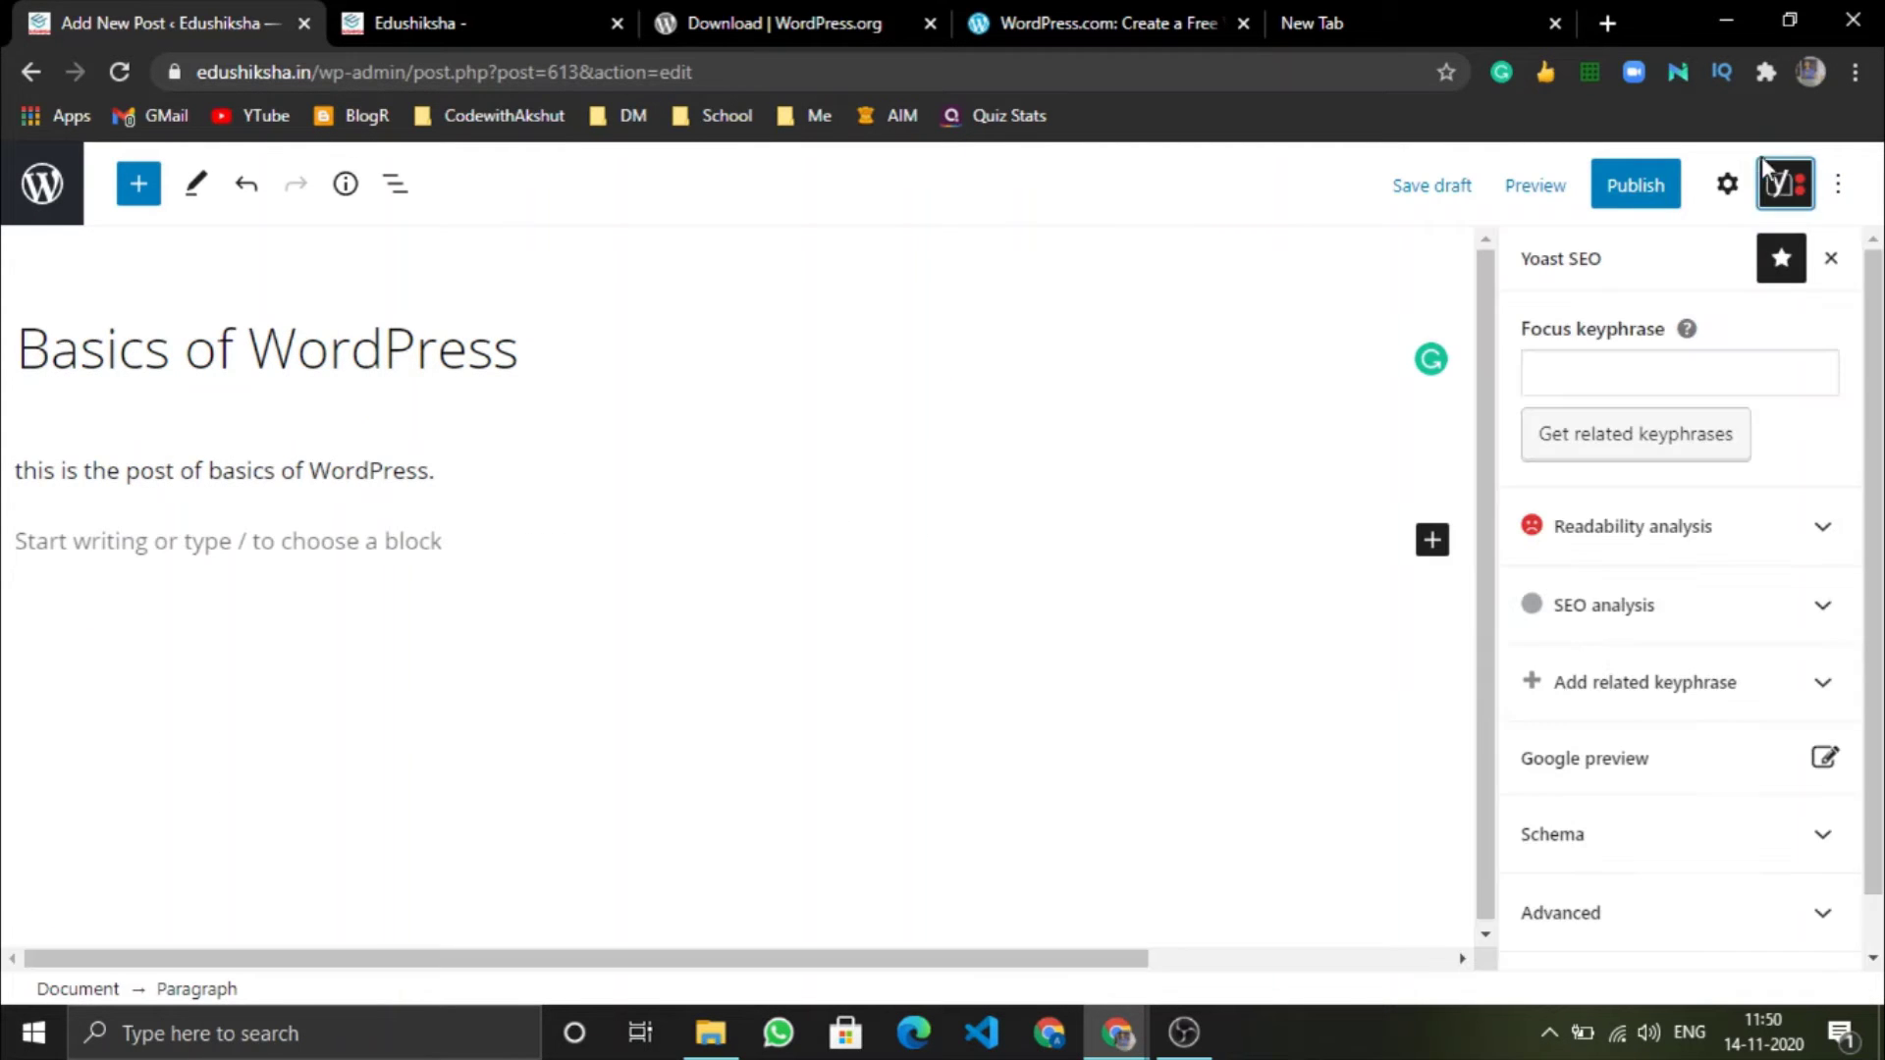
click(1727, 183)
click(1149, 527)
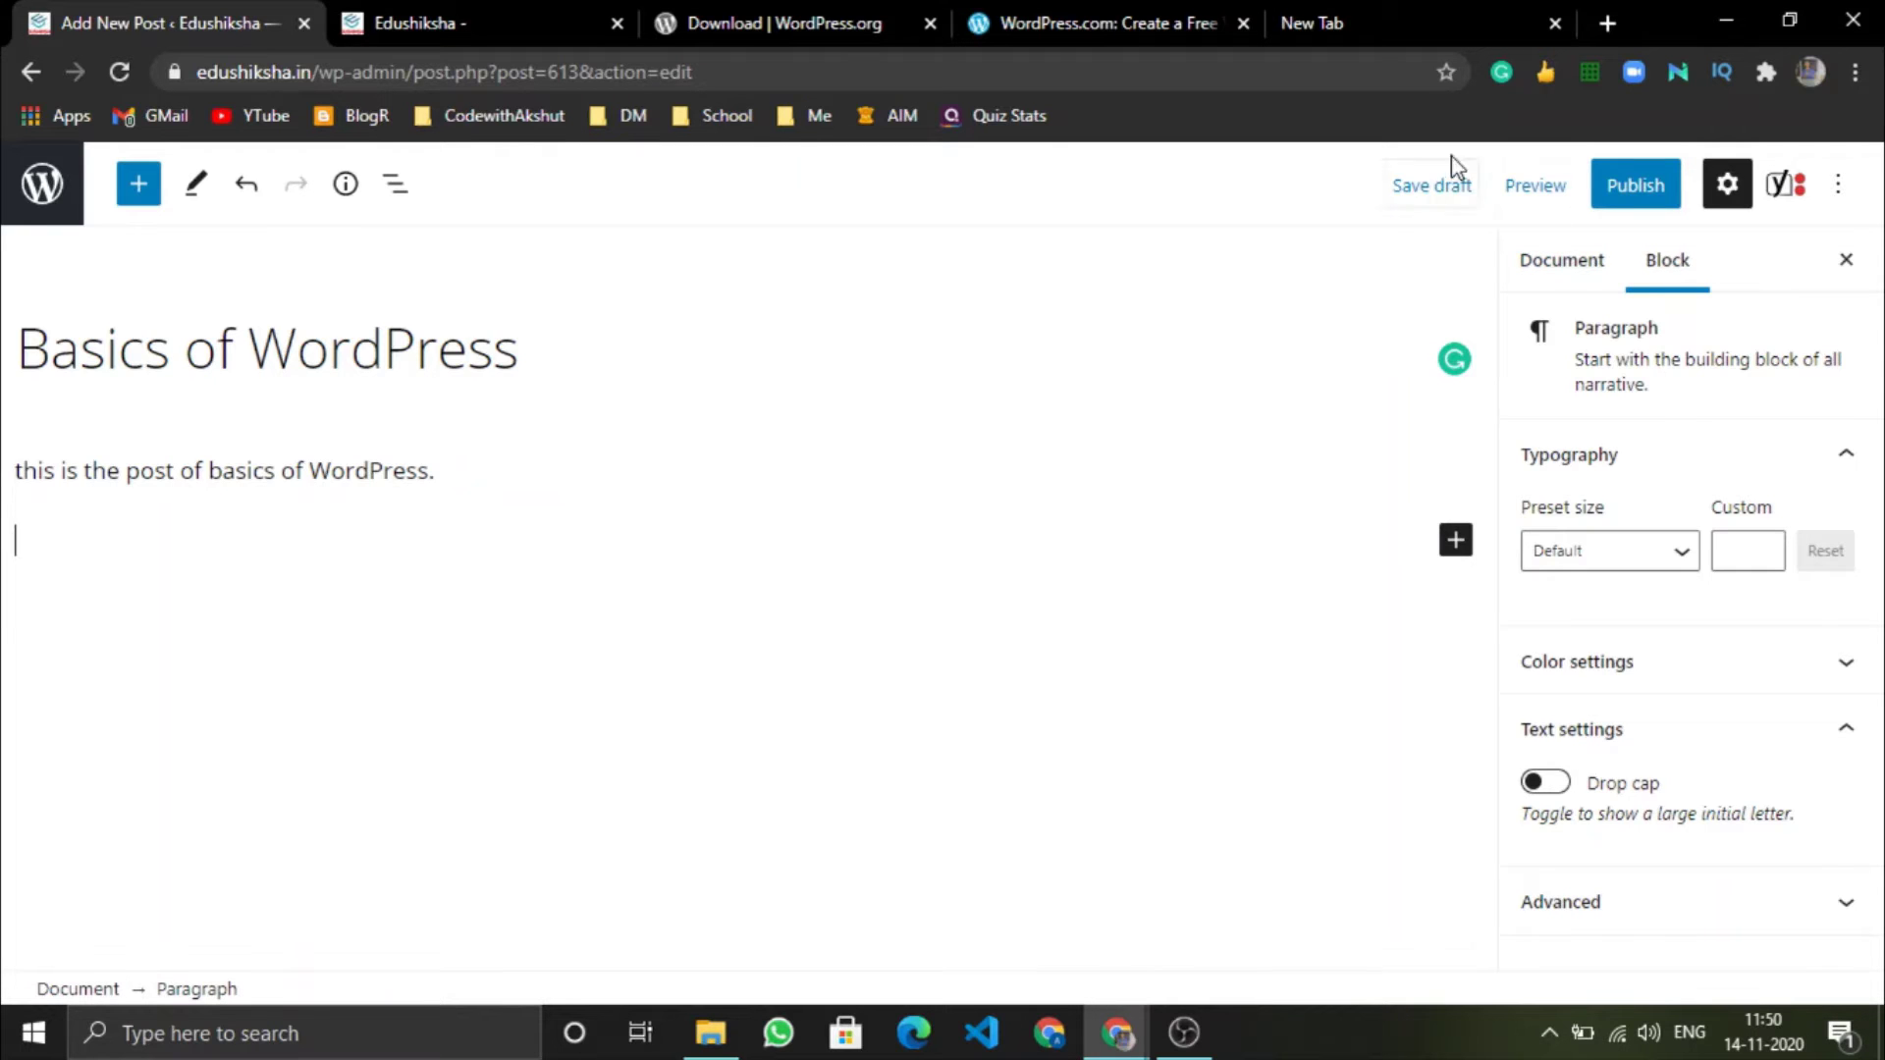
click(1561, 285)
click(673, 536)
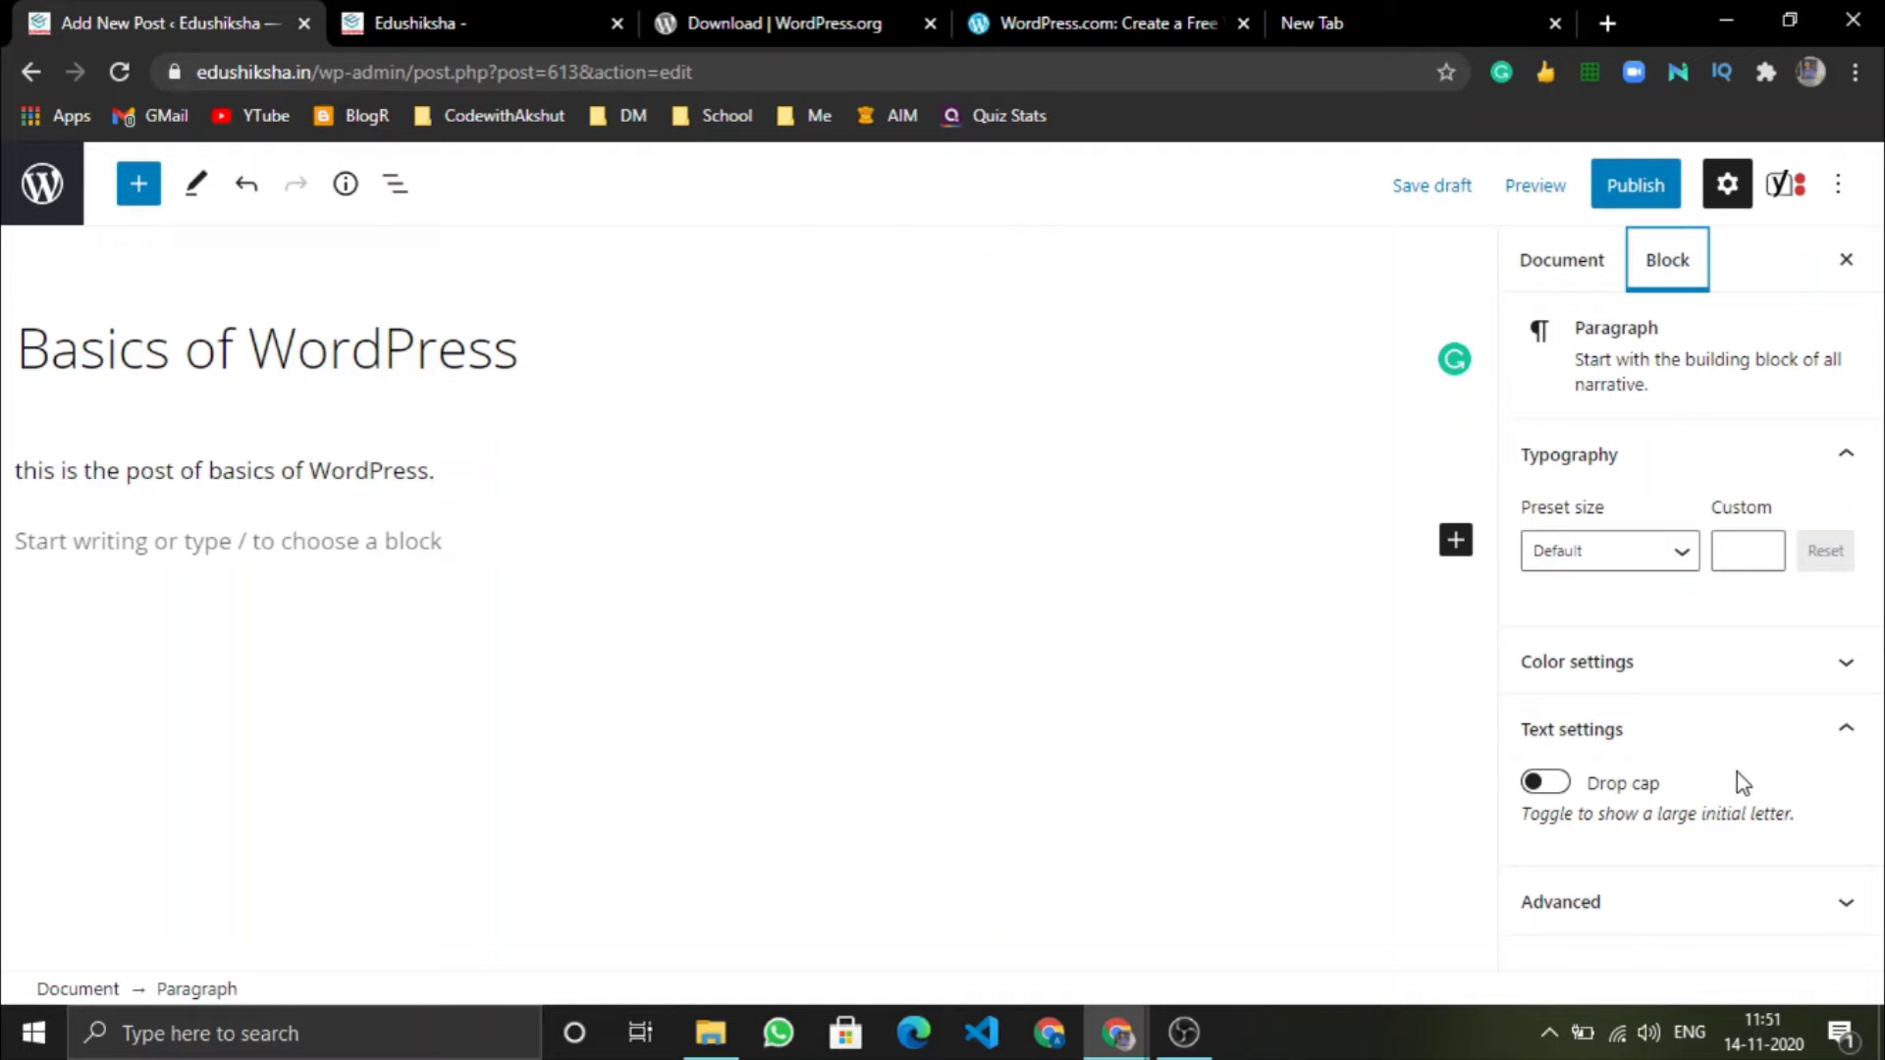
Look through the post's document settings, from status and visibility to categories, tags and featured image.
click(1557, 268)
scroll(1646, 677, down, 5)
scroll(1645, 677, up, 5)
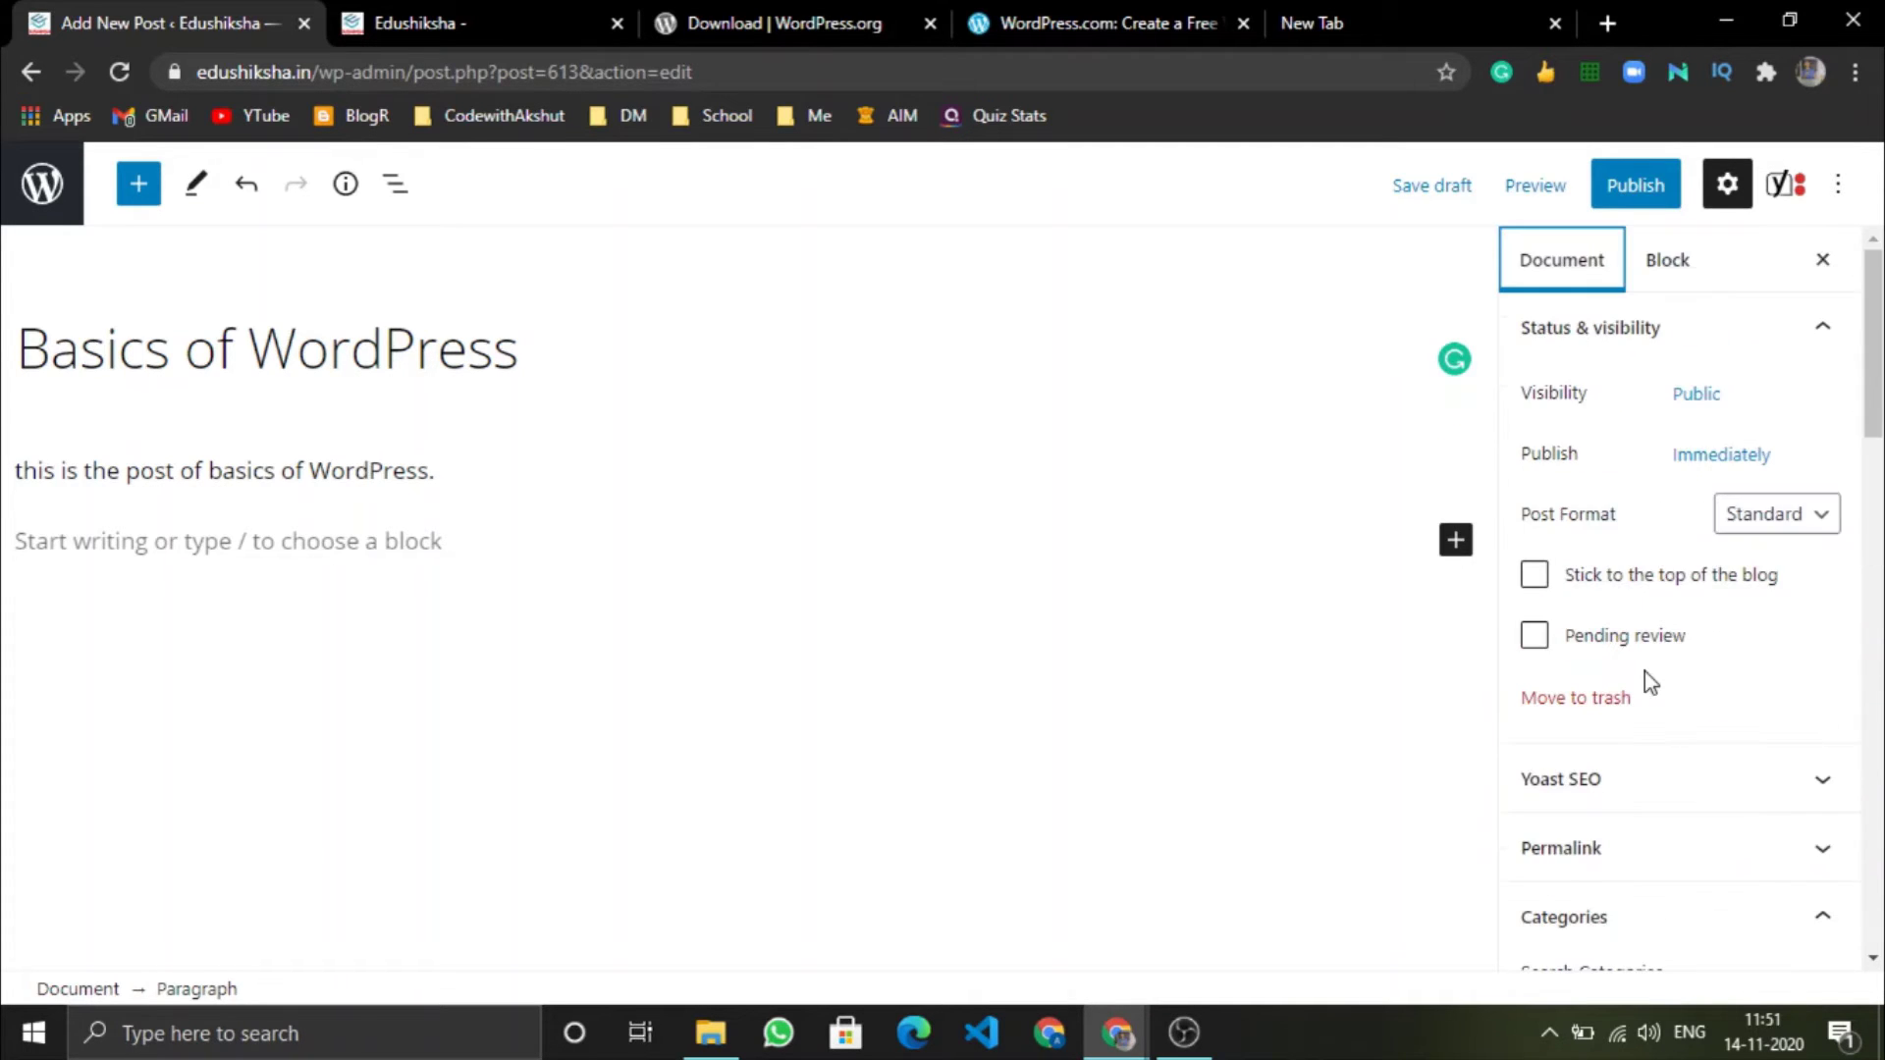
scroll(1703, 455, down, 7)
scroll(1704, 448, up, 2)
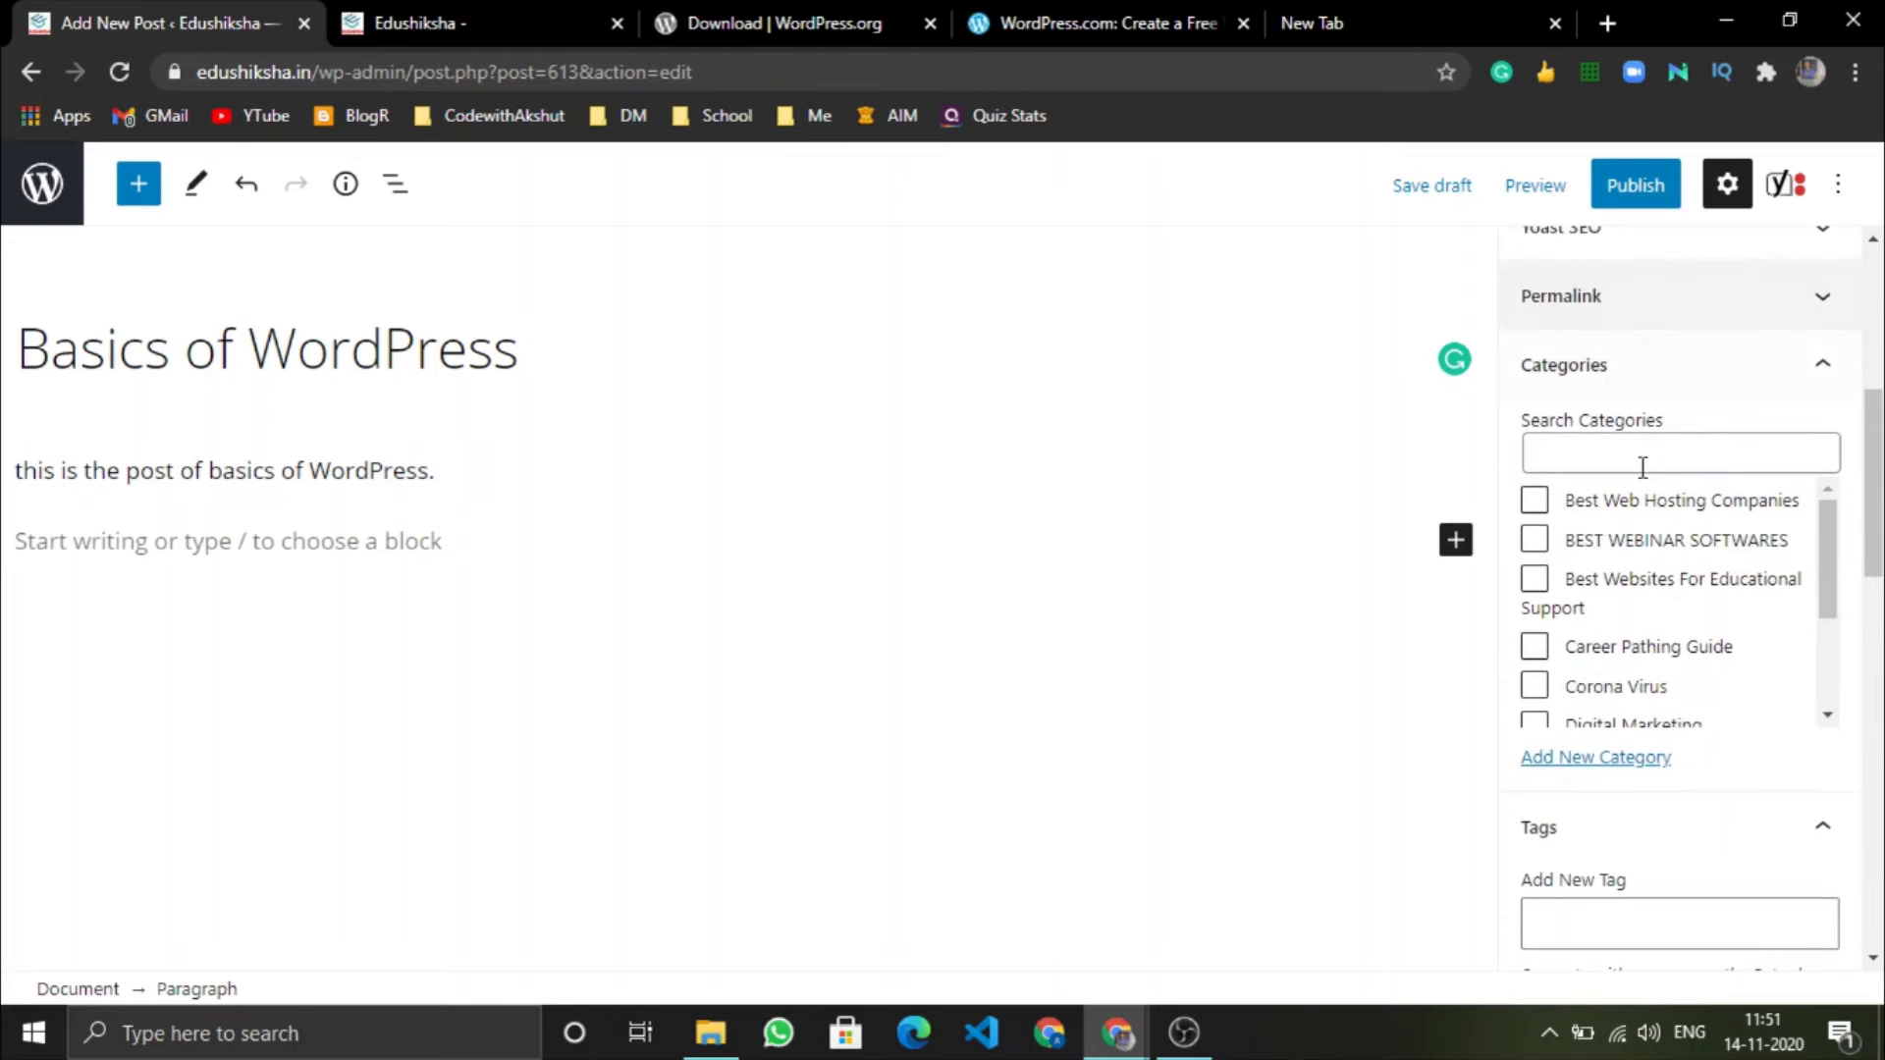
scroll(1524, 576, down, 6)
scroll(1620, 668, down, 2)
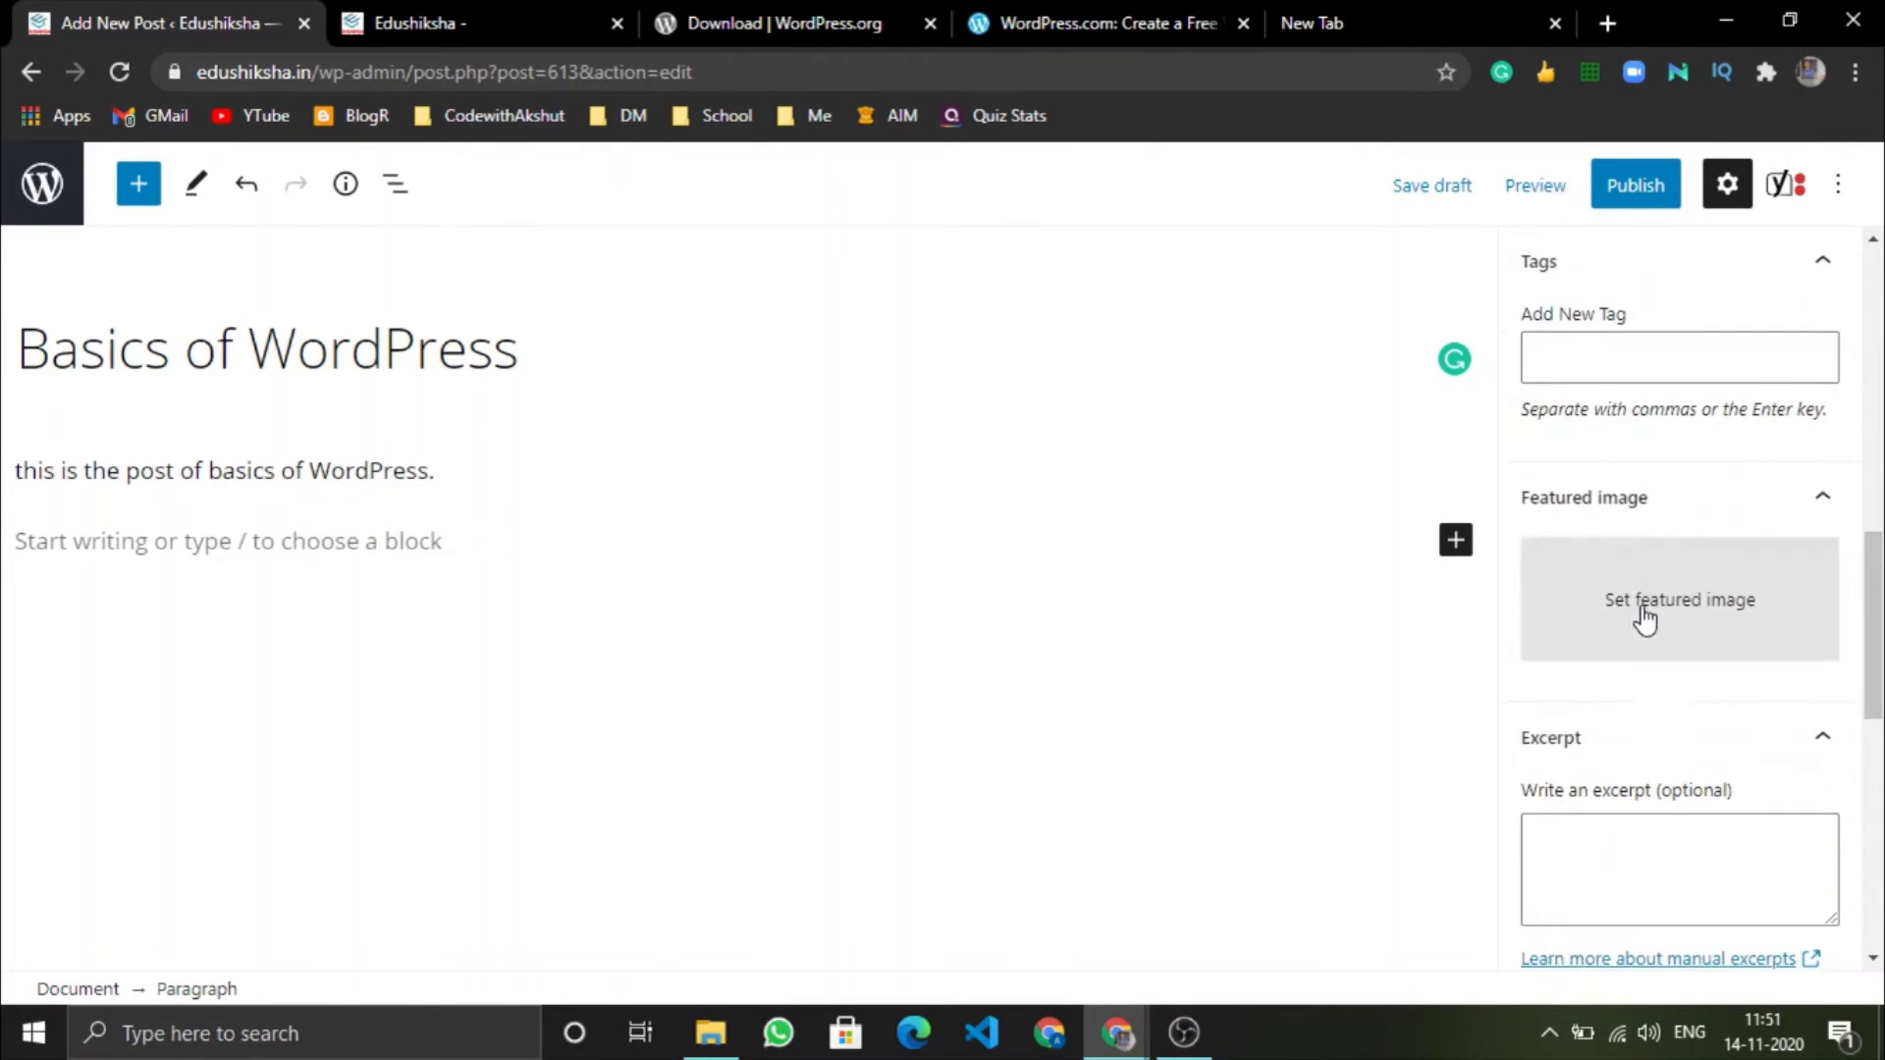
Switch to the live Edushiksha home page and find the featured image of the web hosting companies post.
click(509, 11)
scroll(425, 869, down, 6)
scroll(424, 877, down, 20)
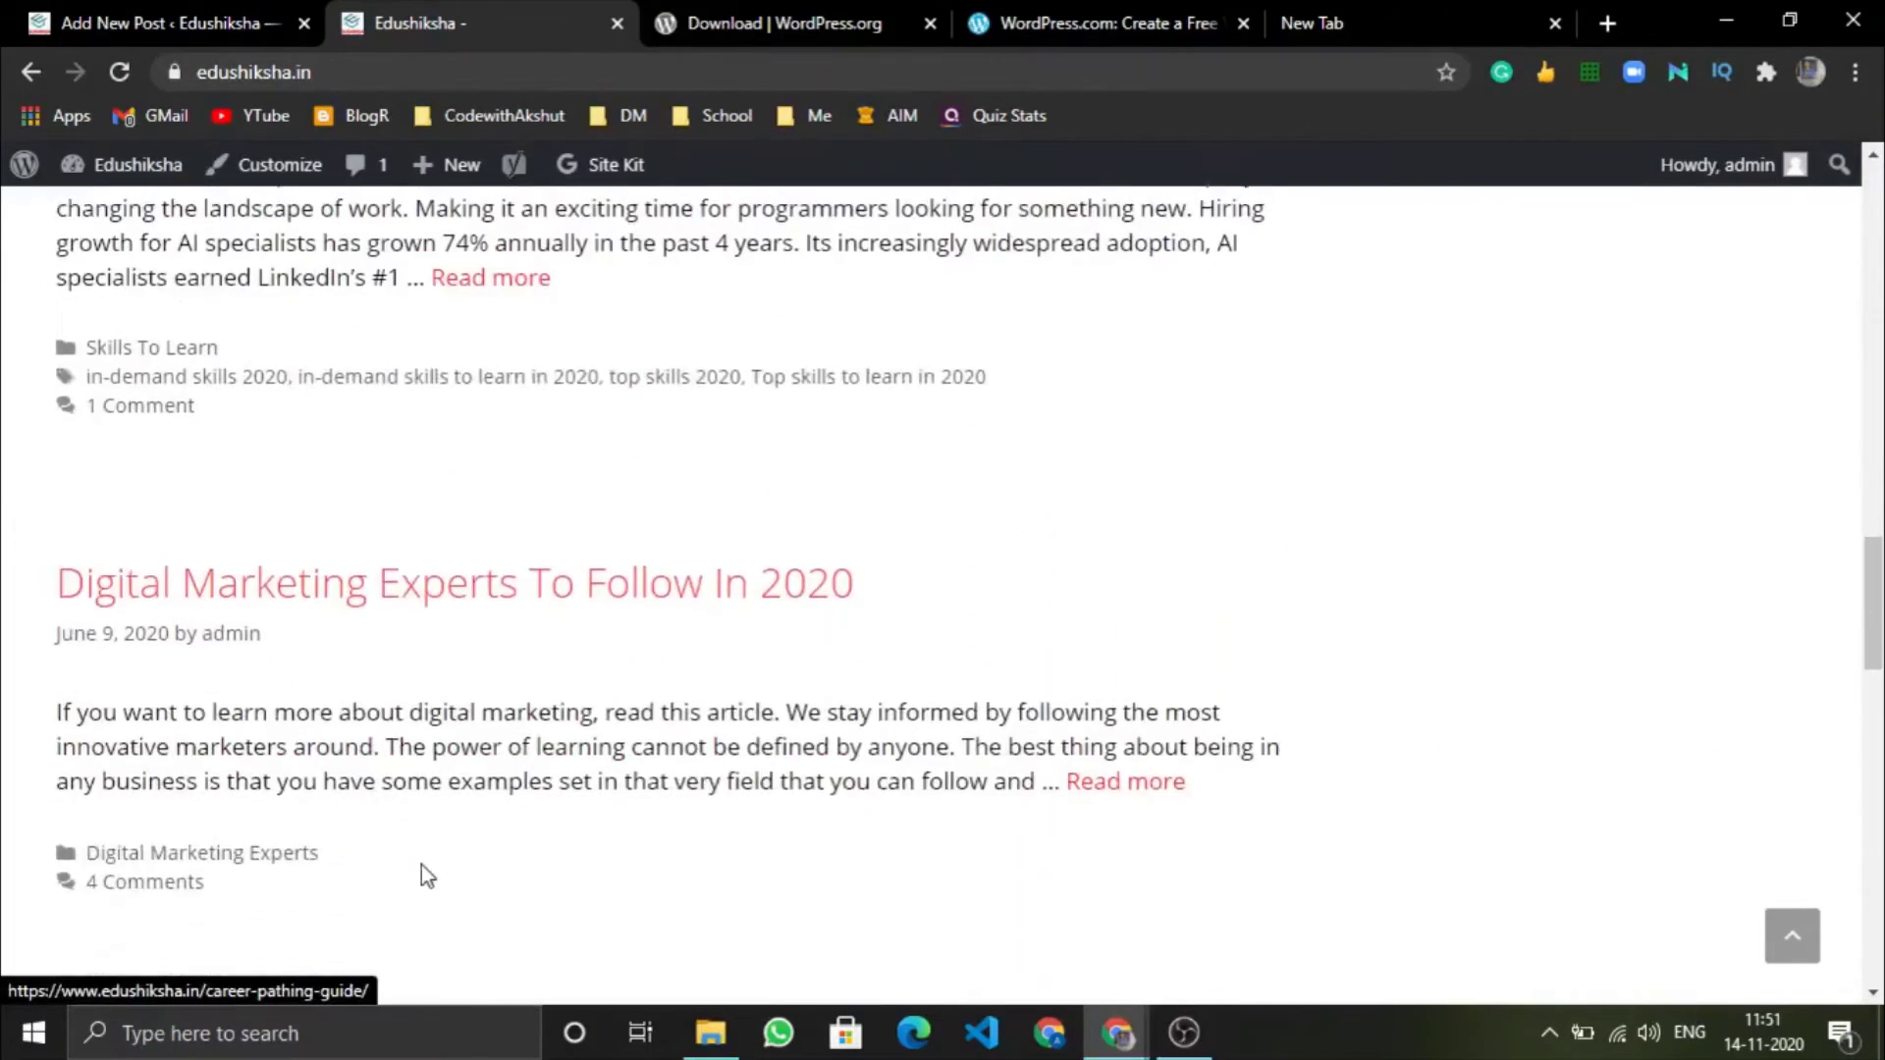
scroll(370, 792, down, 4)
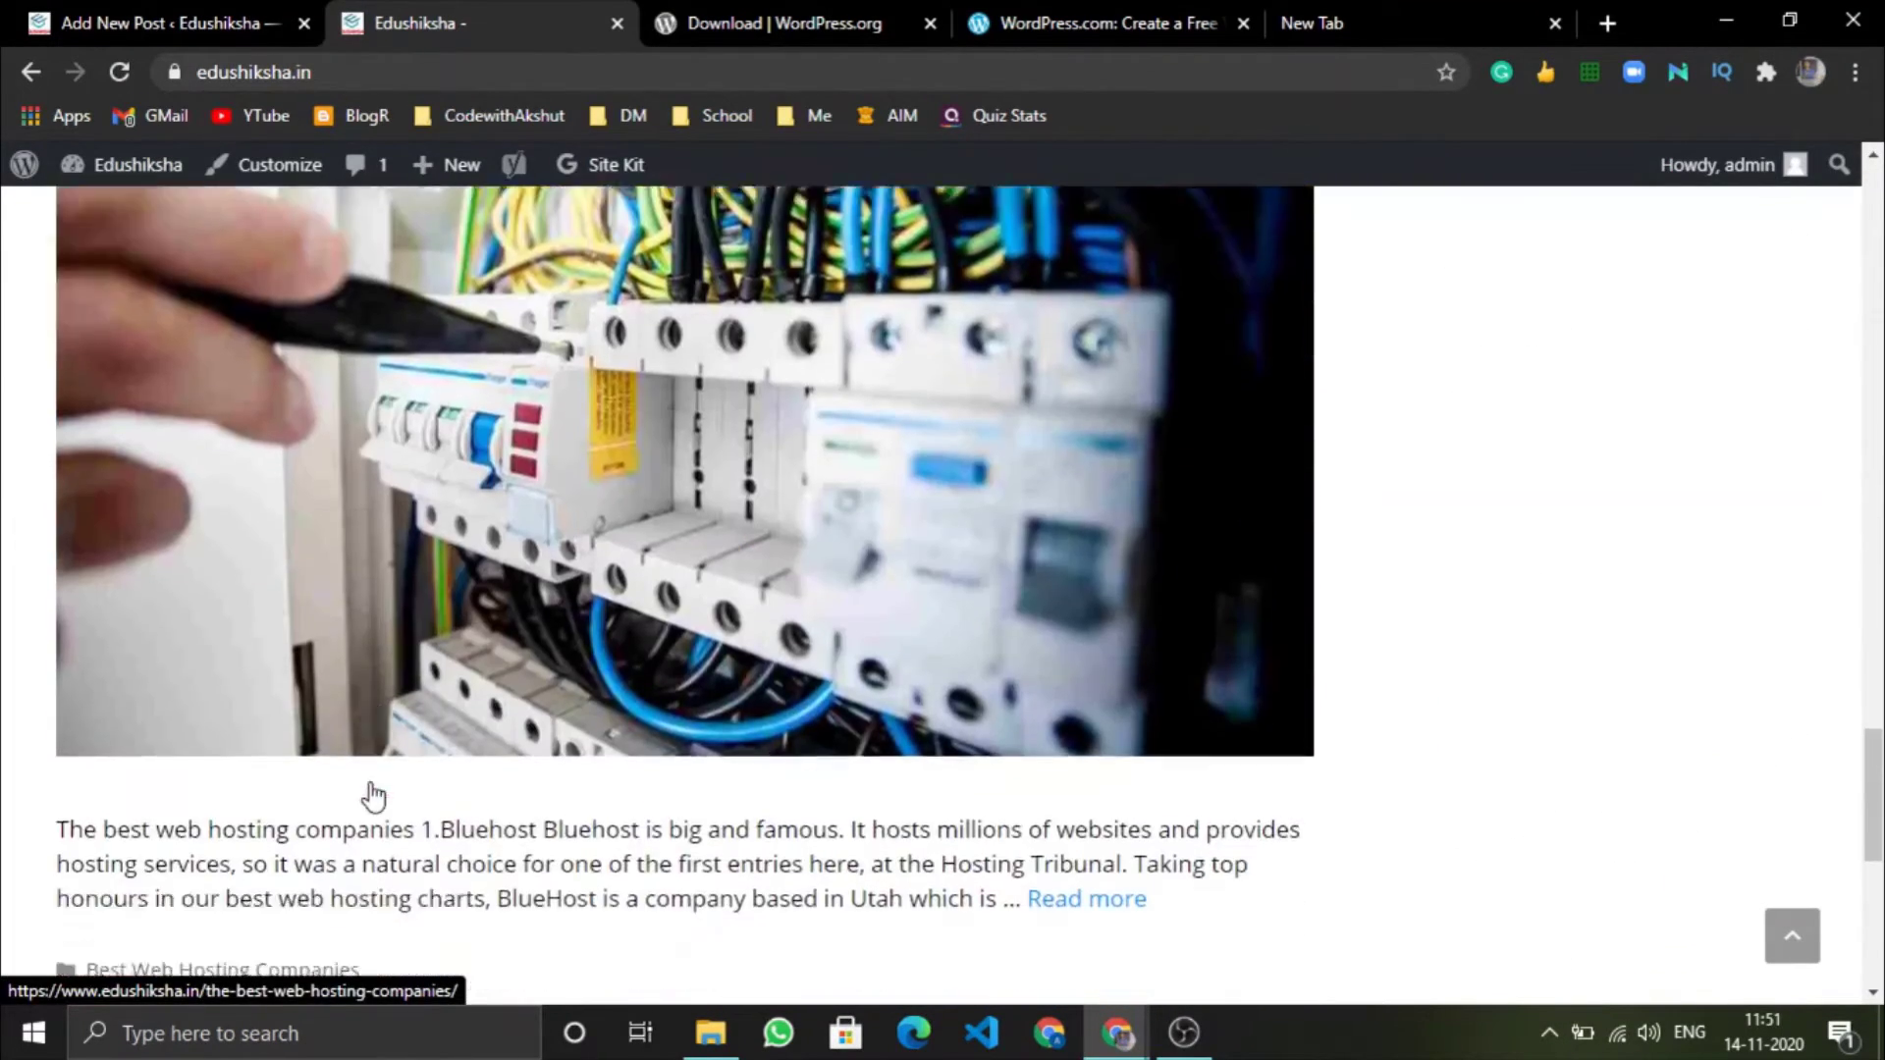
scroll(371, 791, up, 1)
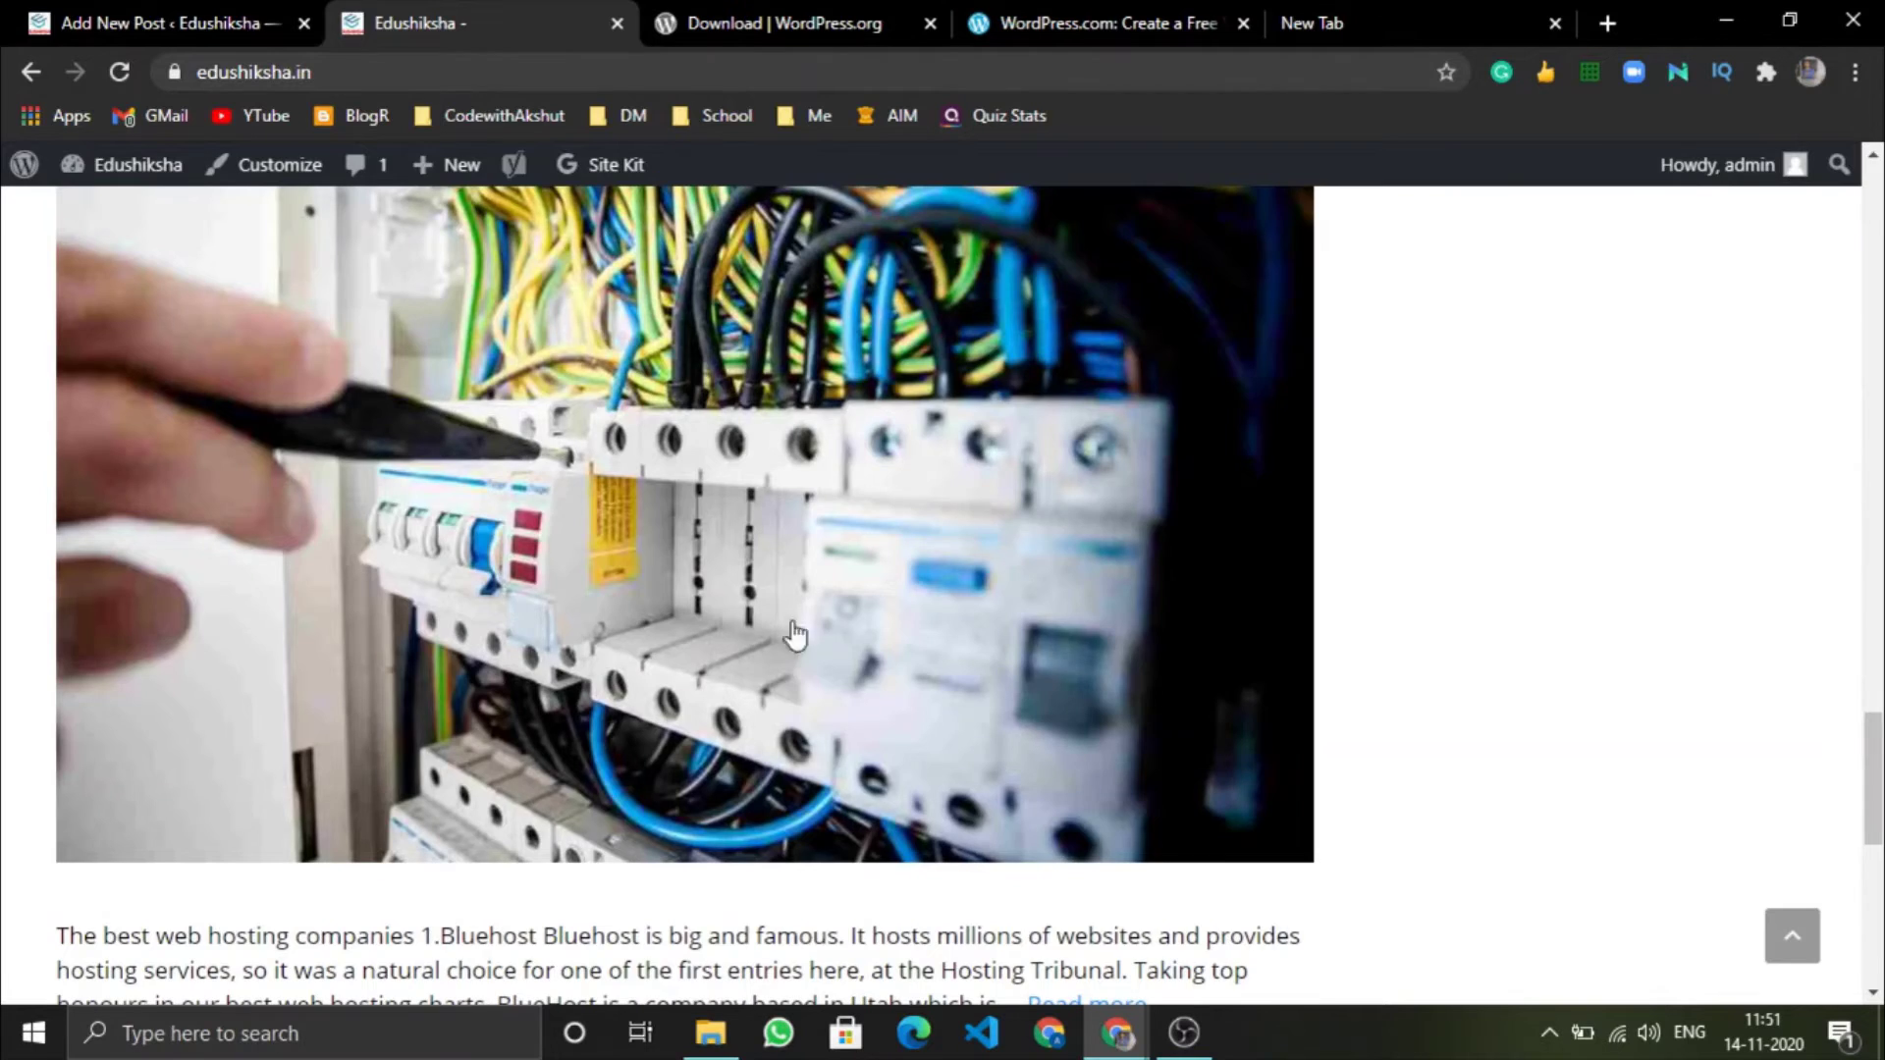
Return to the post draft and review its excerpt, discussion and layout settings, trying the Layout section above Yoast SEO and back.
click(25, 20)
scroll(1649, 625, down, 2)
scroll(1649, 625, down, 2)
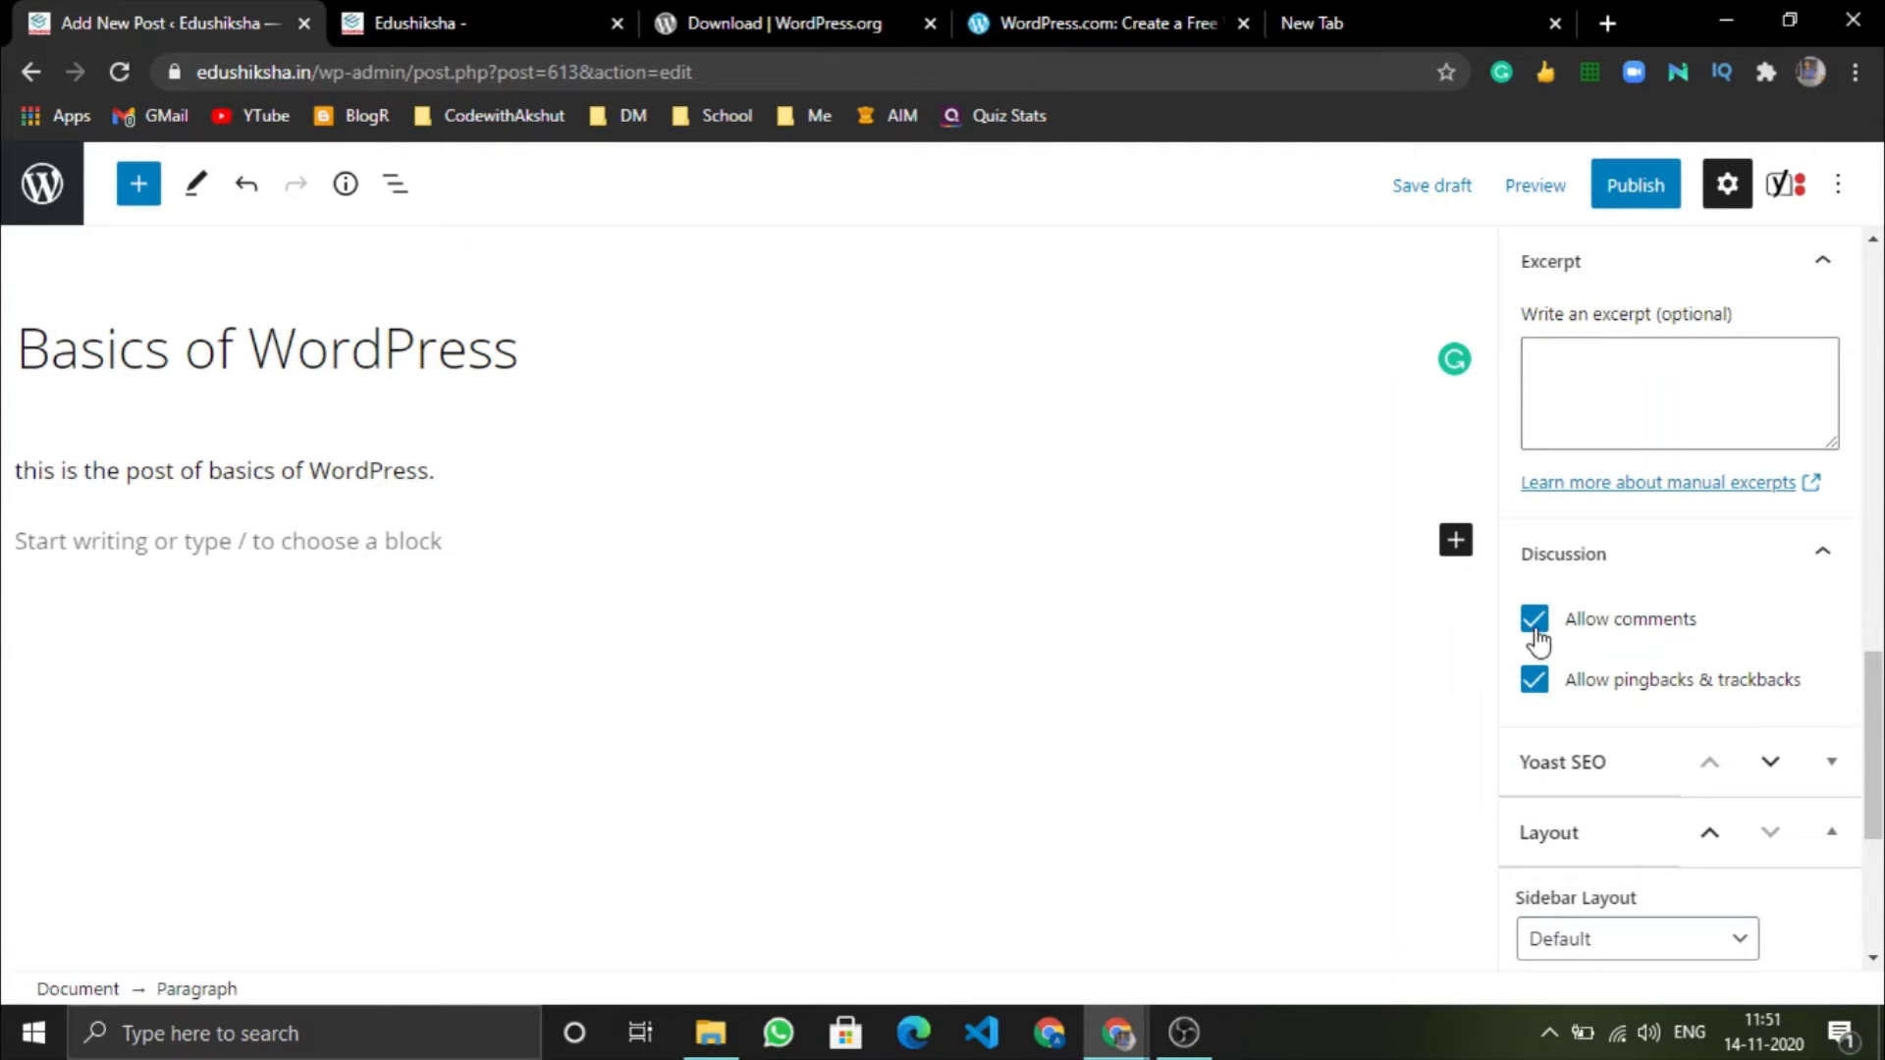
scroll(1537, 640, down, 3)
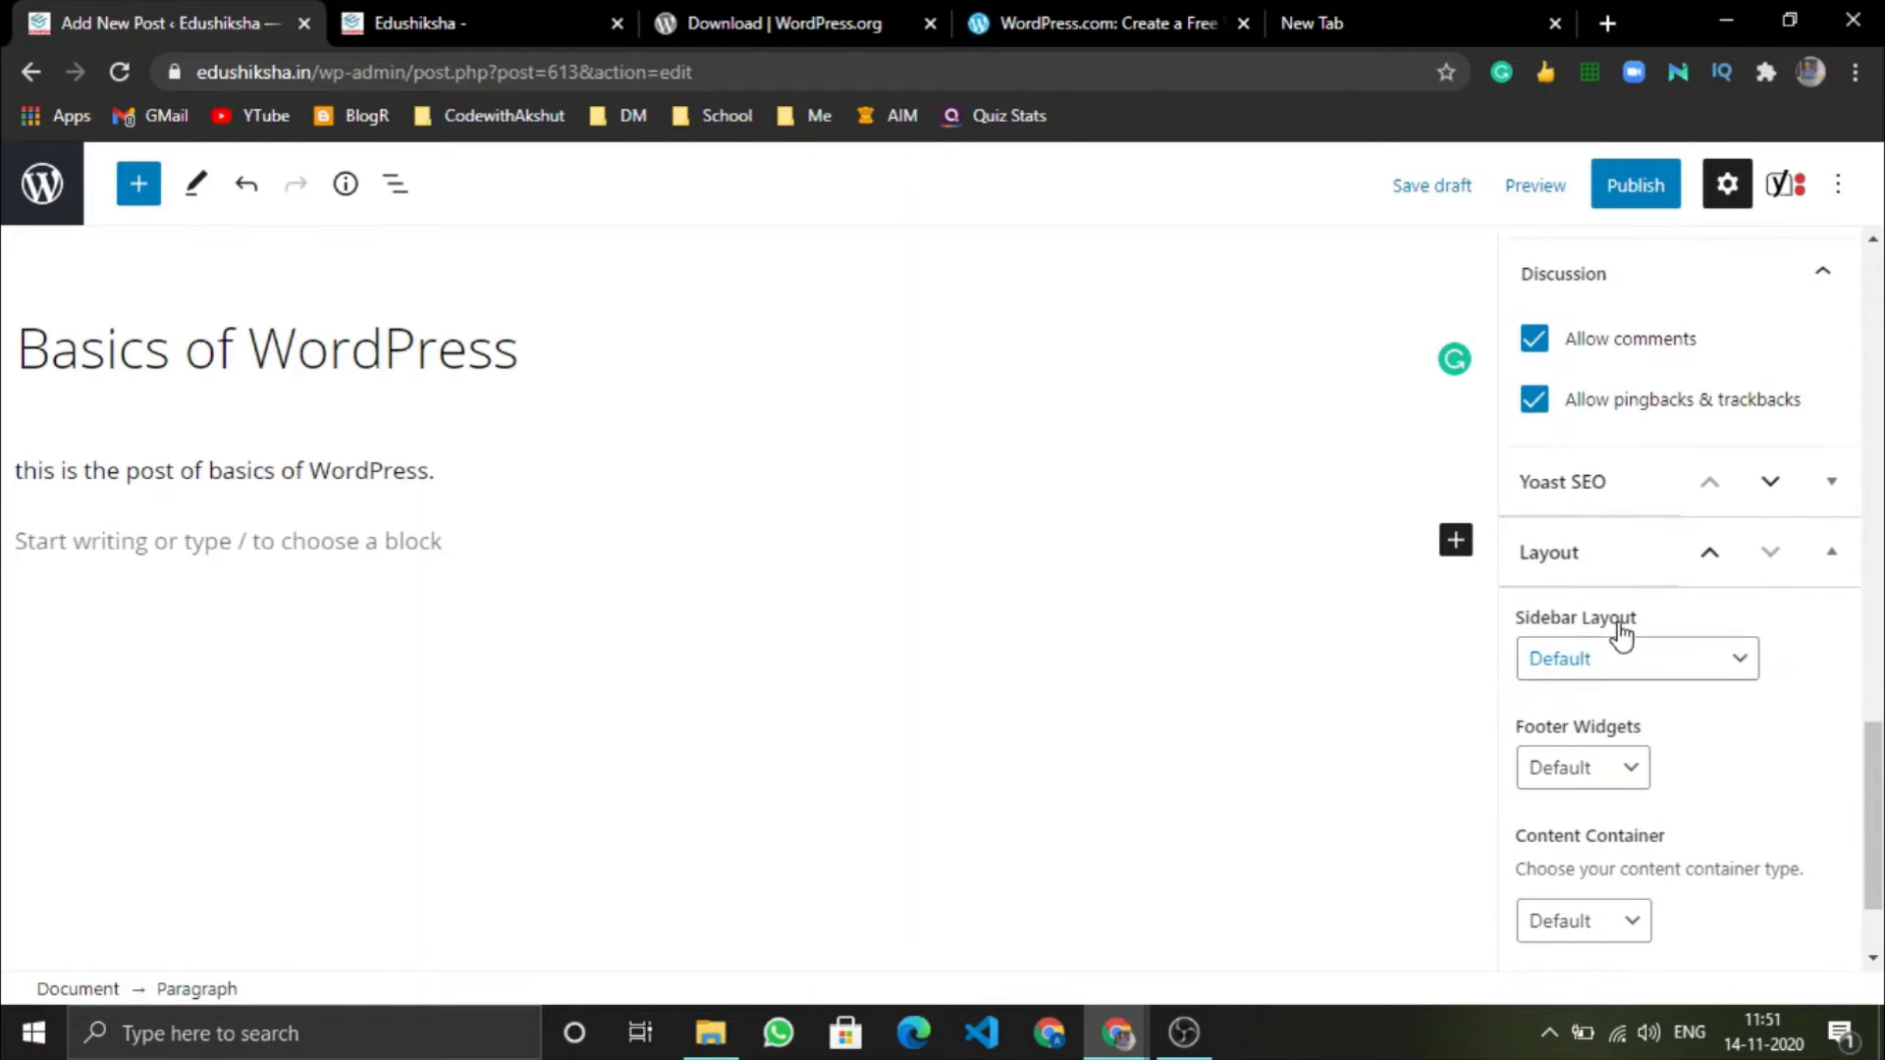
click(1706, 561)
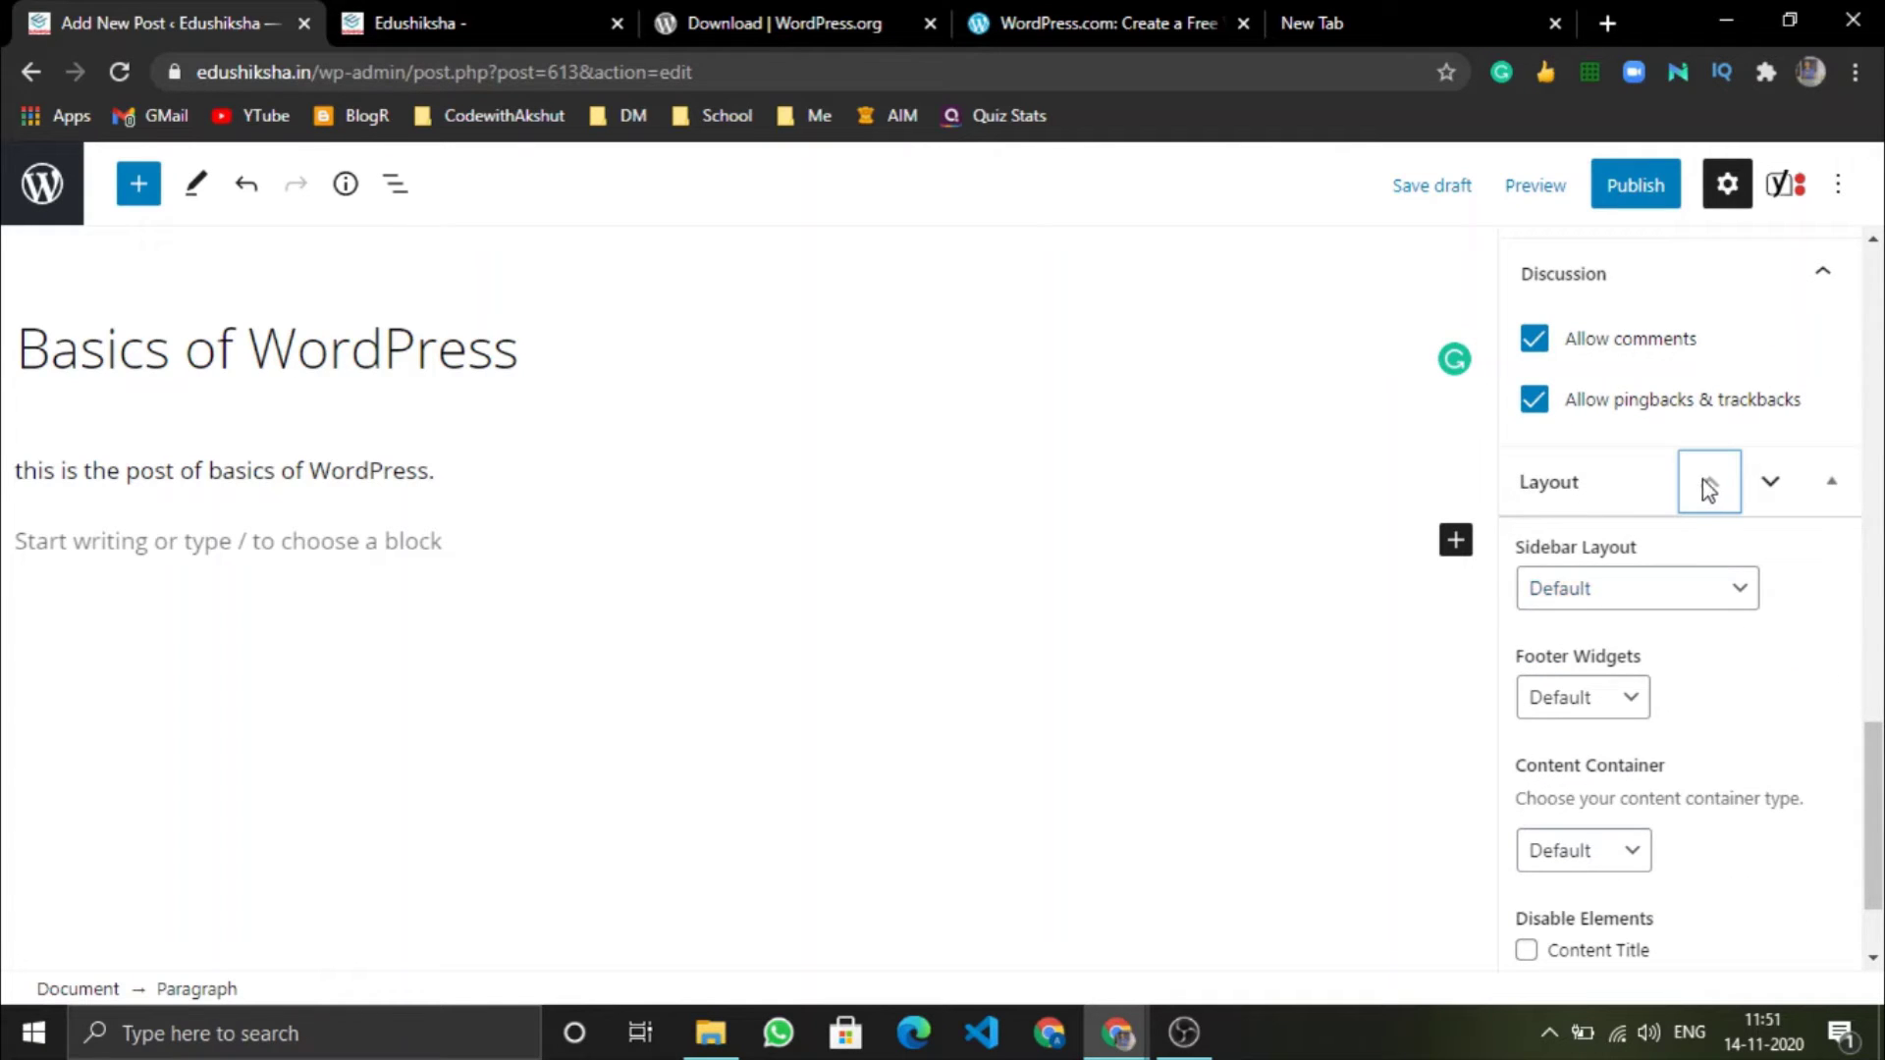
click(1771, 484)
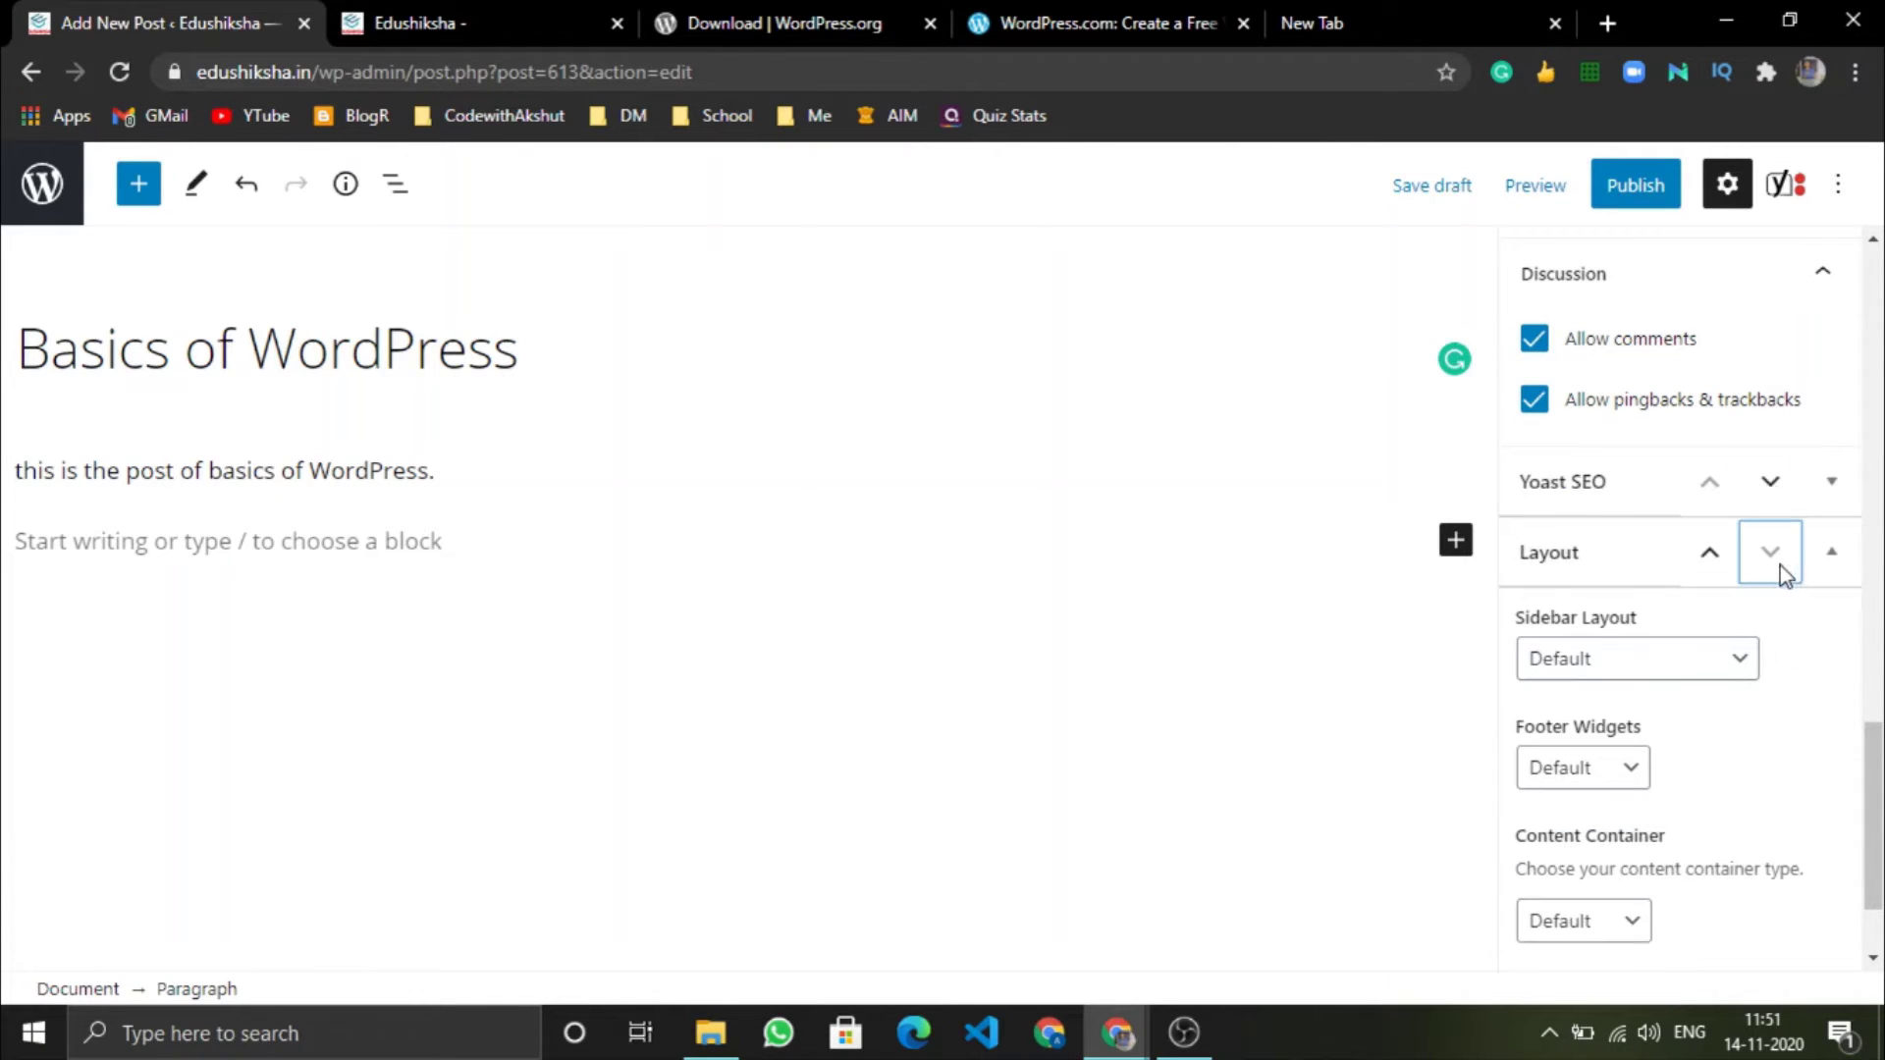
scroll(1750, 562, up, 10)
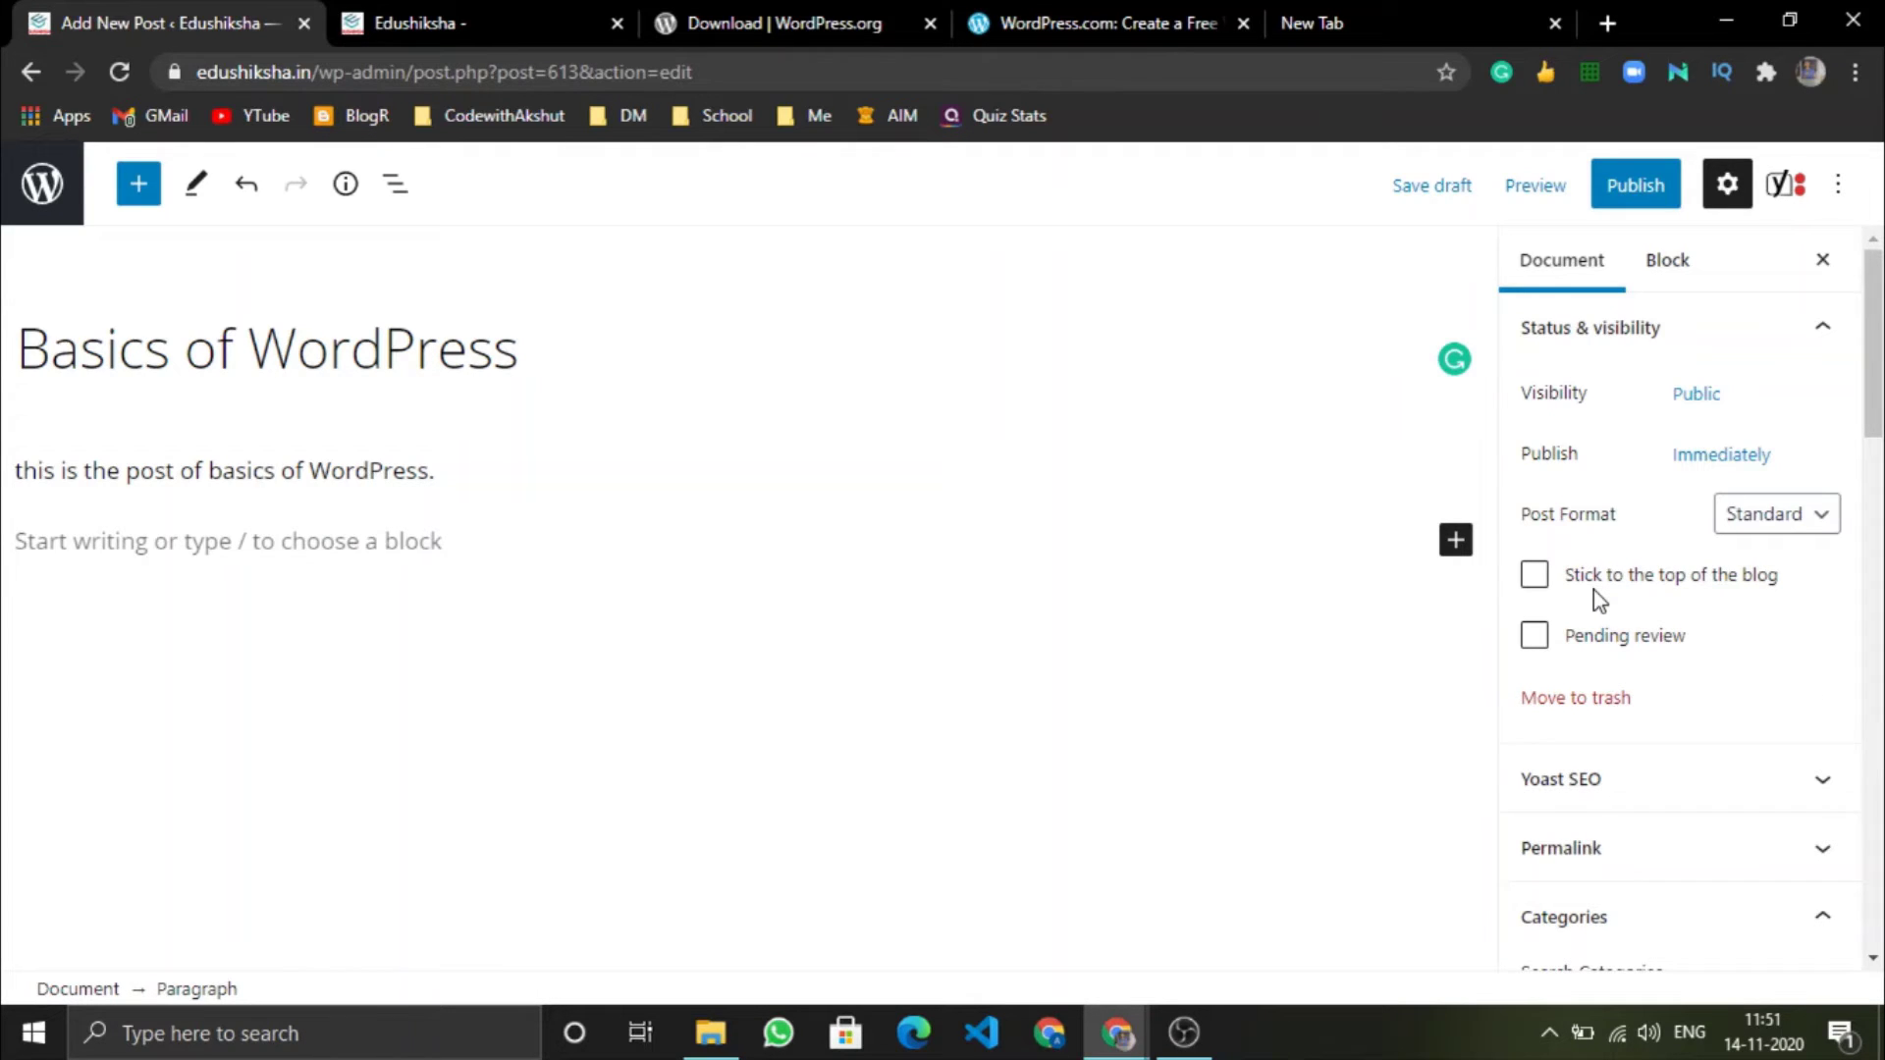
Deselect the empty block and view the editor's additional options for view modes, editor type, plugins and tools.
click(862, 727)
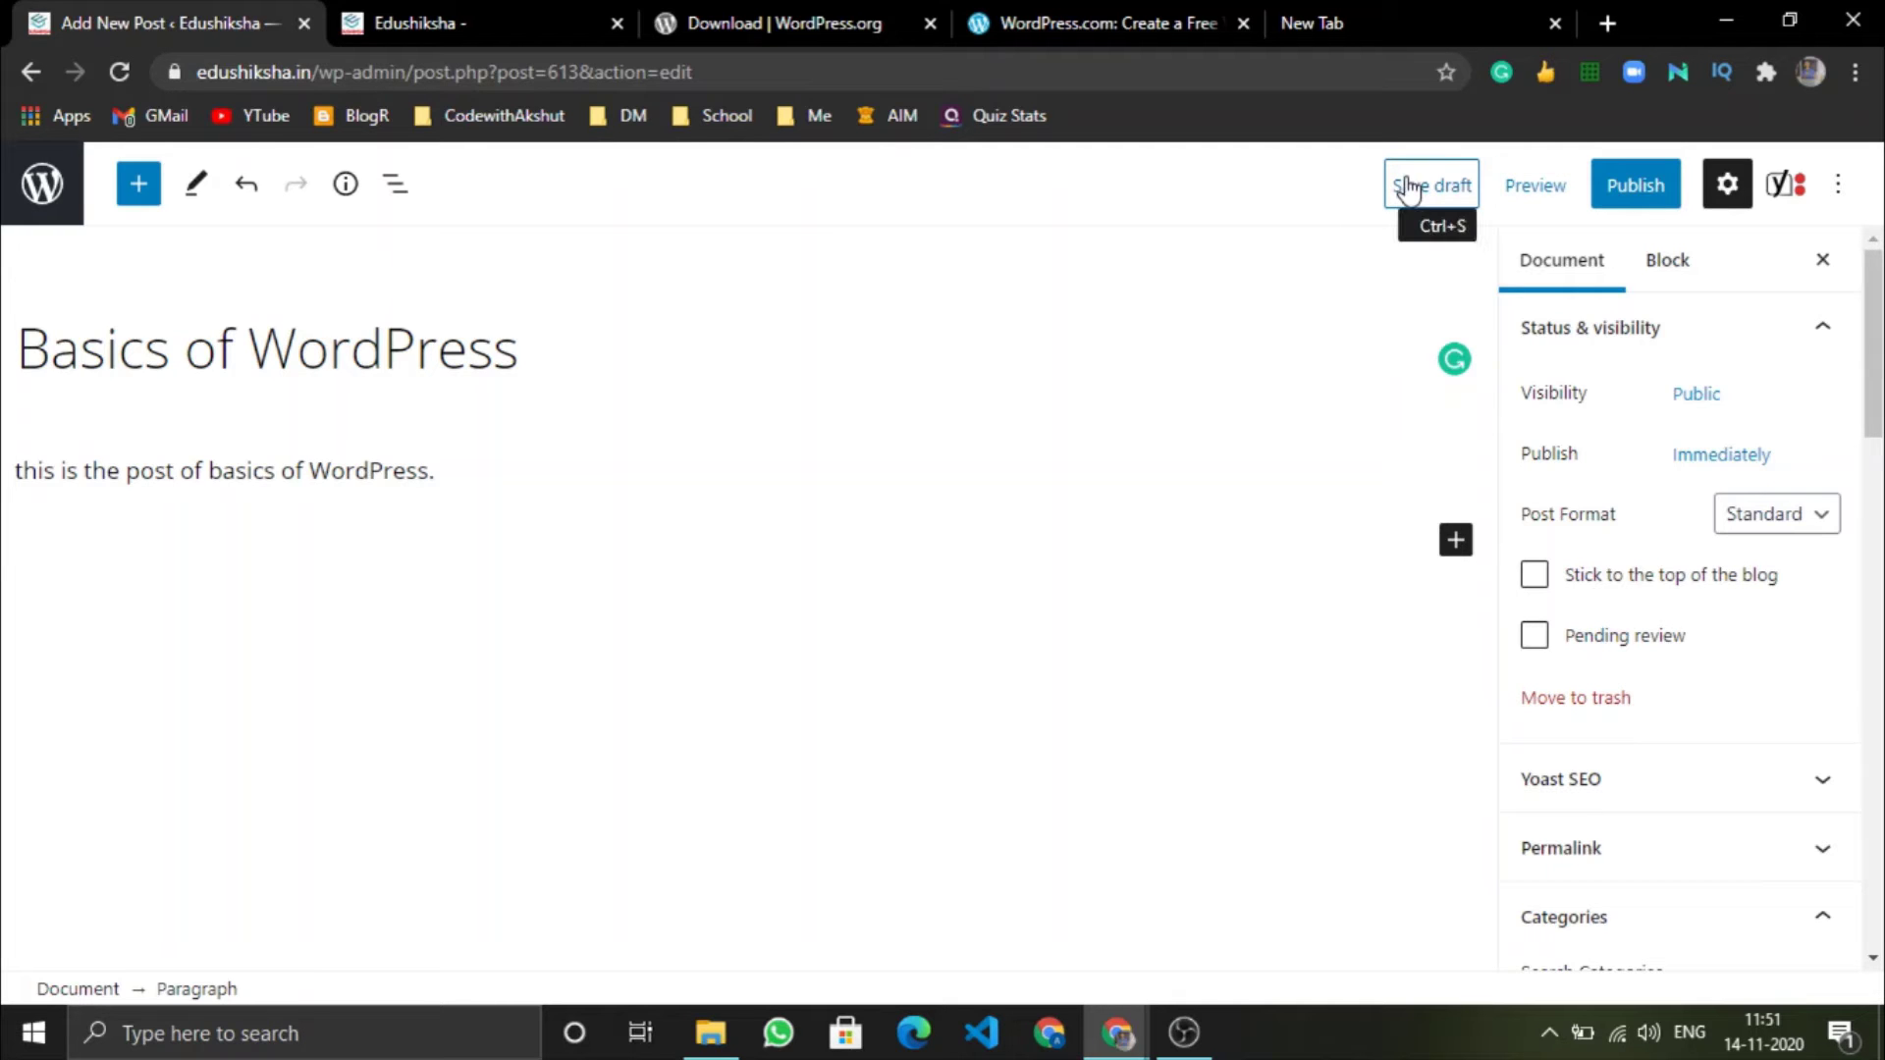
click(1170, 349)
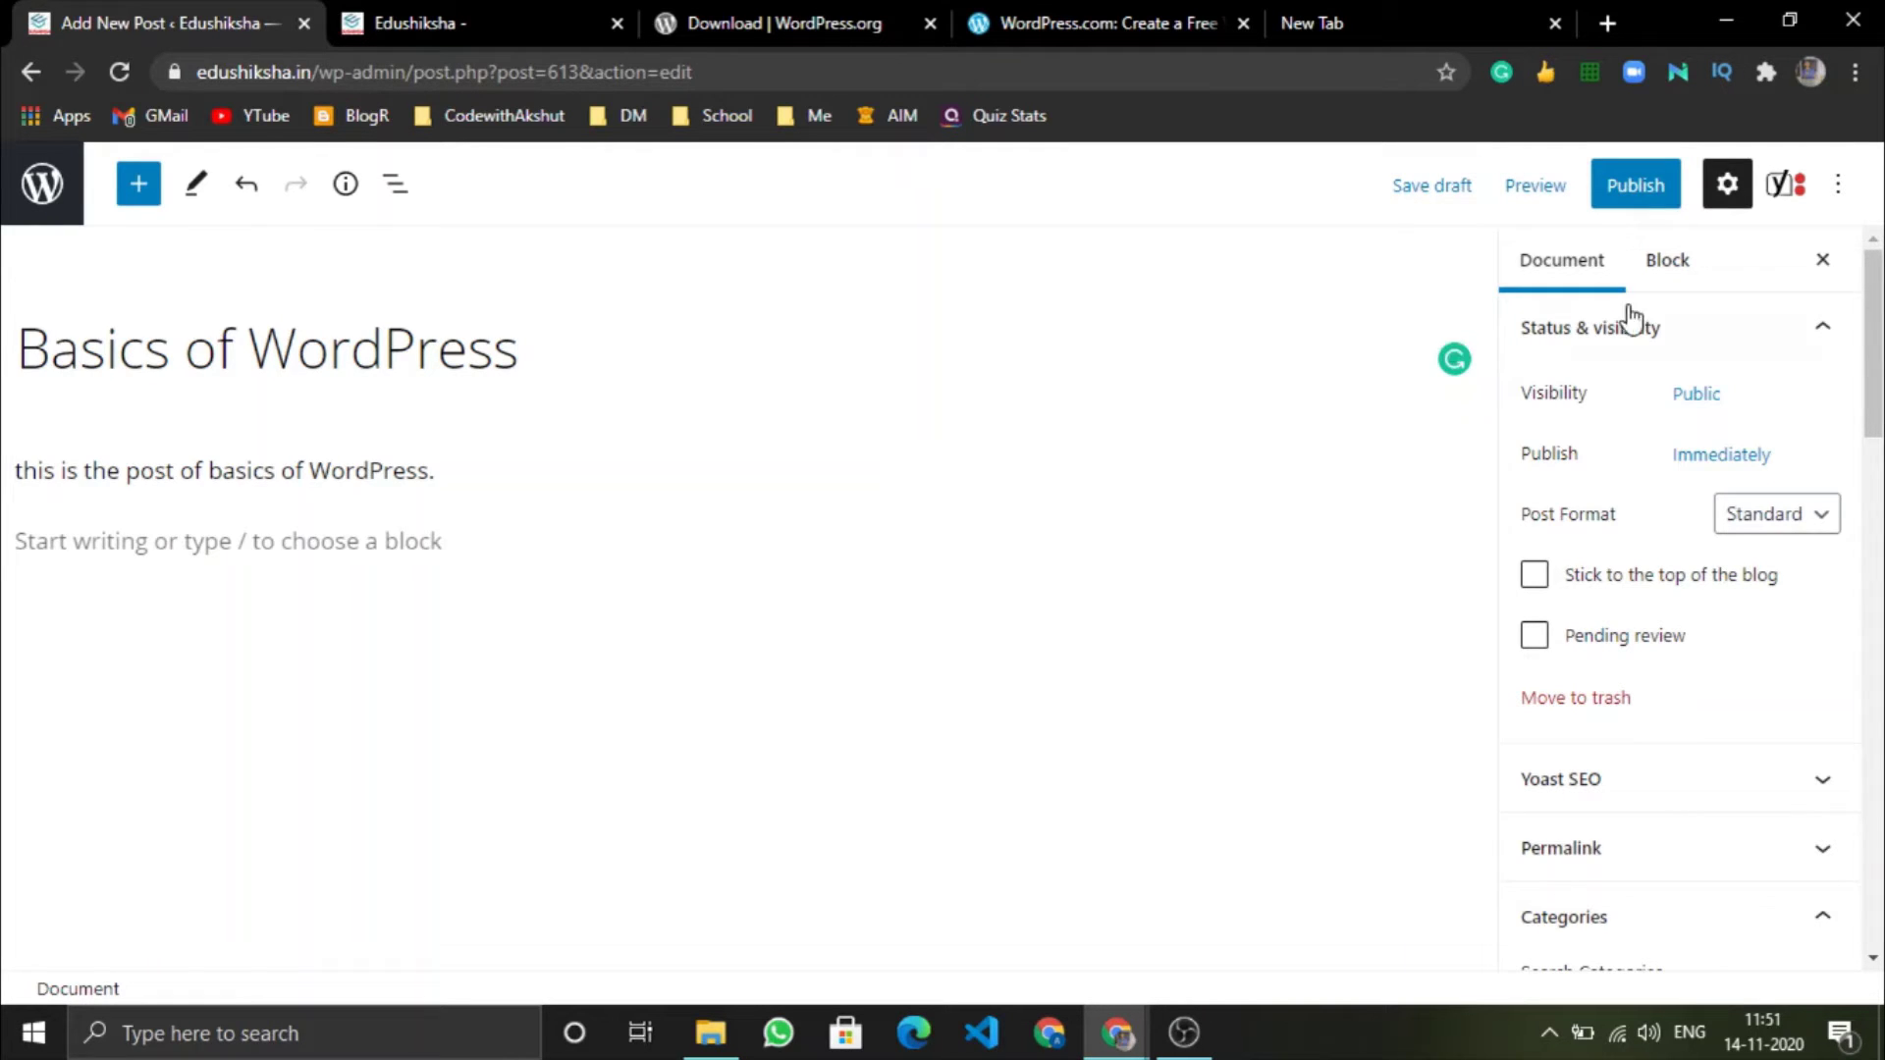
click(1846, 201)
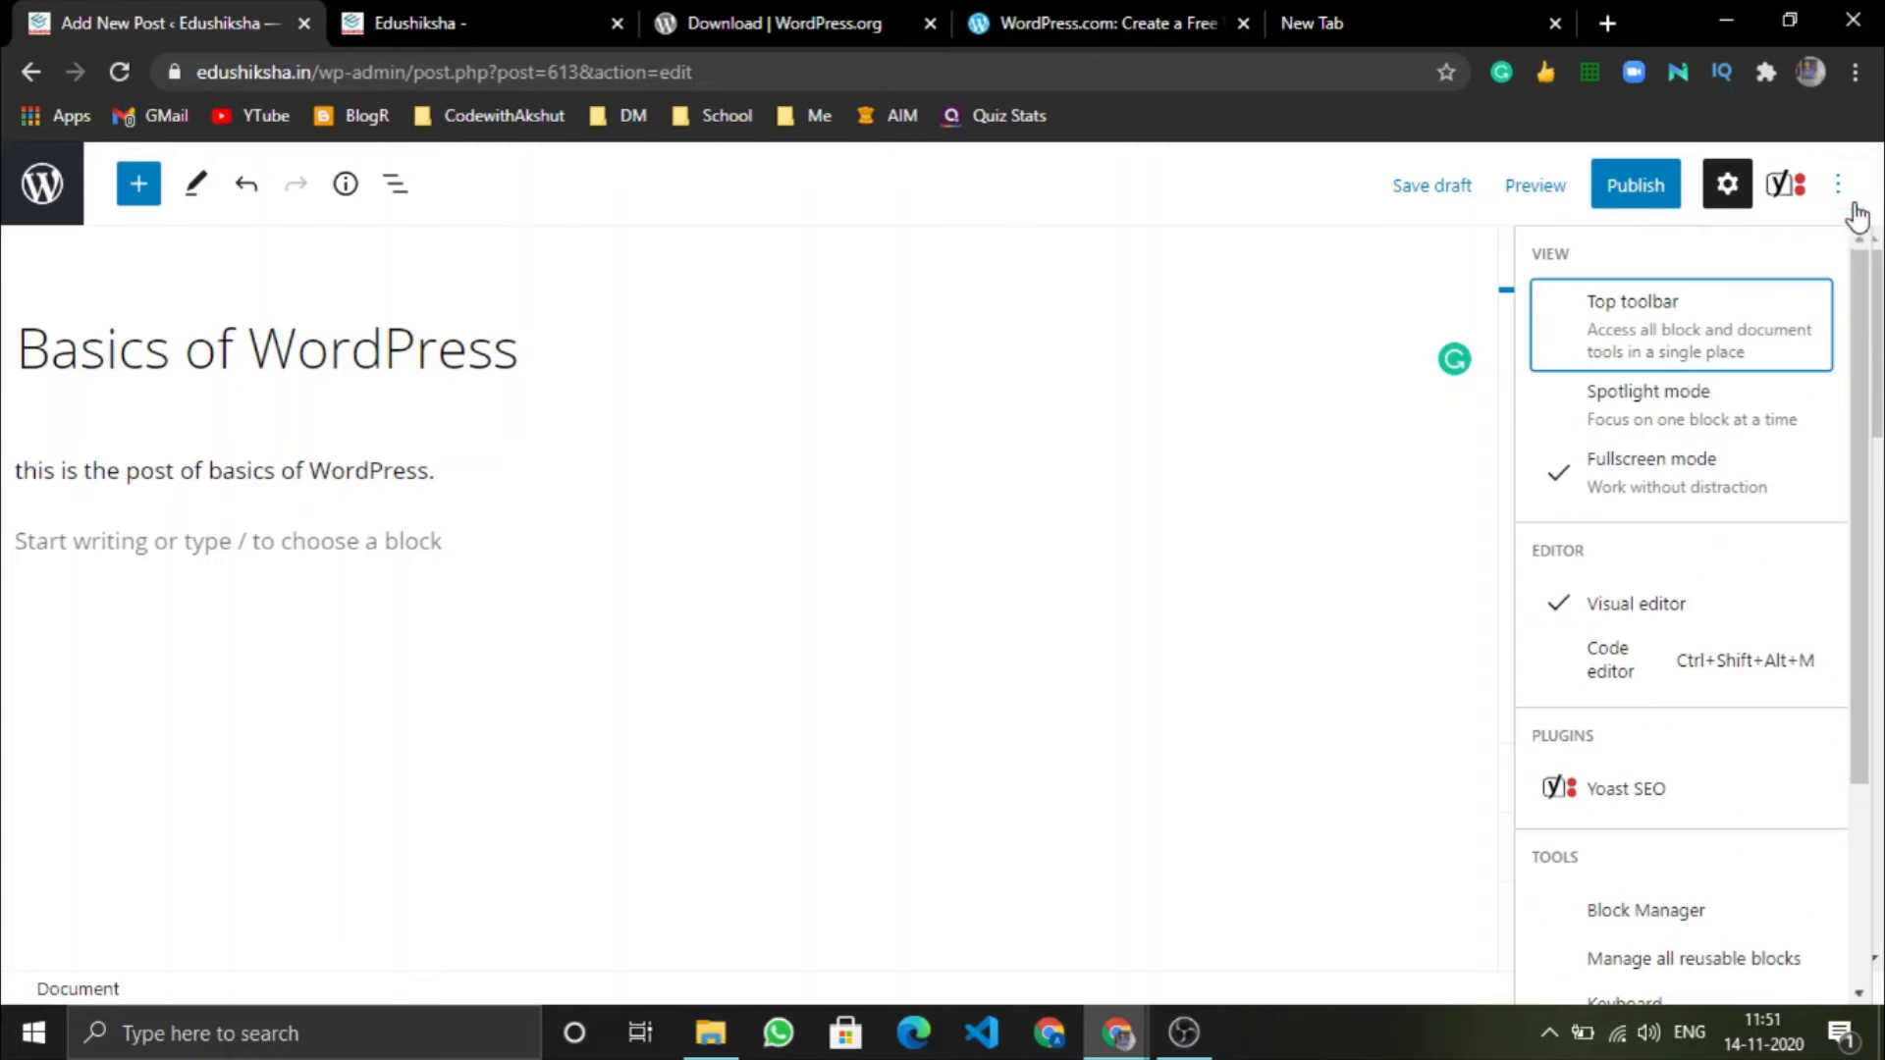
click(4, 232)
Leave the editor for the list of all posts and move the draft "Basics of WordPress" to the trash.
click(33, 208)
click(1080, 227)
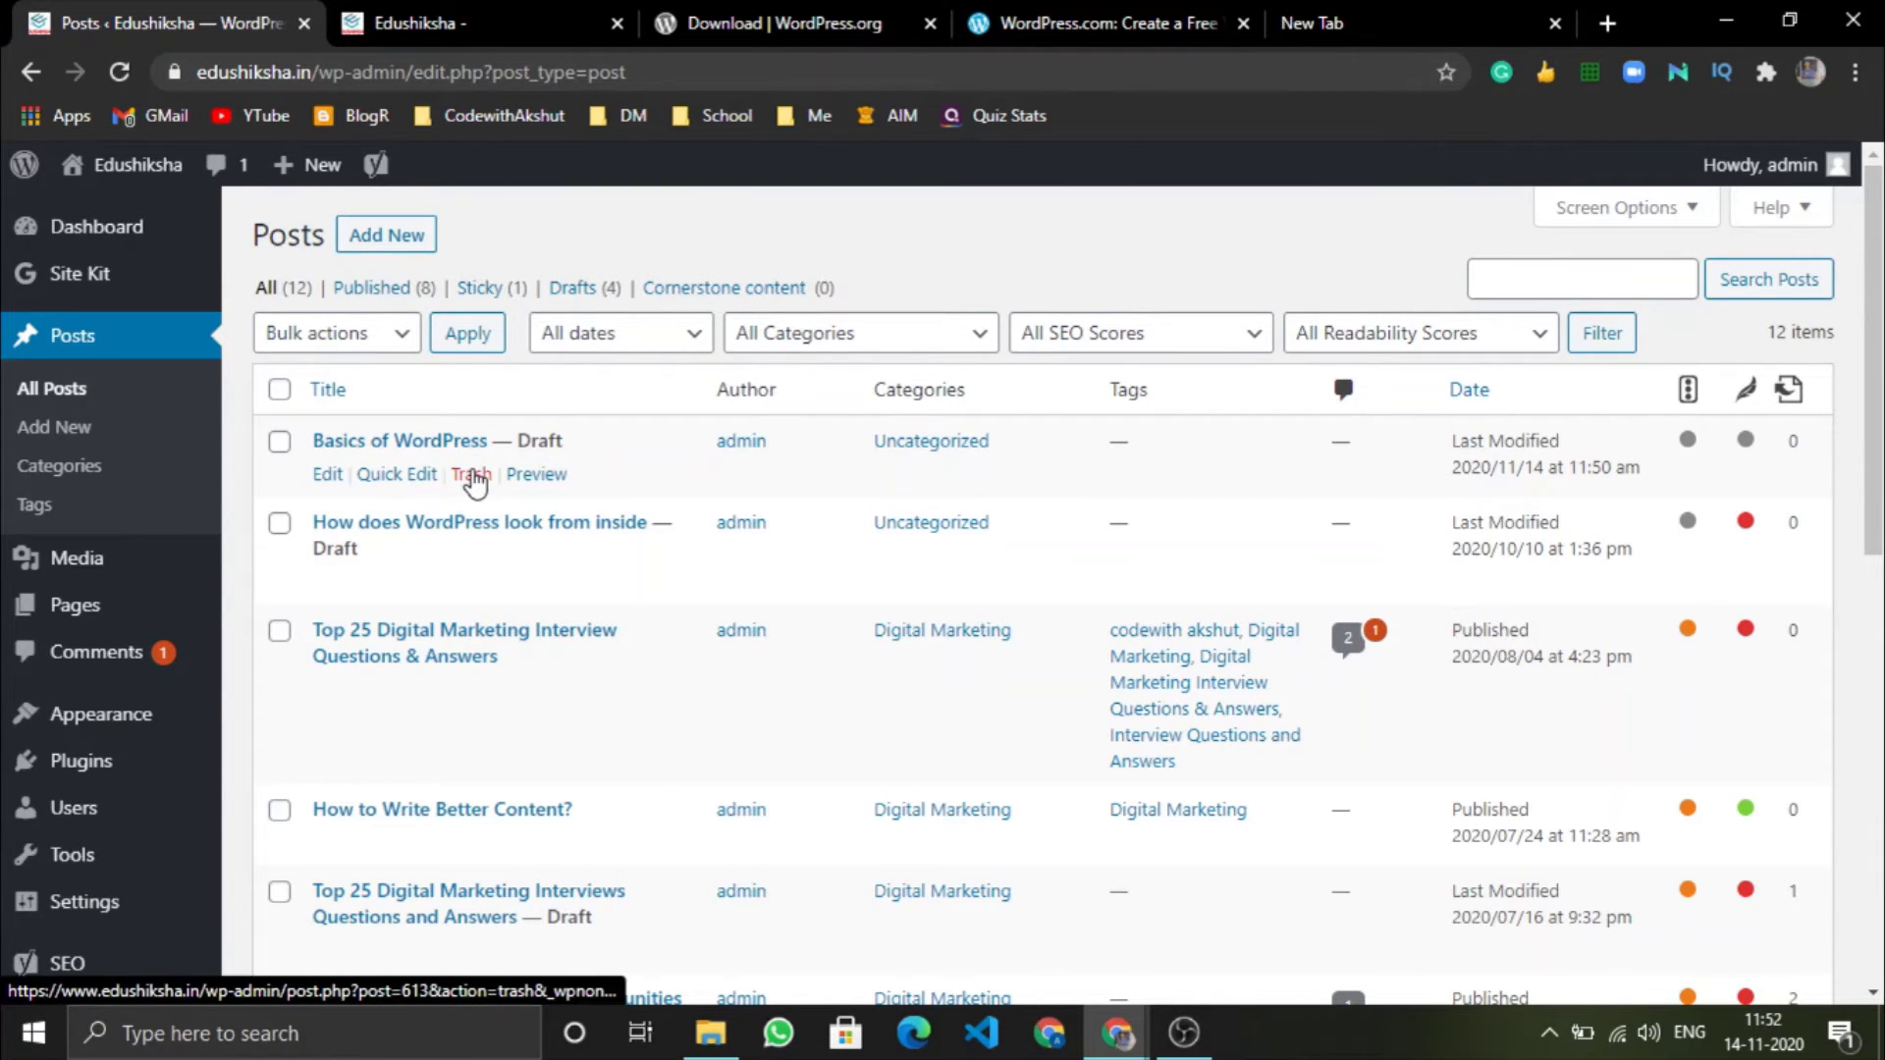
click(471, 474)
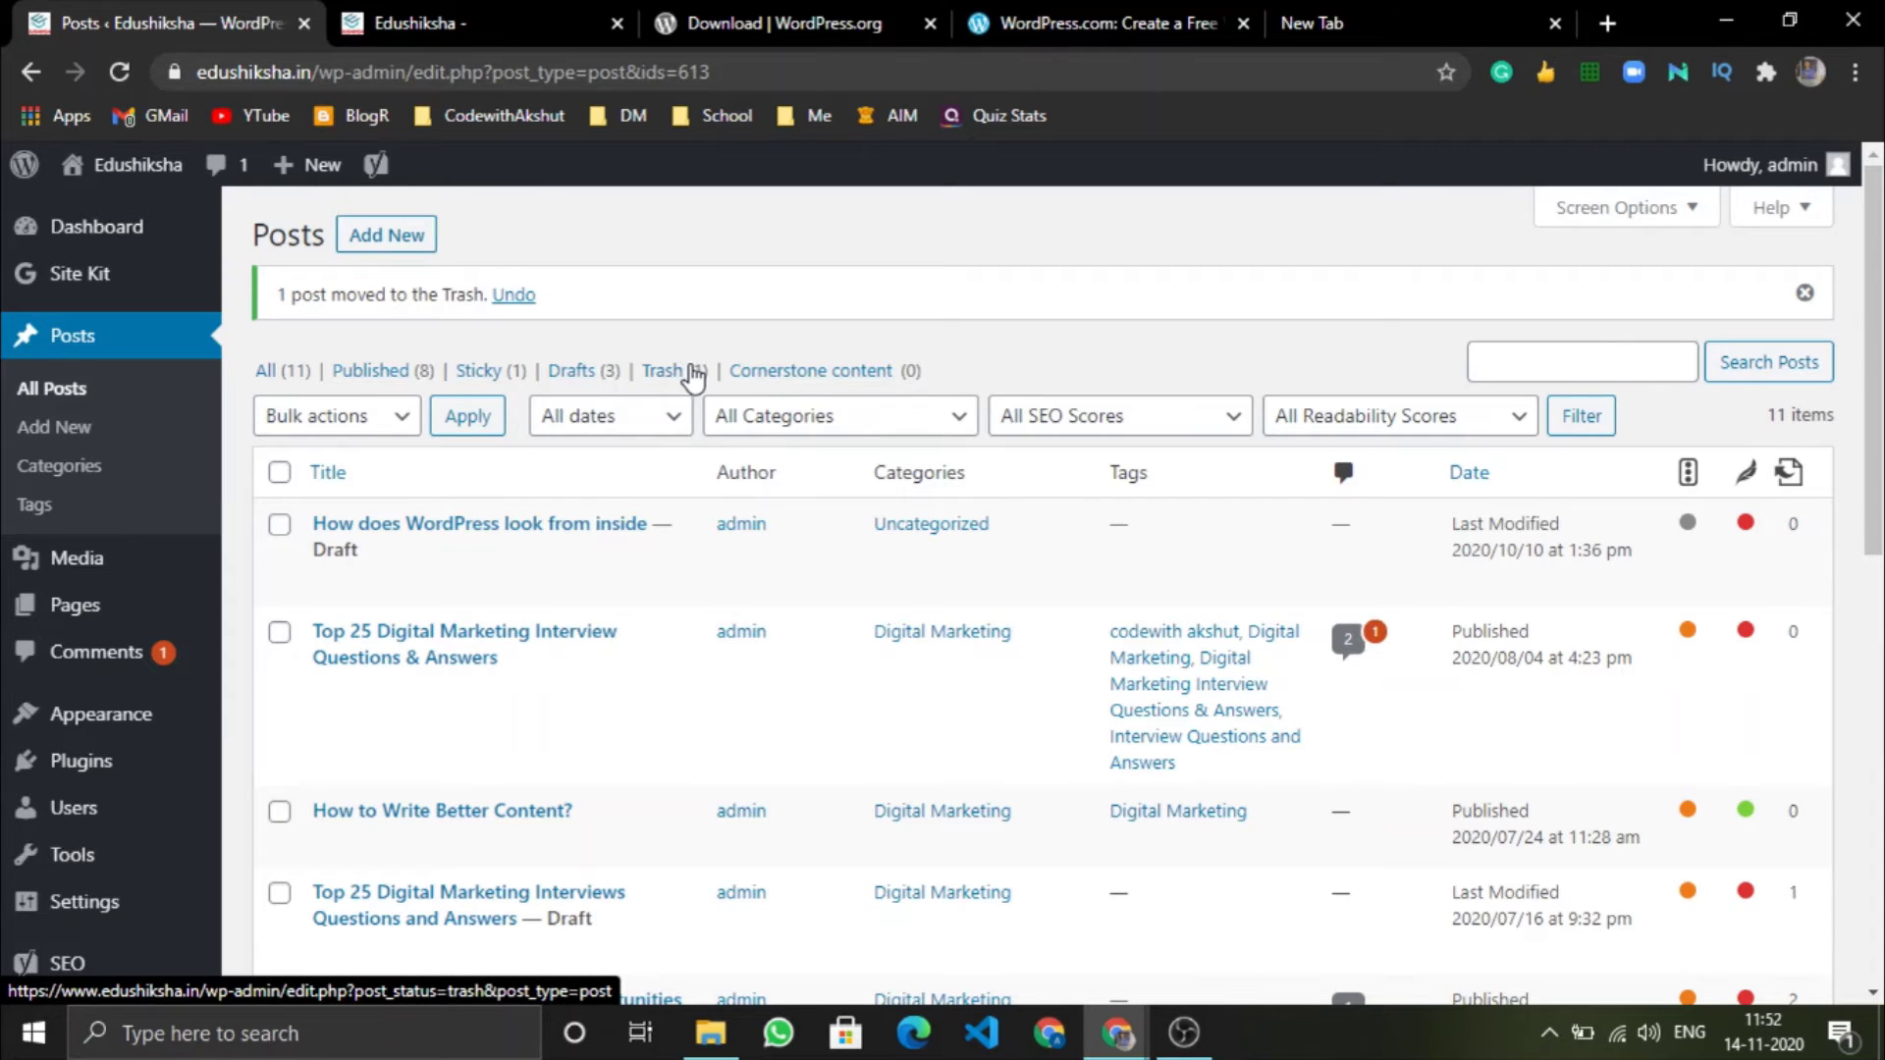
Open the Media Library and look through the uploaded images, documents, presentations and archives.
click(138, 569)
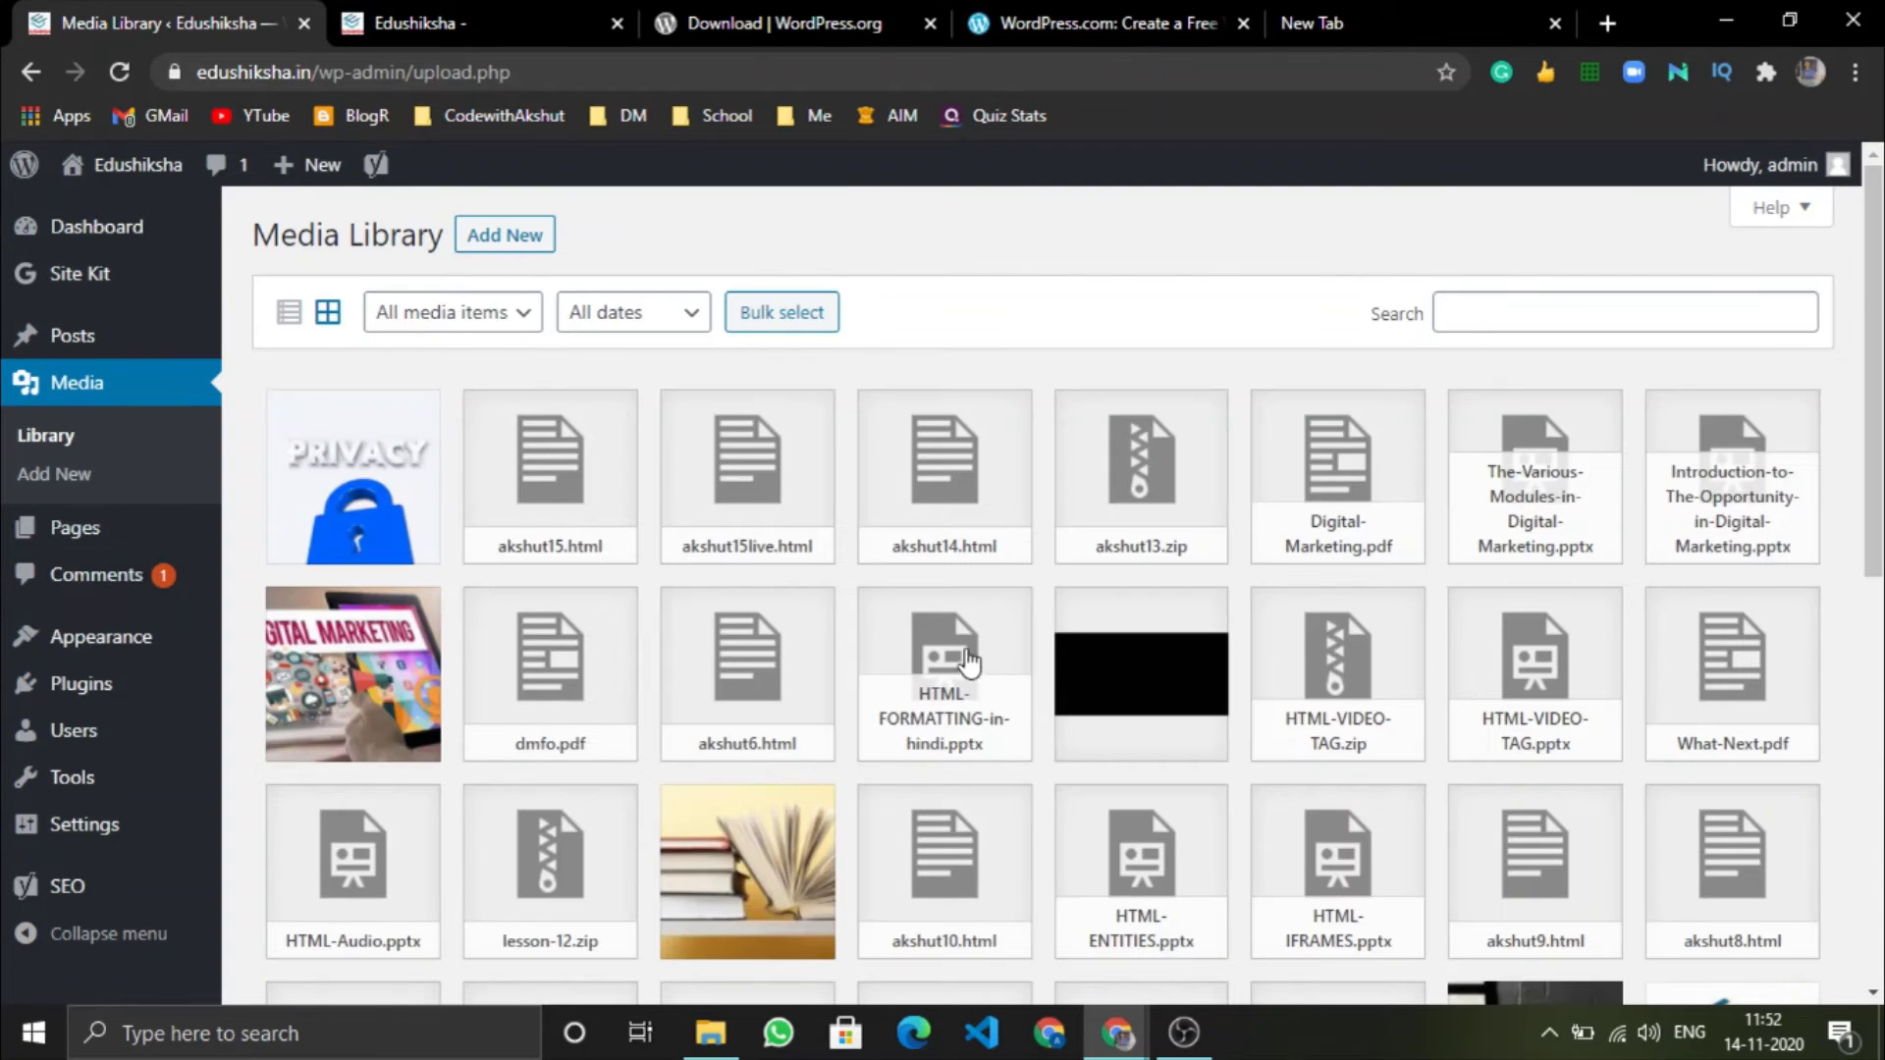
scroll(970, 663, down, 5)
scroll(969, 664, up, 5)
scroll(856, 653, down, 5)
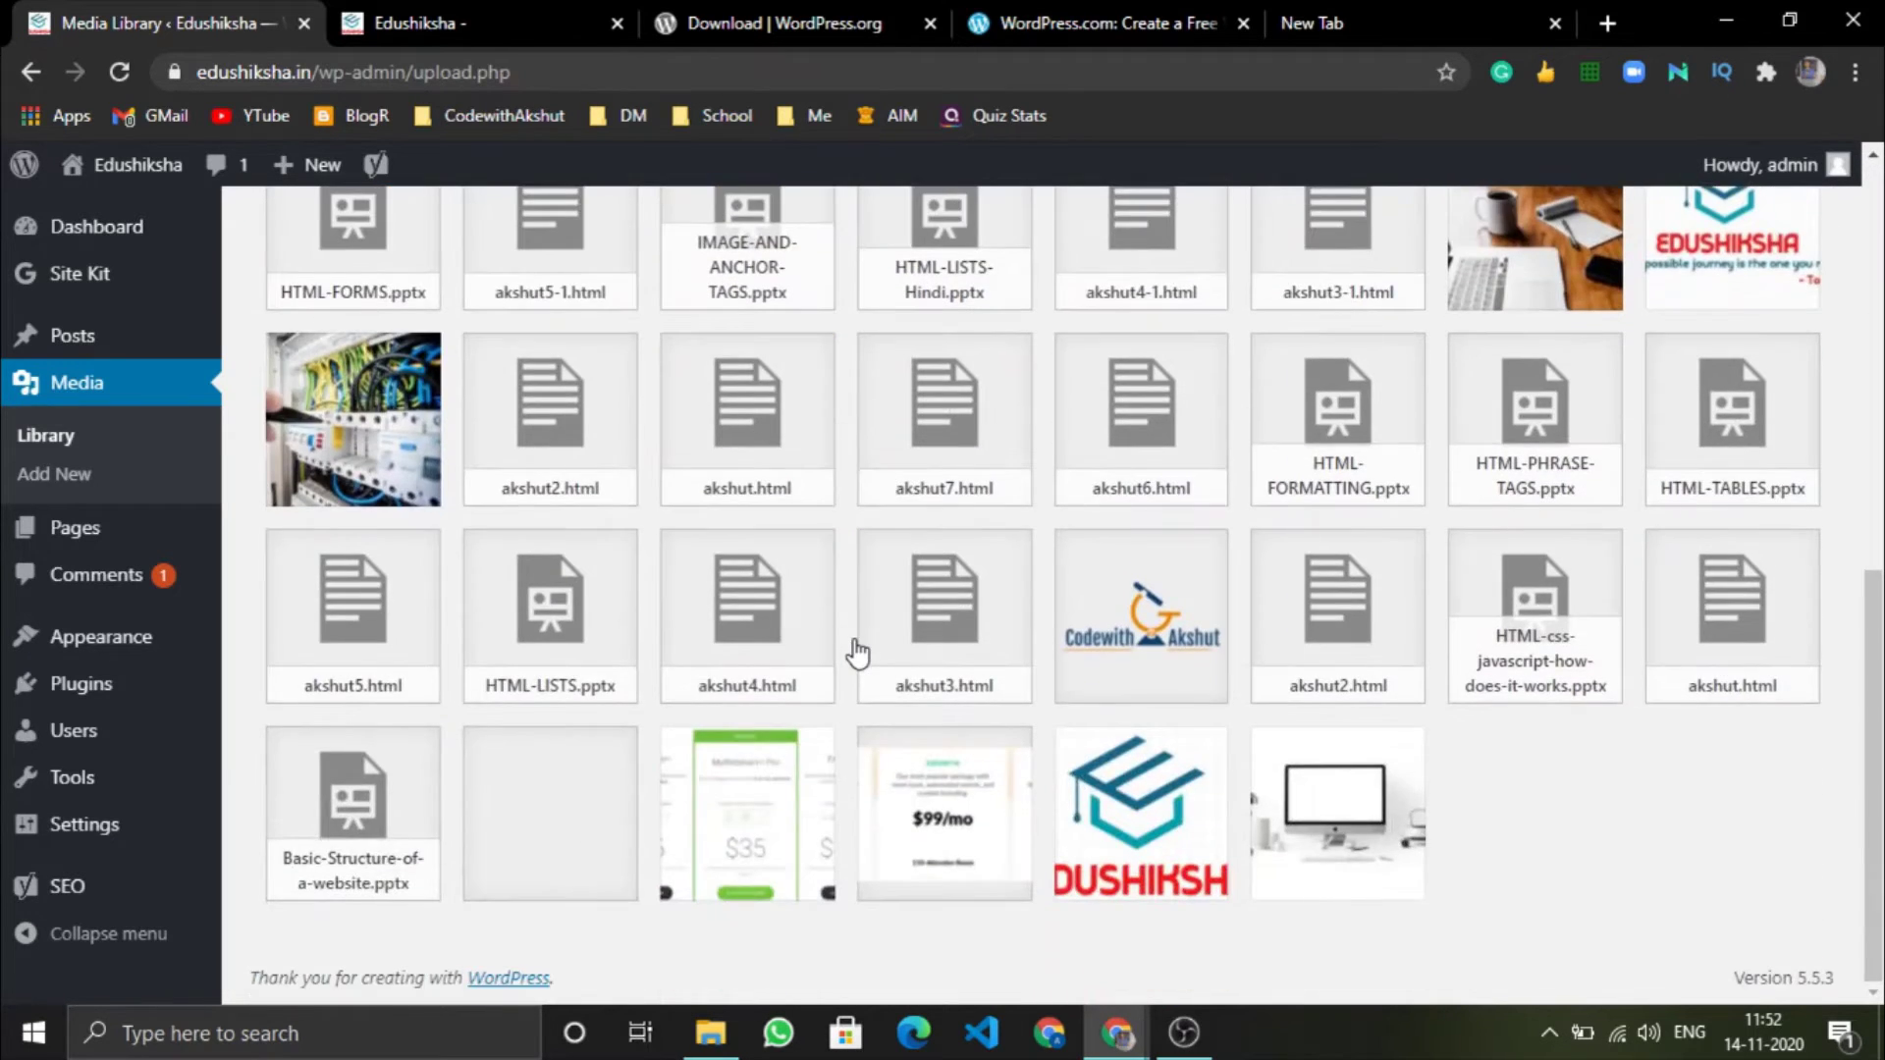
scroll(856, 653, up, 5)
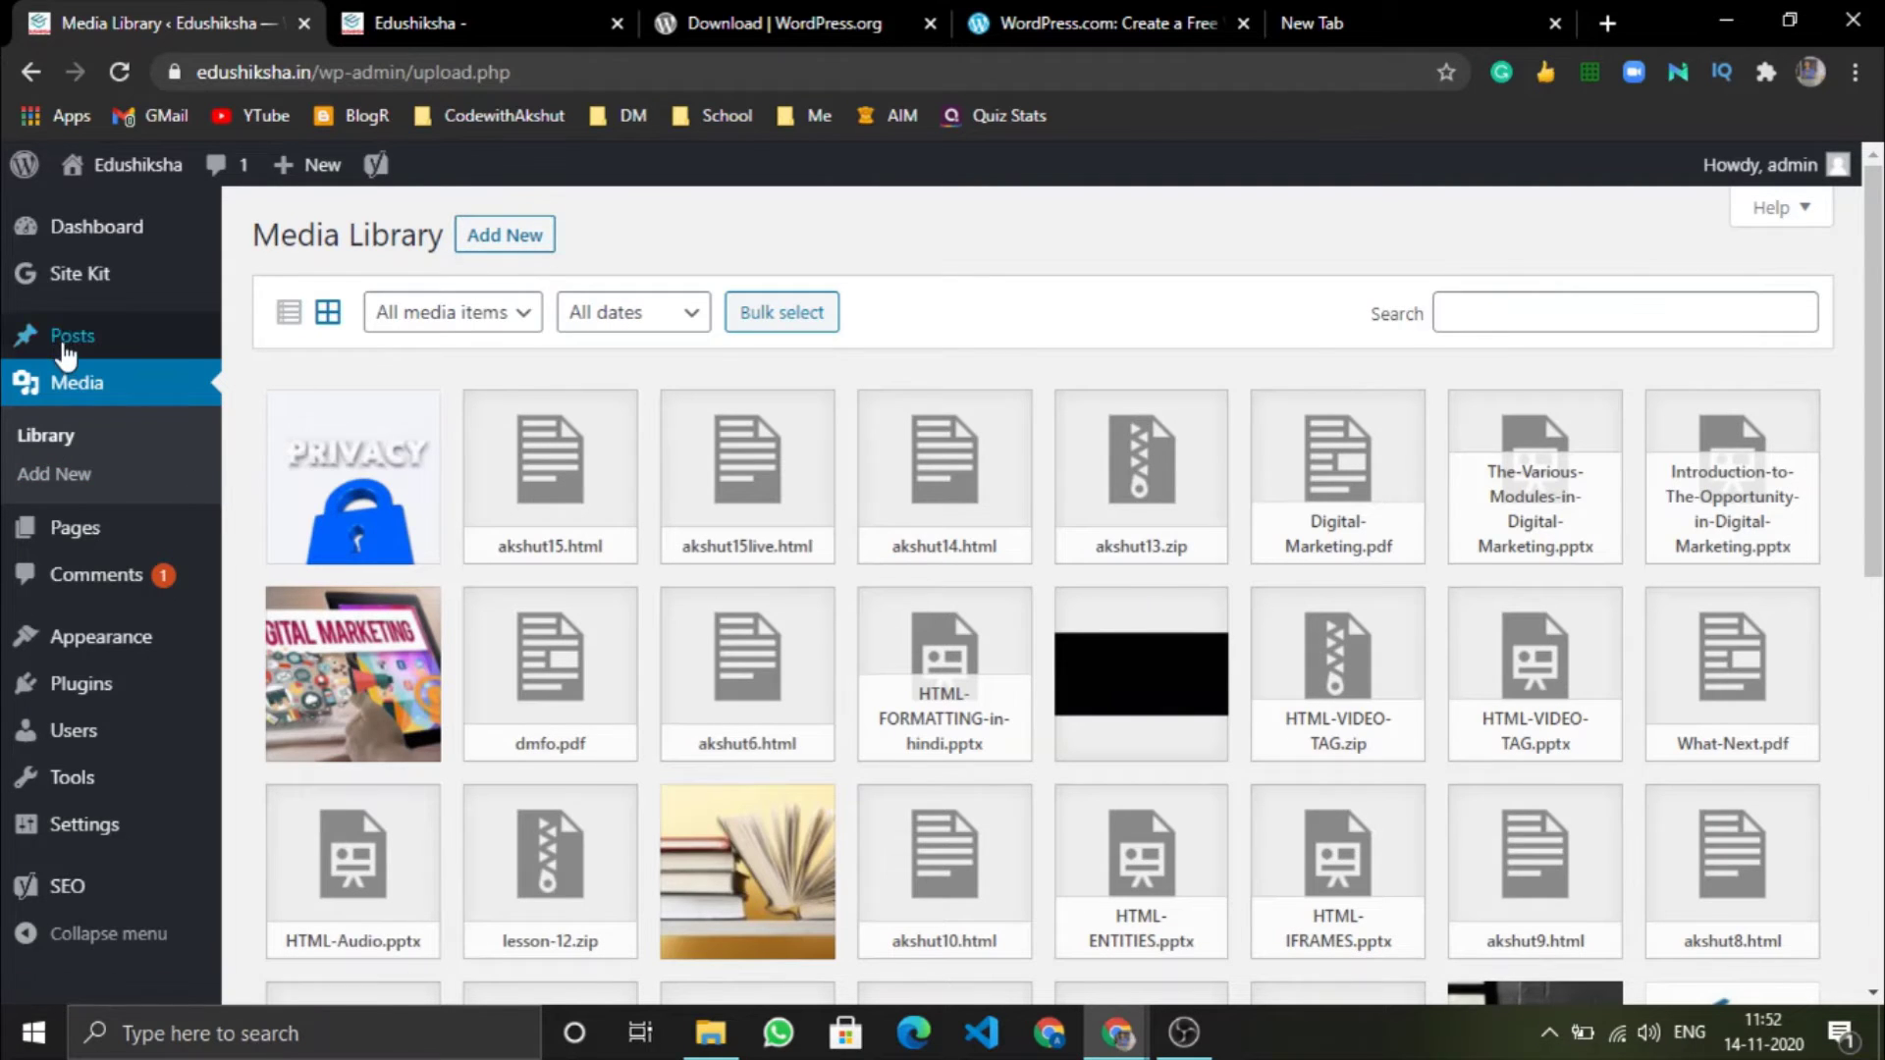
mouse_move(71, 355)
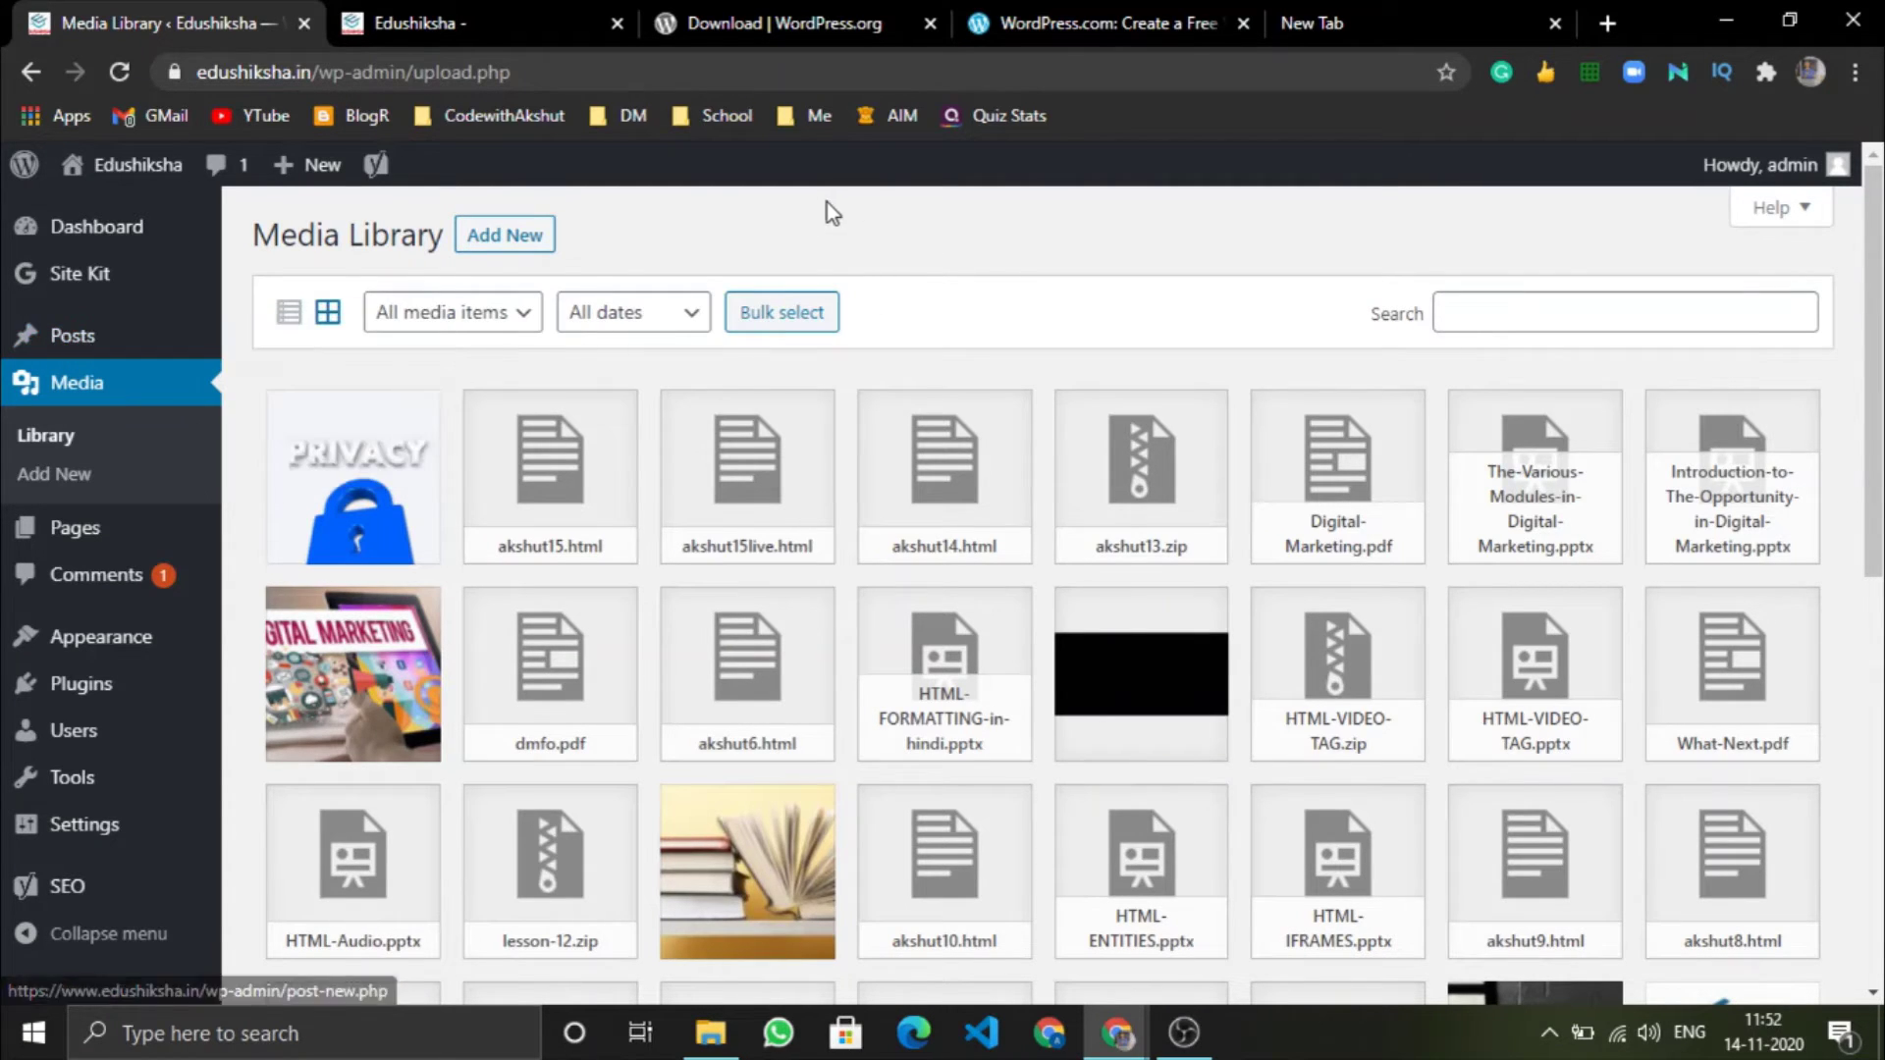
Open the list of all pages, and switch to the live Edushiksha homepage to examine its navigation menu and newest post.
click(70, 554)
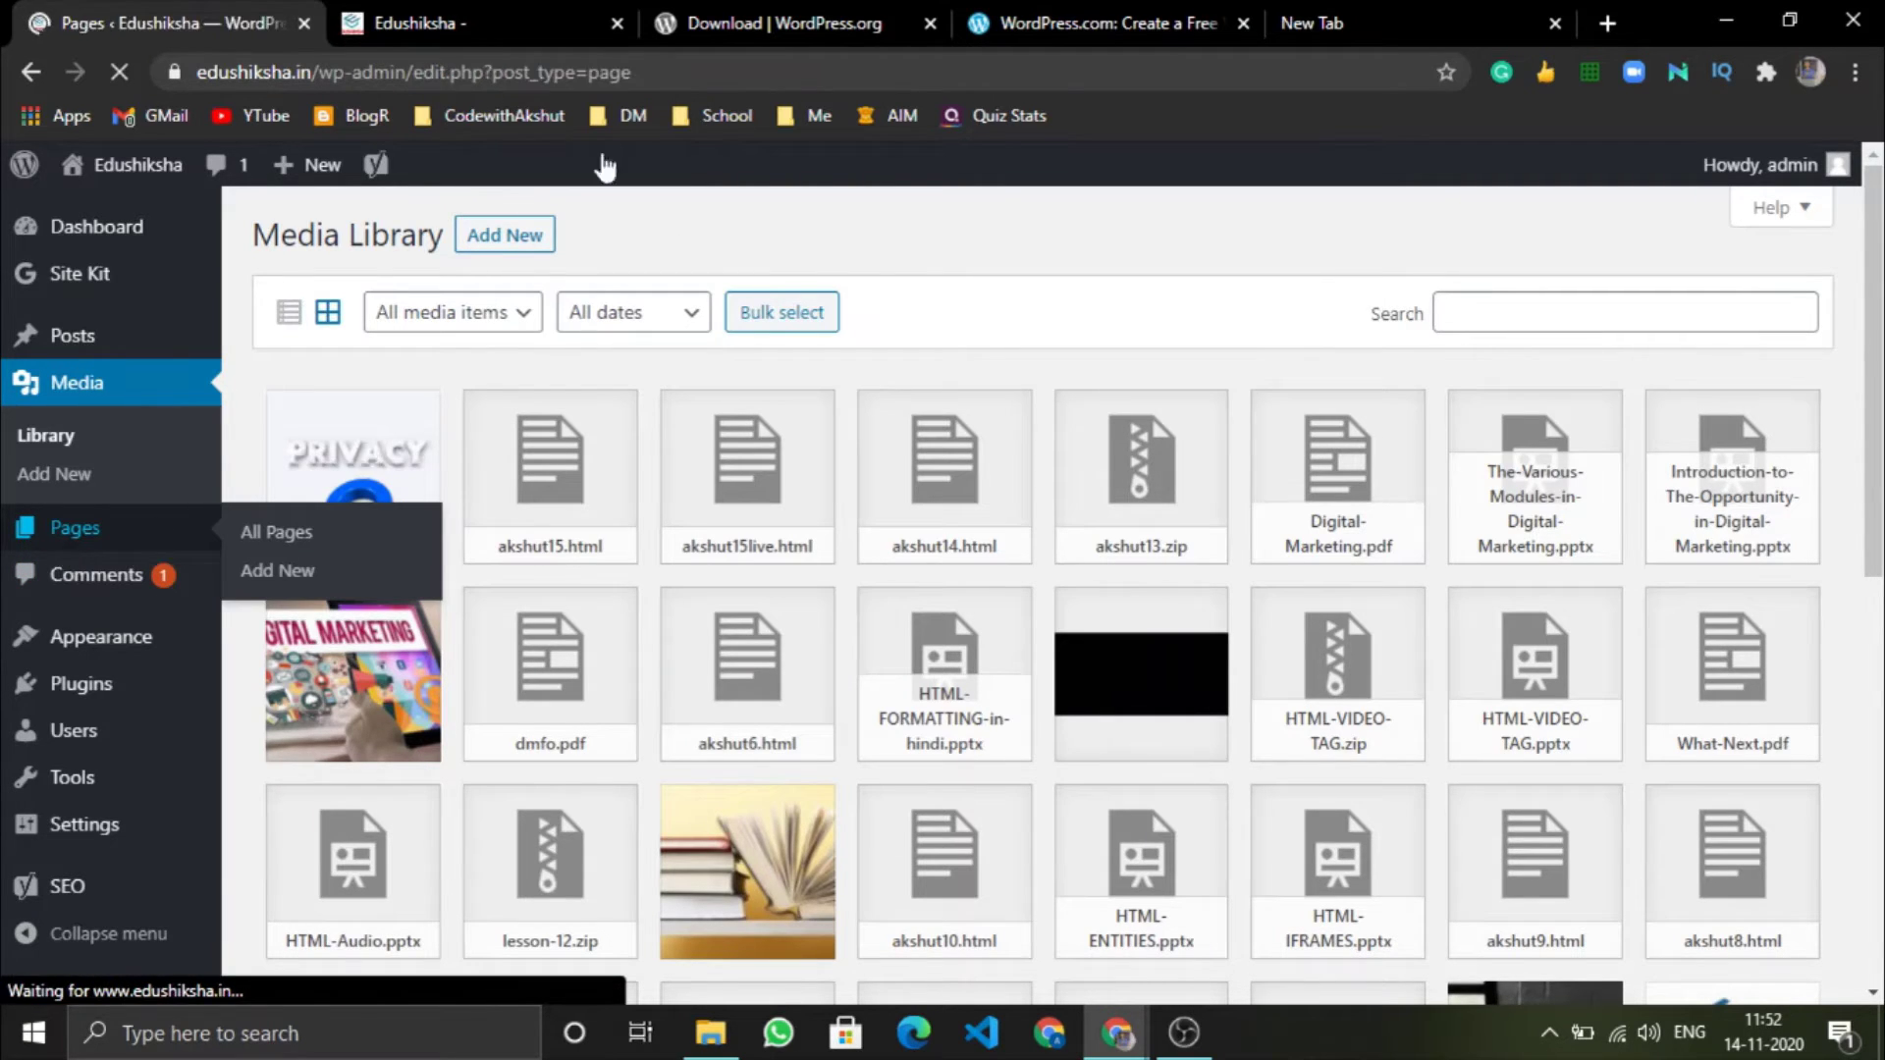
click(540, 17)
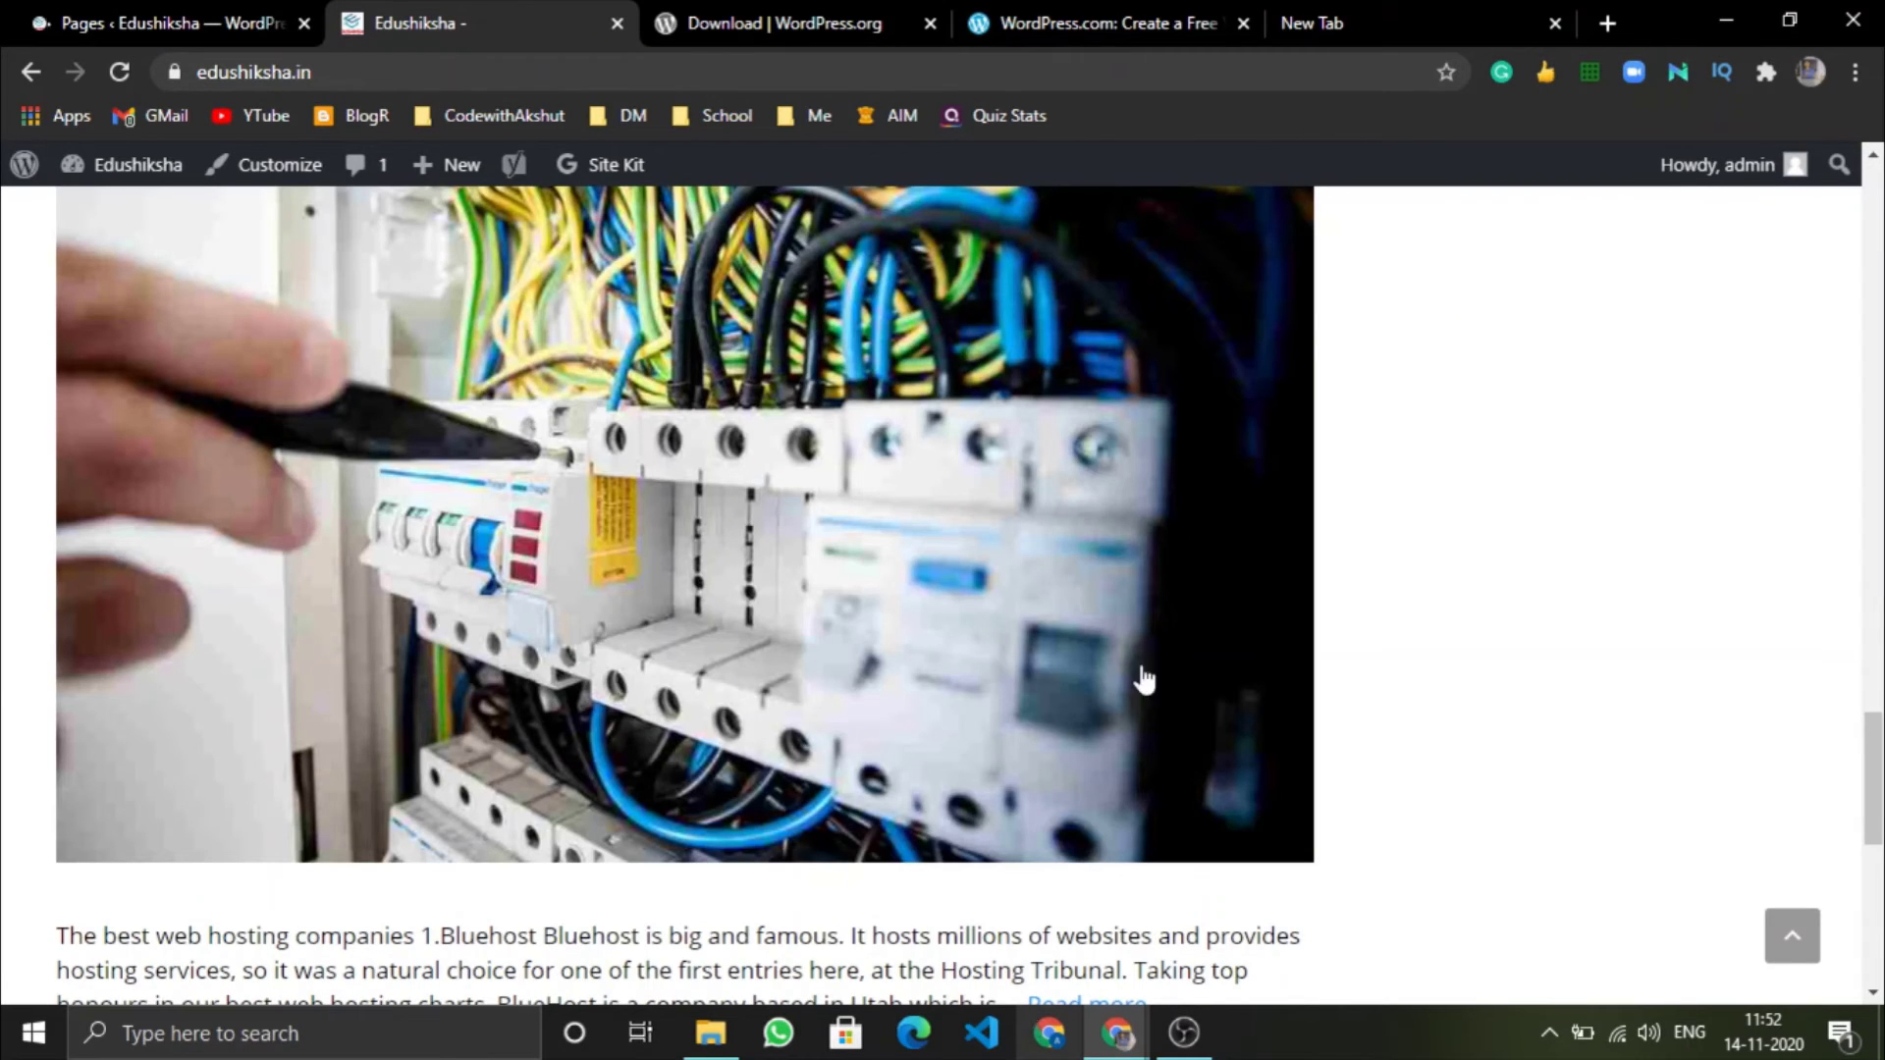
scroll(1140, 678, up, 15)
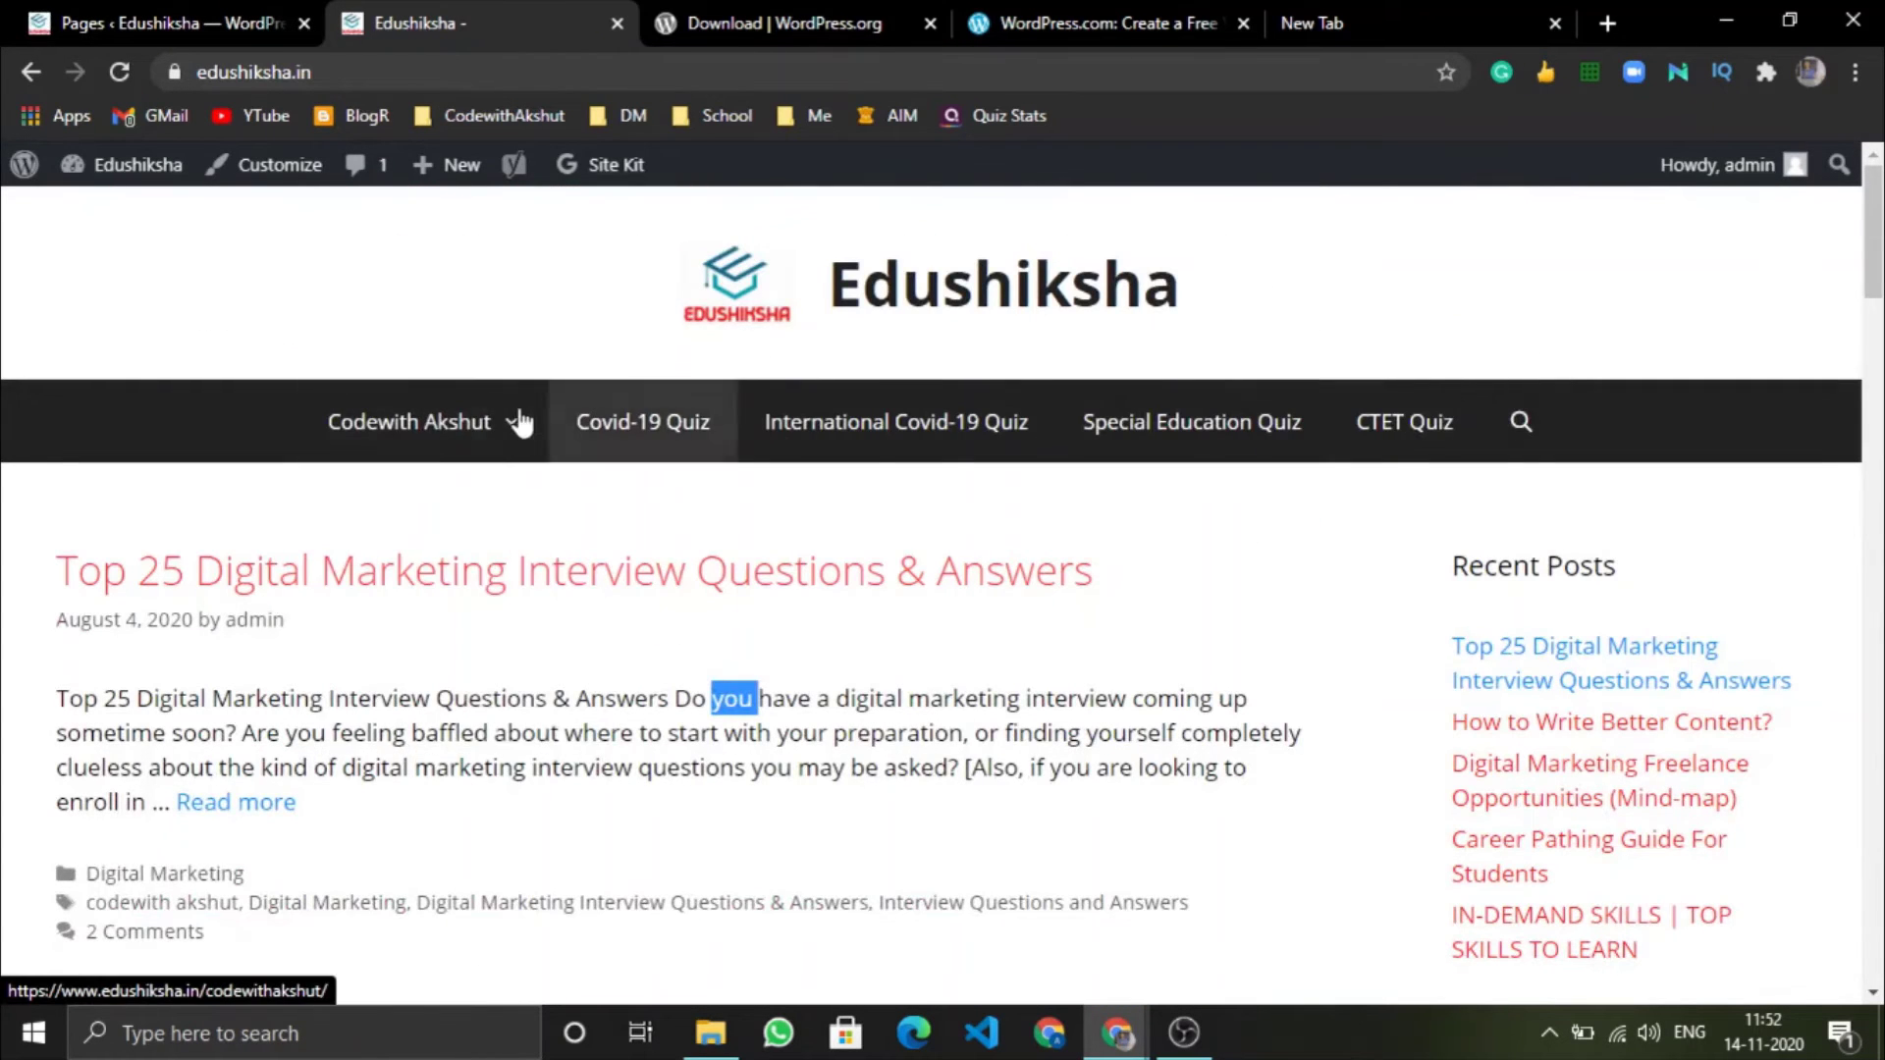
click(257, 540)
drag(640, 766, 1016, 815)
click(820, 739)
mouse_move(640, 768)
mouse_down()
mouse_move(307, 768)
mouse_move(169, 802)
mouse_move(118, 768)
mouse_move(641, 768)
mouse_up()
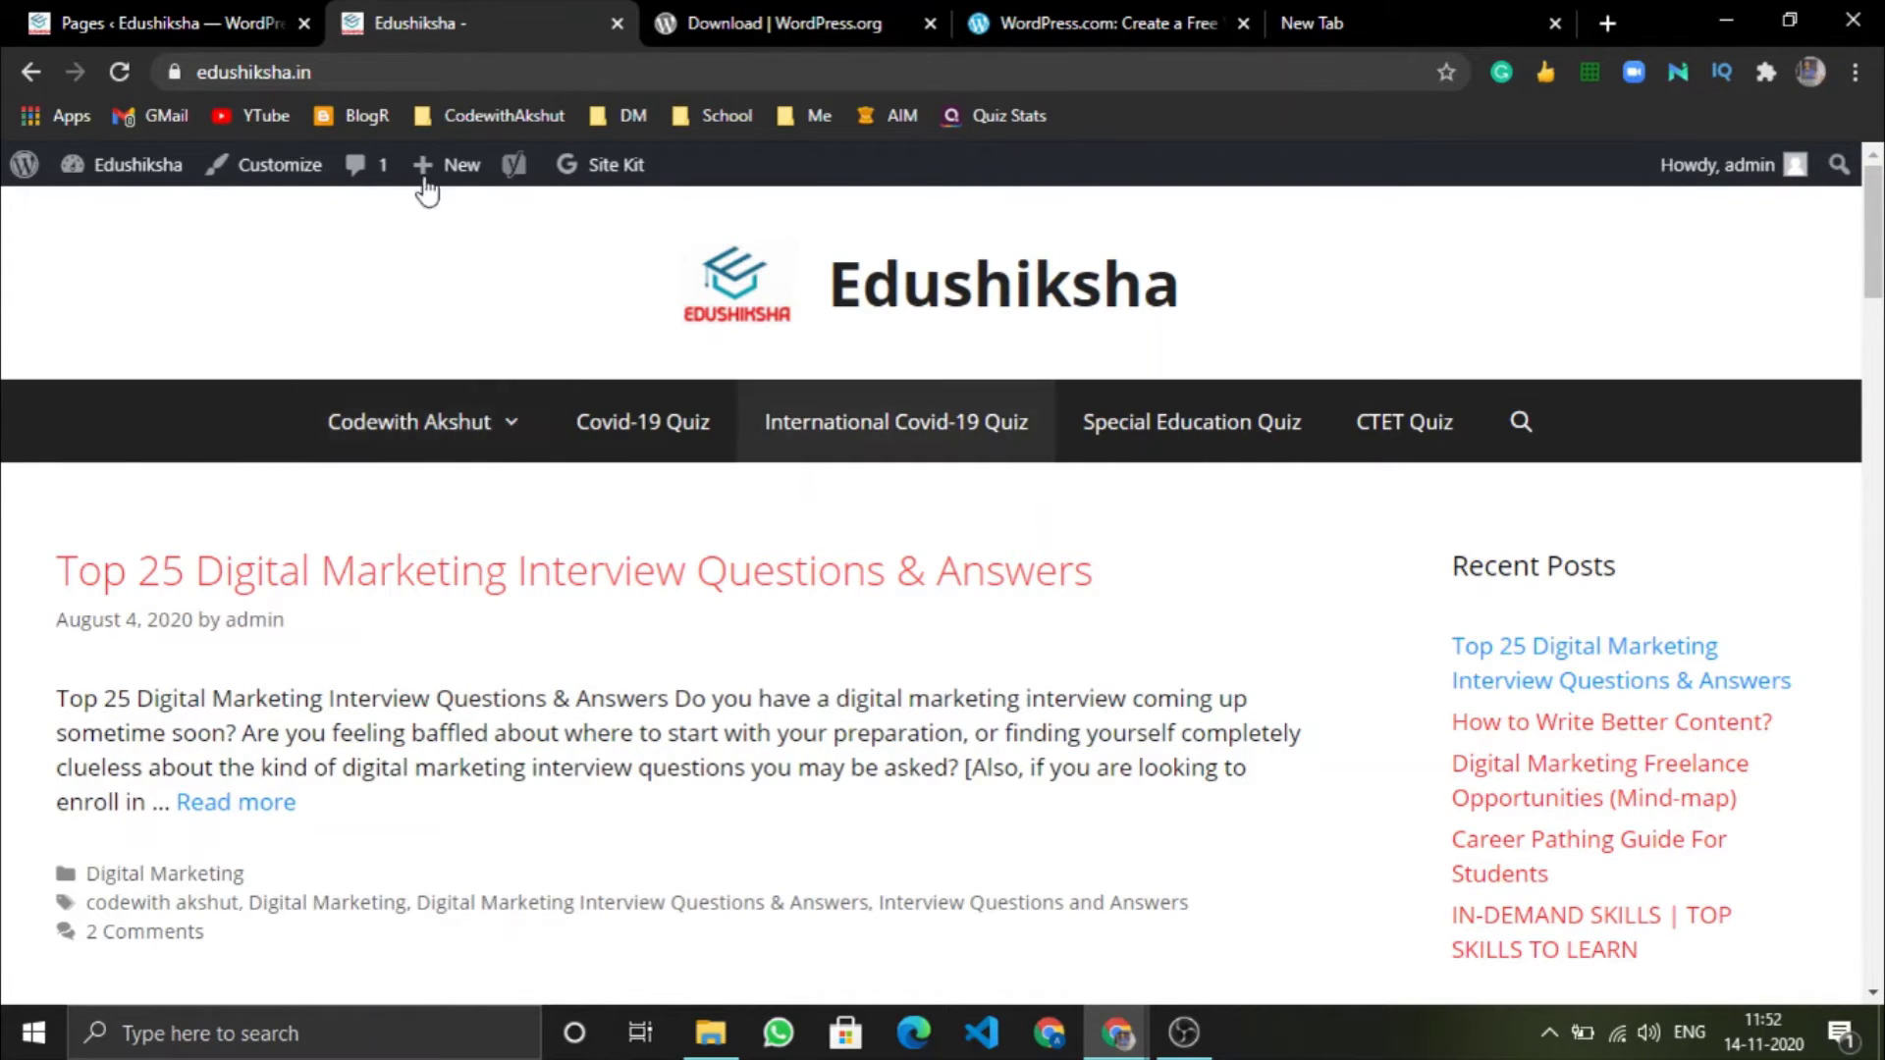
Look through the homepage's blog posts and compare them with the pages linked in the navigation menu.
scroll(412, 644, down, 20)
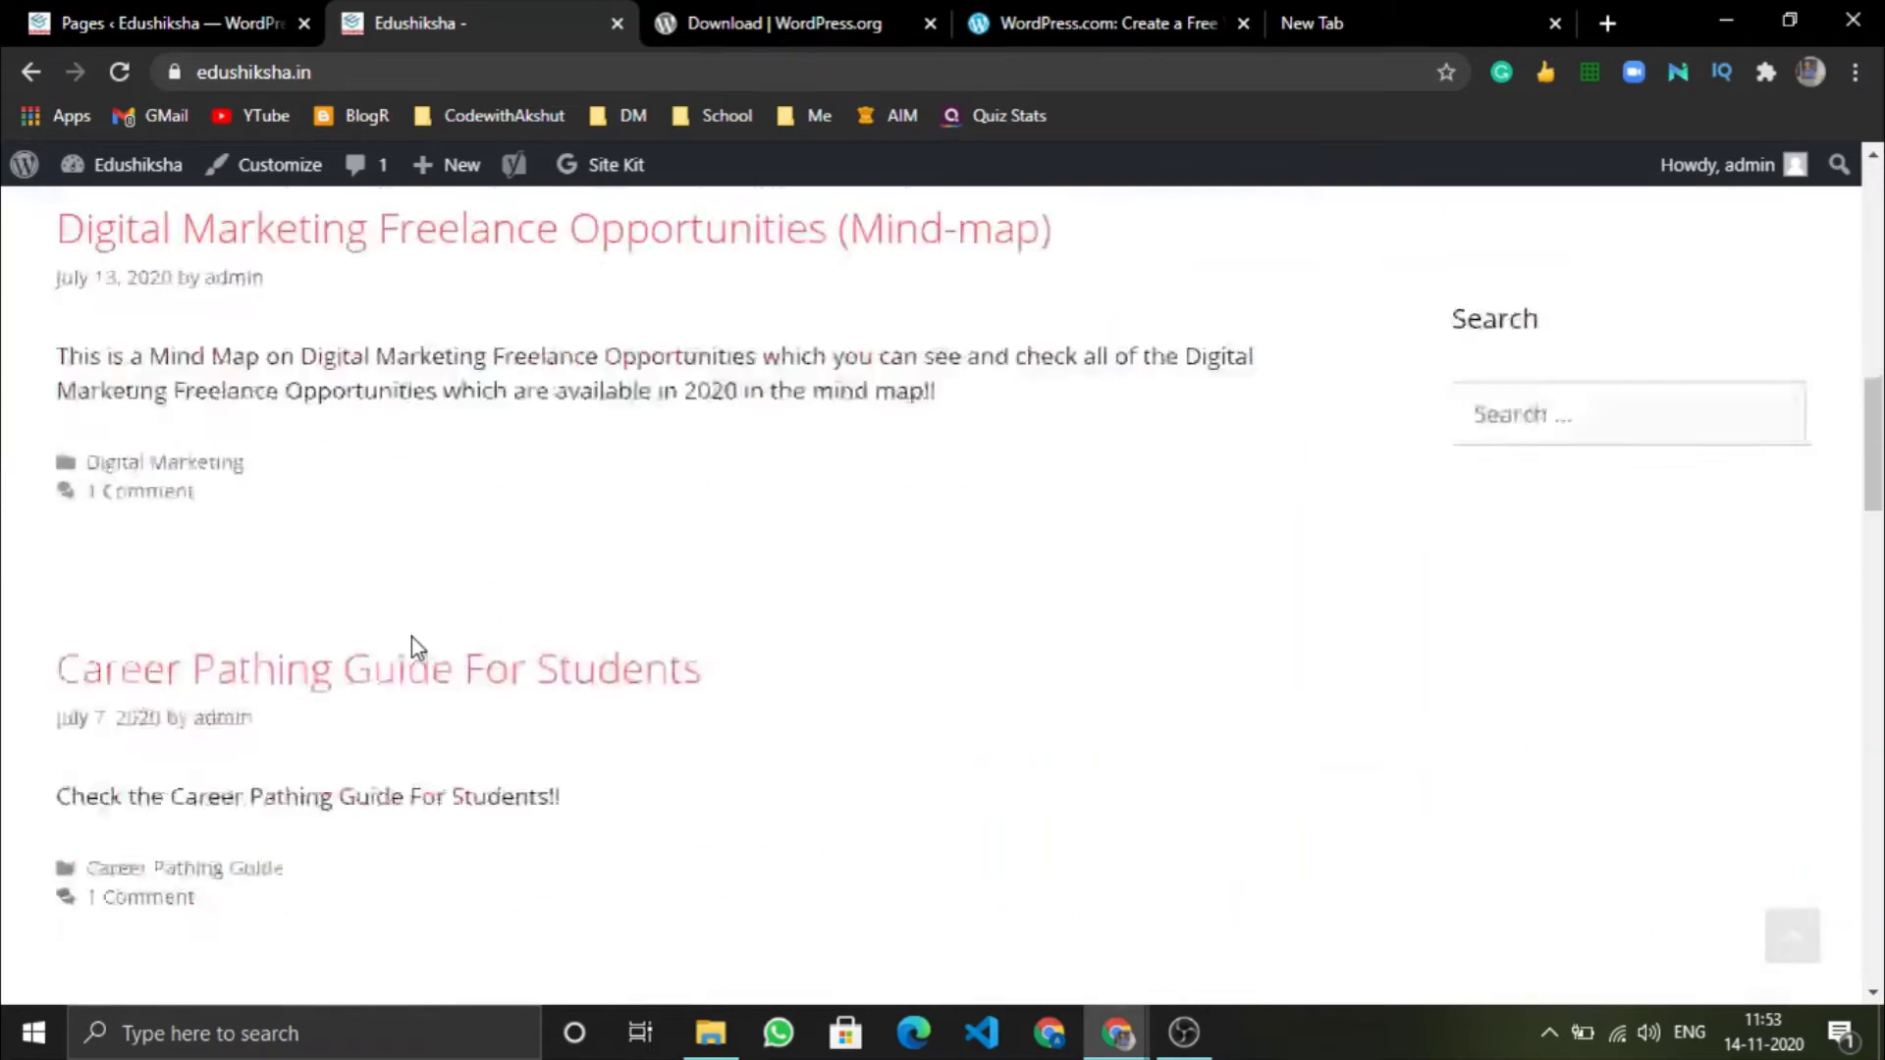
scroll(412, 638, up, 18)
scroll(410, 636, up, 8)
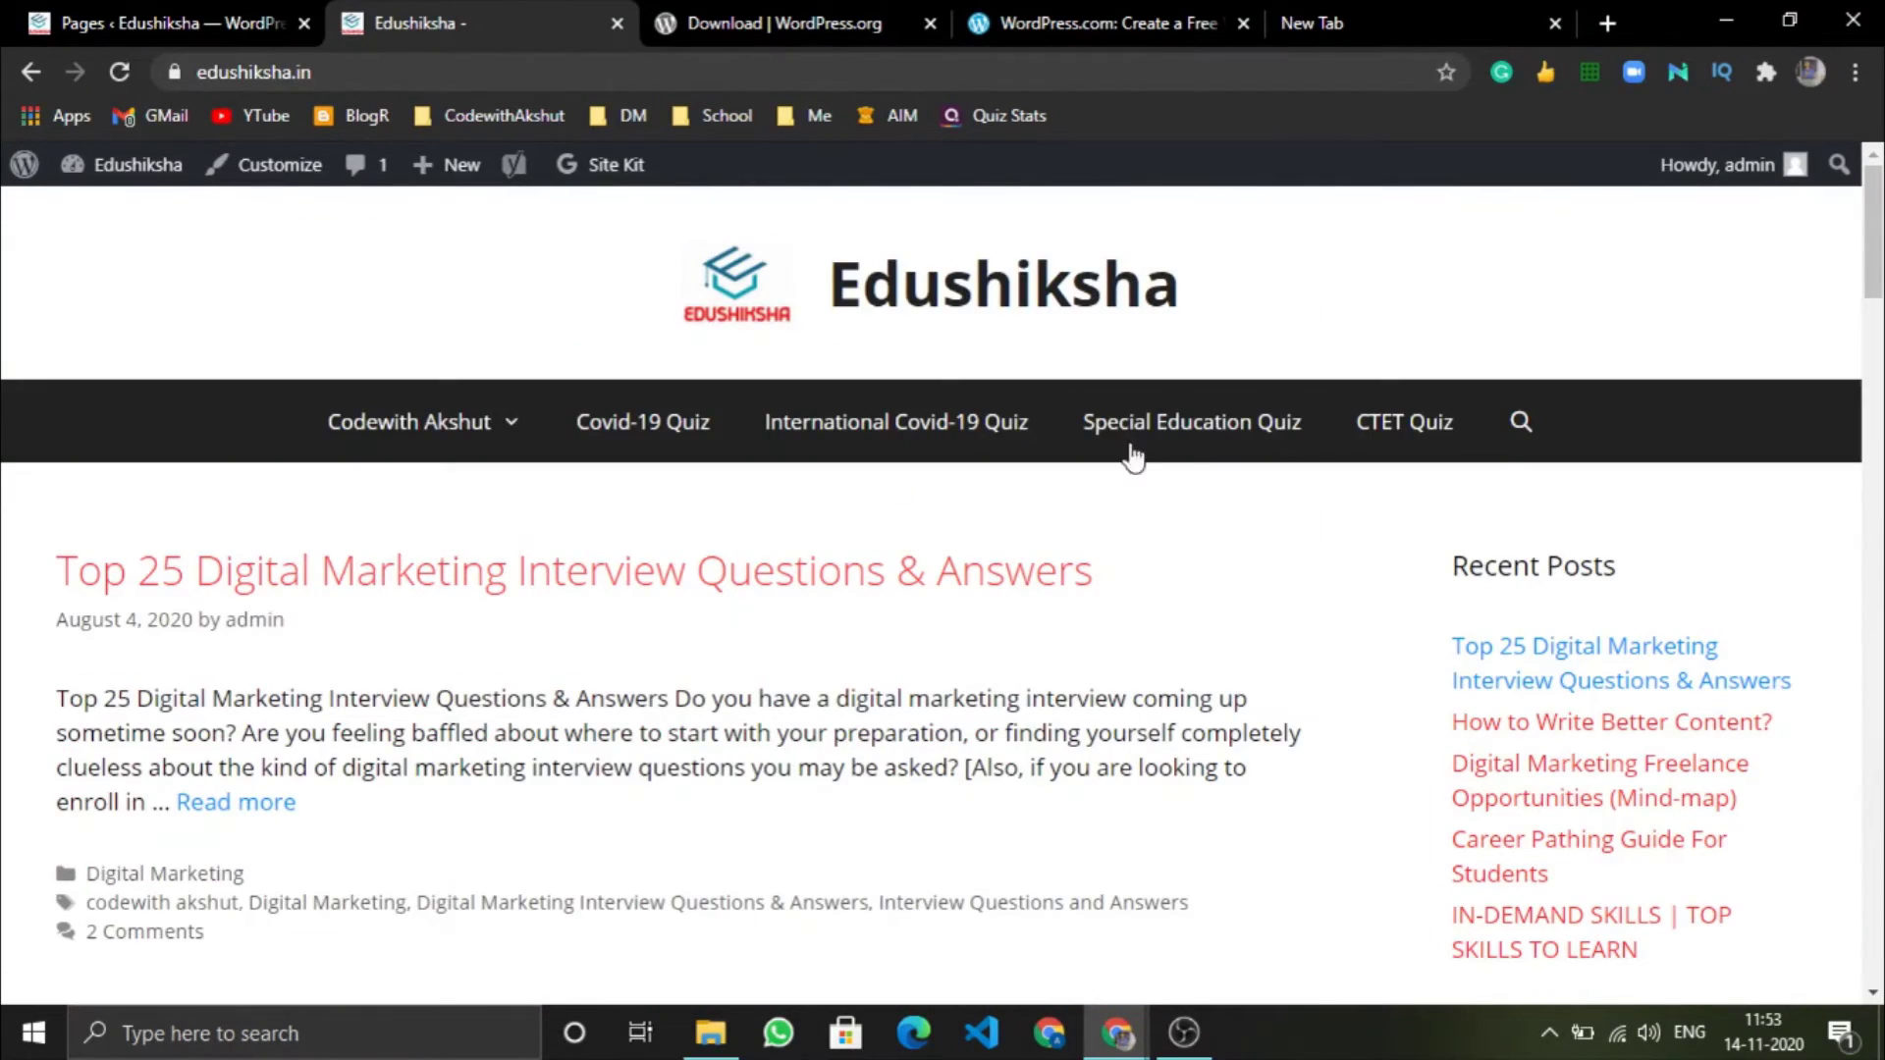
scroll(884, 687, down, 6)
scroll(923, 732, up, 6)
triple_click(518, 727)
click(501, 750)
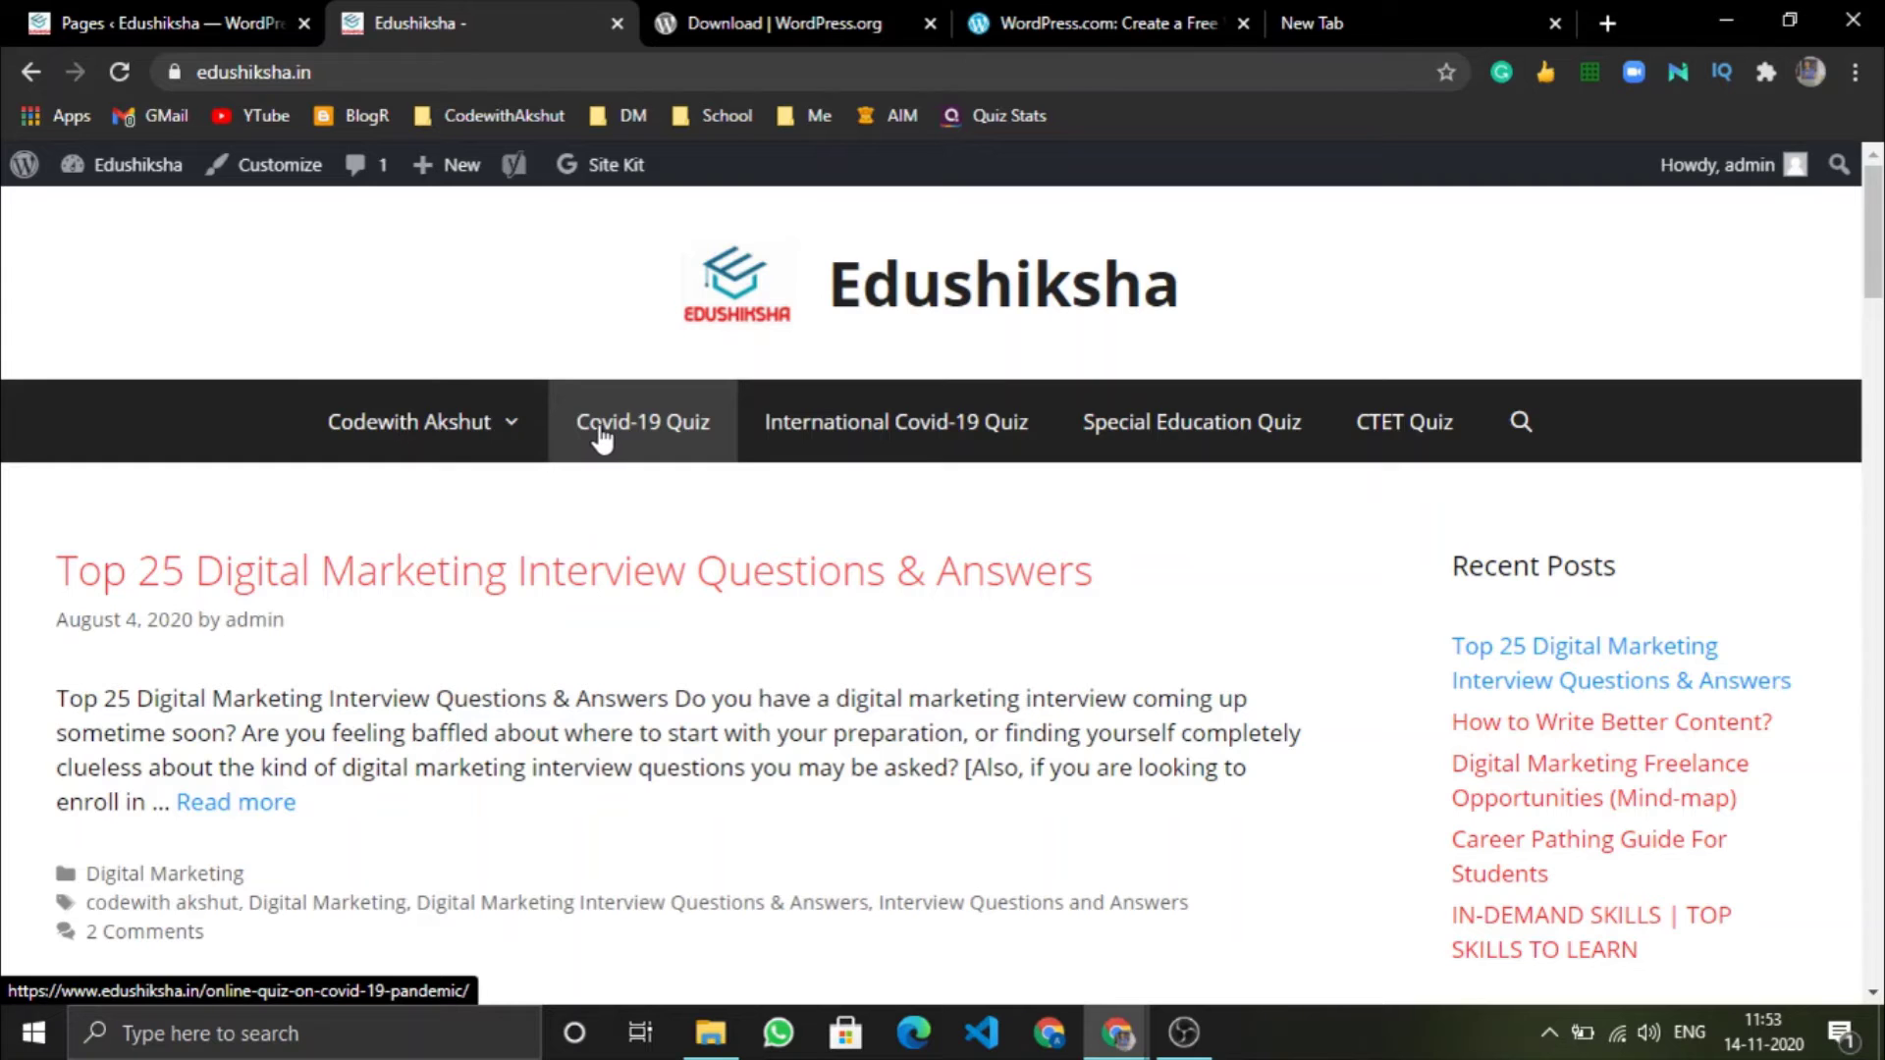
Return to the admin list of pages and look through the published quiz, course and lesson pages.
click(167, 22)
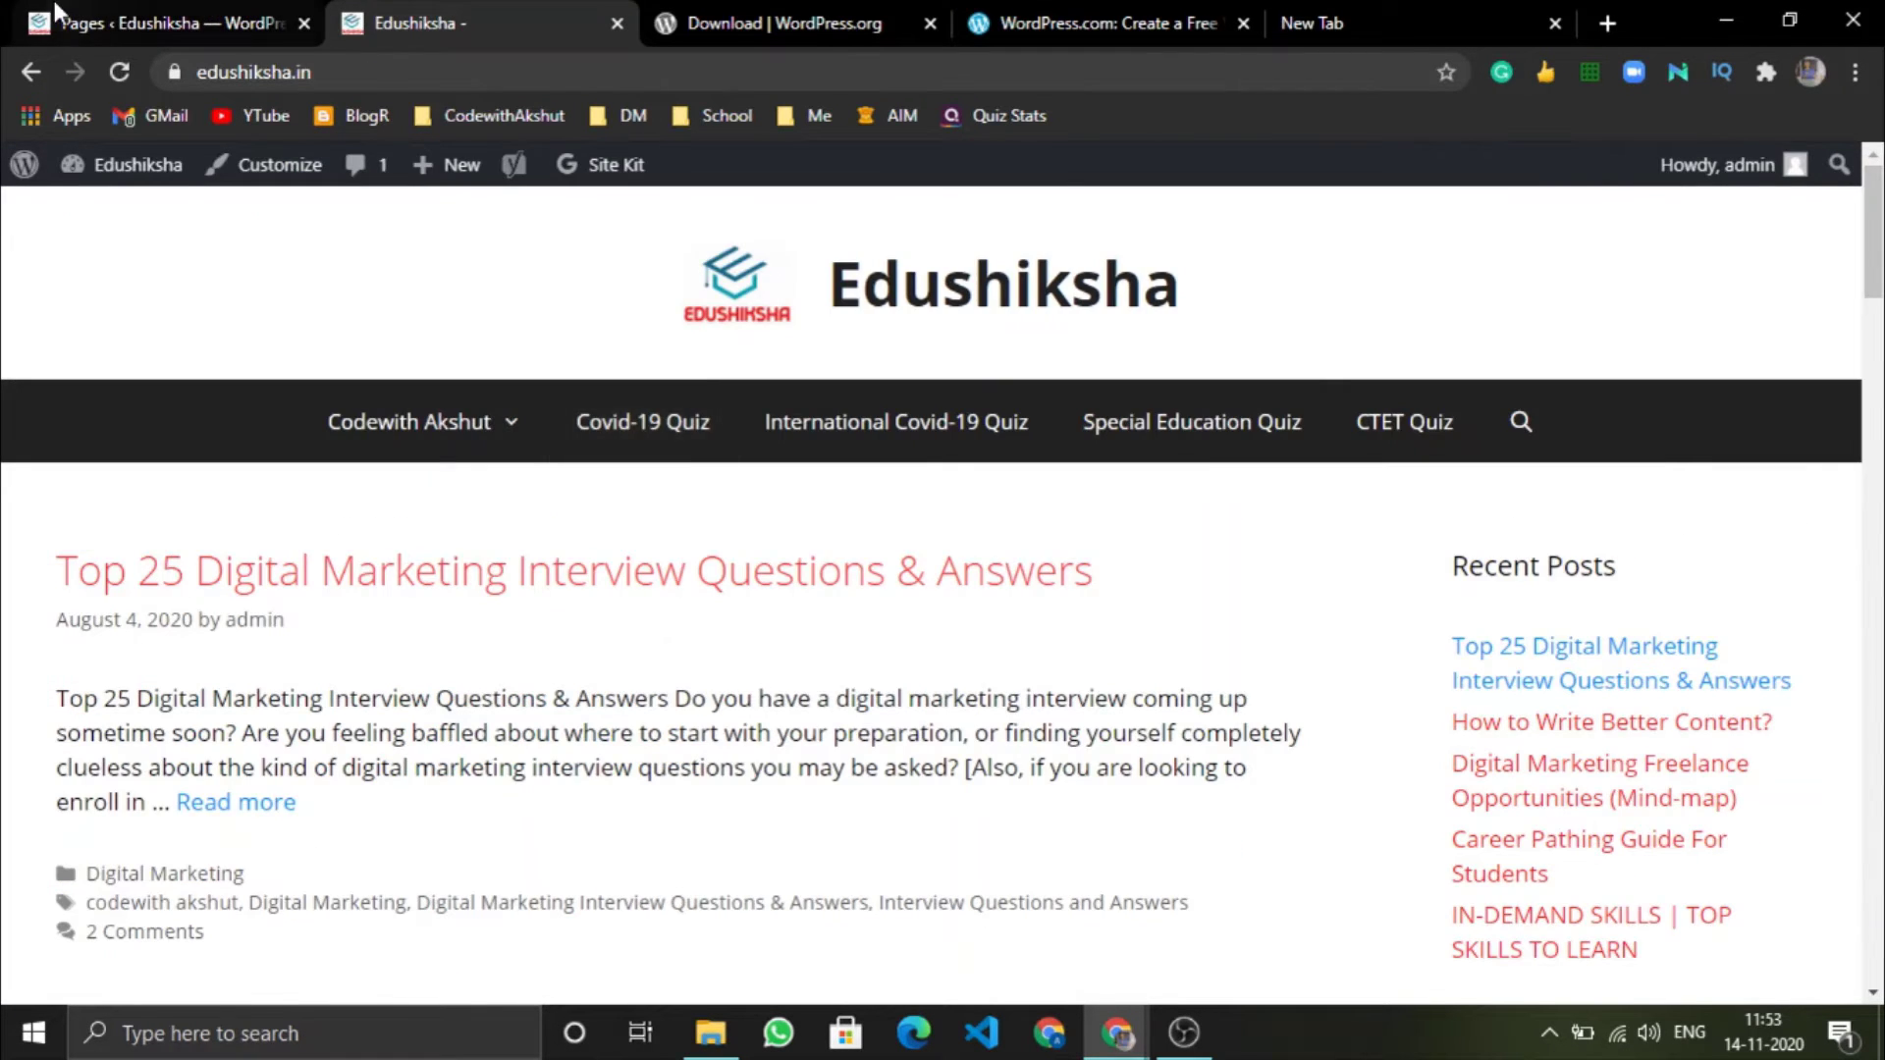
click(55, 2)
scroll(609, 486, down, 2)
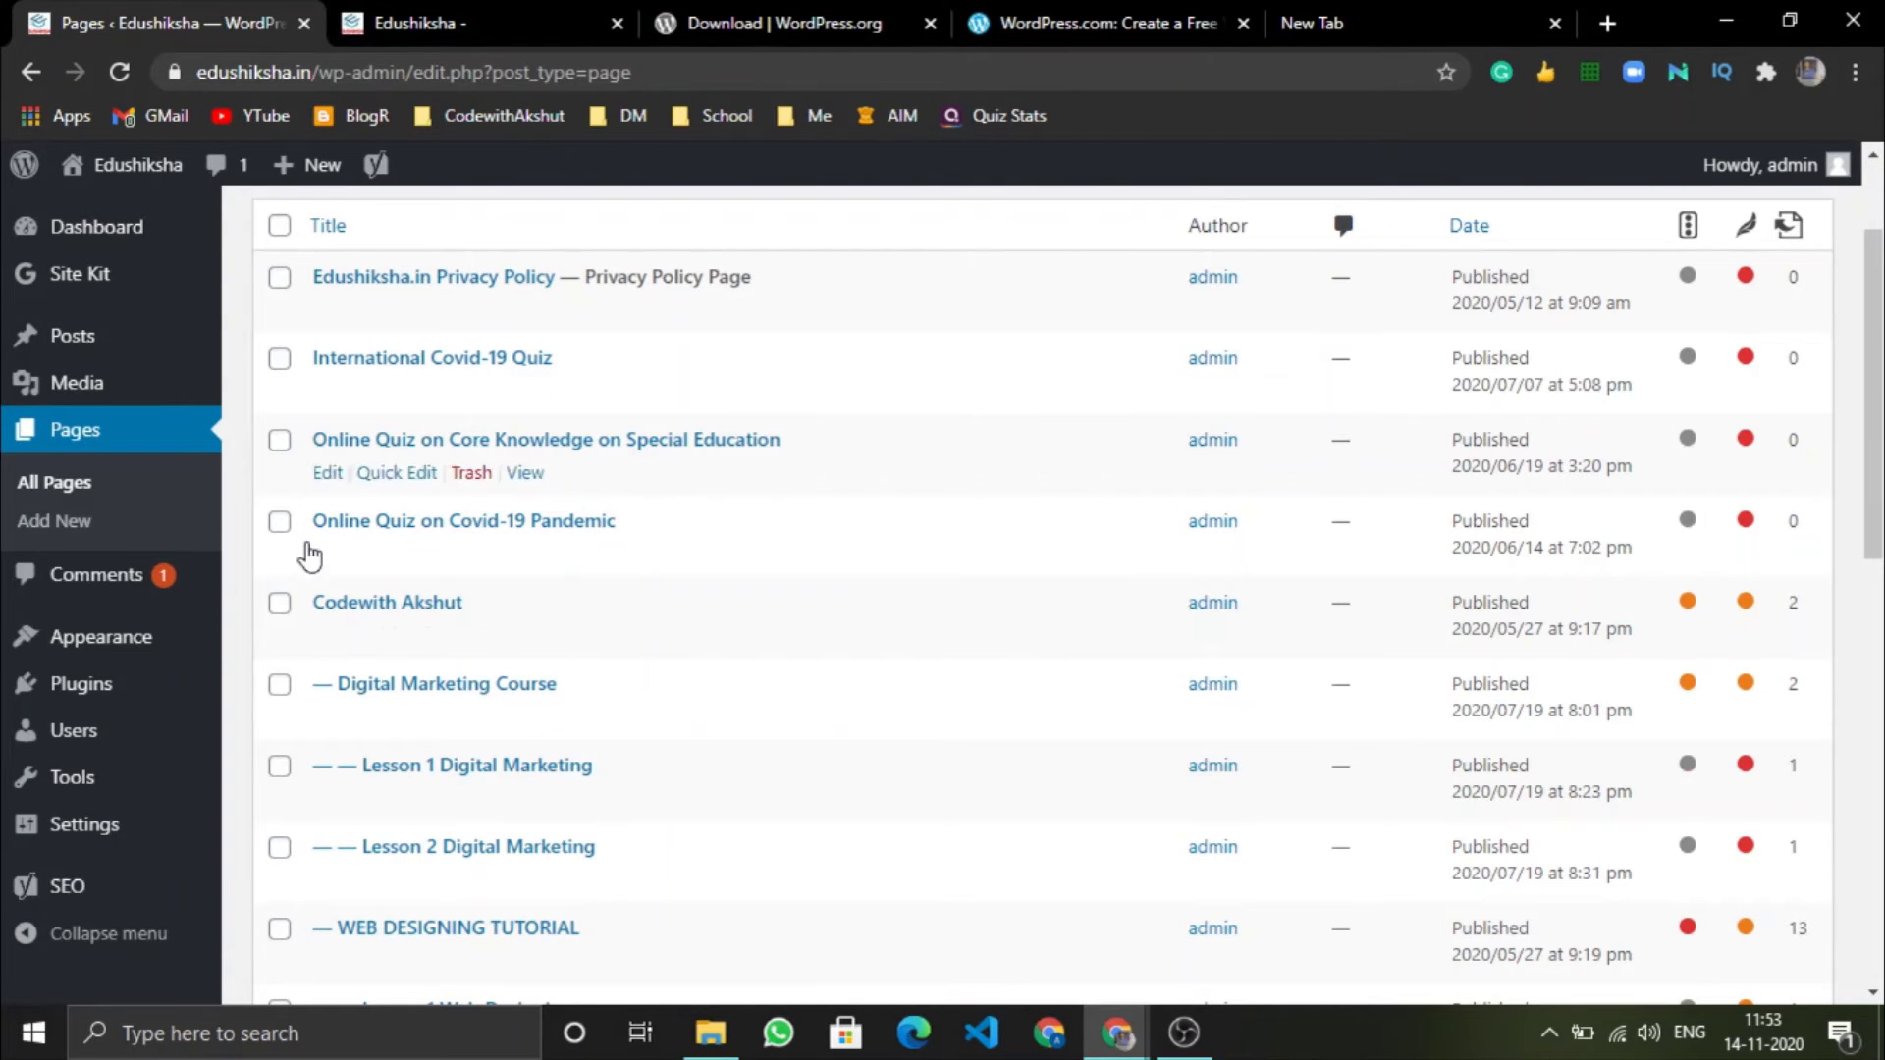
scroll(623, 513, up, 2)
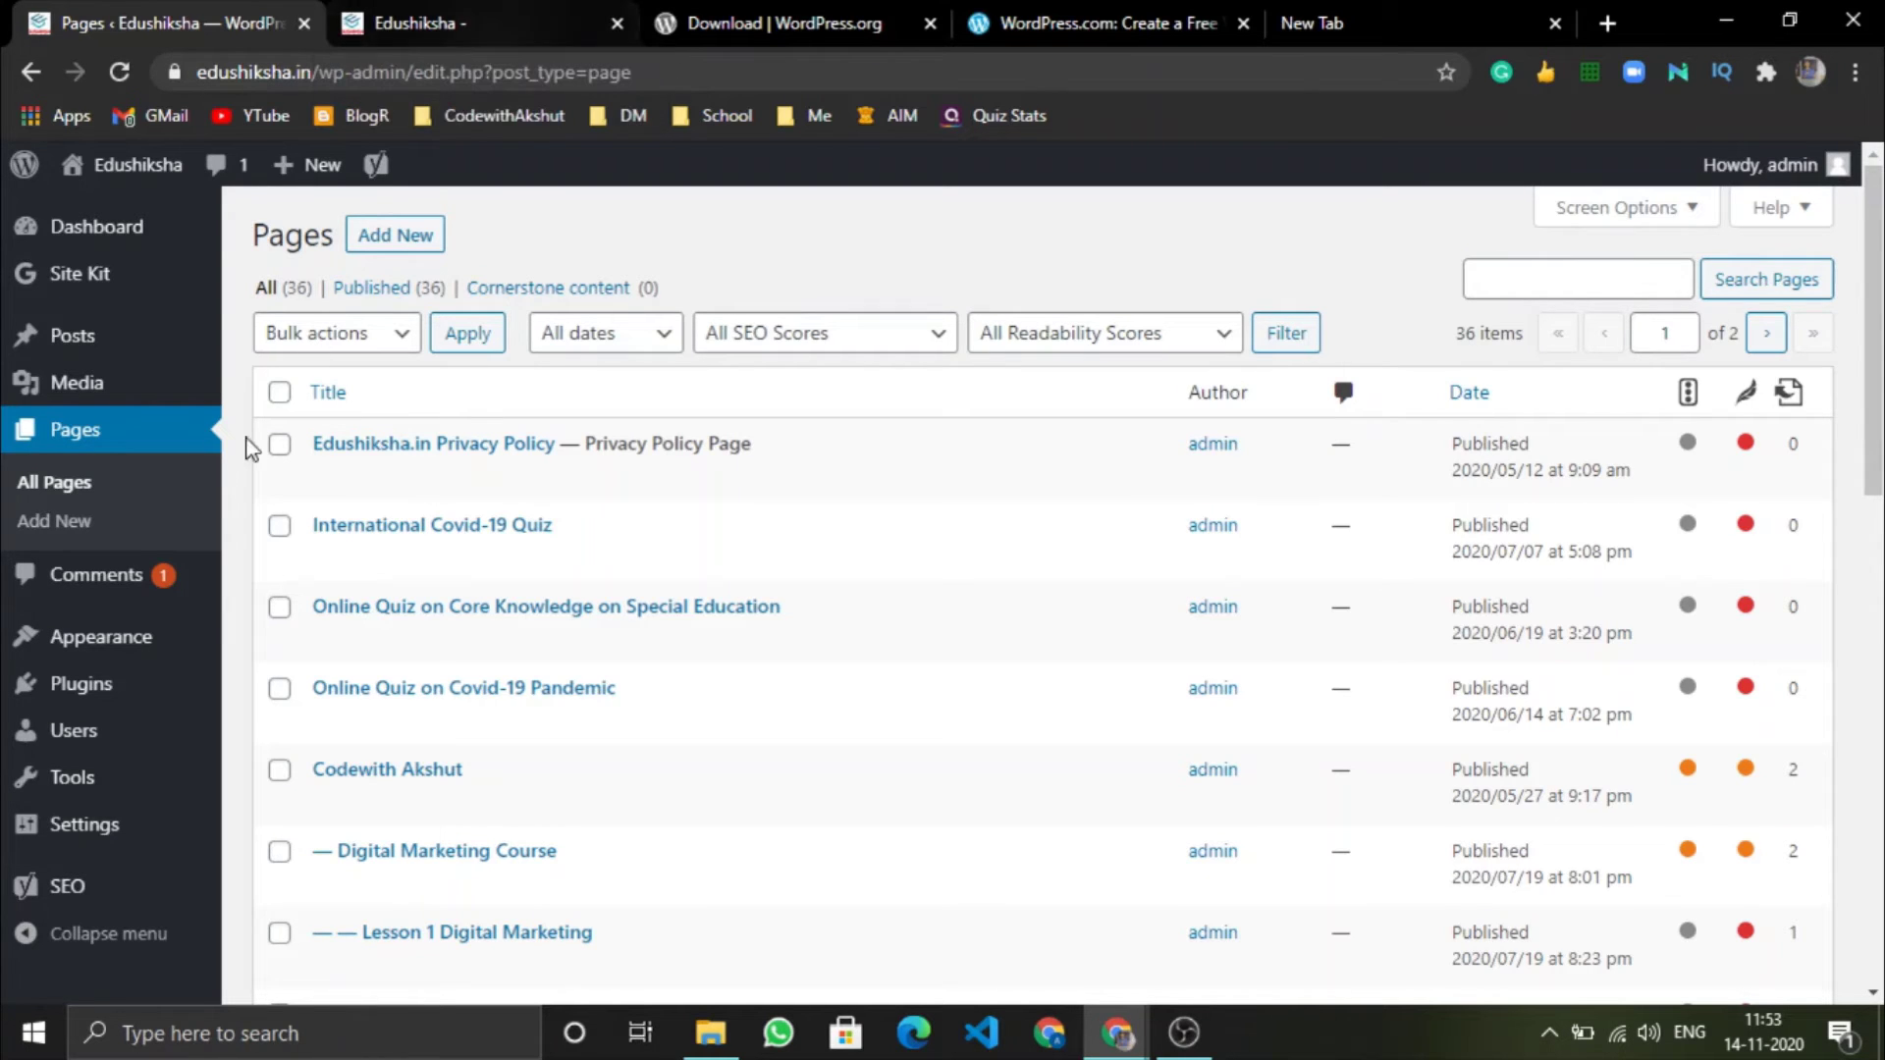
Open the Comments list and look through the comments received on the posts.
click(83, 597)
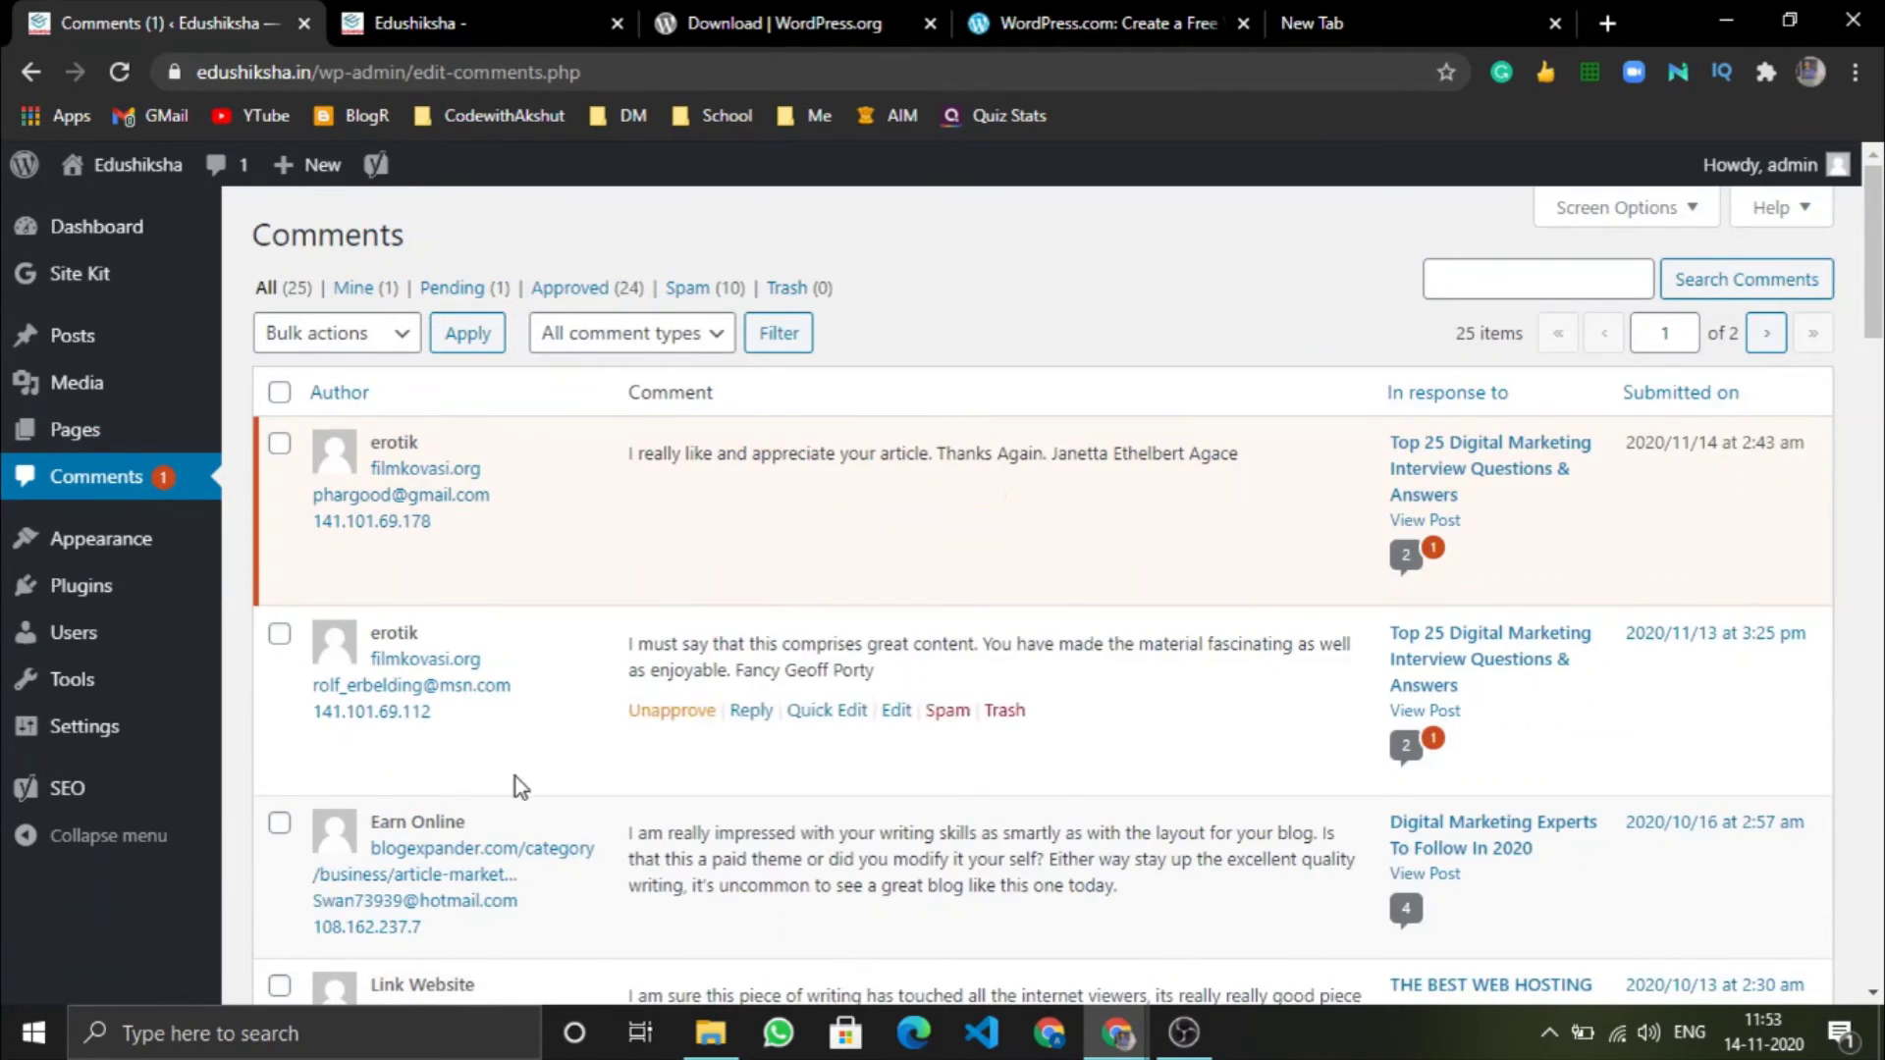
scroll(515, 776, down, 10)
scroll(516, 776, up, 10)
scroll(516, 775, down, 5)
scroll(516, 775, up, 5)
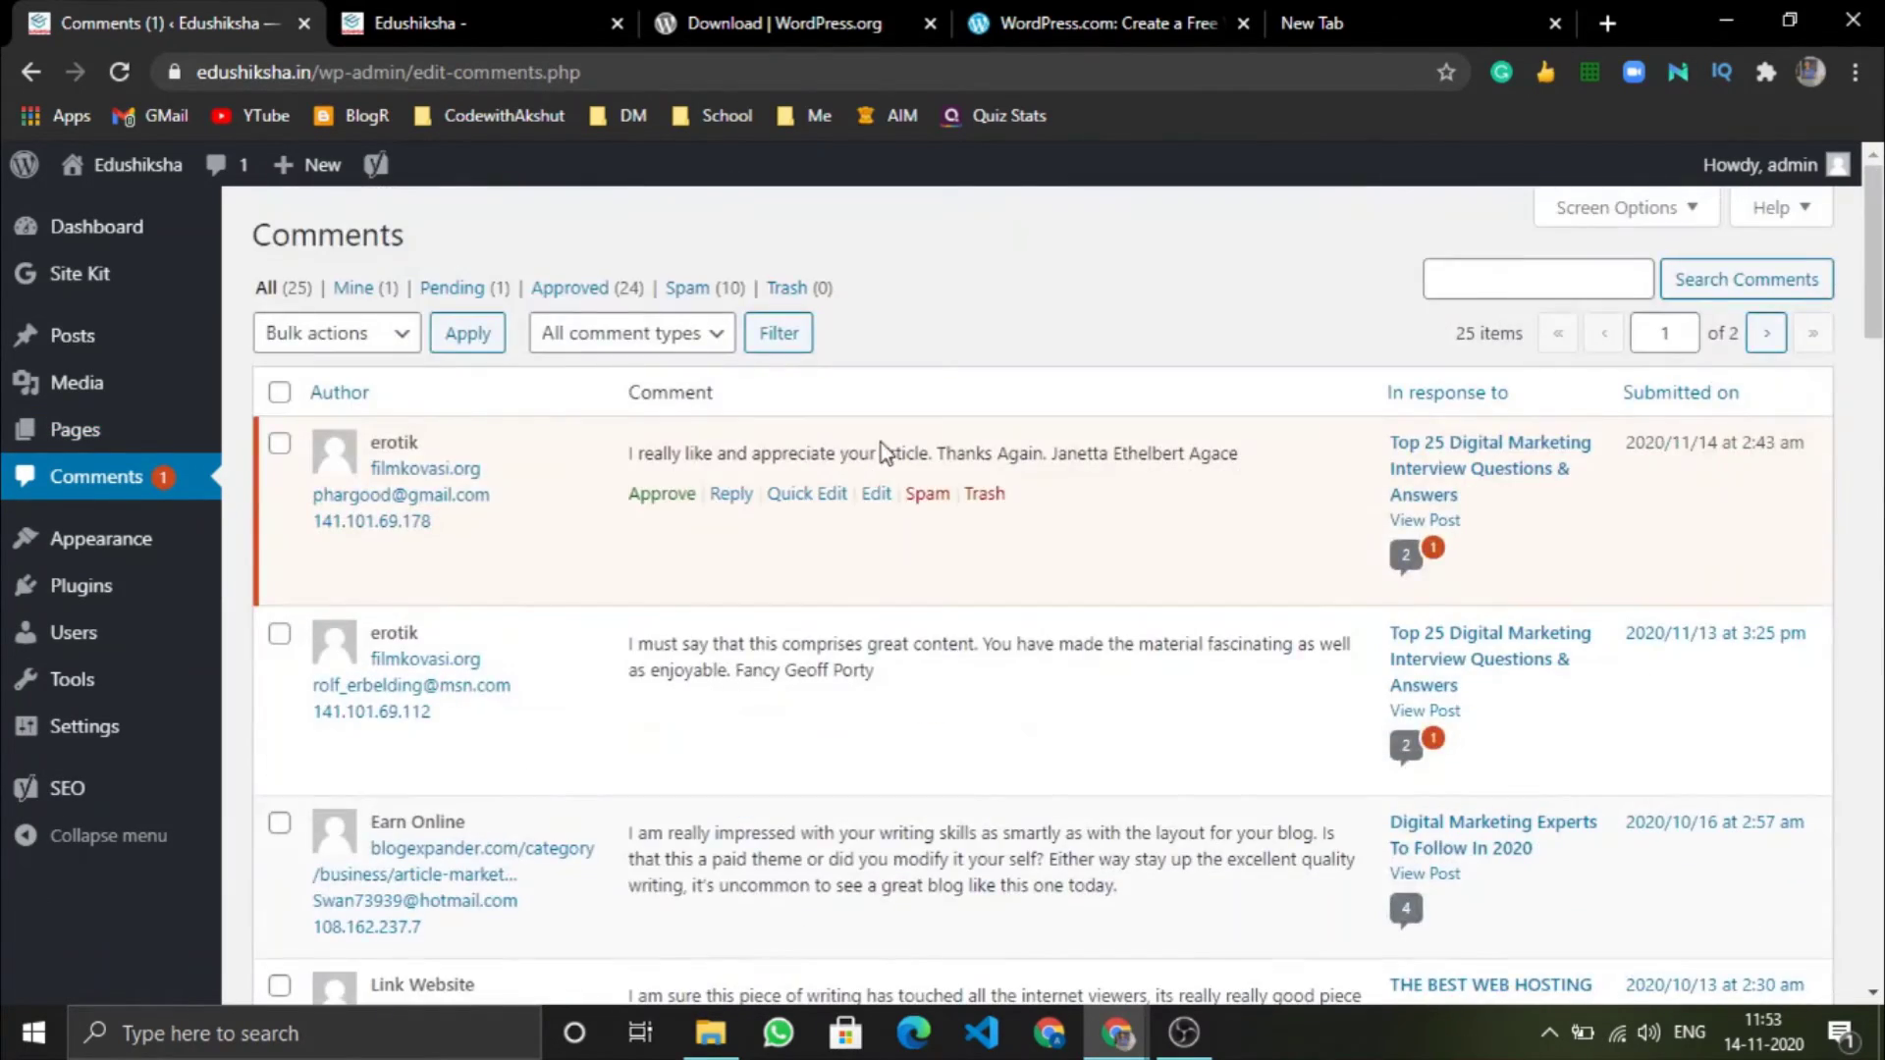
scroll(652, 593, down, 10)
scroll(652, 593, up, 10)
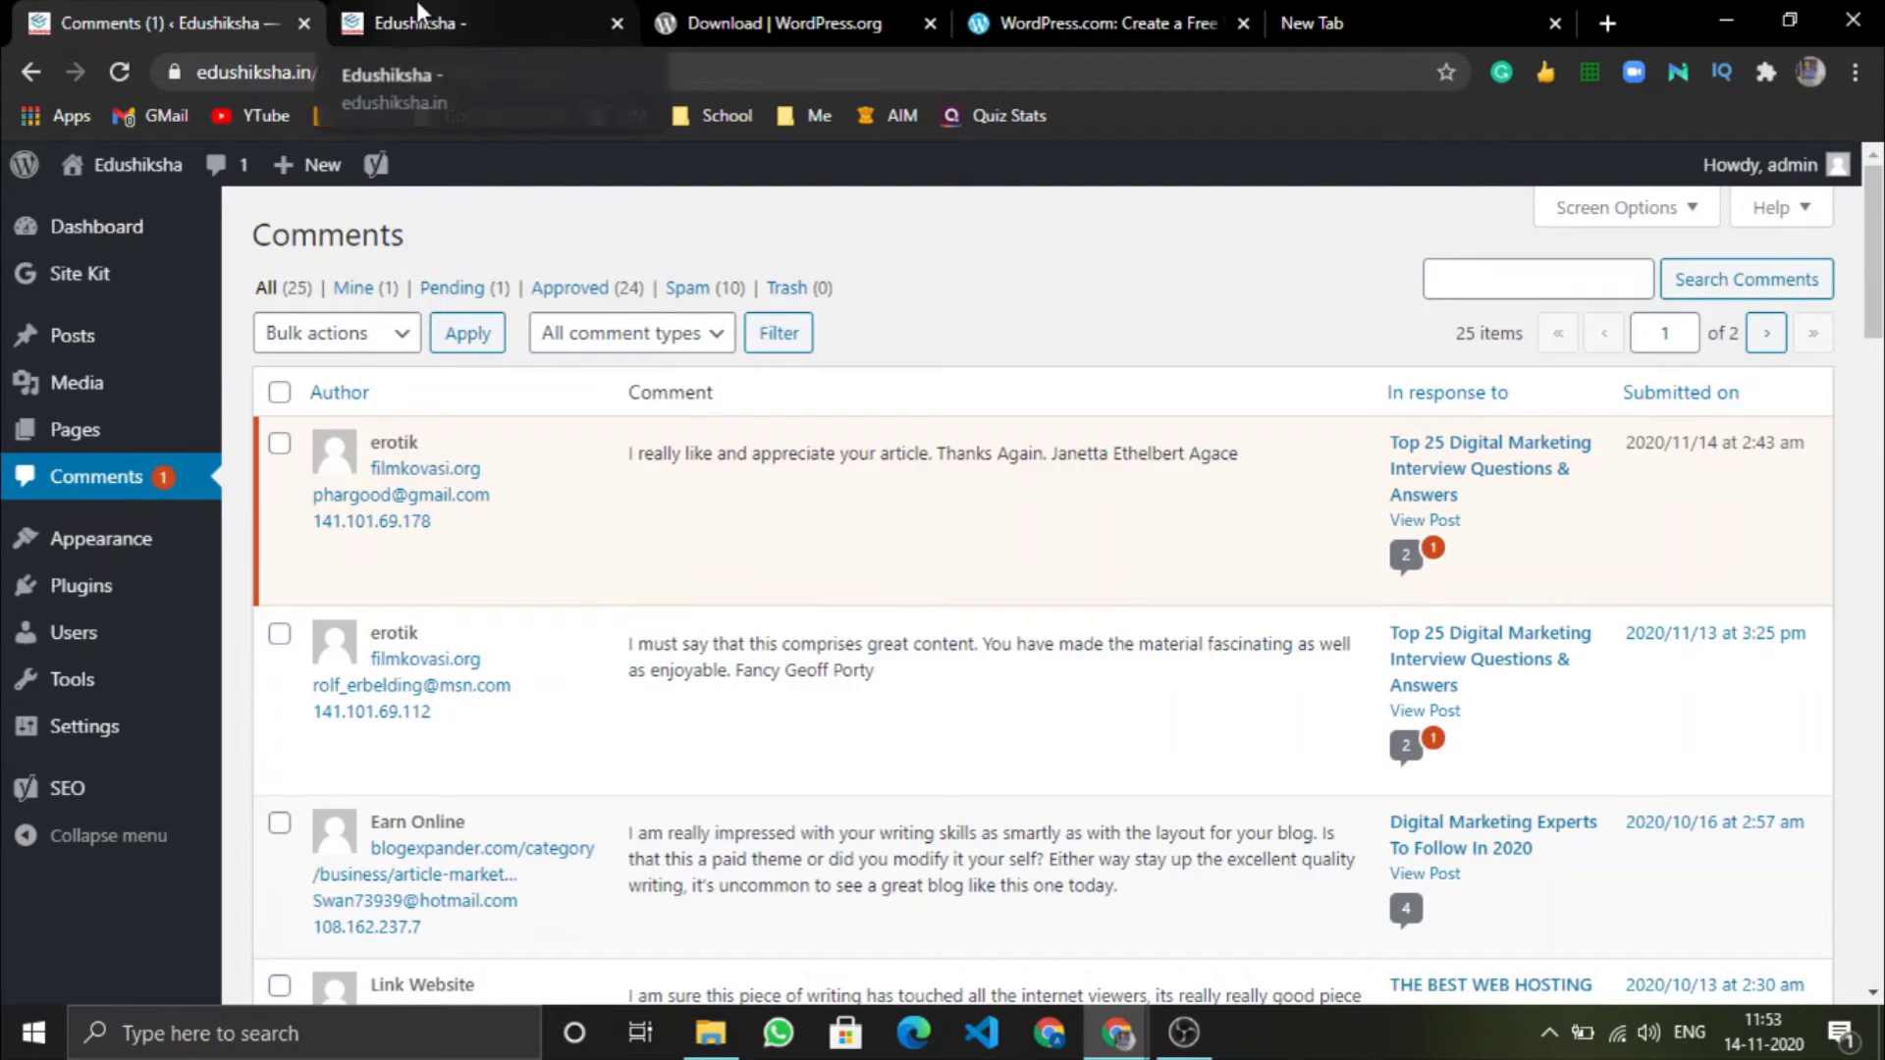
Check the comment links under the posts on the live homepage and return to the Comments list.
click(443, 23)
scroll(577, 669, down, 15)
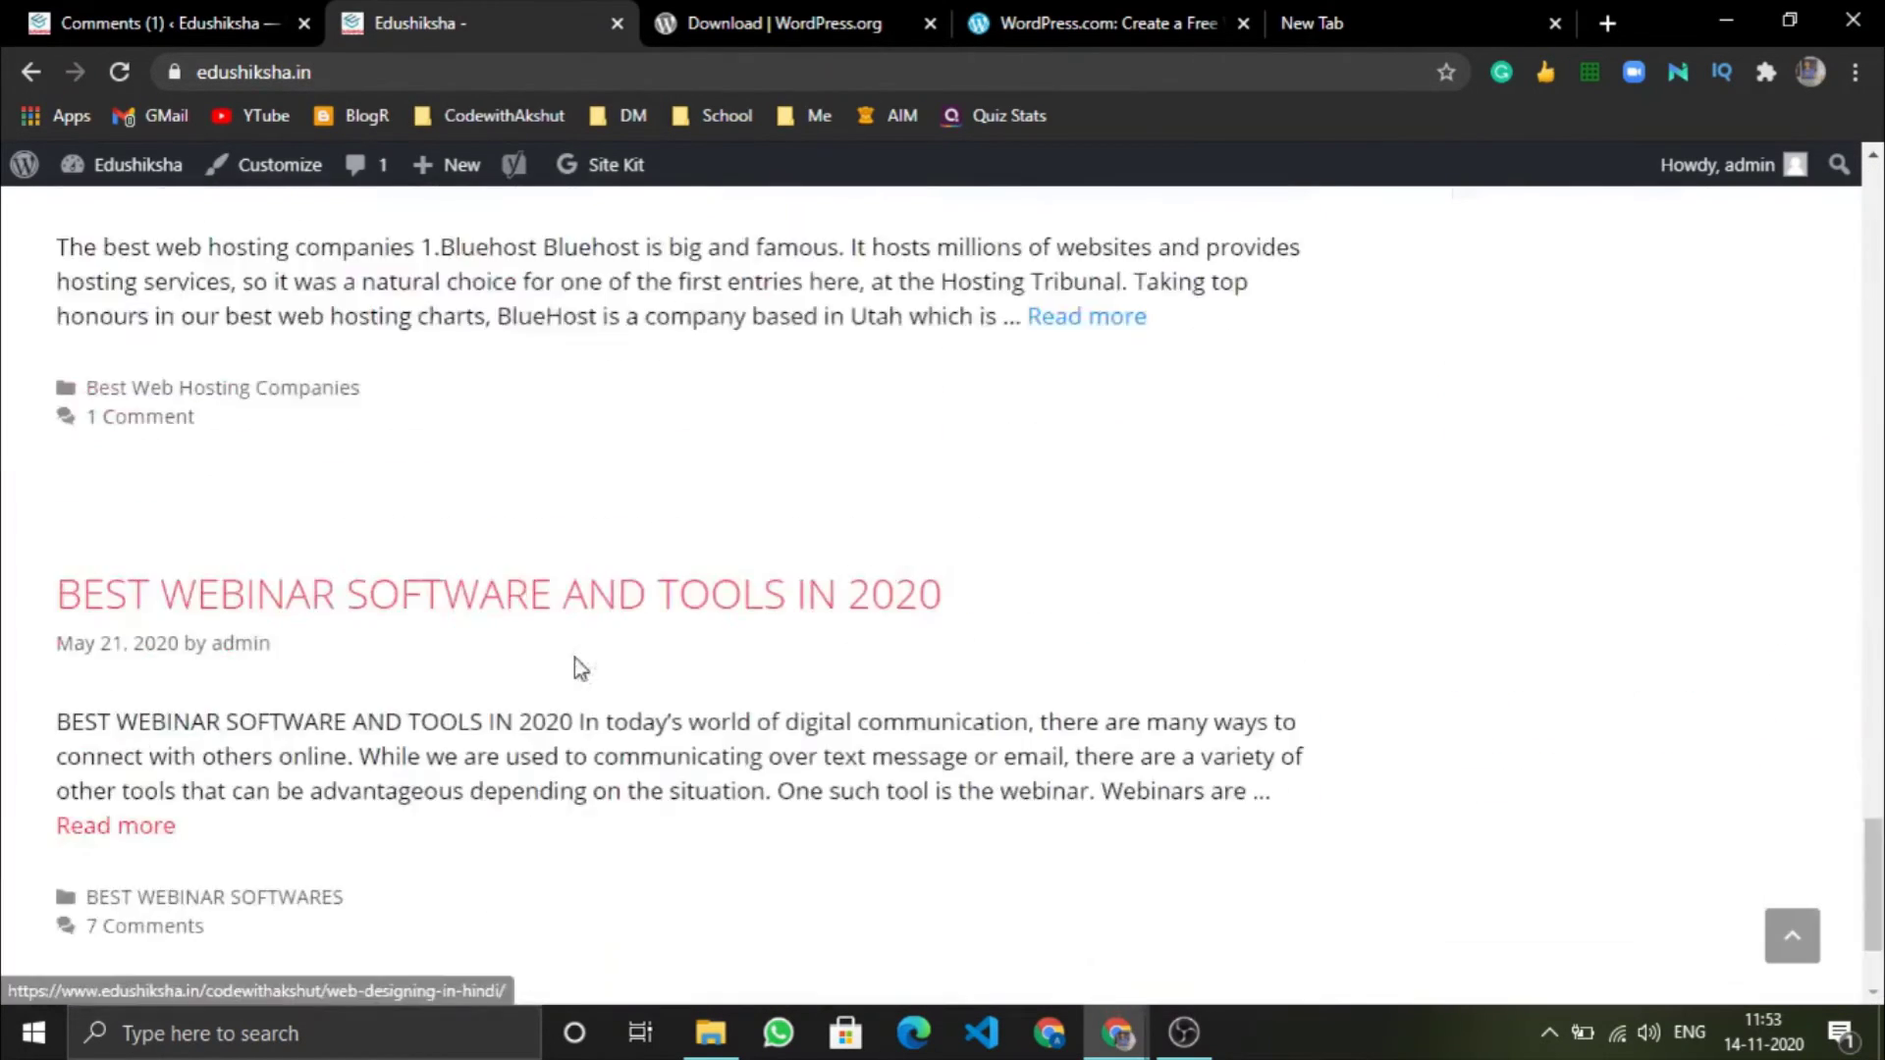
scroll(575, 658, up, 5)
scroll(380, 421, up, 10)
click(167, 23)
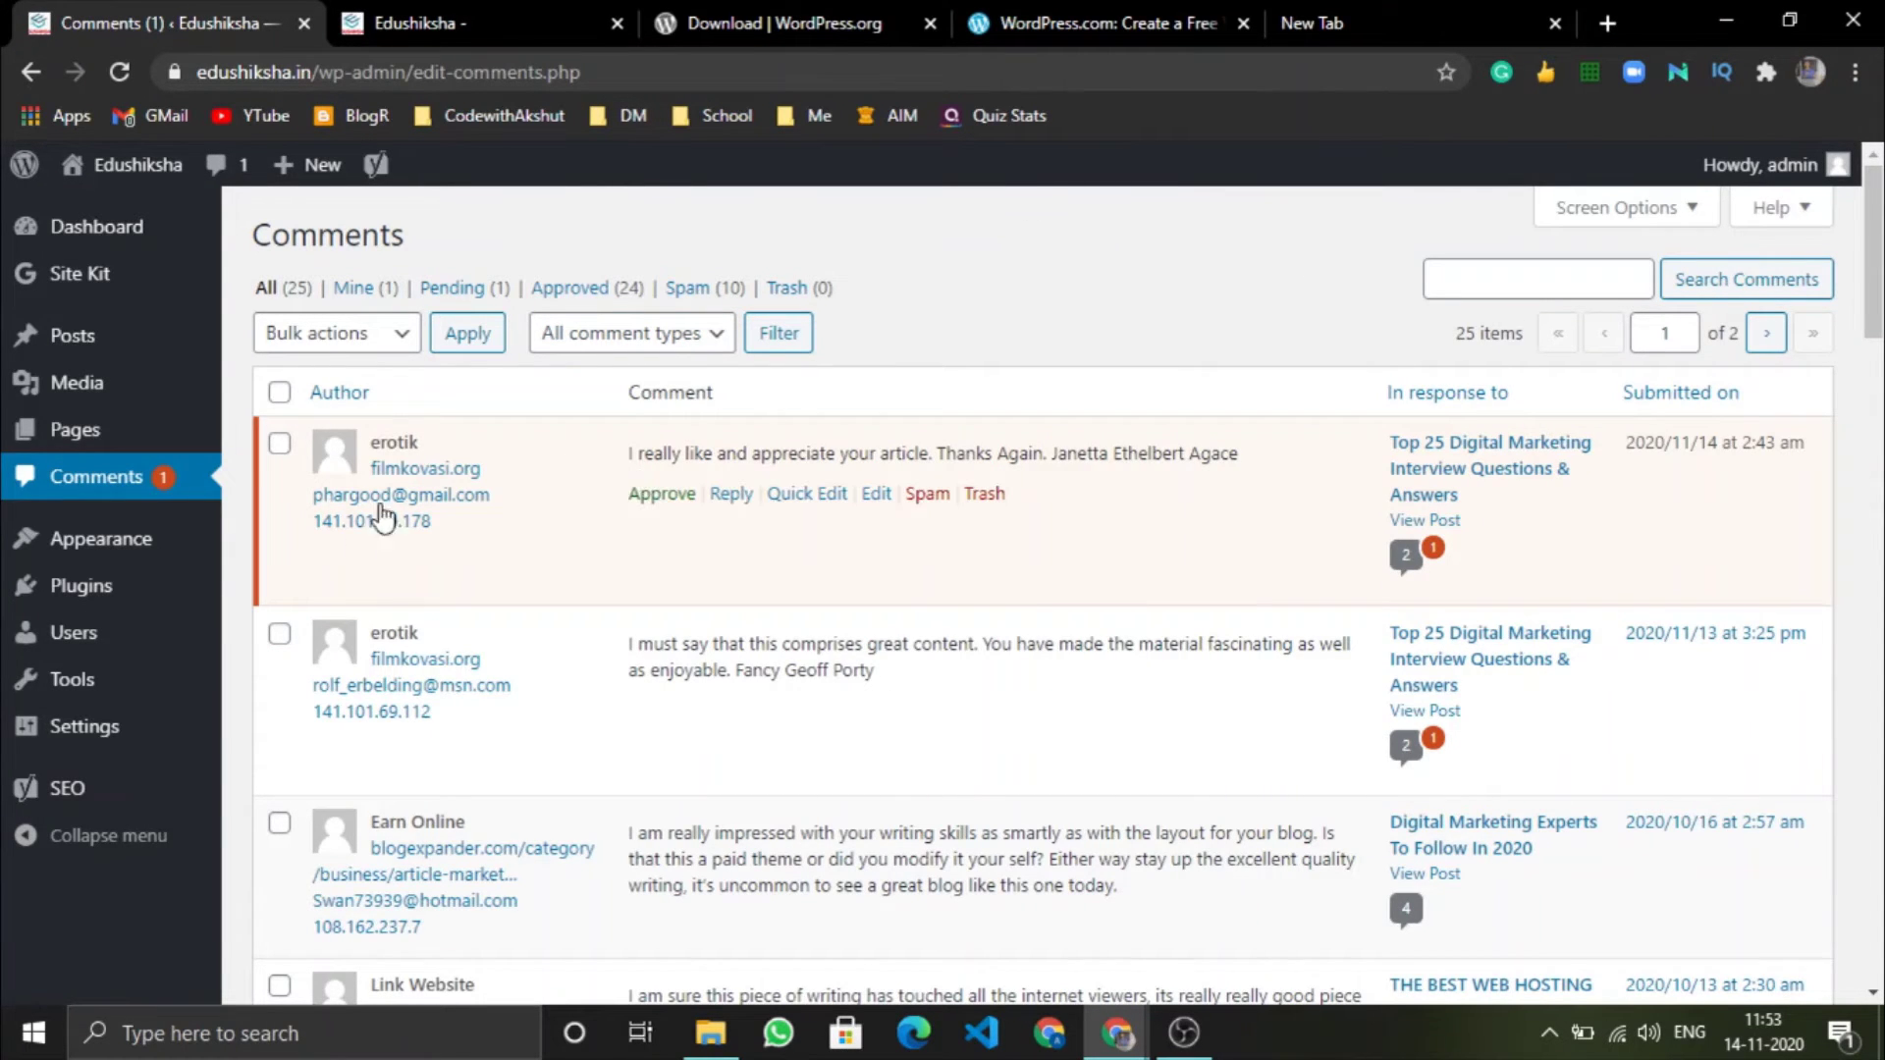
Look through the Comments list and mark the pending comment on "Top 25 Digital Marketing Interview Questions & Answers" as spam.
scroll(646, 687, down, 8)
scroll(646, 688, up, 8)
scroll(646, 686, down, 20)
scroll(646, 687, up, 15)
click(917, 497)
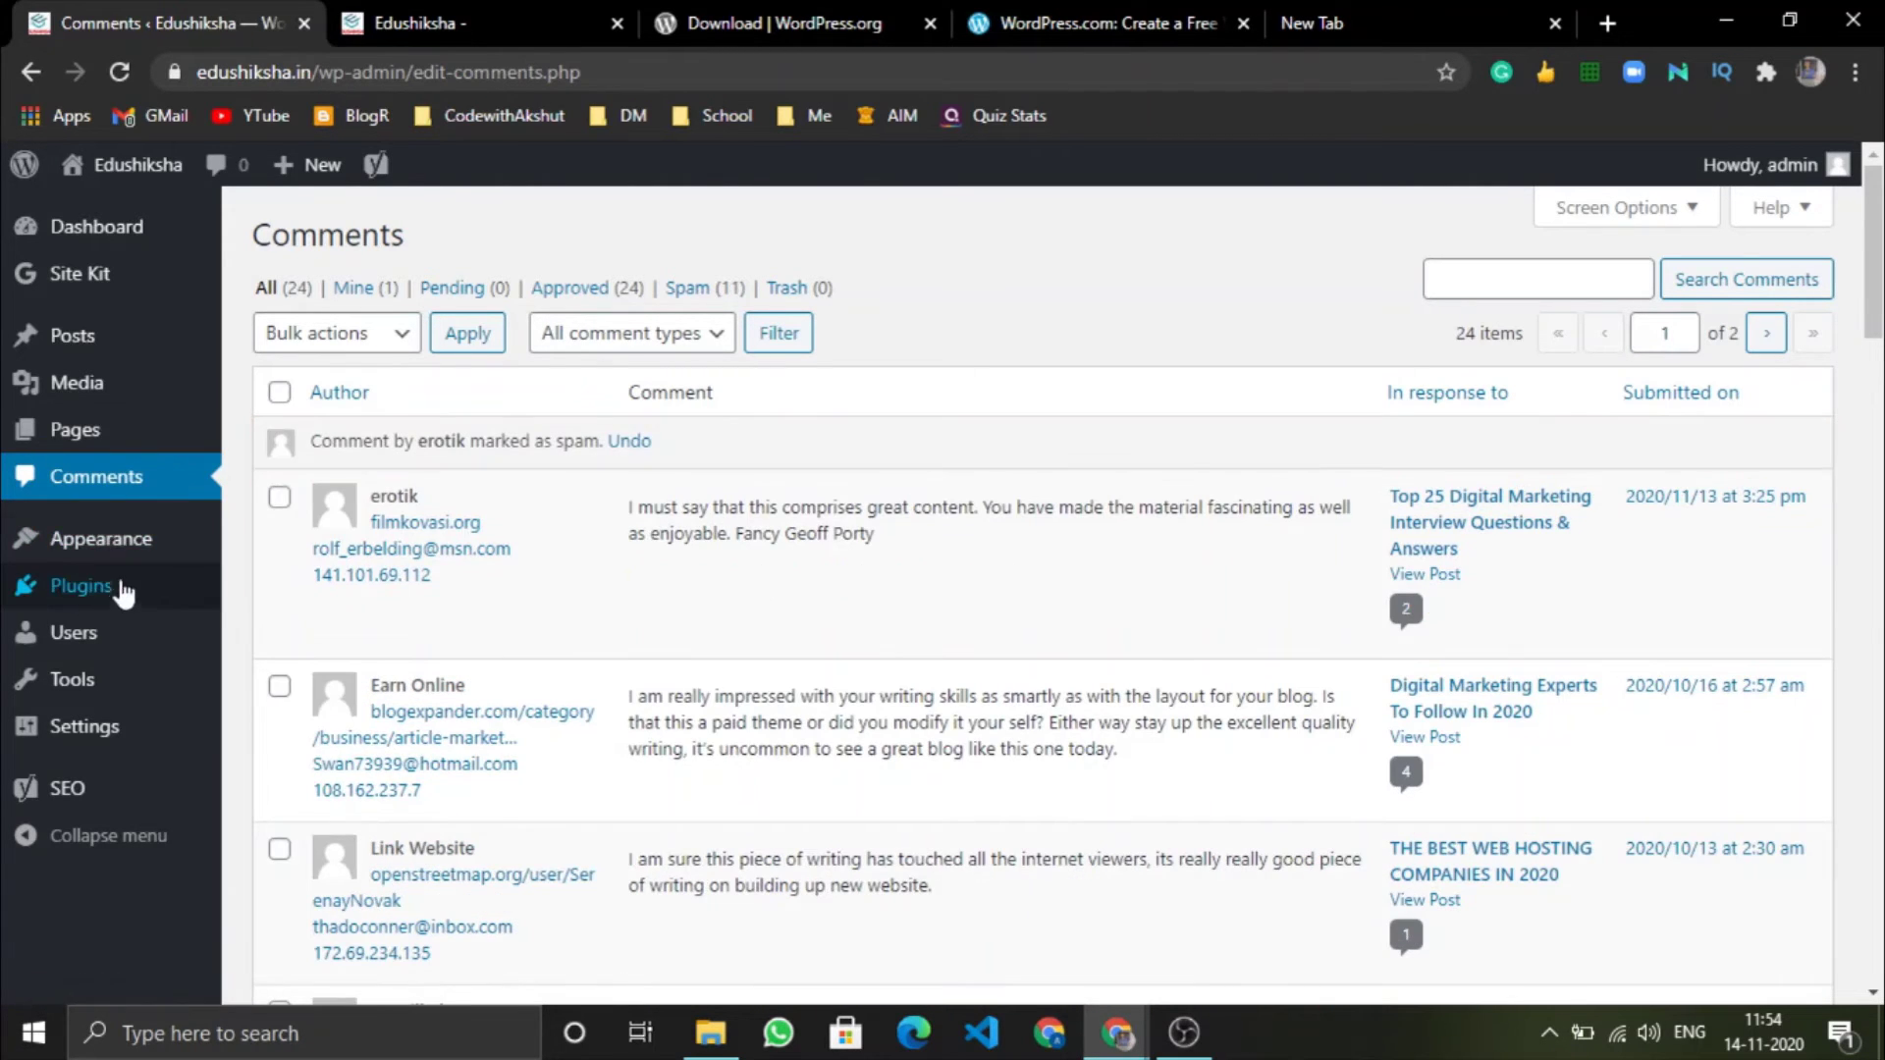
Open the installed themes, view how the active GeneratePress theme looks on the live homepage, and return to the themes.
mouse_move(92, 522)
click(135, 556)
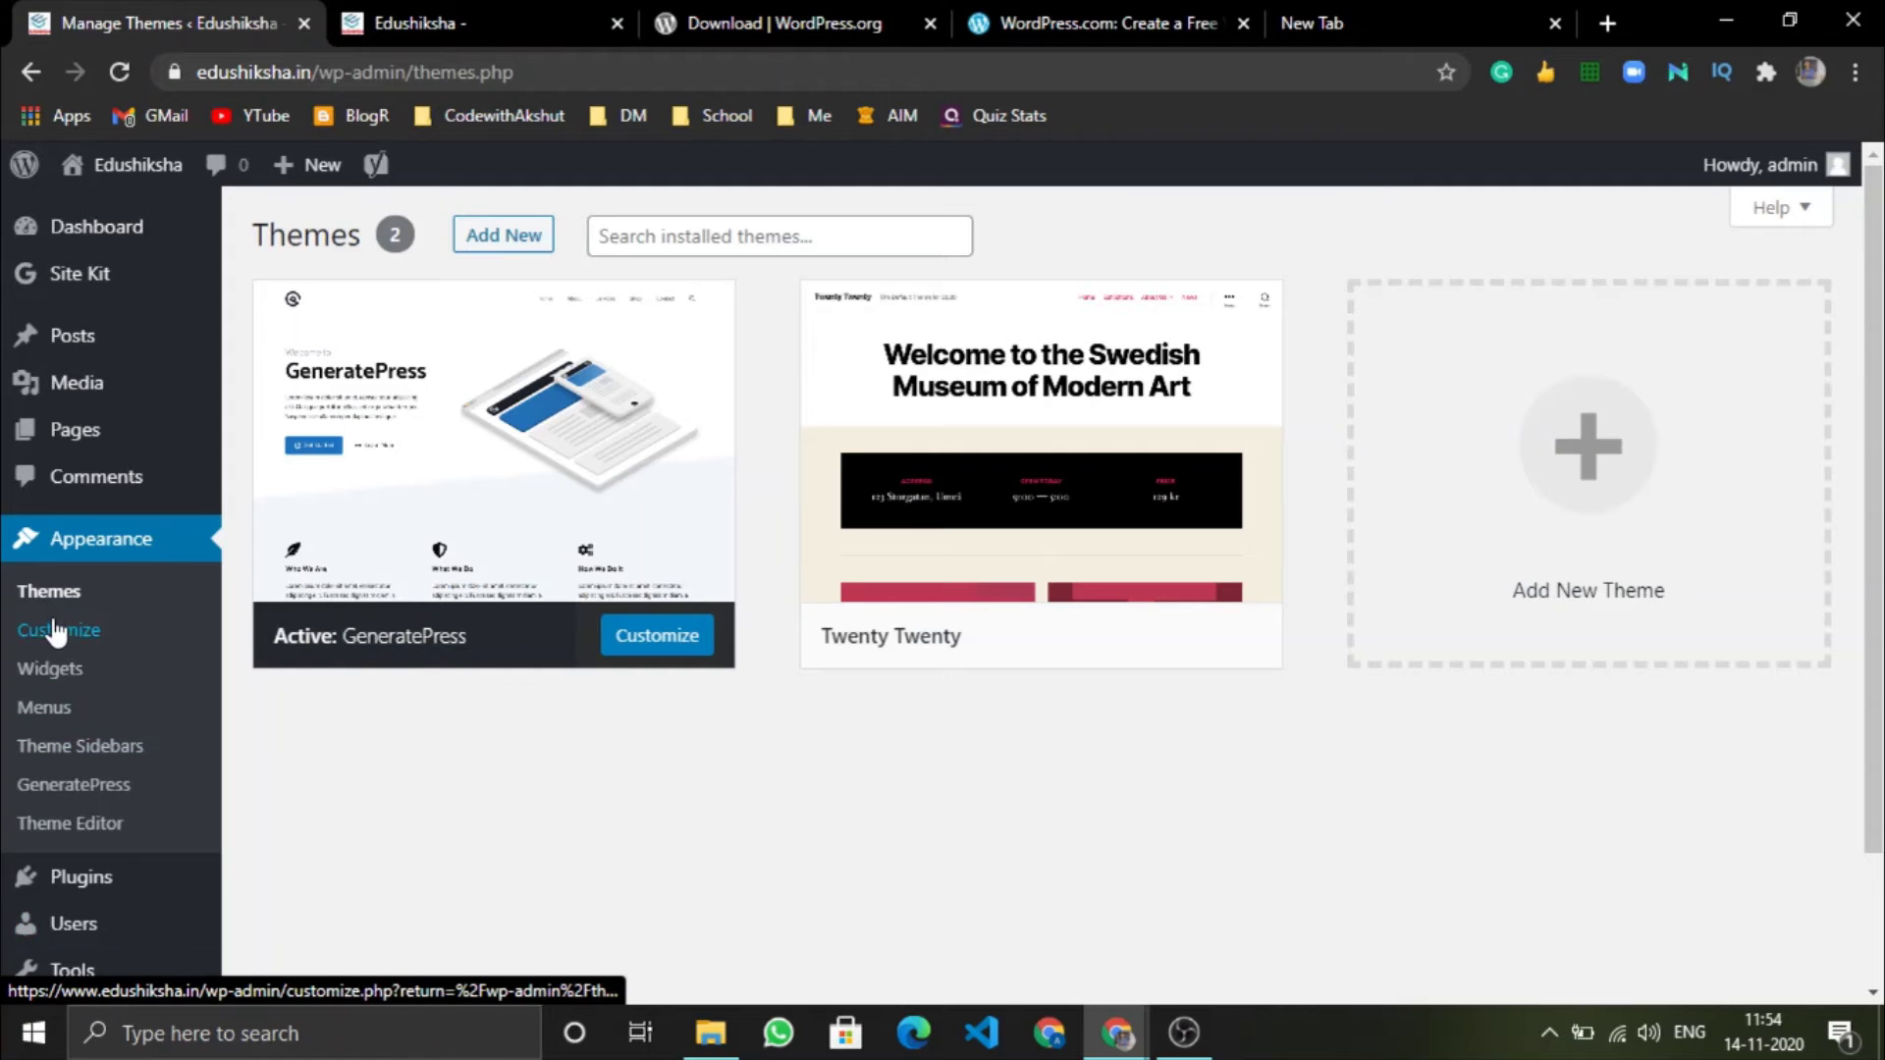
click(420, 22)
scroll(1006, 664, down, 20)
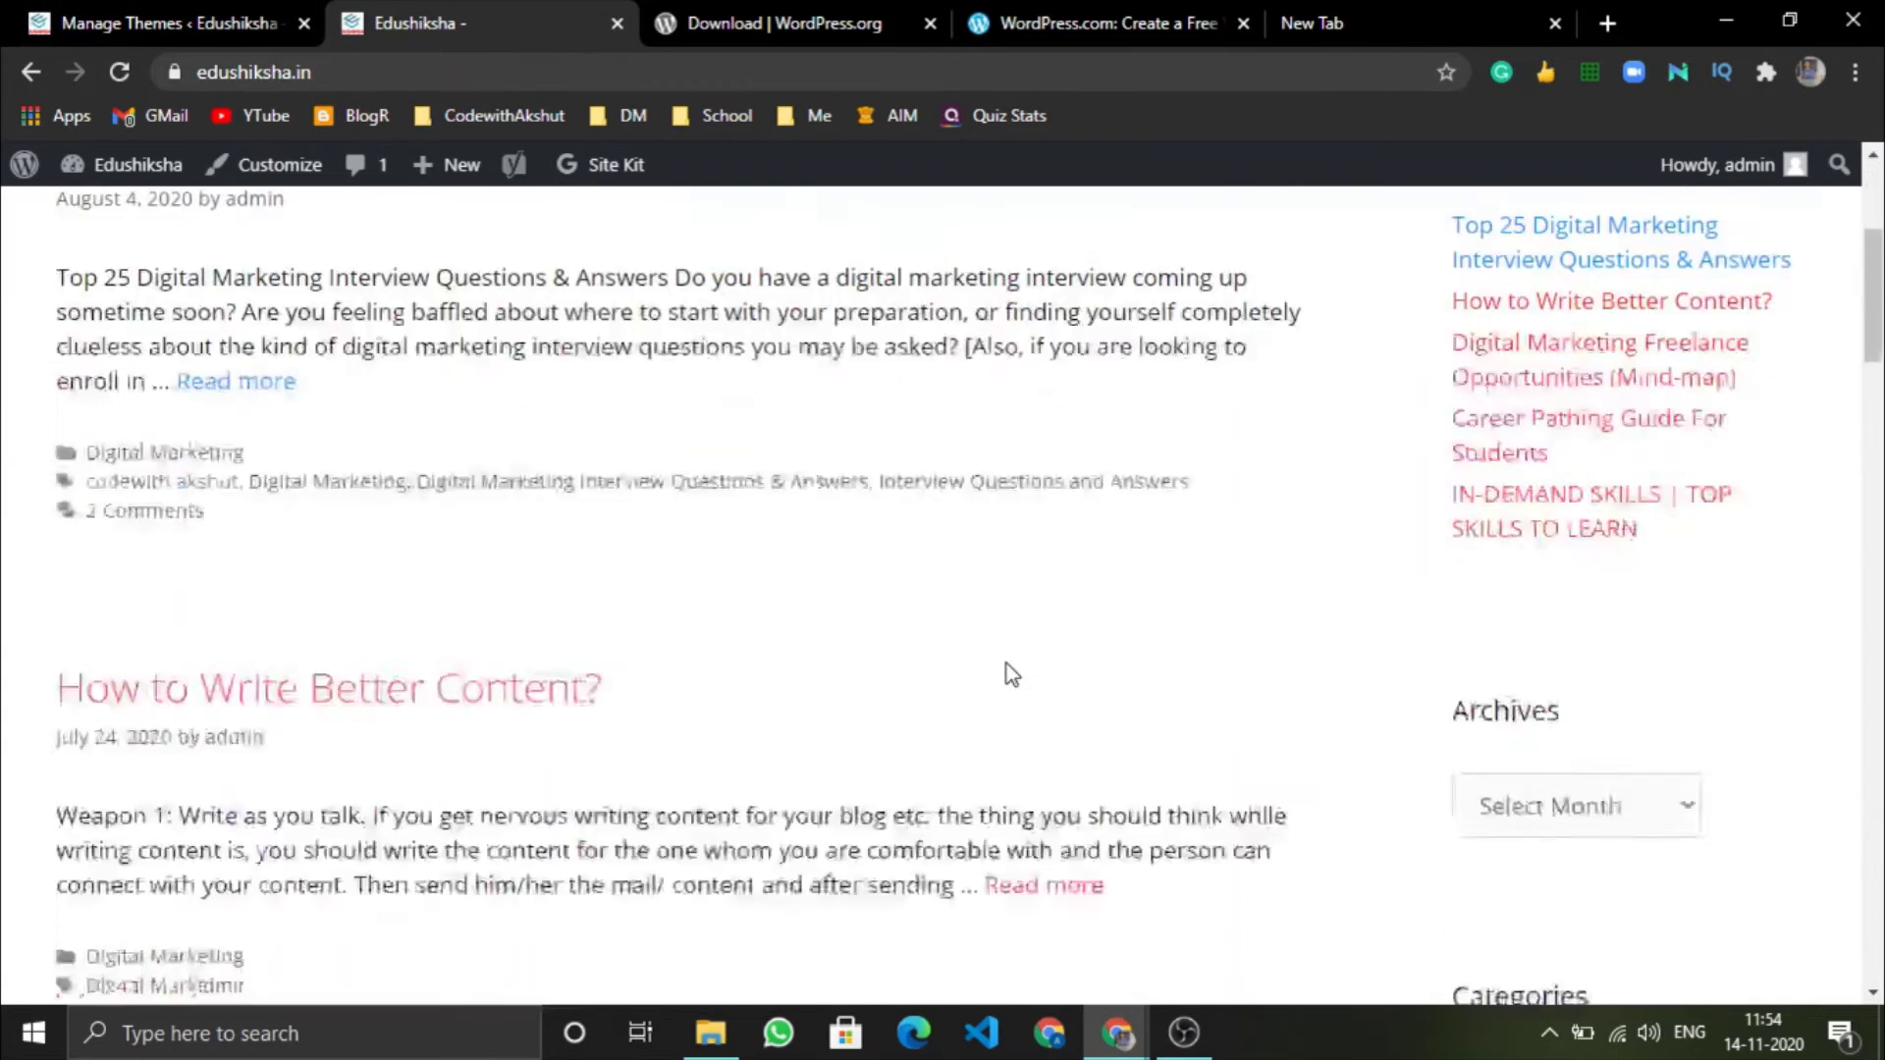
scroll(1006, 663, up, 20)
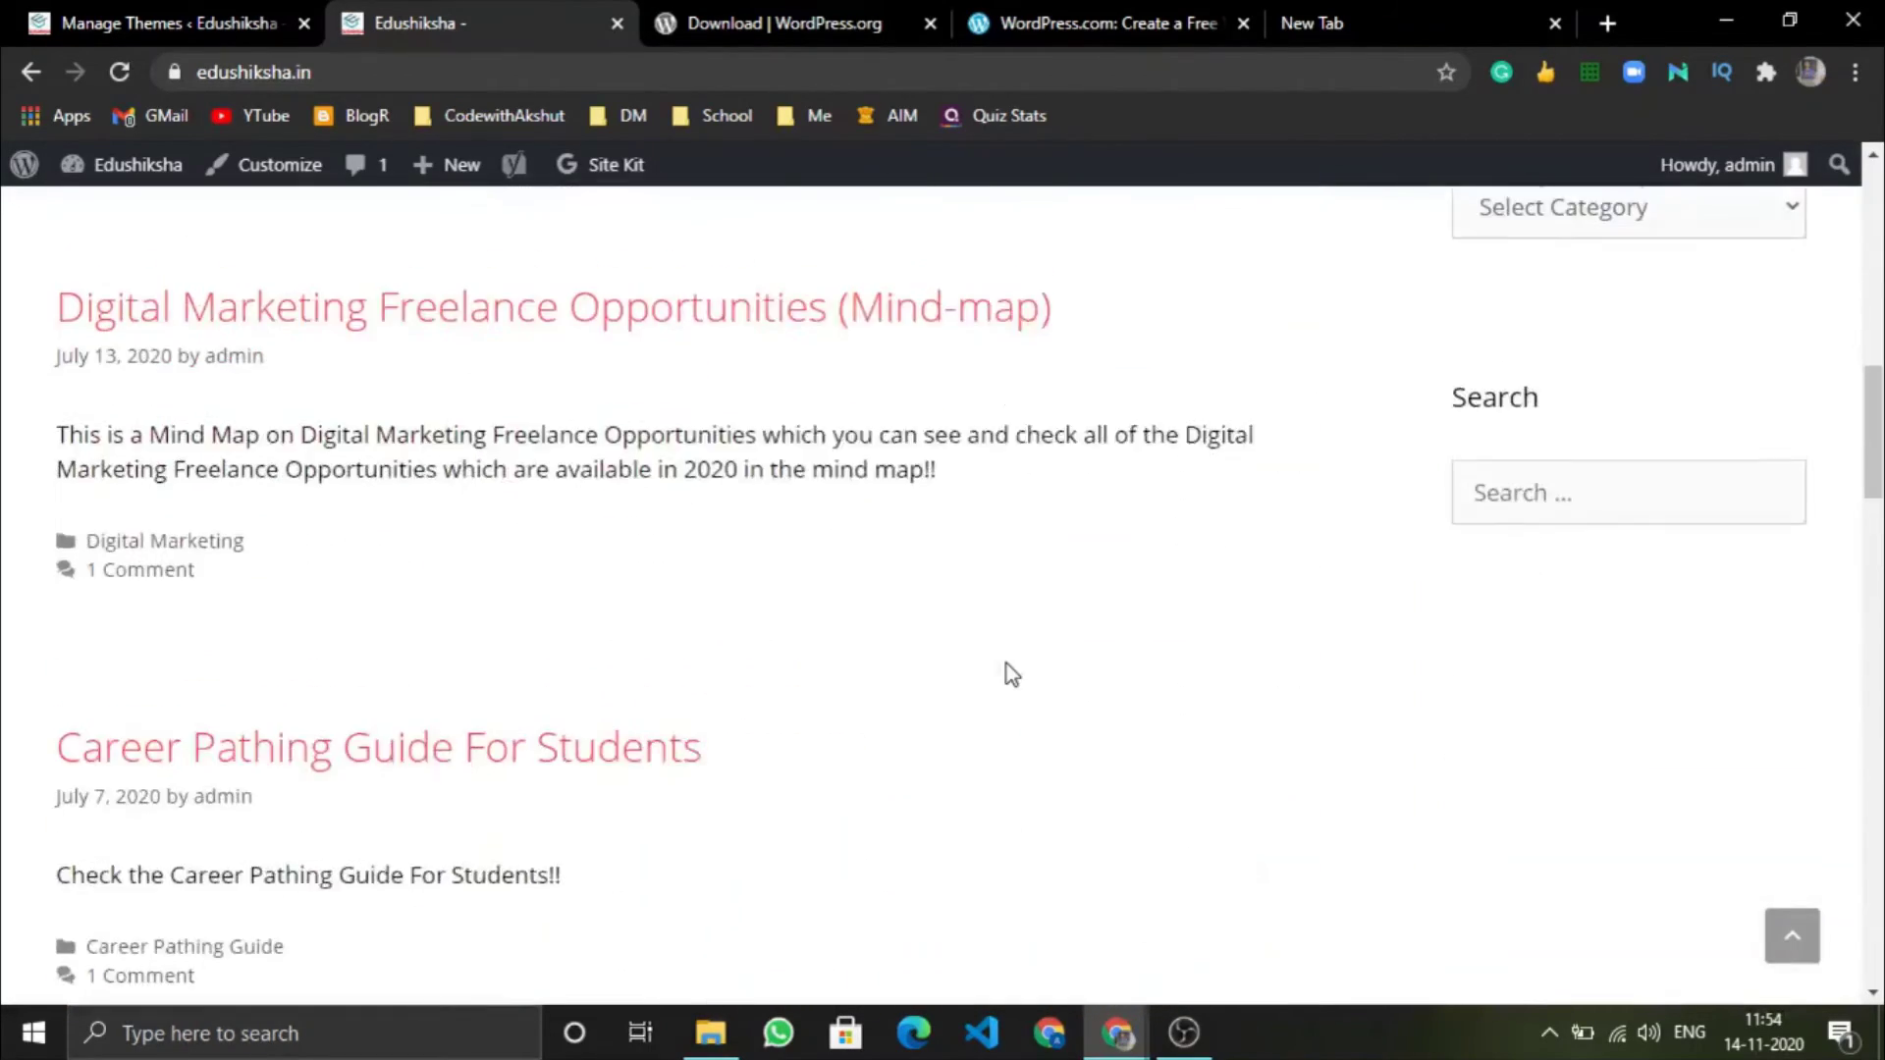
click(6, 14)
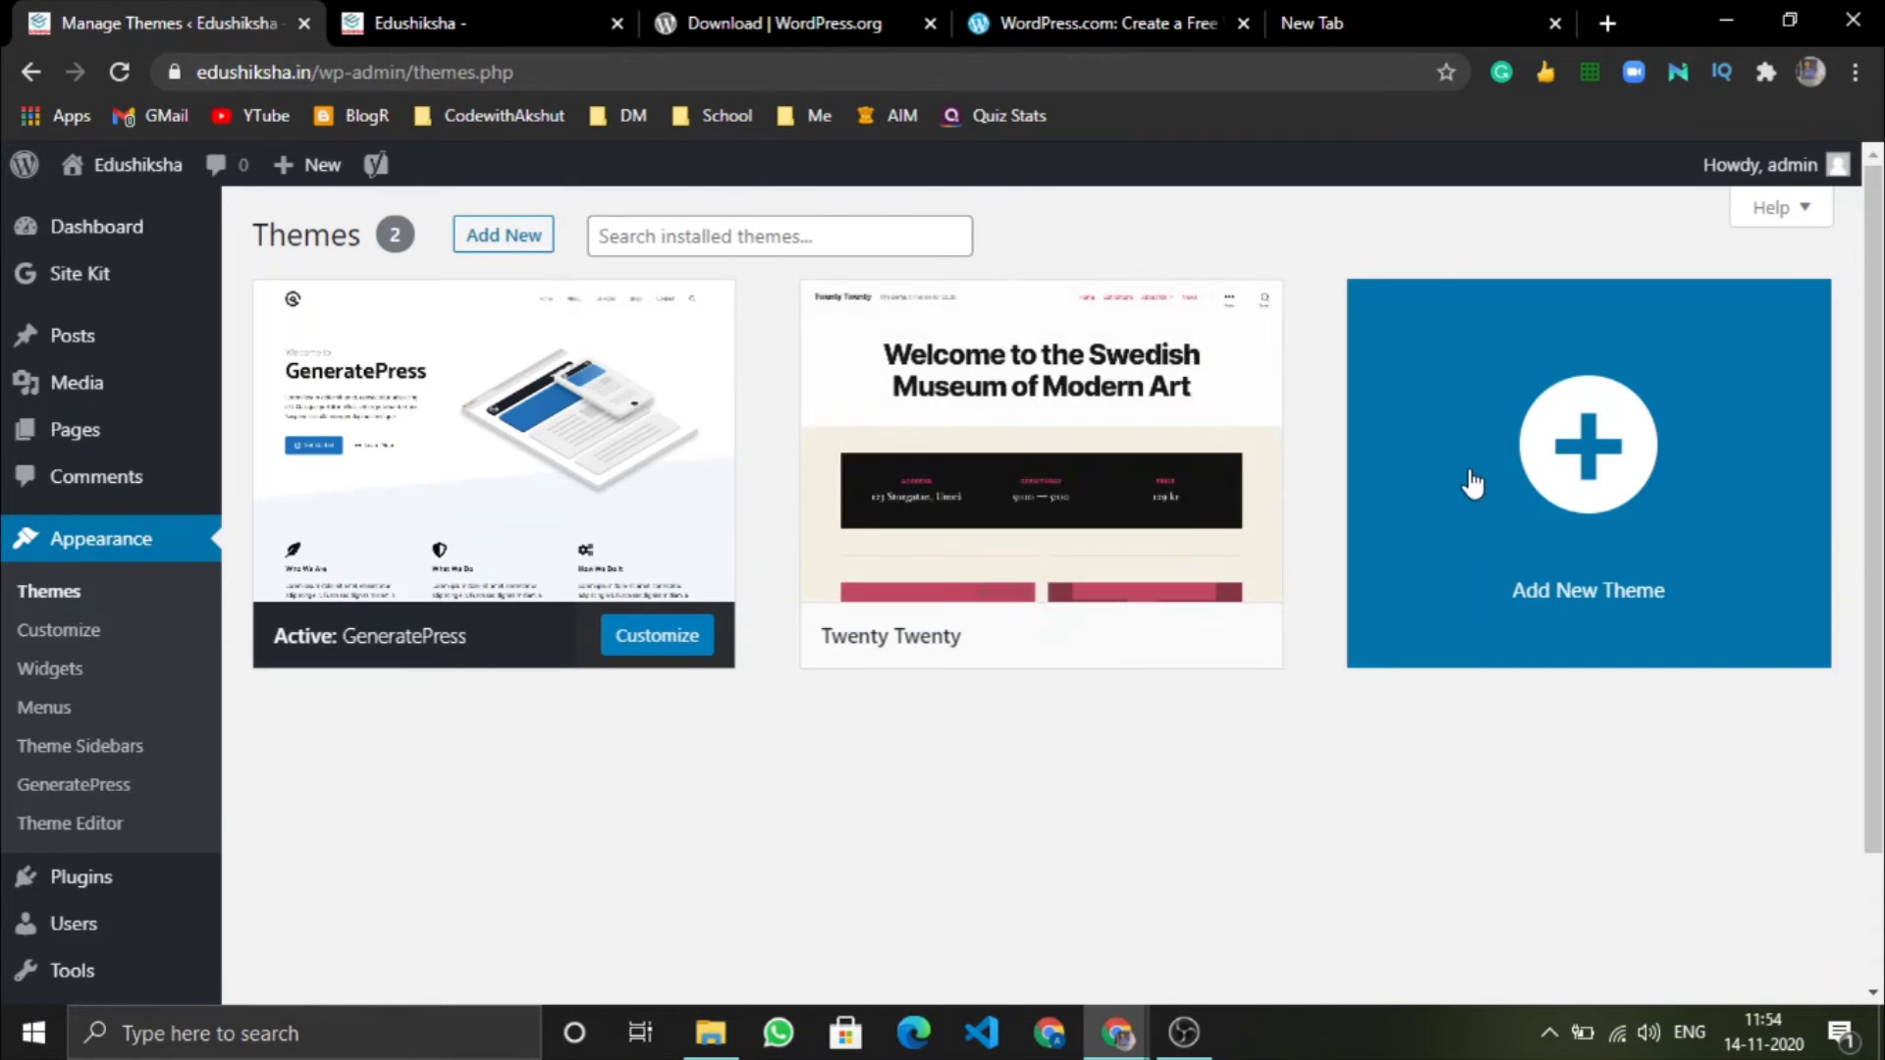
Open the page for adding a new theme and look through the featured themes.
click(1601, 436)
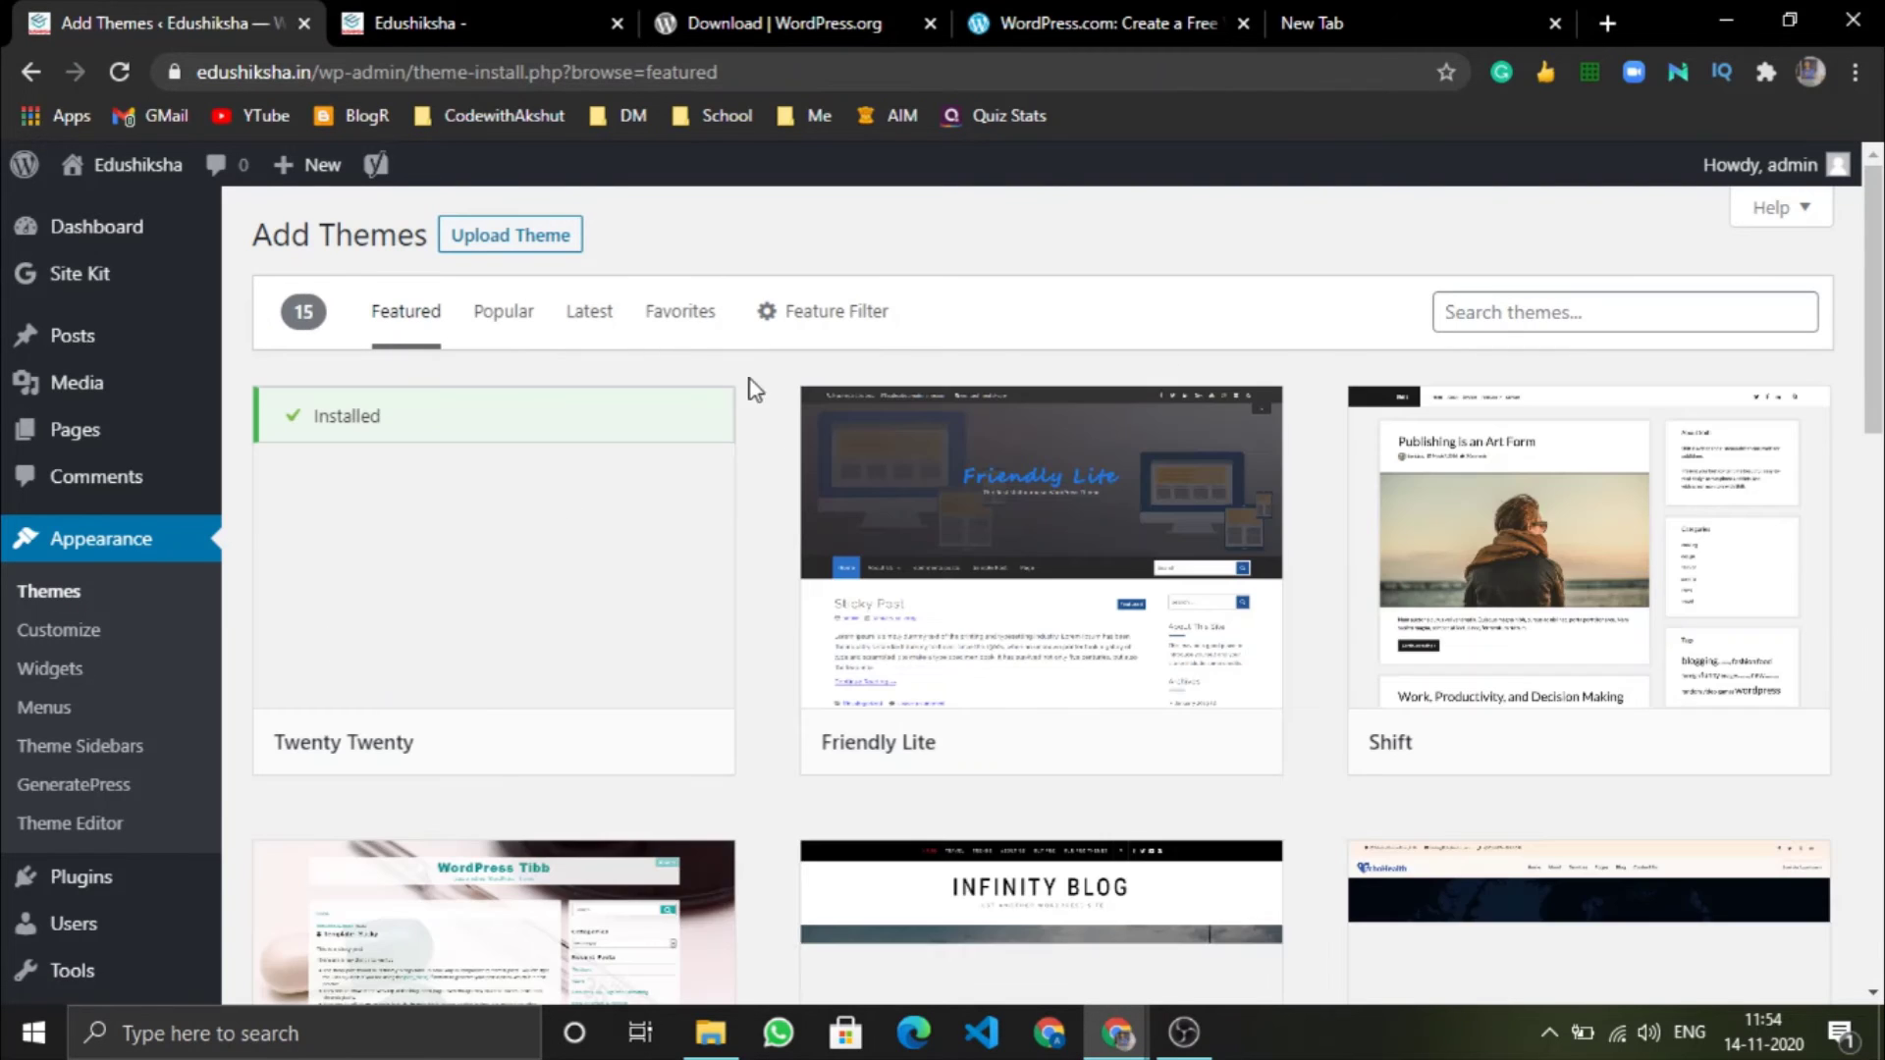
scroll(539, 652, down, 10)
scroll(543, 652, up, 10)
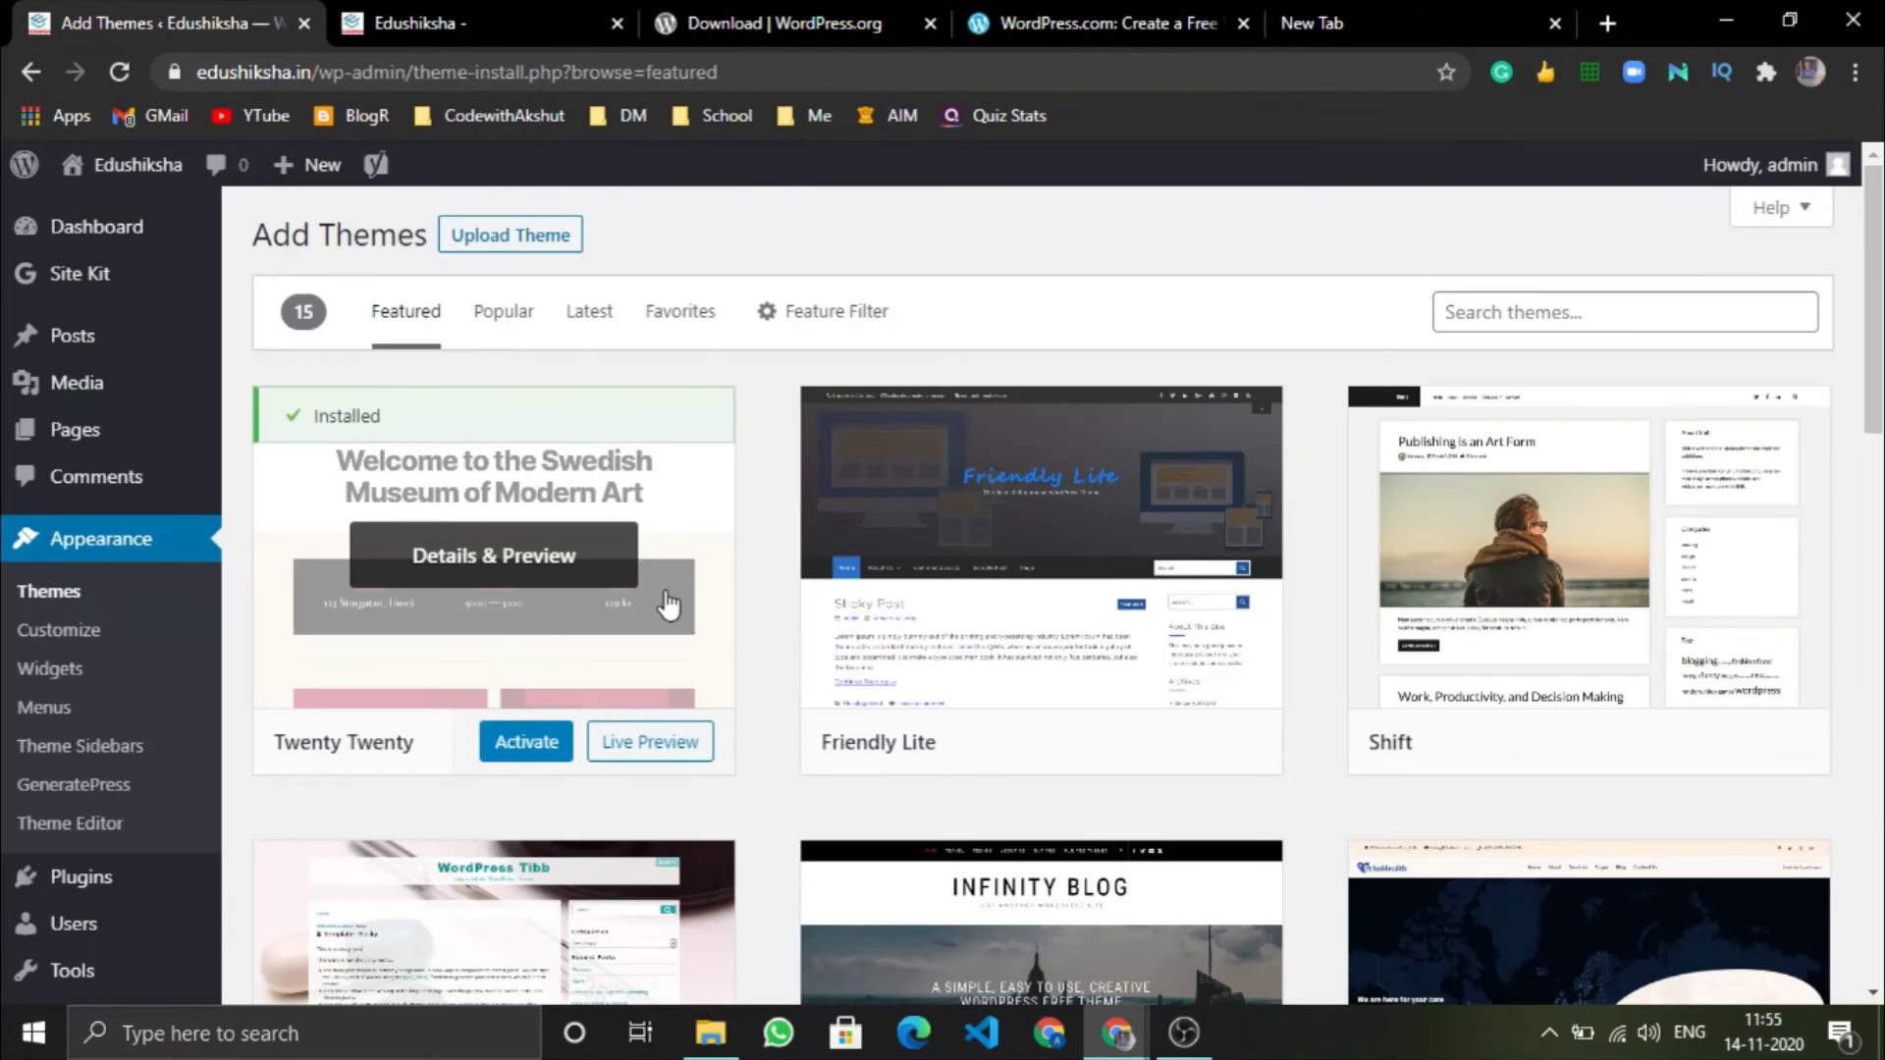
scroll(1536, 475, down, 15)
scroll(1536, 475, up, 15)
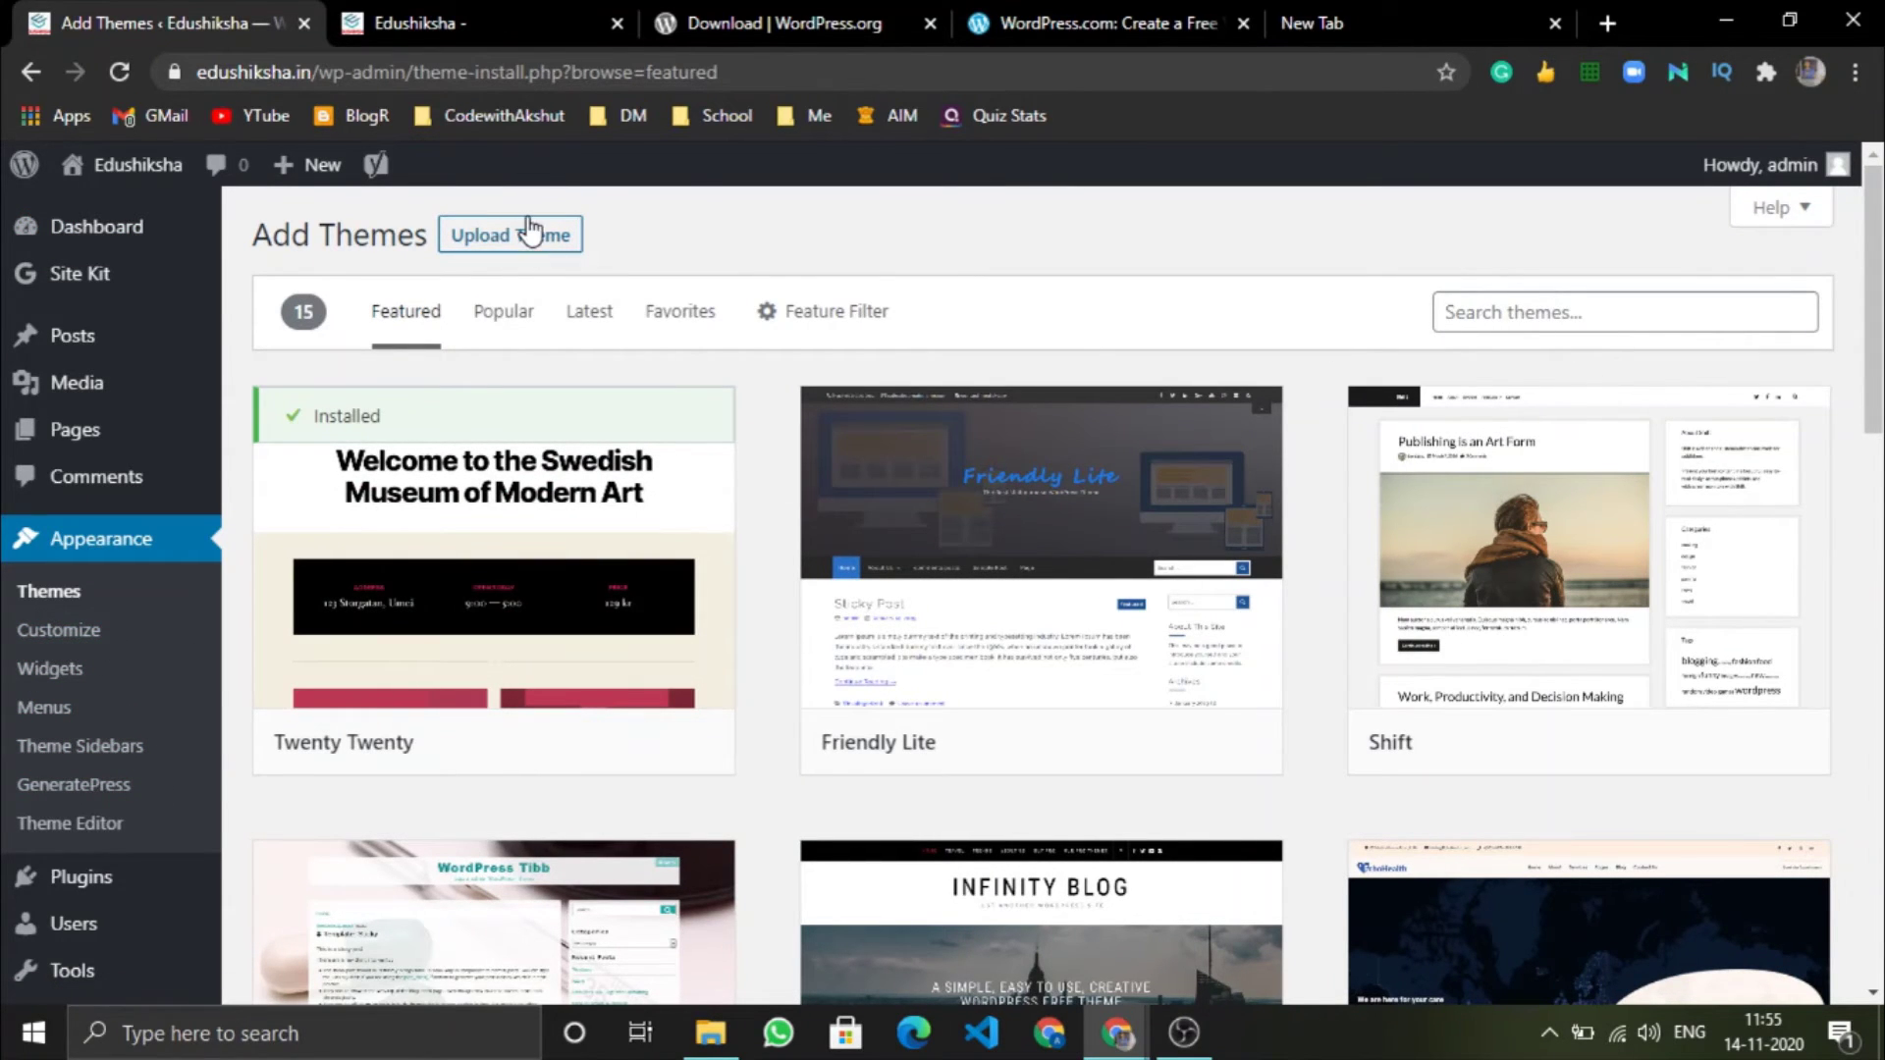
Open the Widgets settings and compare the Right Sidebar widgets with the live homepage's sidebar and footer.
click(43, 677)
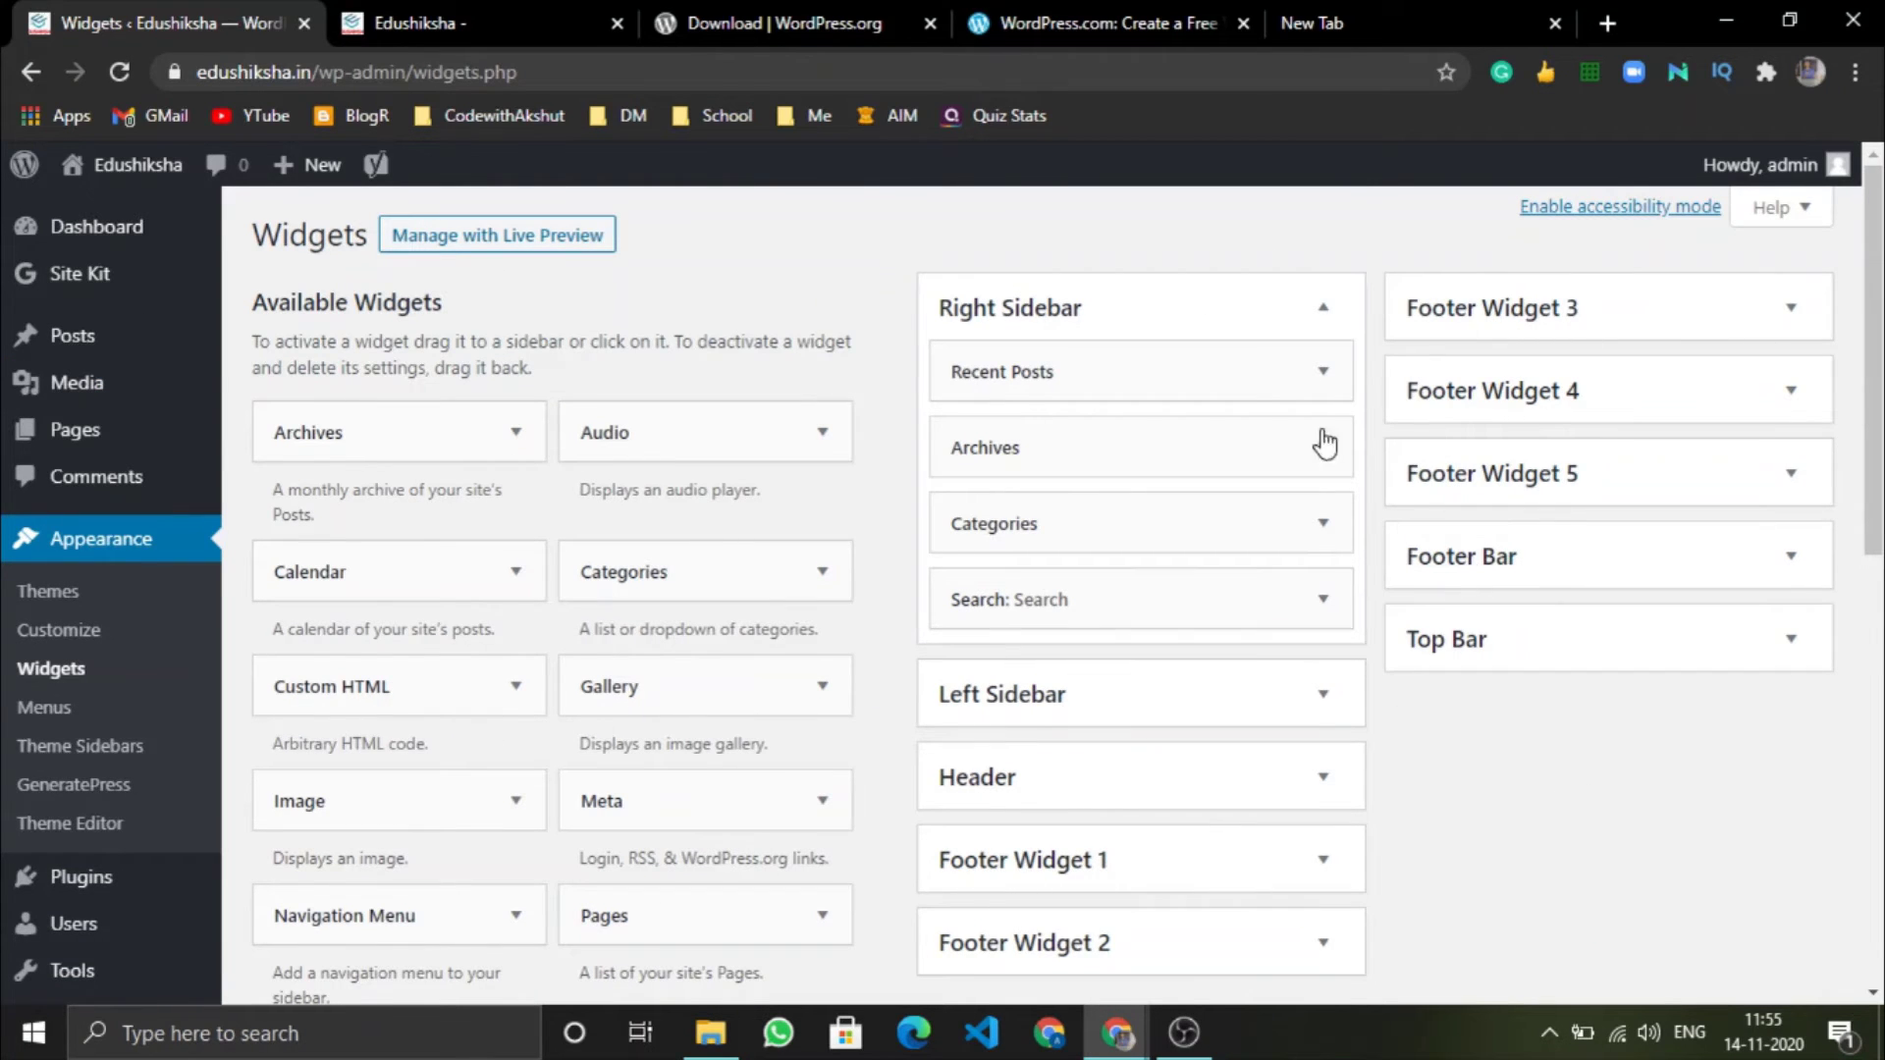
click(566, 5)
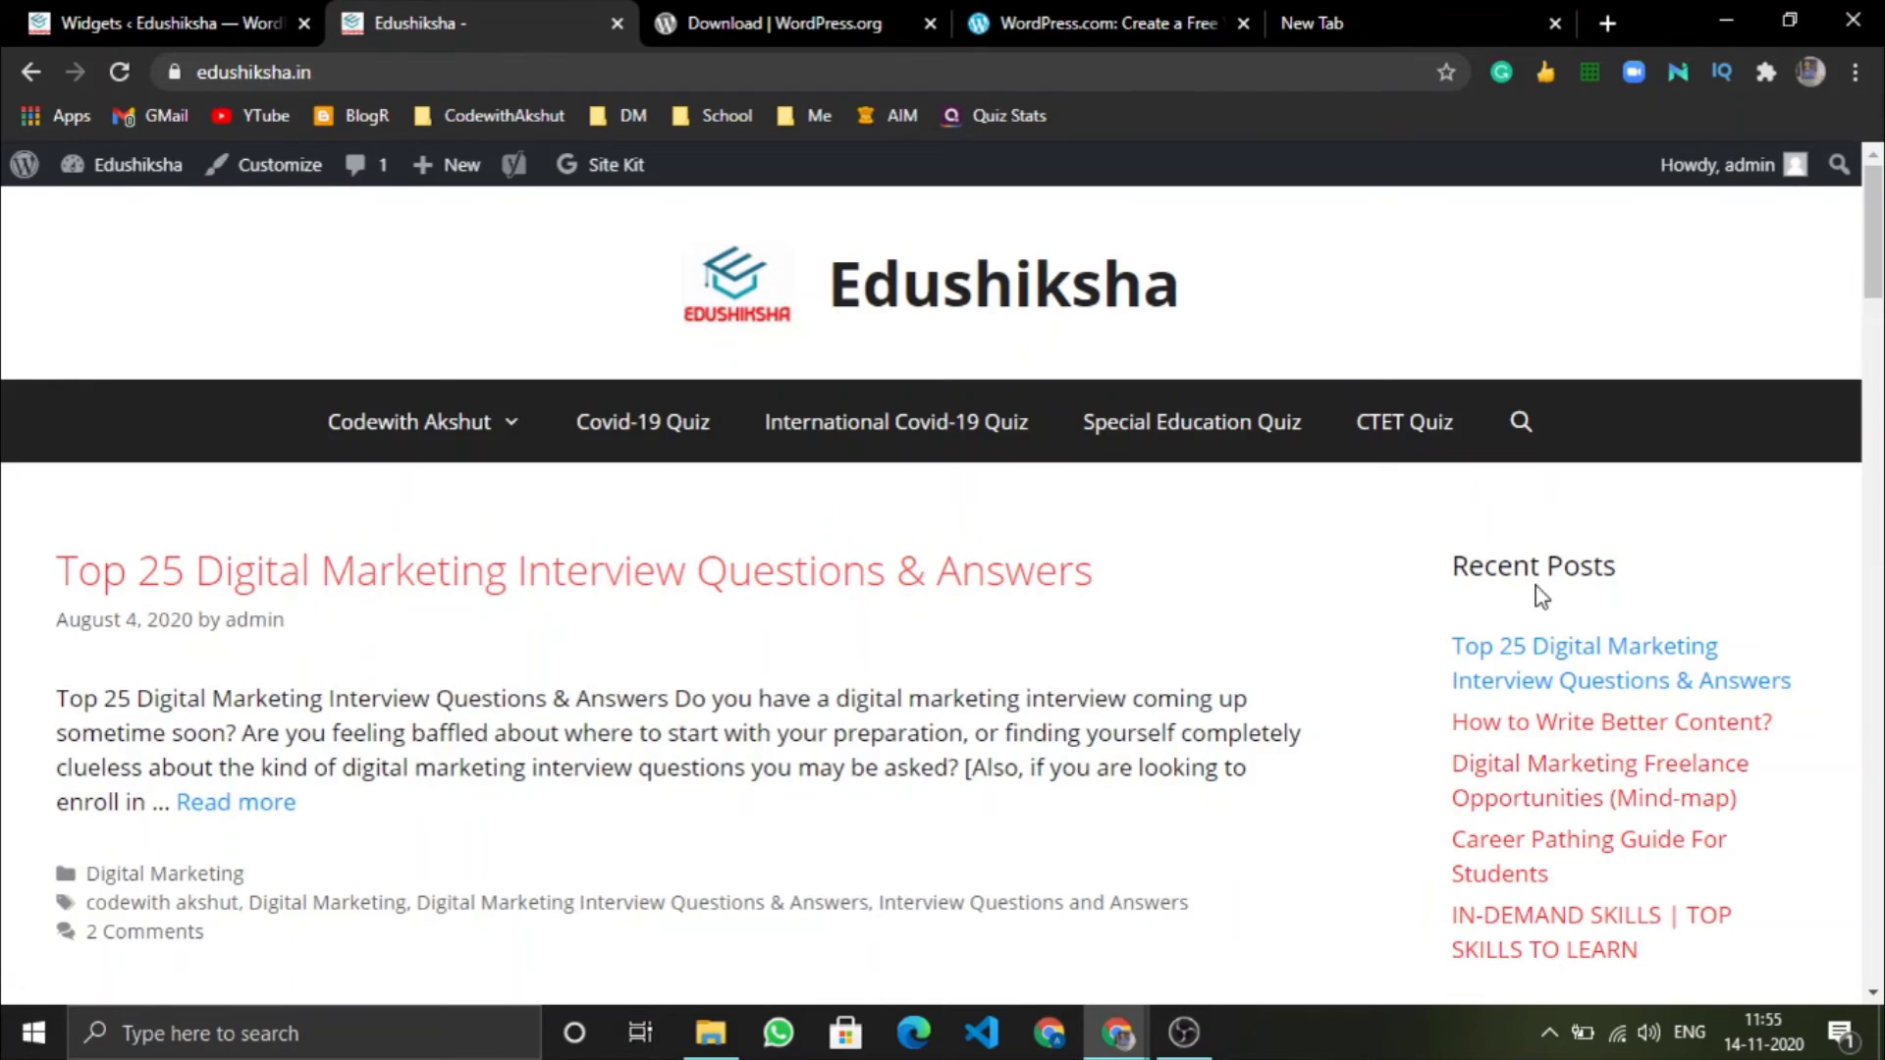
scroll(1536, 585, down, 5)
scroll(1538, 576, down, 6)
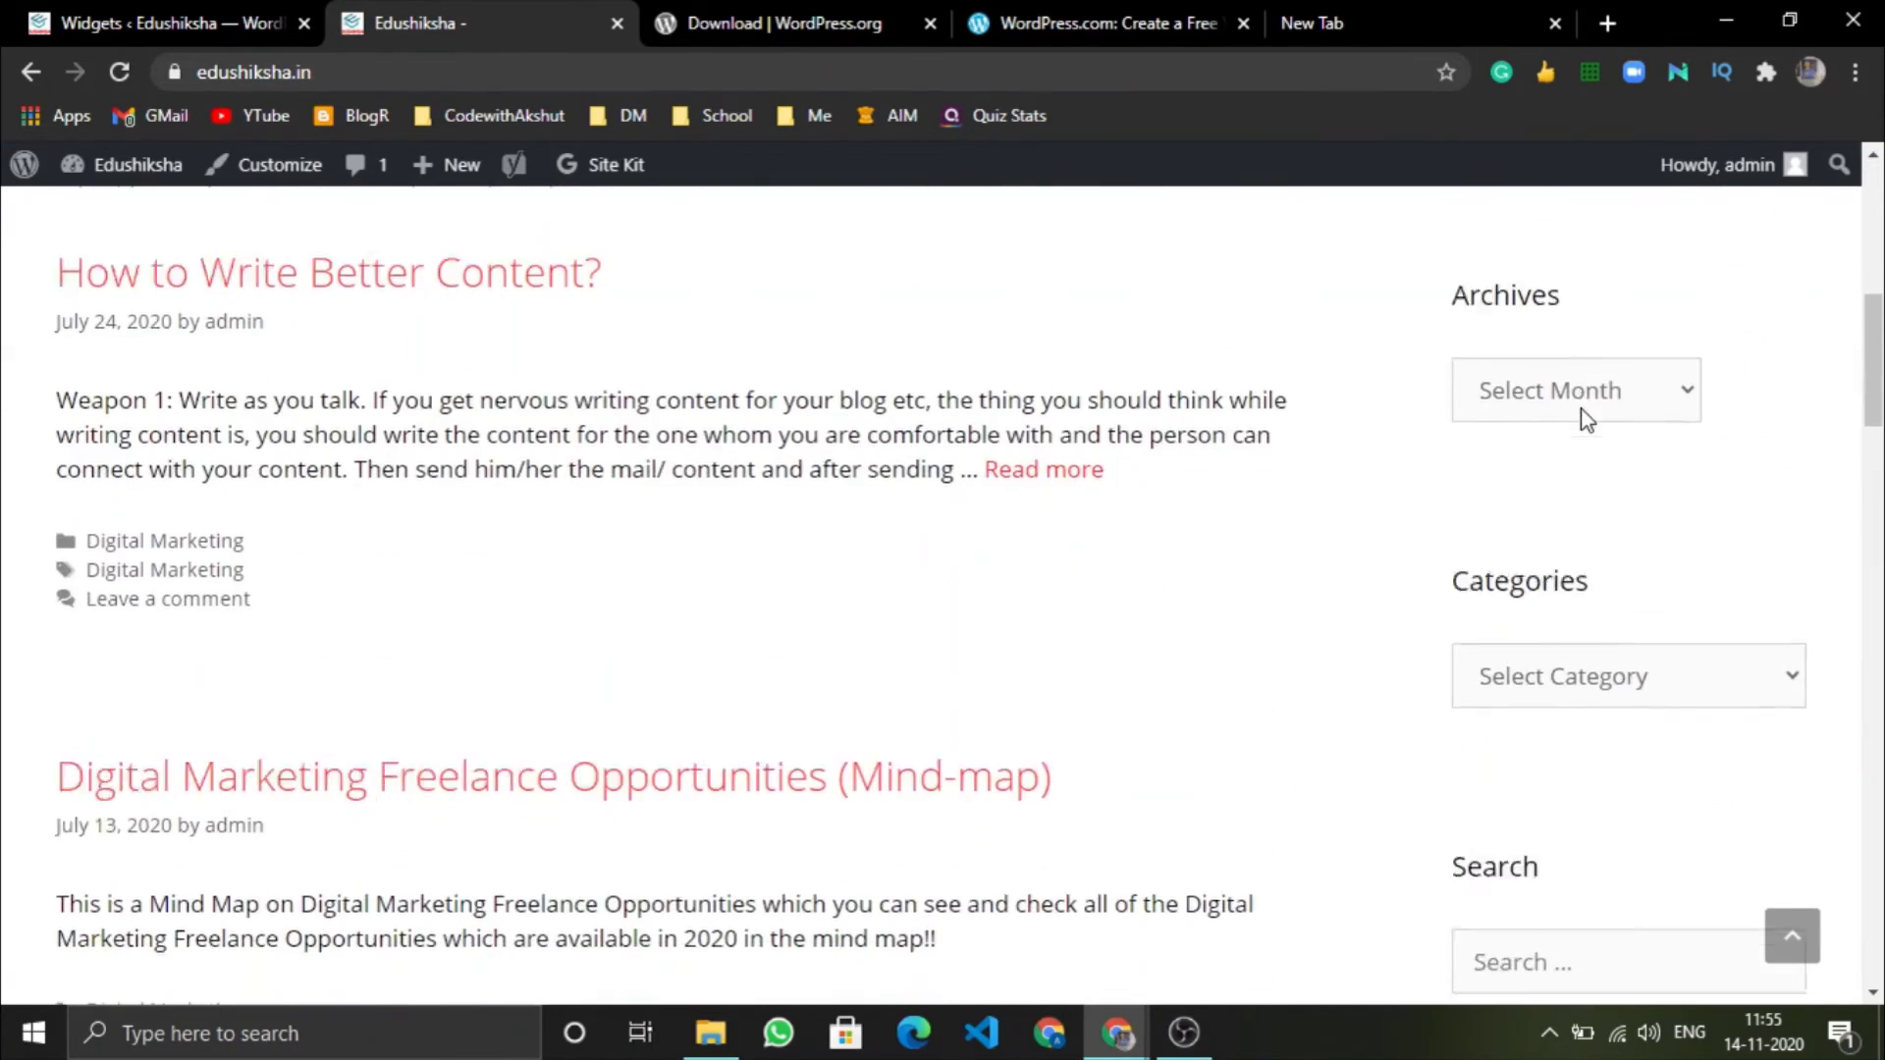
scroll(1517, 414, down, 20)
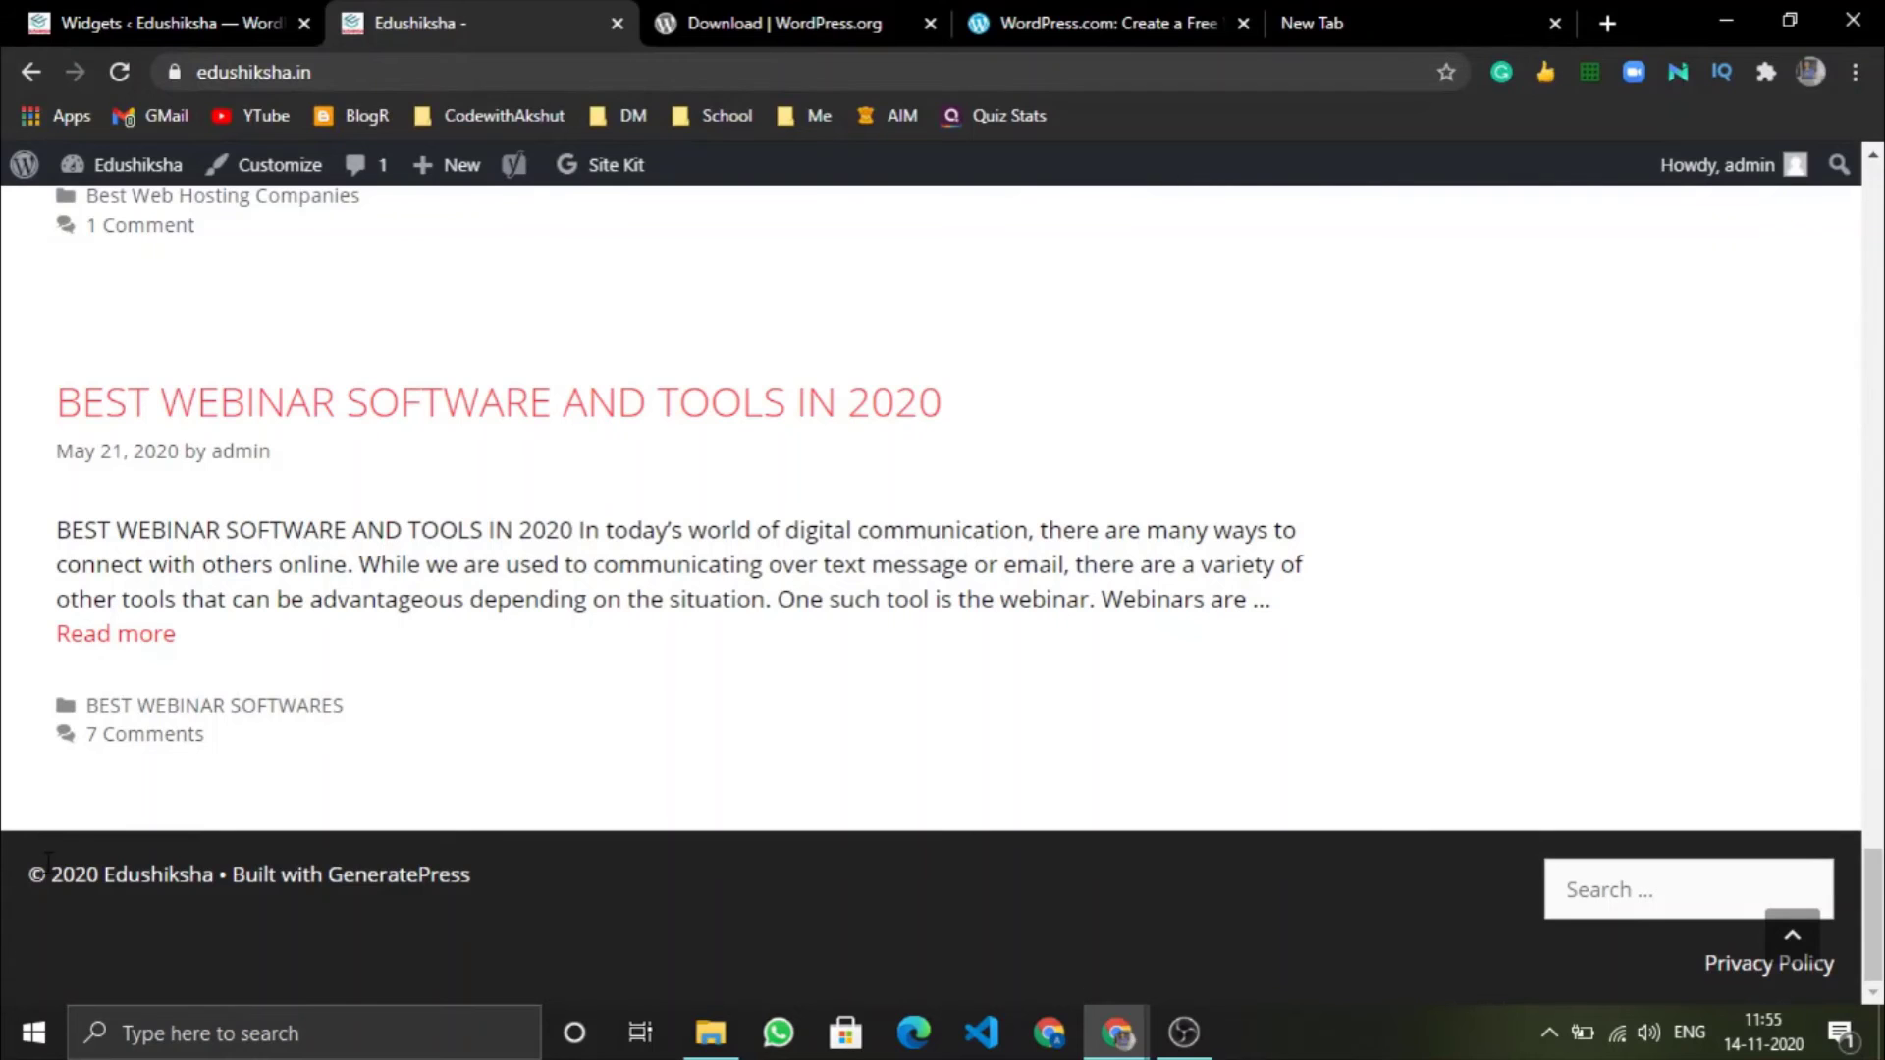
drag(47, 859, 486, 872)
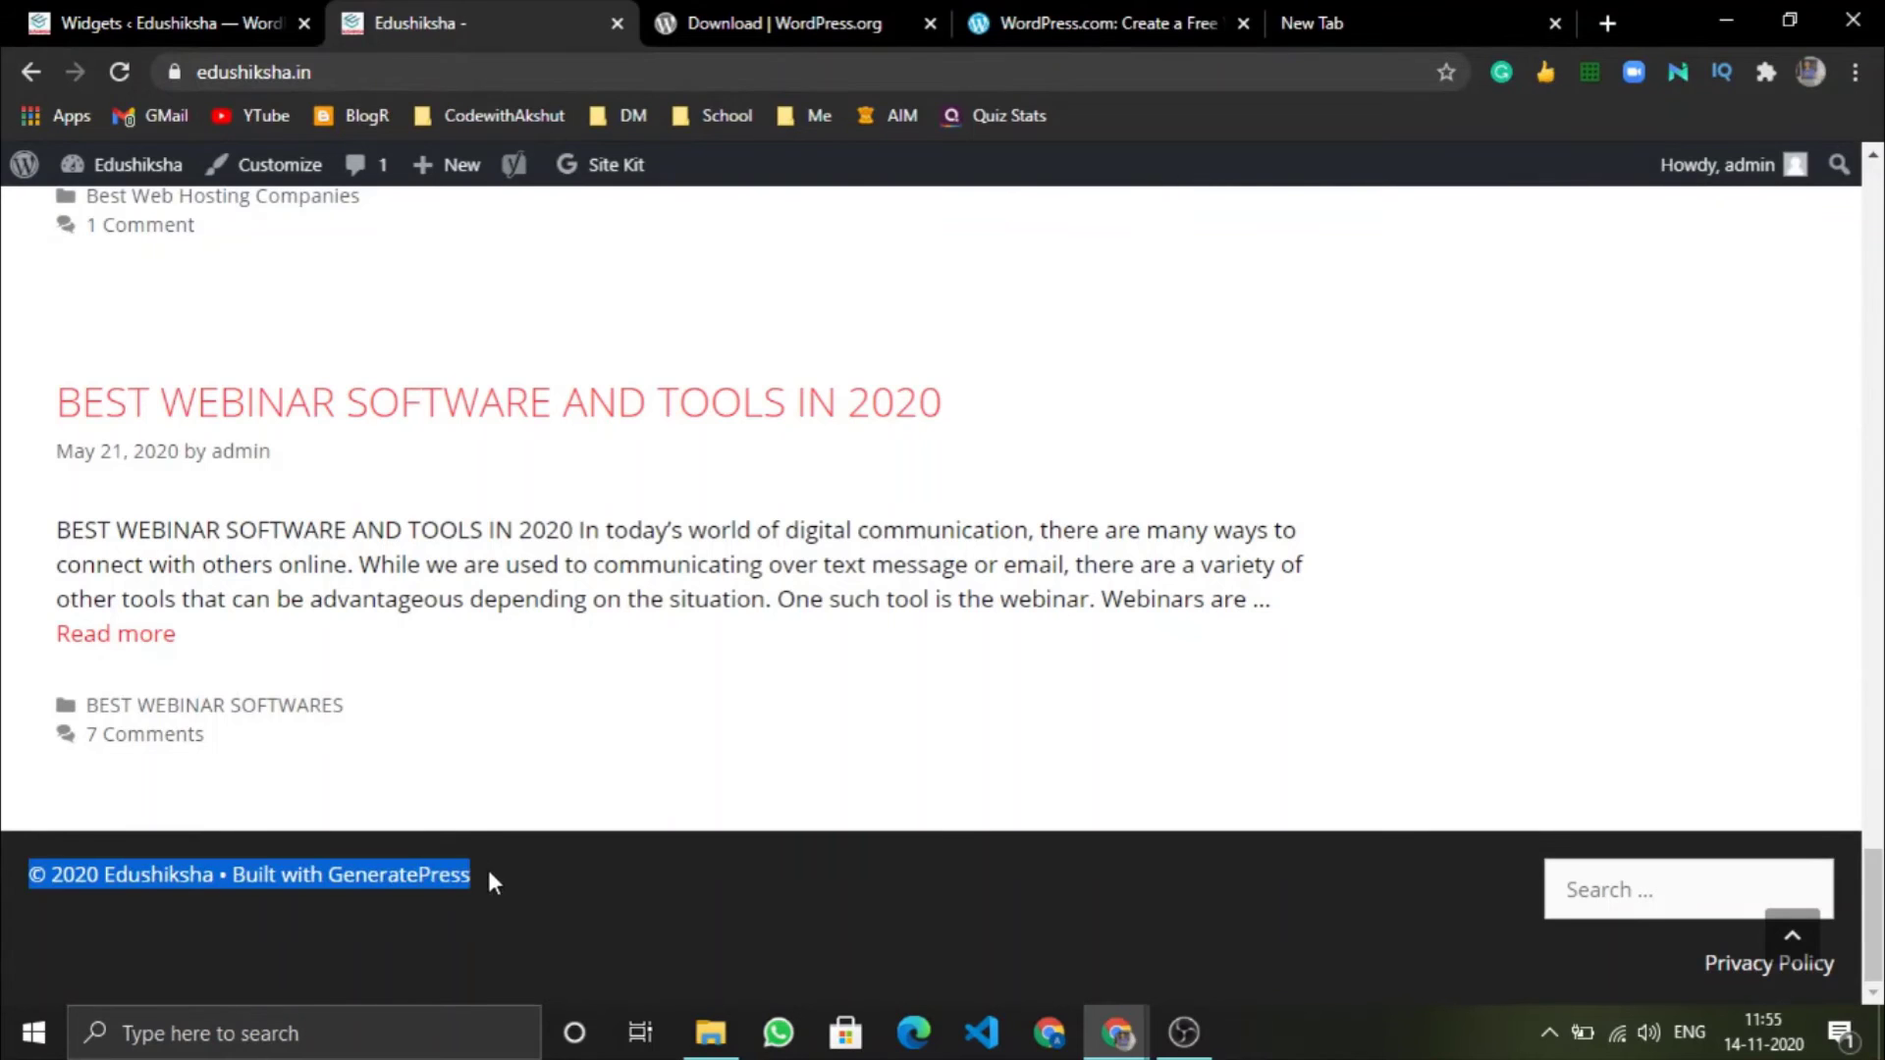
click(488, 872)
scroll(751, 510, up, 20)
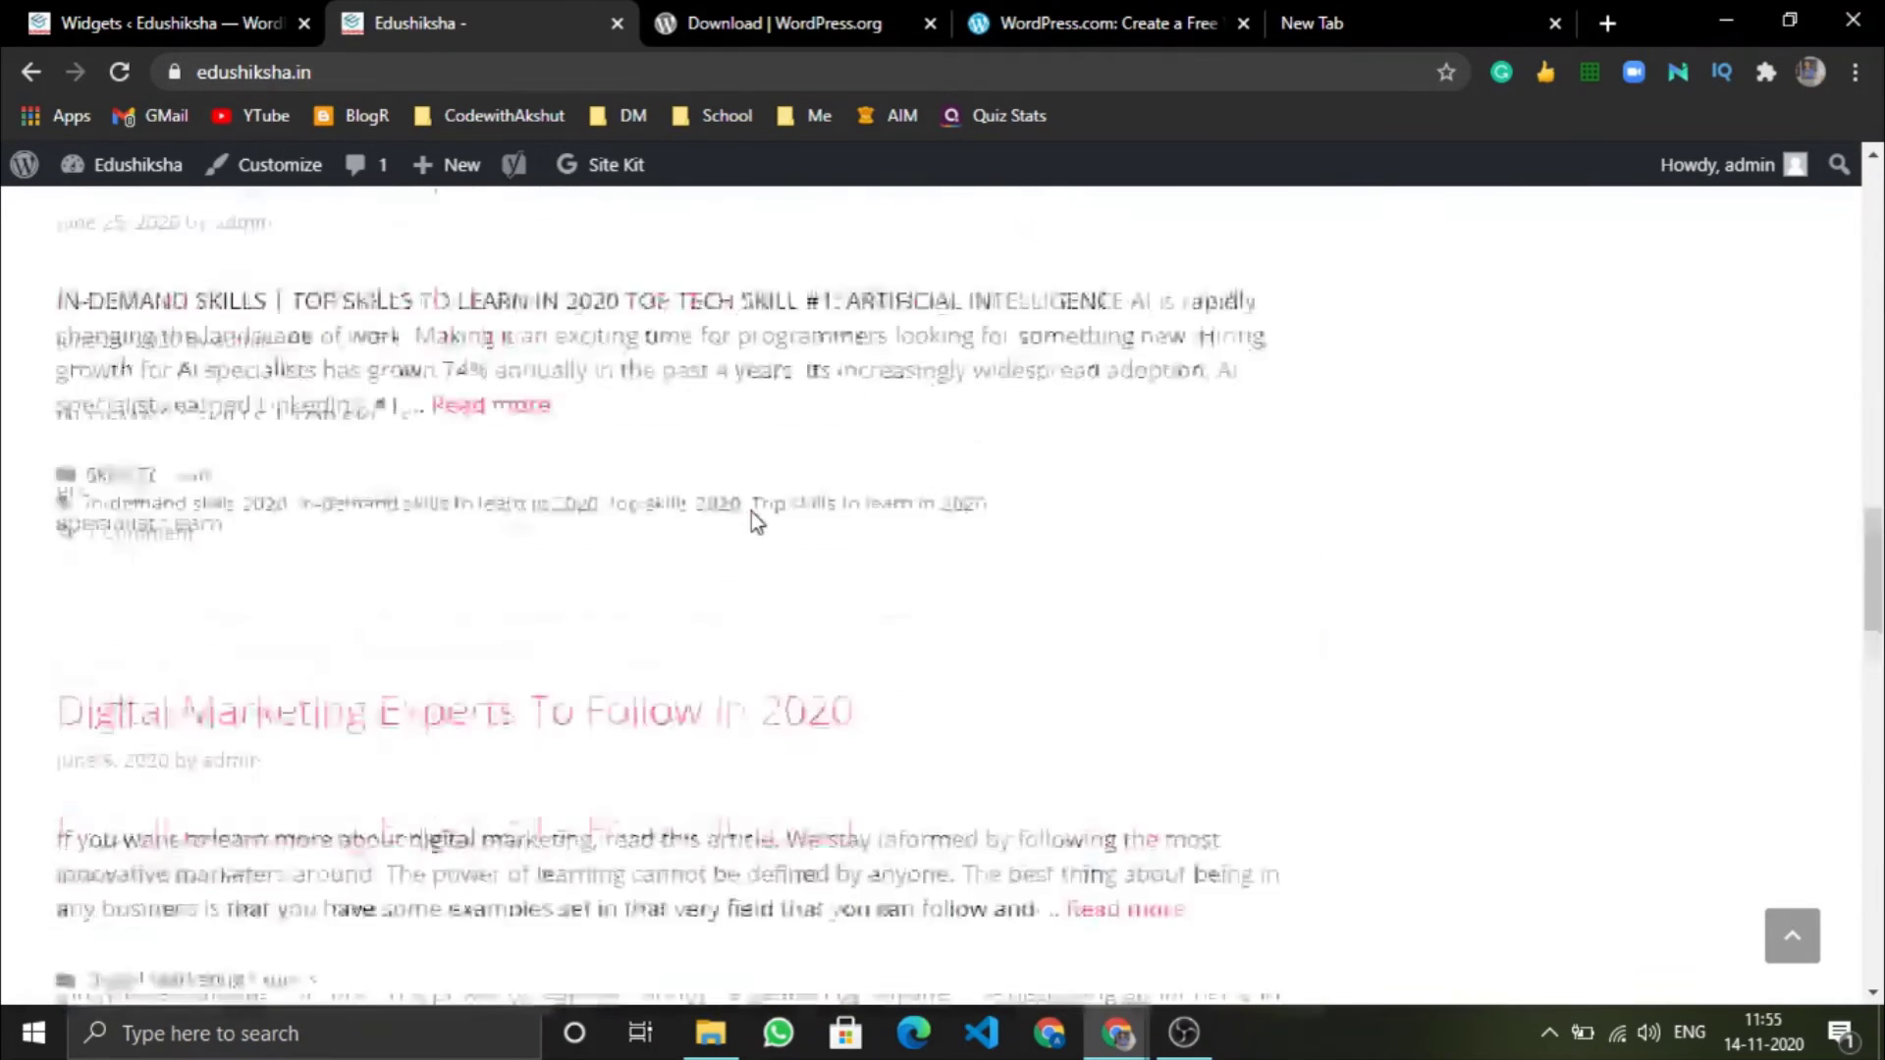
Return to the Widgets settings and look over the available widgets and widget areas.
click(157, 22)
scroll(1325, 500, down, 10)
scroll(1326, 500, up, 10)
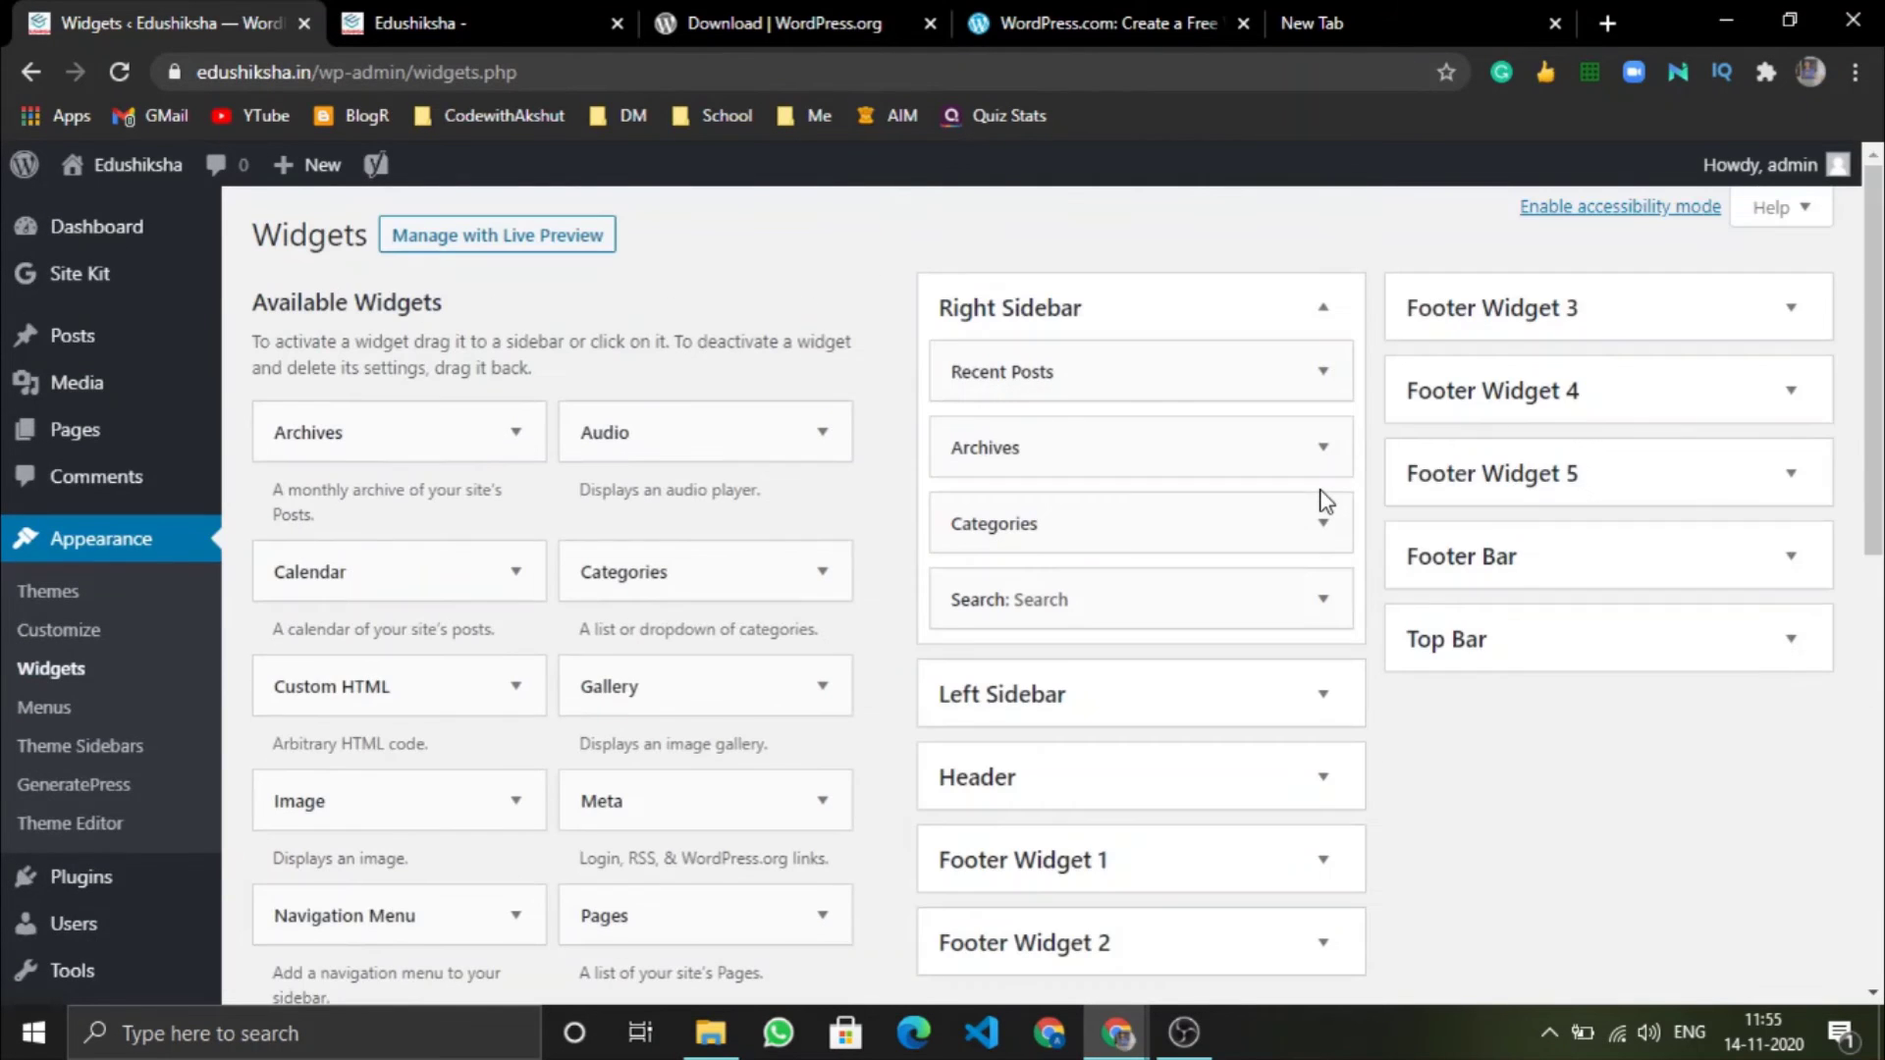
Open the Menus settings, compare the "Navigation" menu's structure with the live site's navigation, and review the menu settings.
click(35, 715)
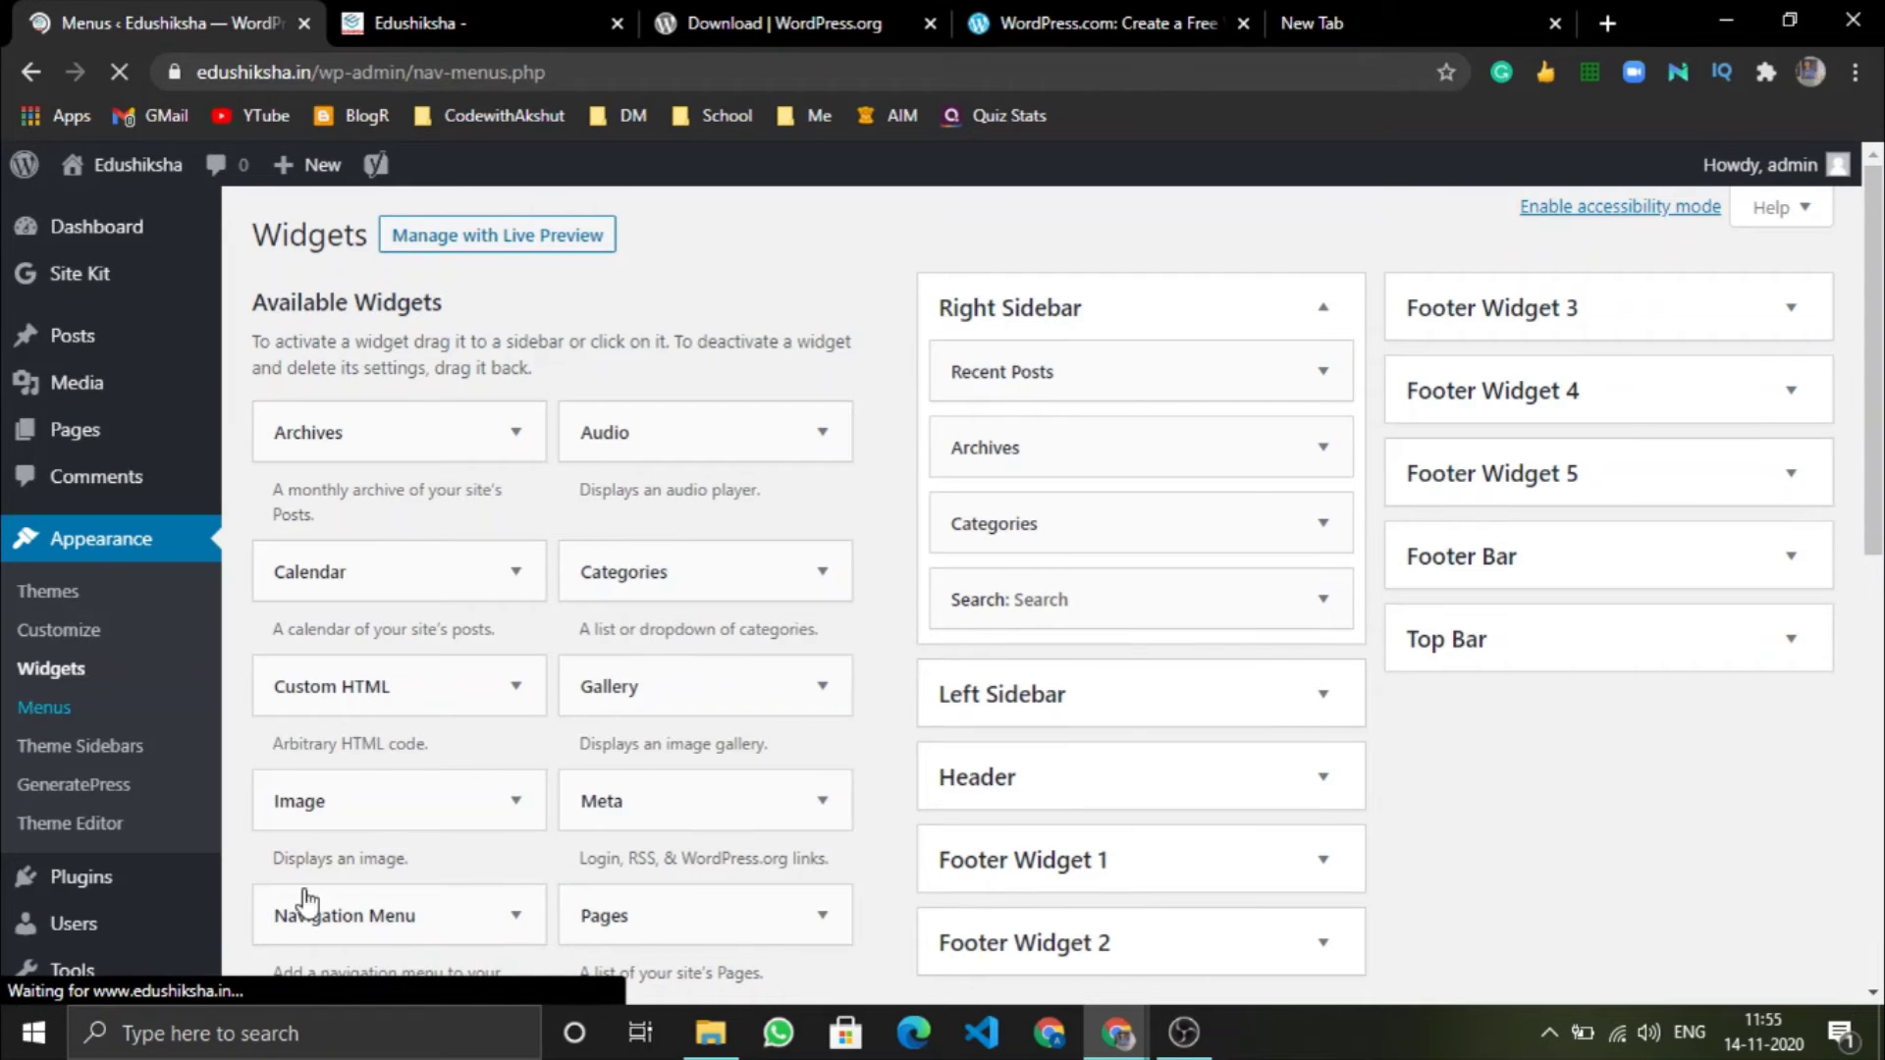
scroll(1022, 521, down, 7)
scroll(1021, 521, up, 7)
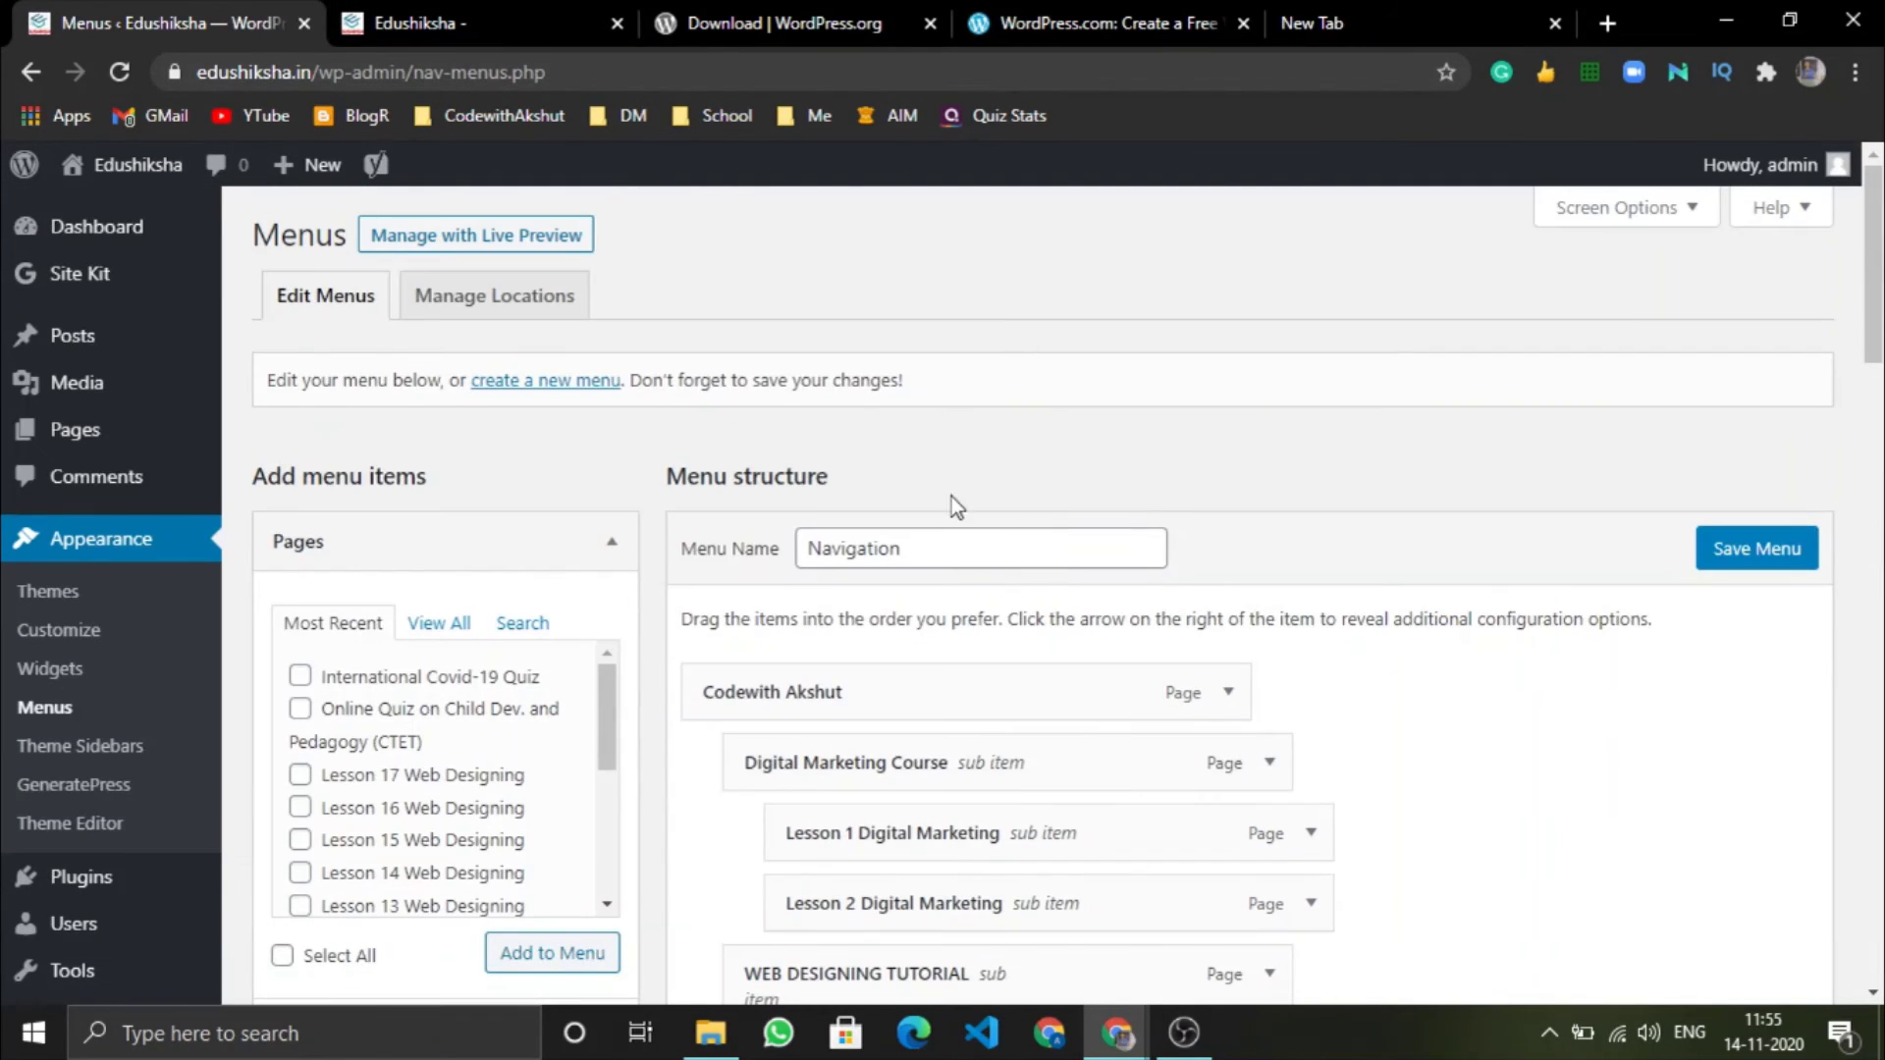
click(474, 14)
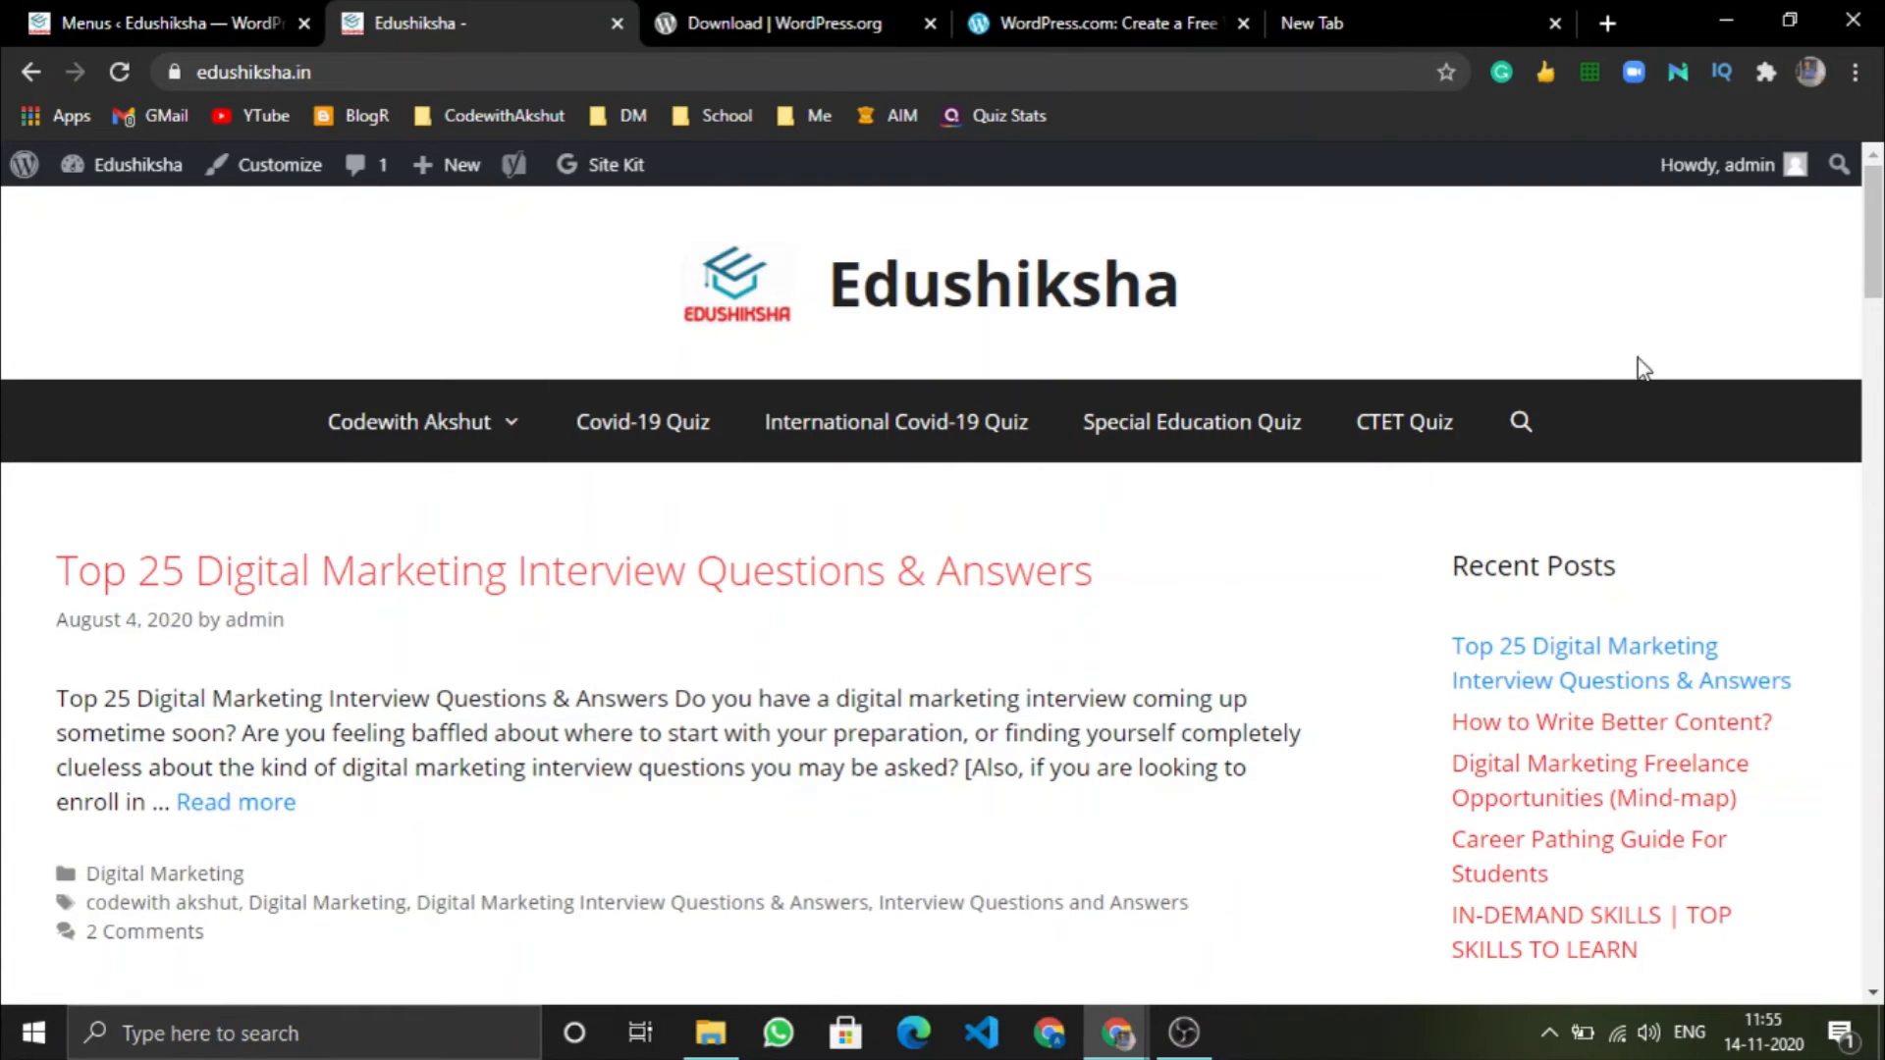
click(7, 11)
scroll(719, 608, down, 20)
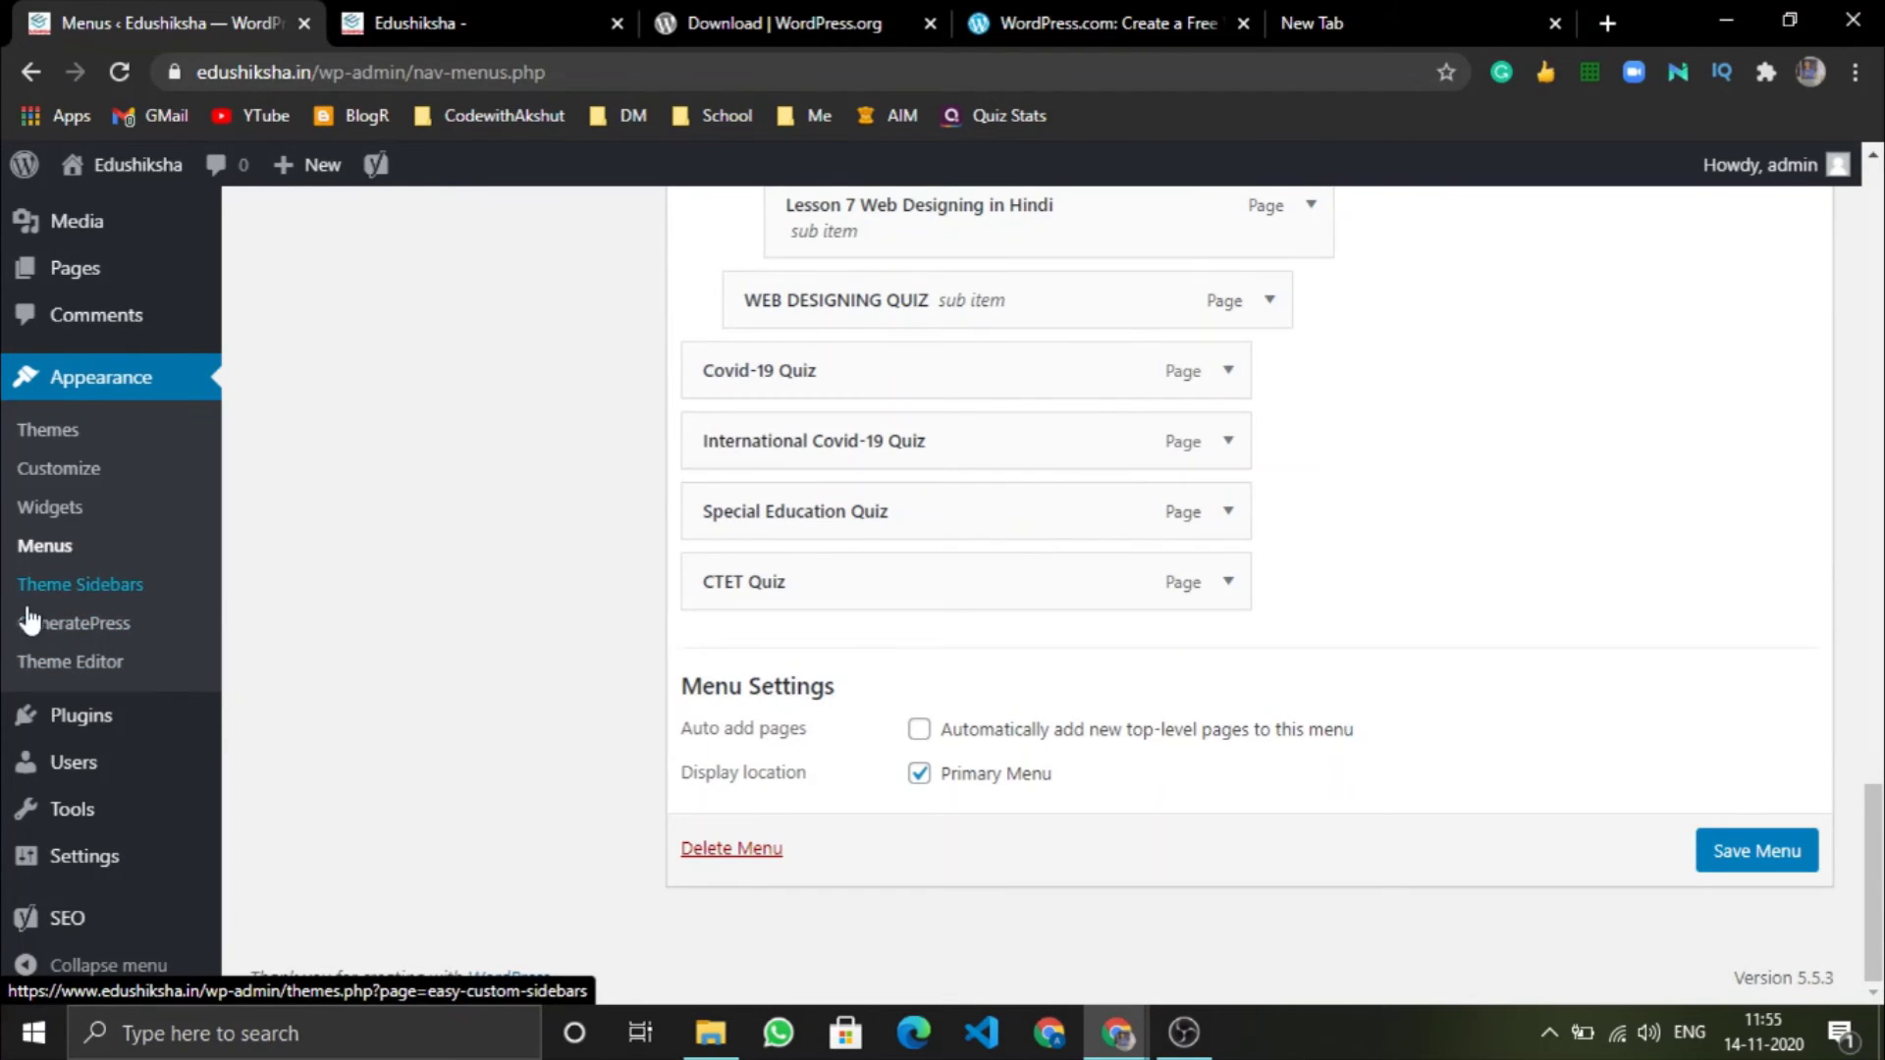
Open the Theme Editor and look through the GeneratePress stylesheet (style.css) and the list of theme files.
click(131, 666)
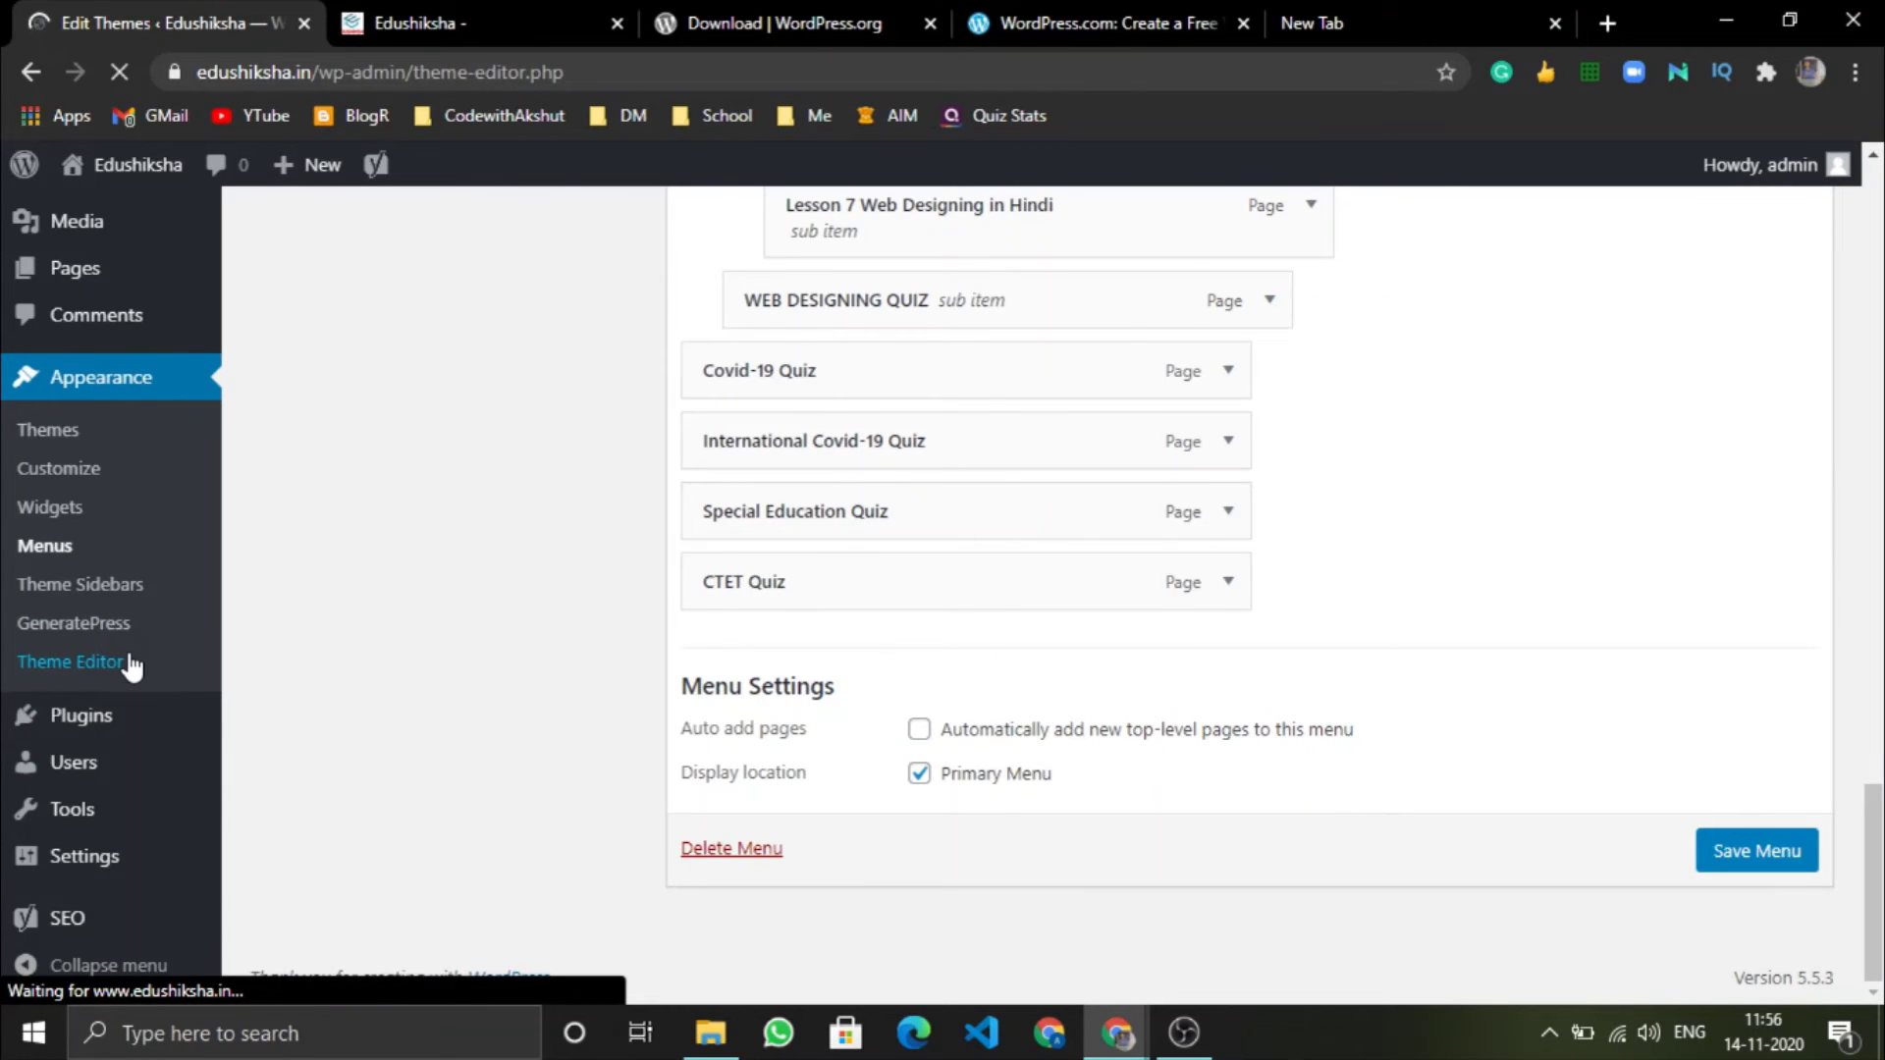
scroll(500, 643, down, 5)
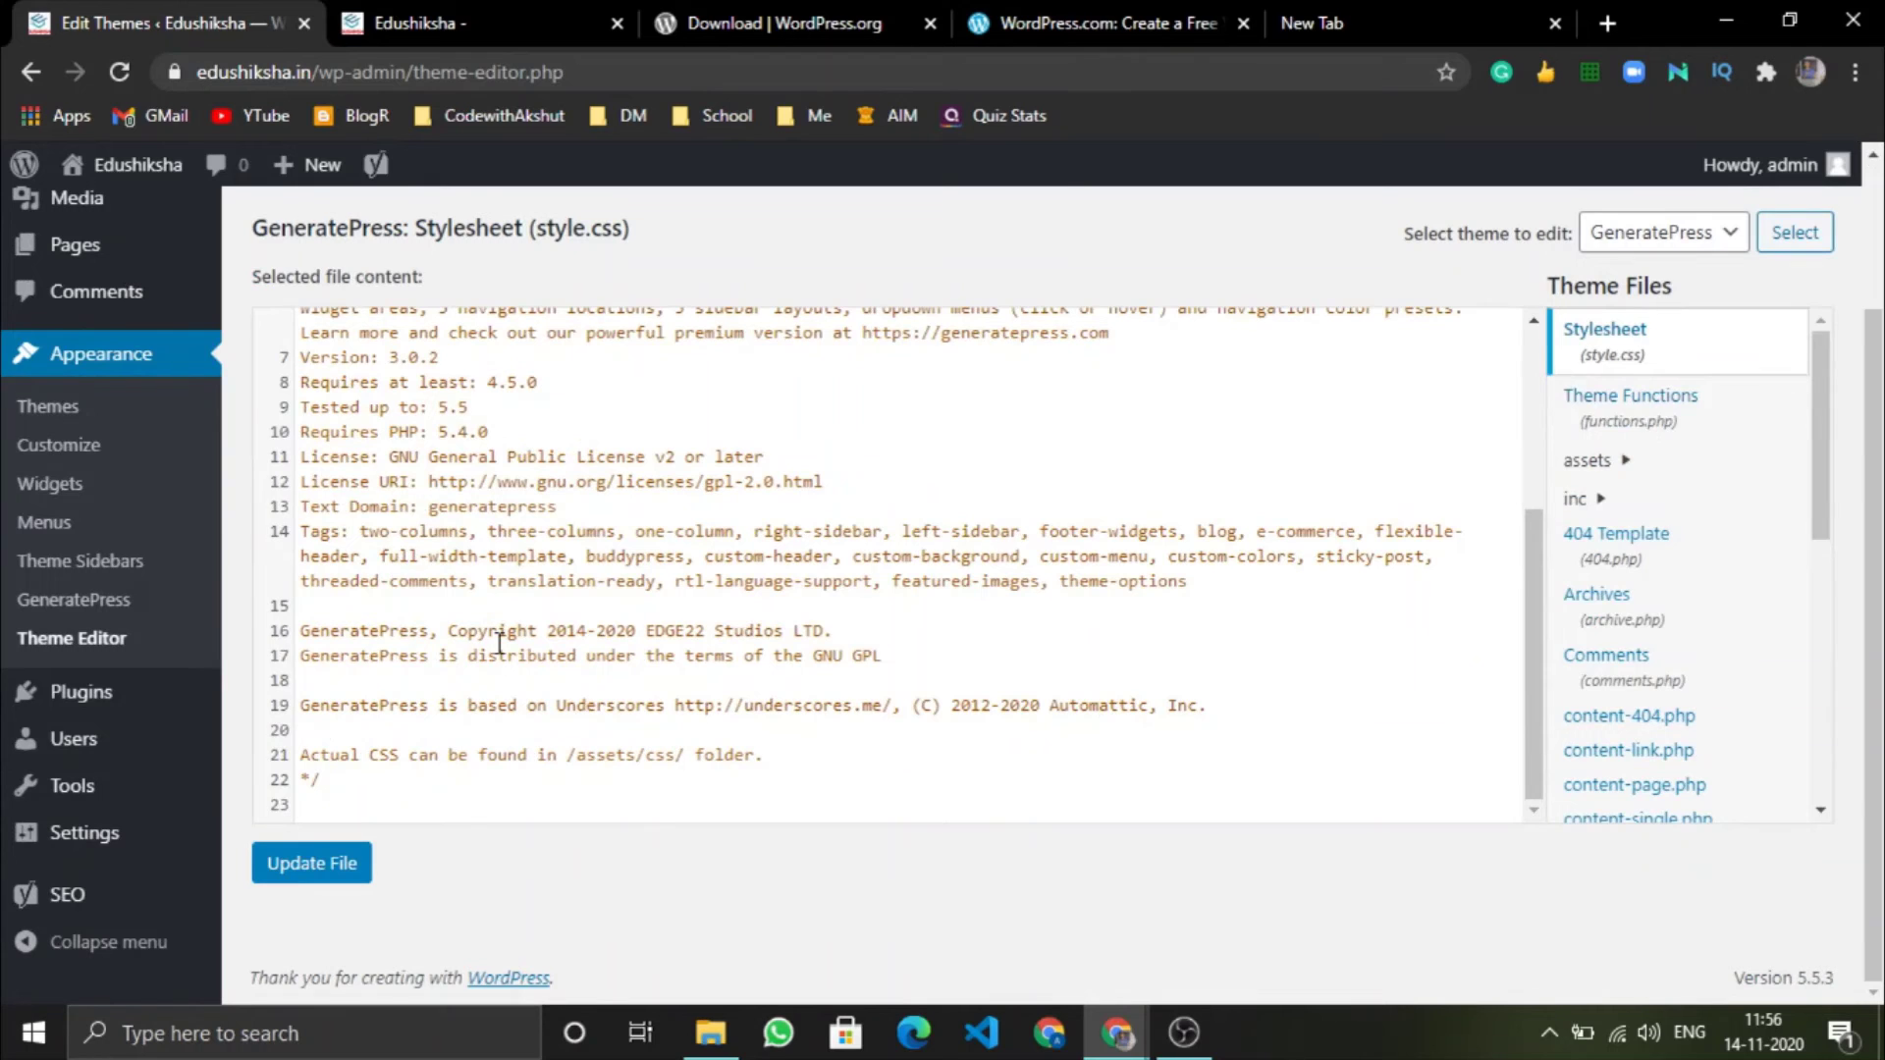
scroll(1699, 639, down, 5)
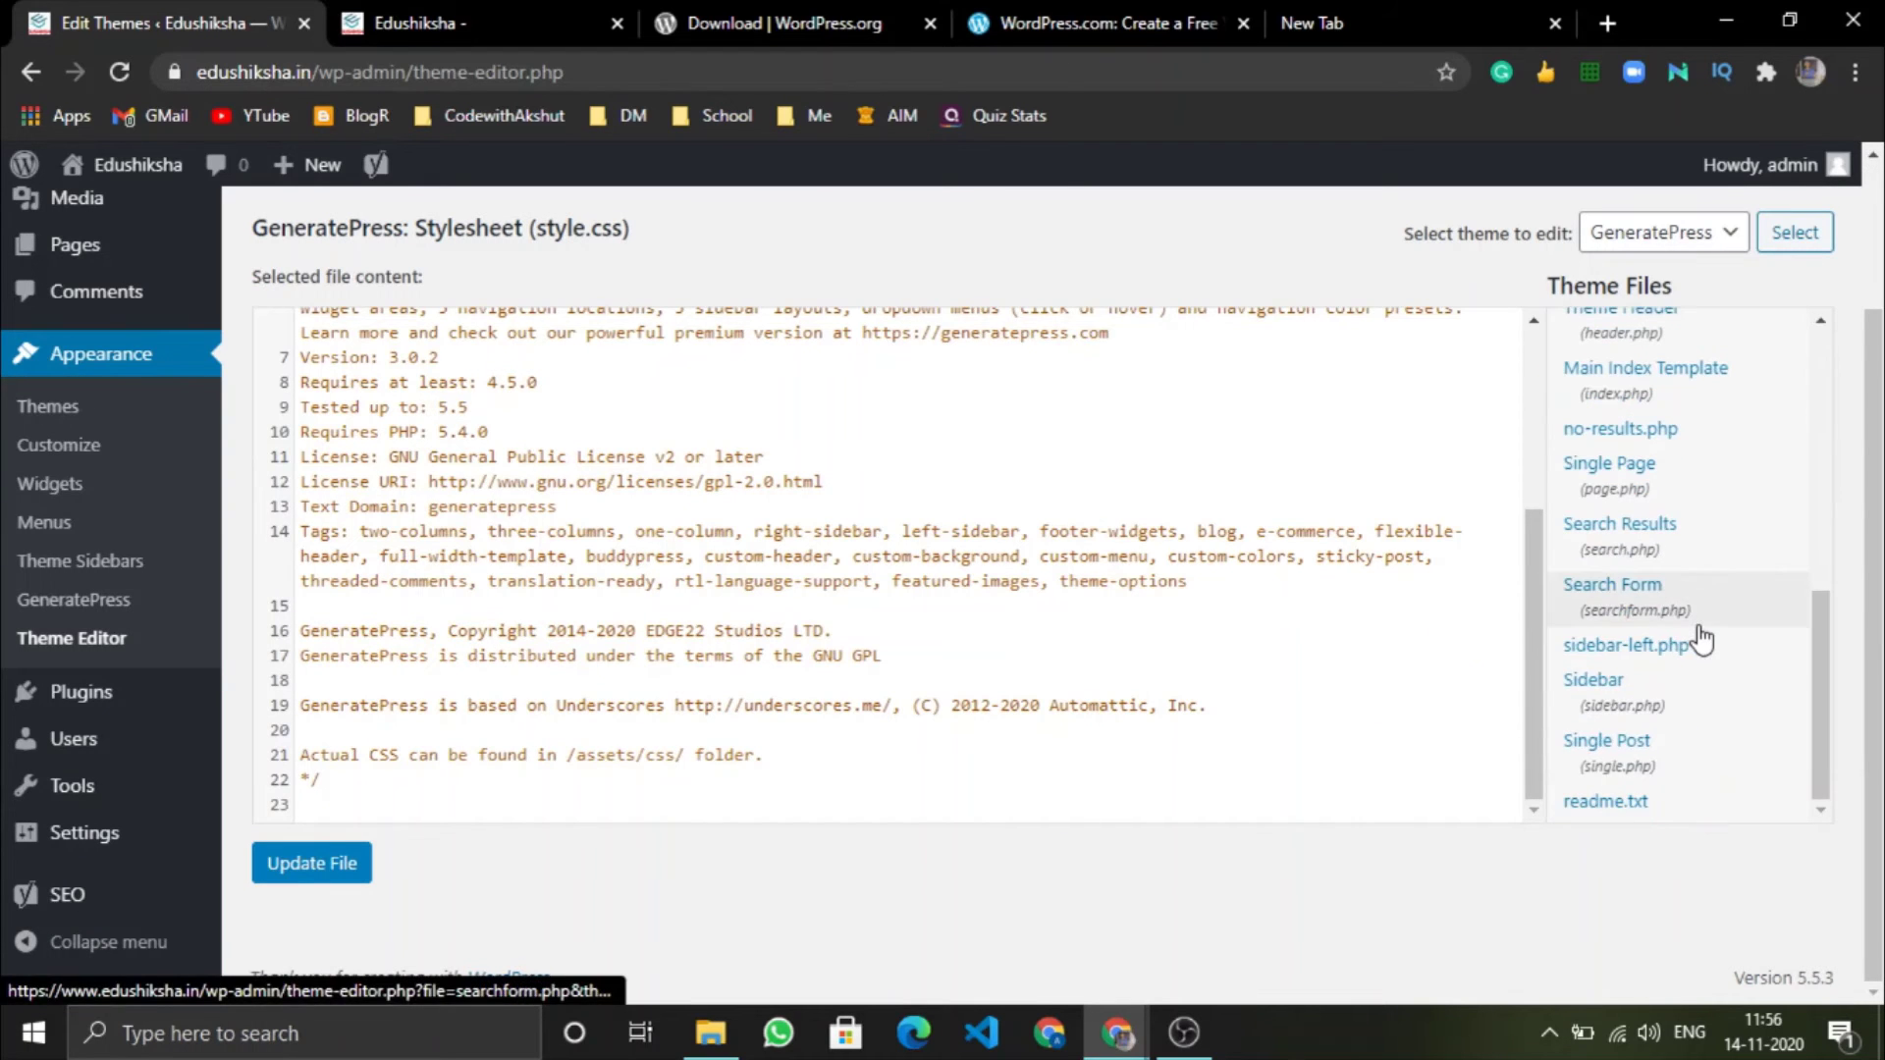
scroll(837, 643, up, 3)
click(834, 648)
click(587, 604)
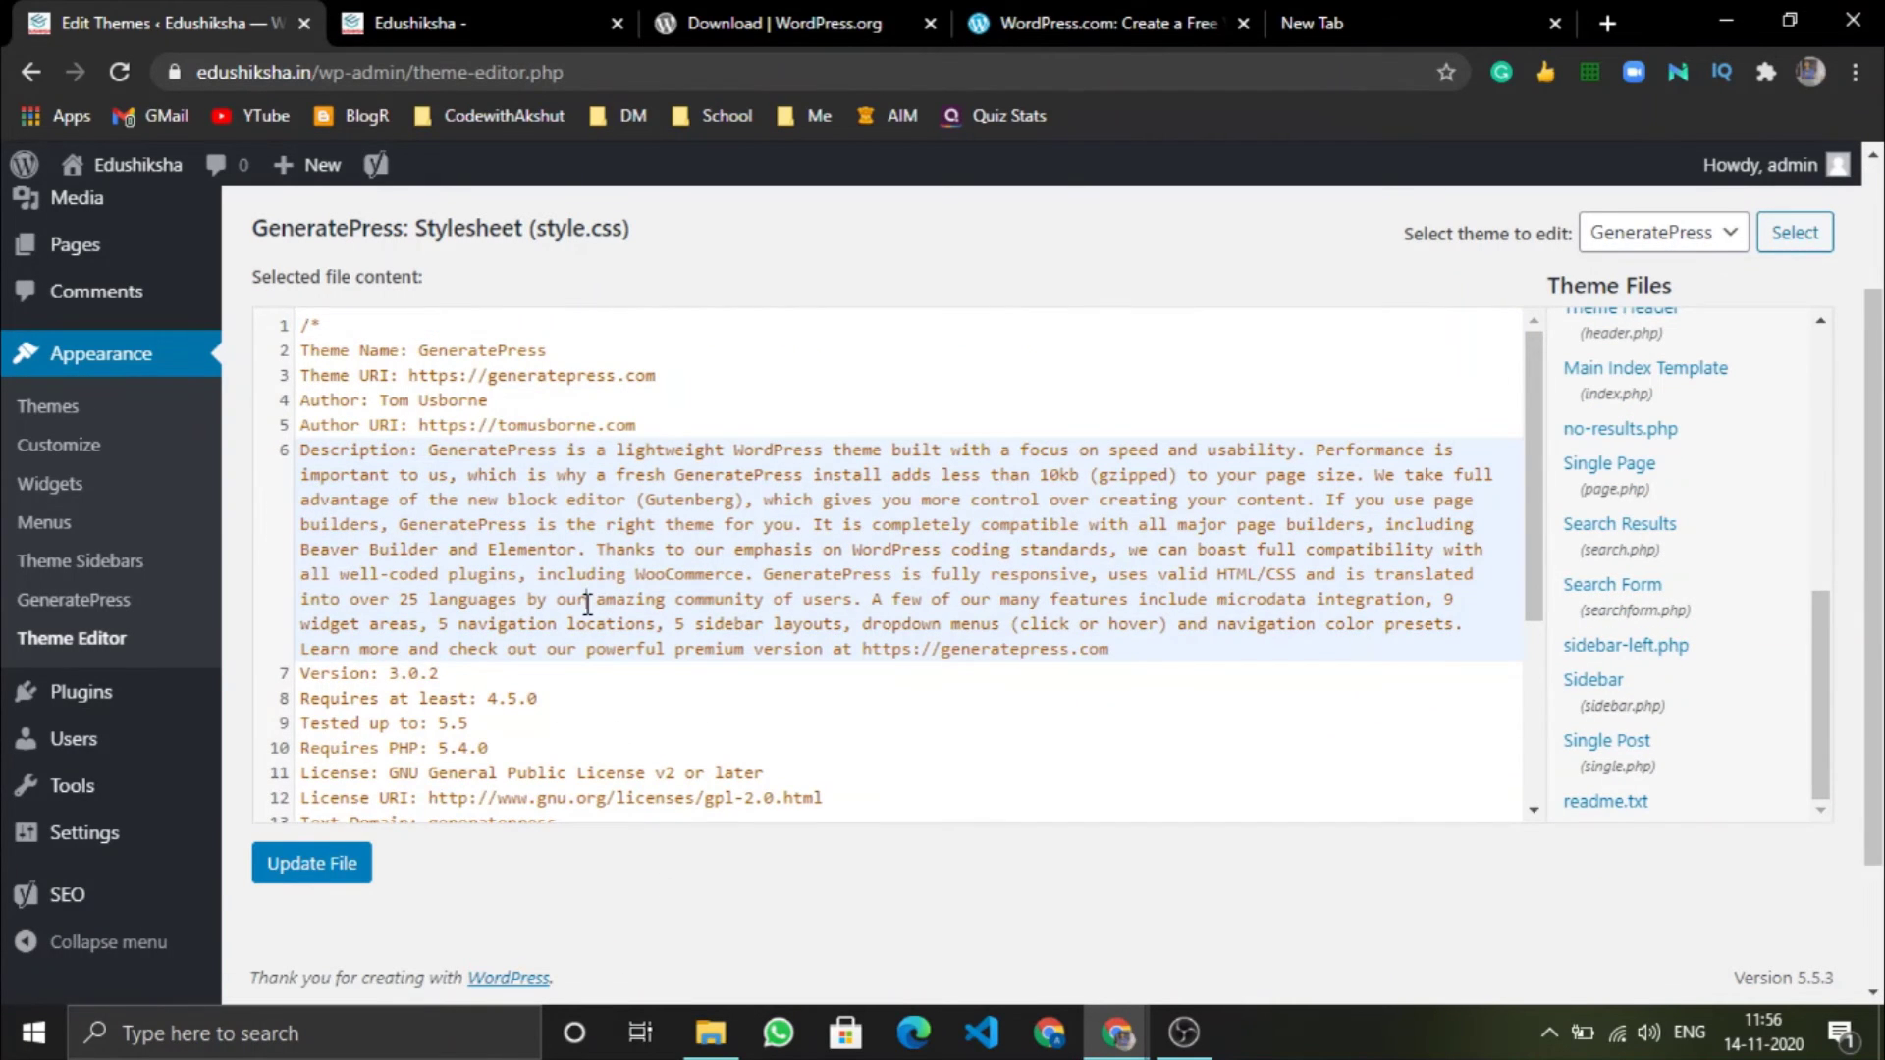
Open the installed plugins list and read the name and description of the Insert Headers and Footers plugin.
click(57, 709)
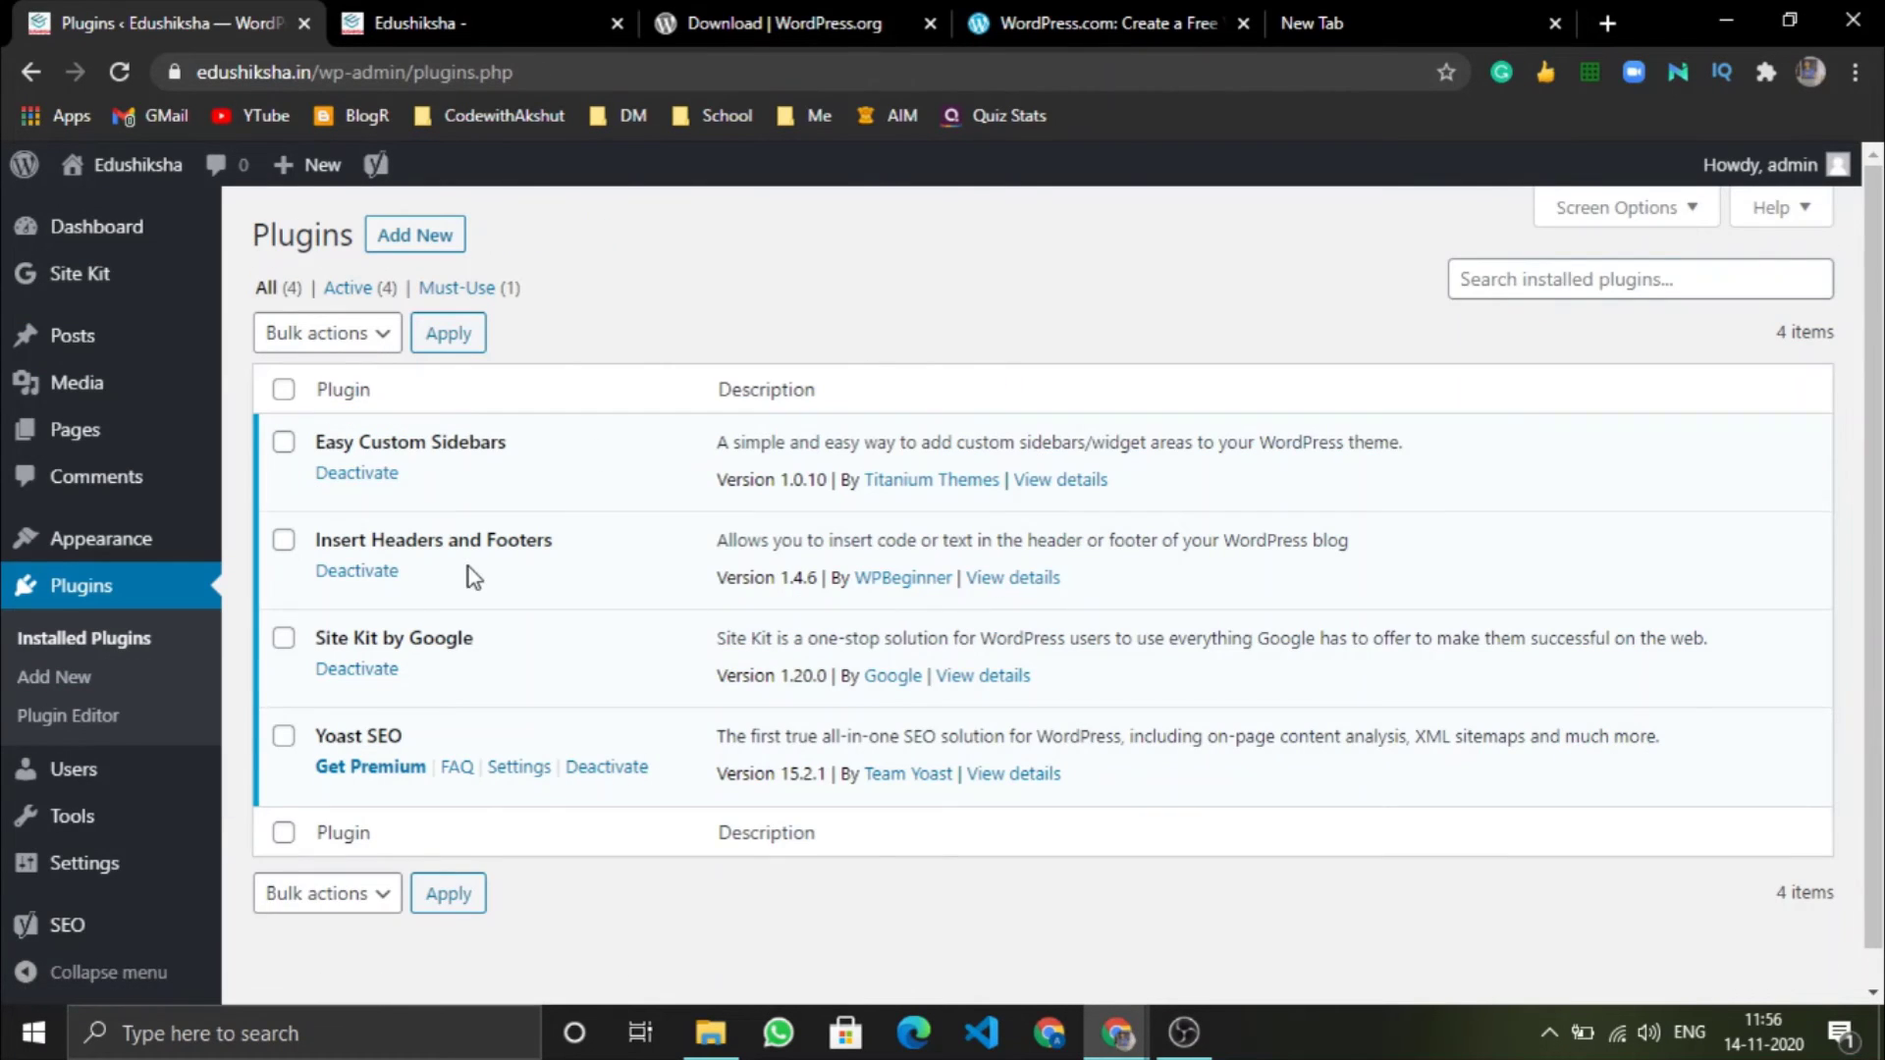
drag(449, 540, 541, 543)
double_click(532, 540)
drag(814, 541, 1372, 629)
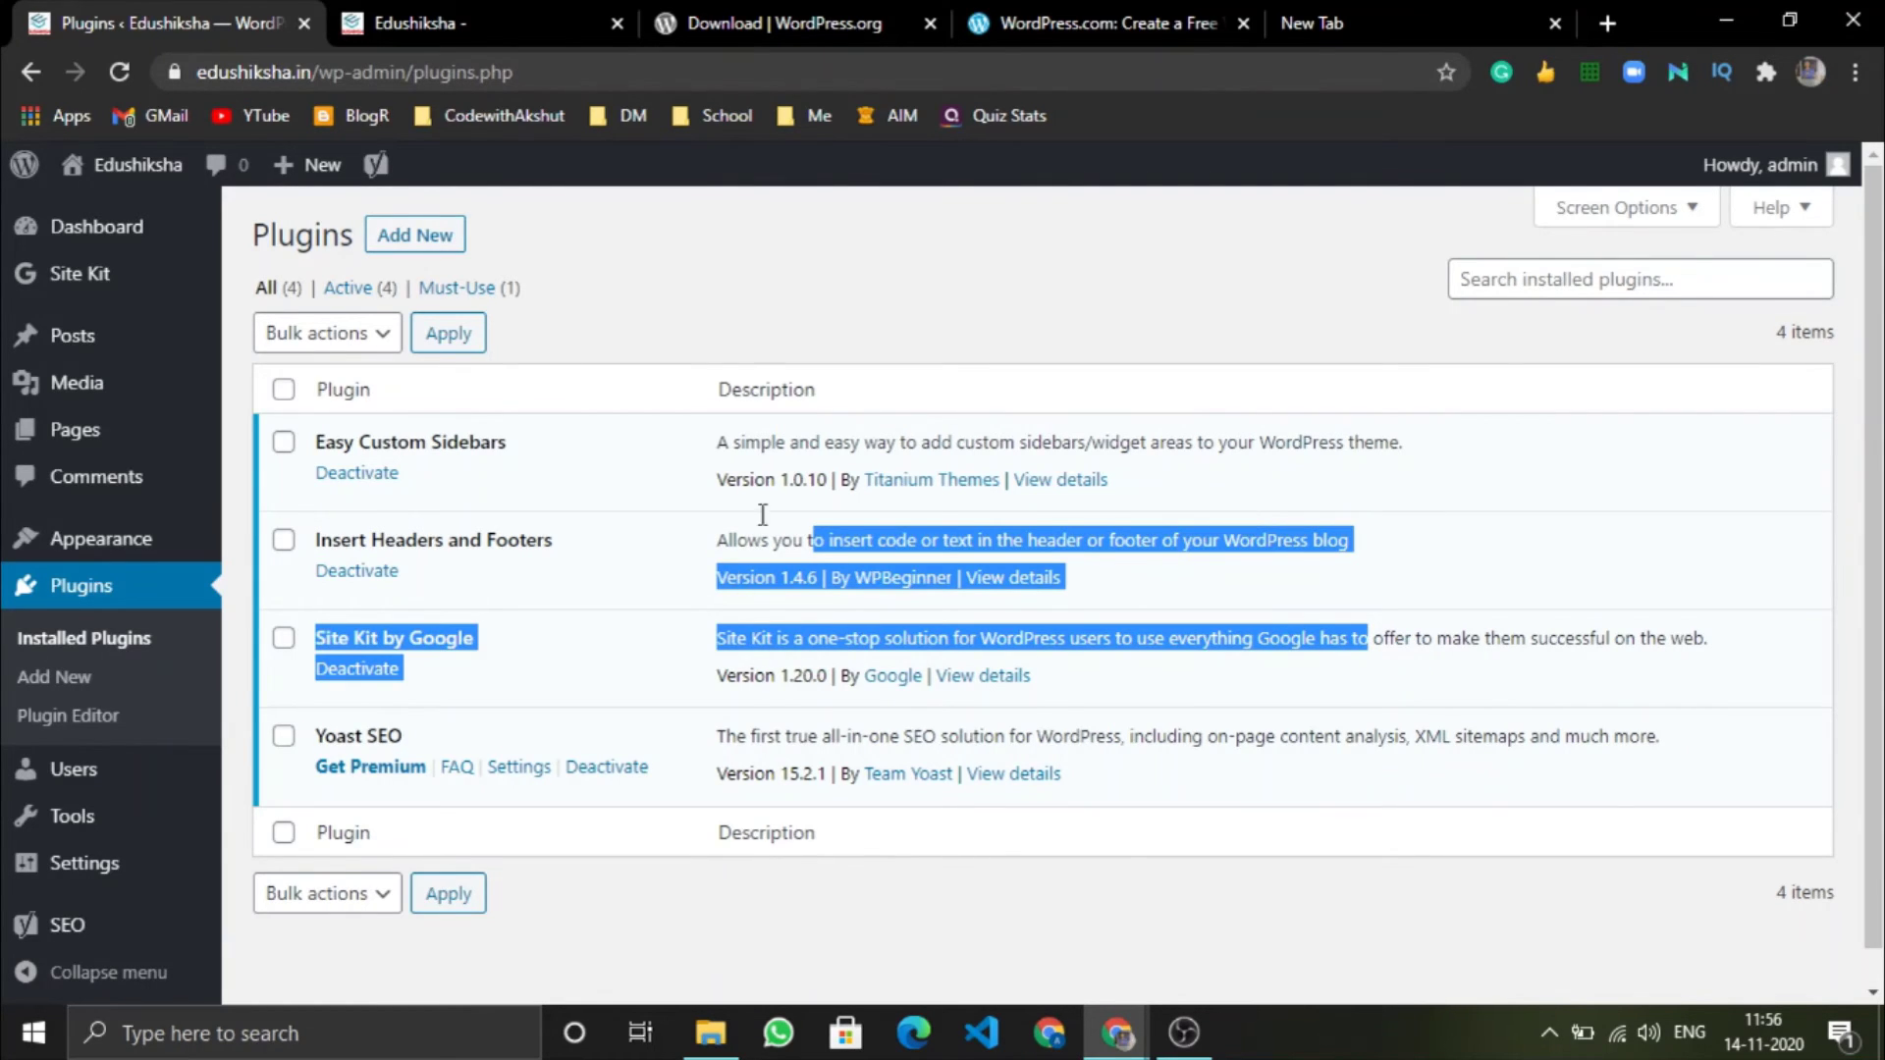
click(781, 548)
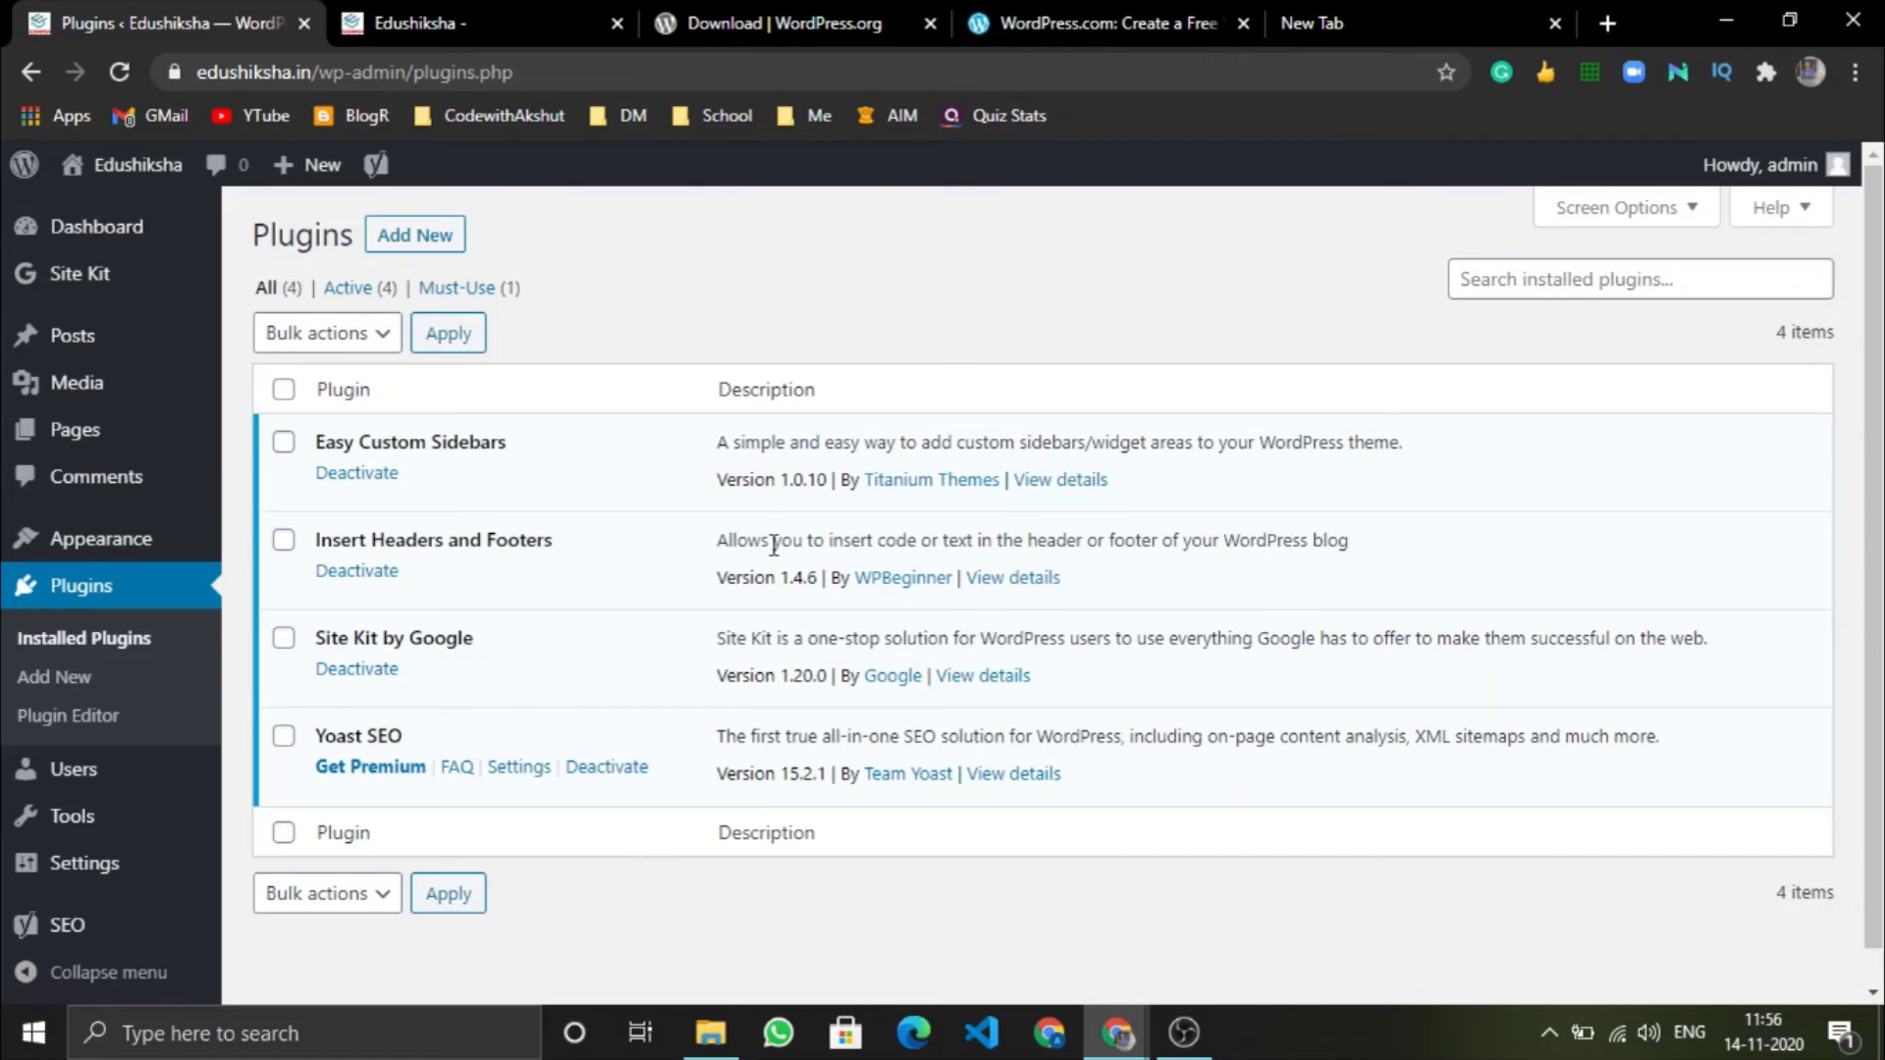
click(773, 547)
double_click(723, 548)
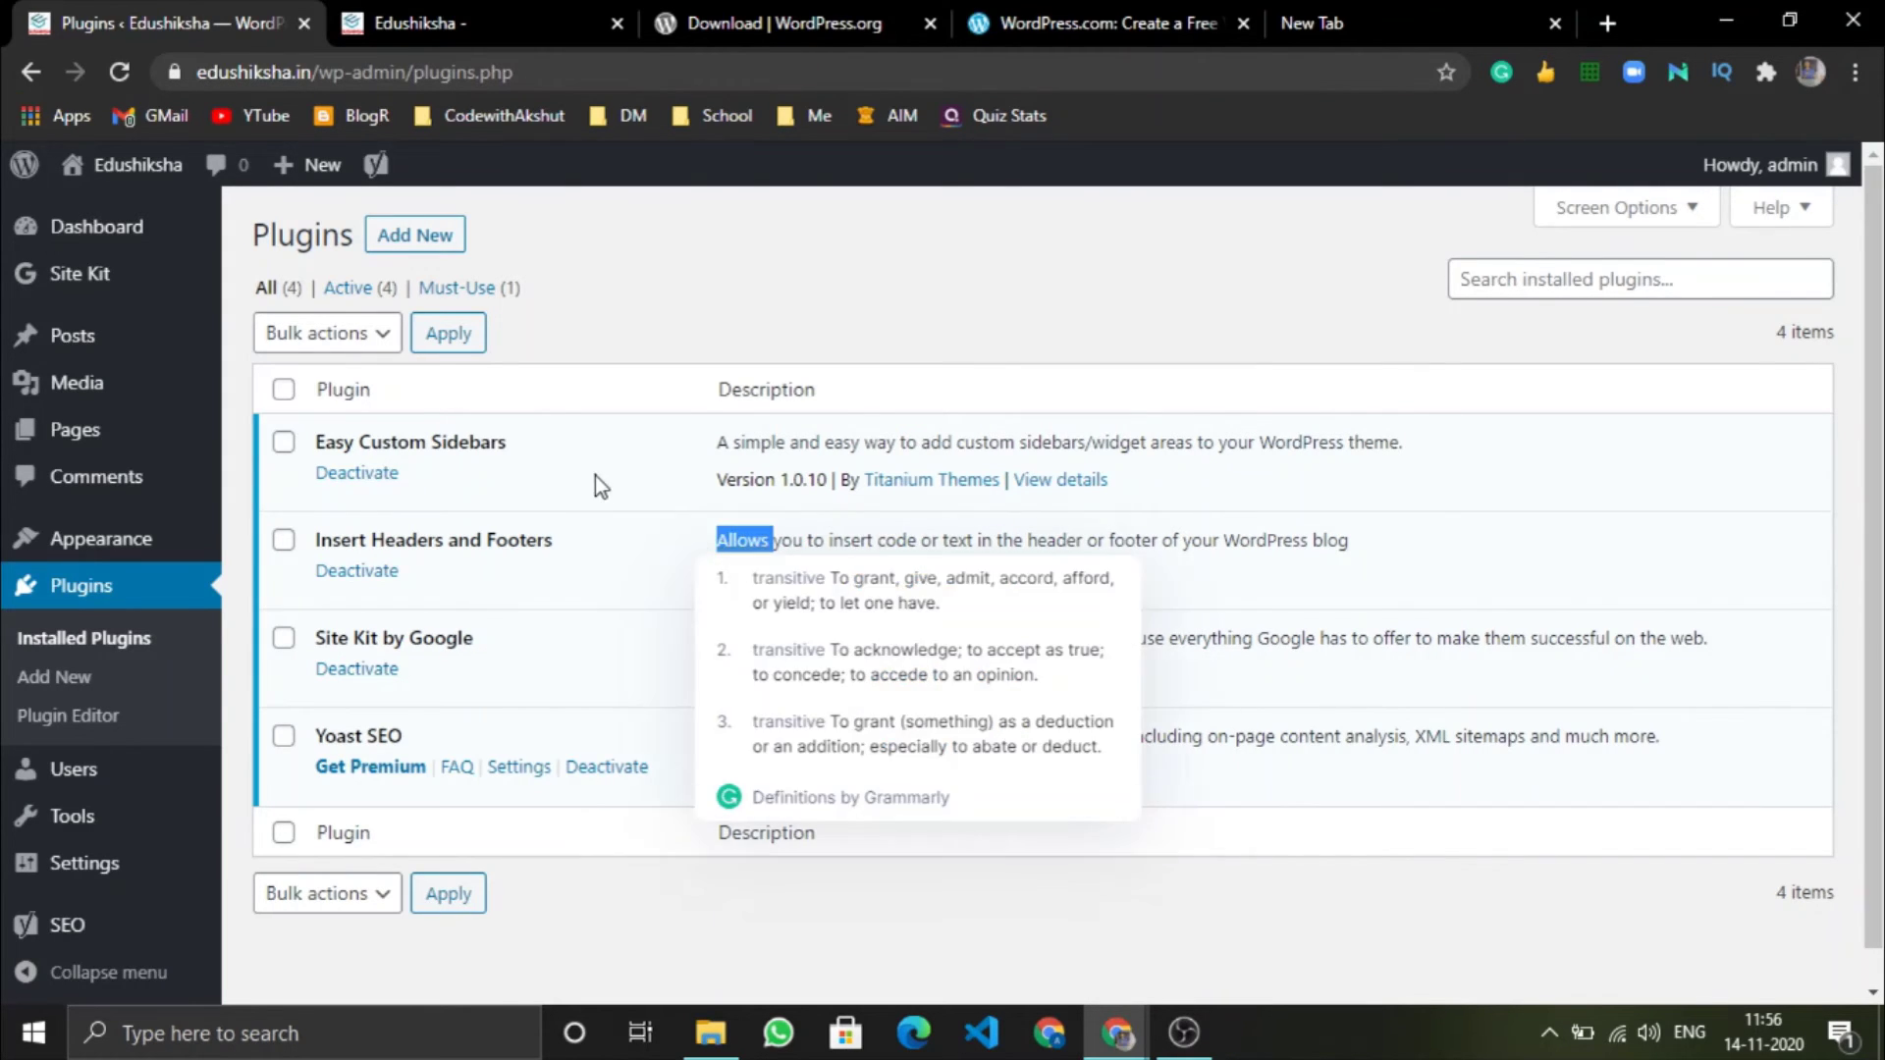
click(674, 333)
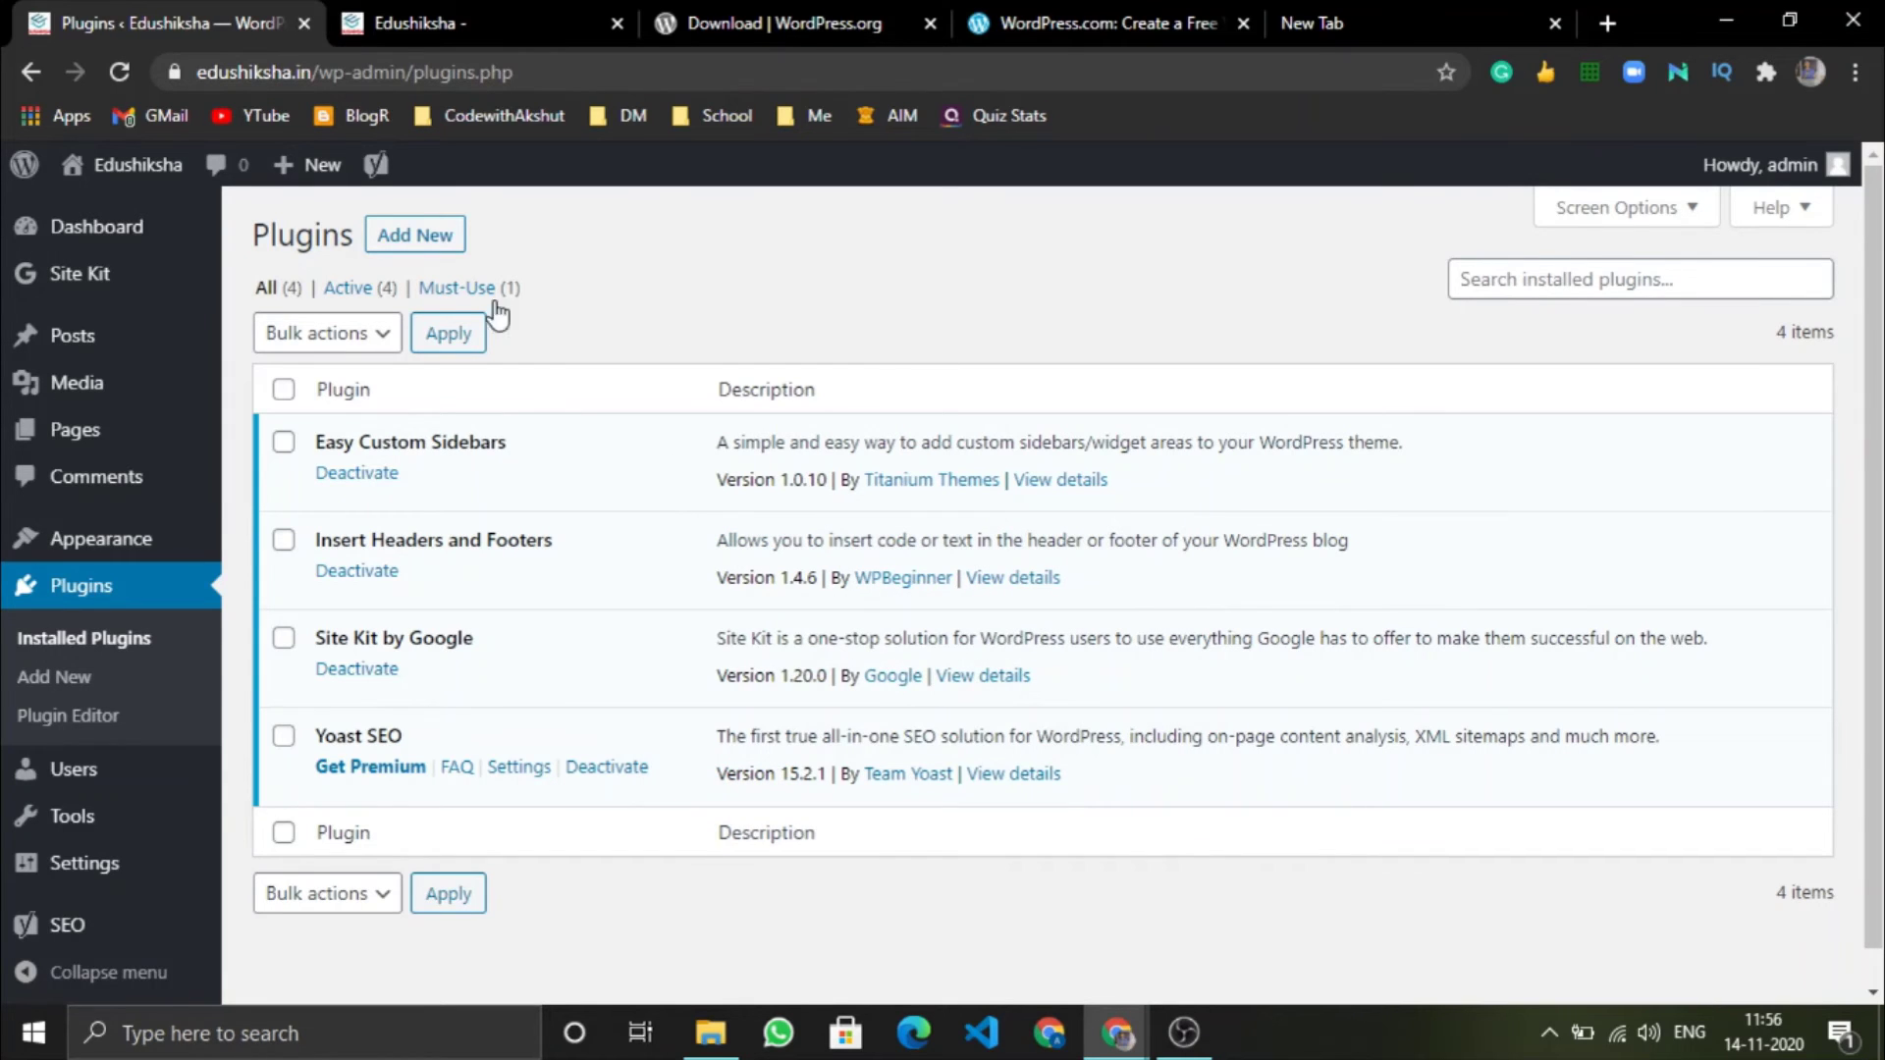
Point out the Site Kit by Google, Yoast SEO, Insert Headers and Footers and Easy Custom Sidebars entries by highlighting their names.
drag(320, 638, 458, 650)
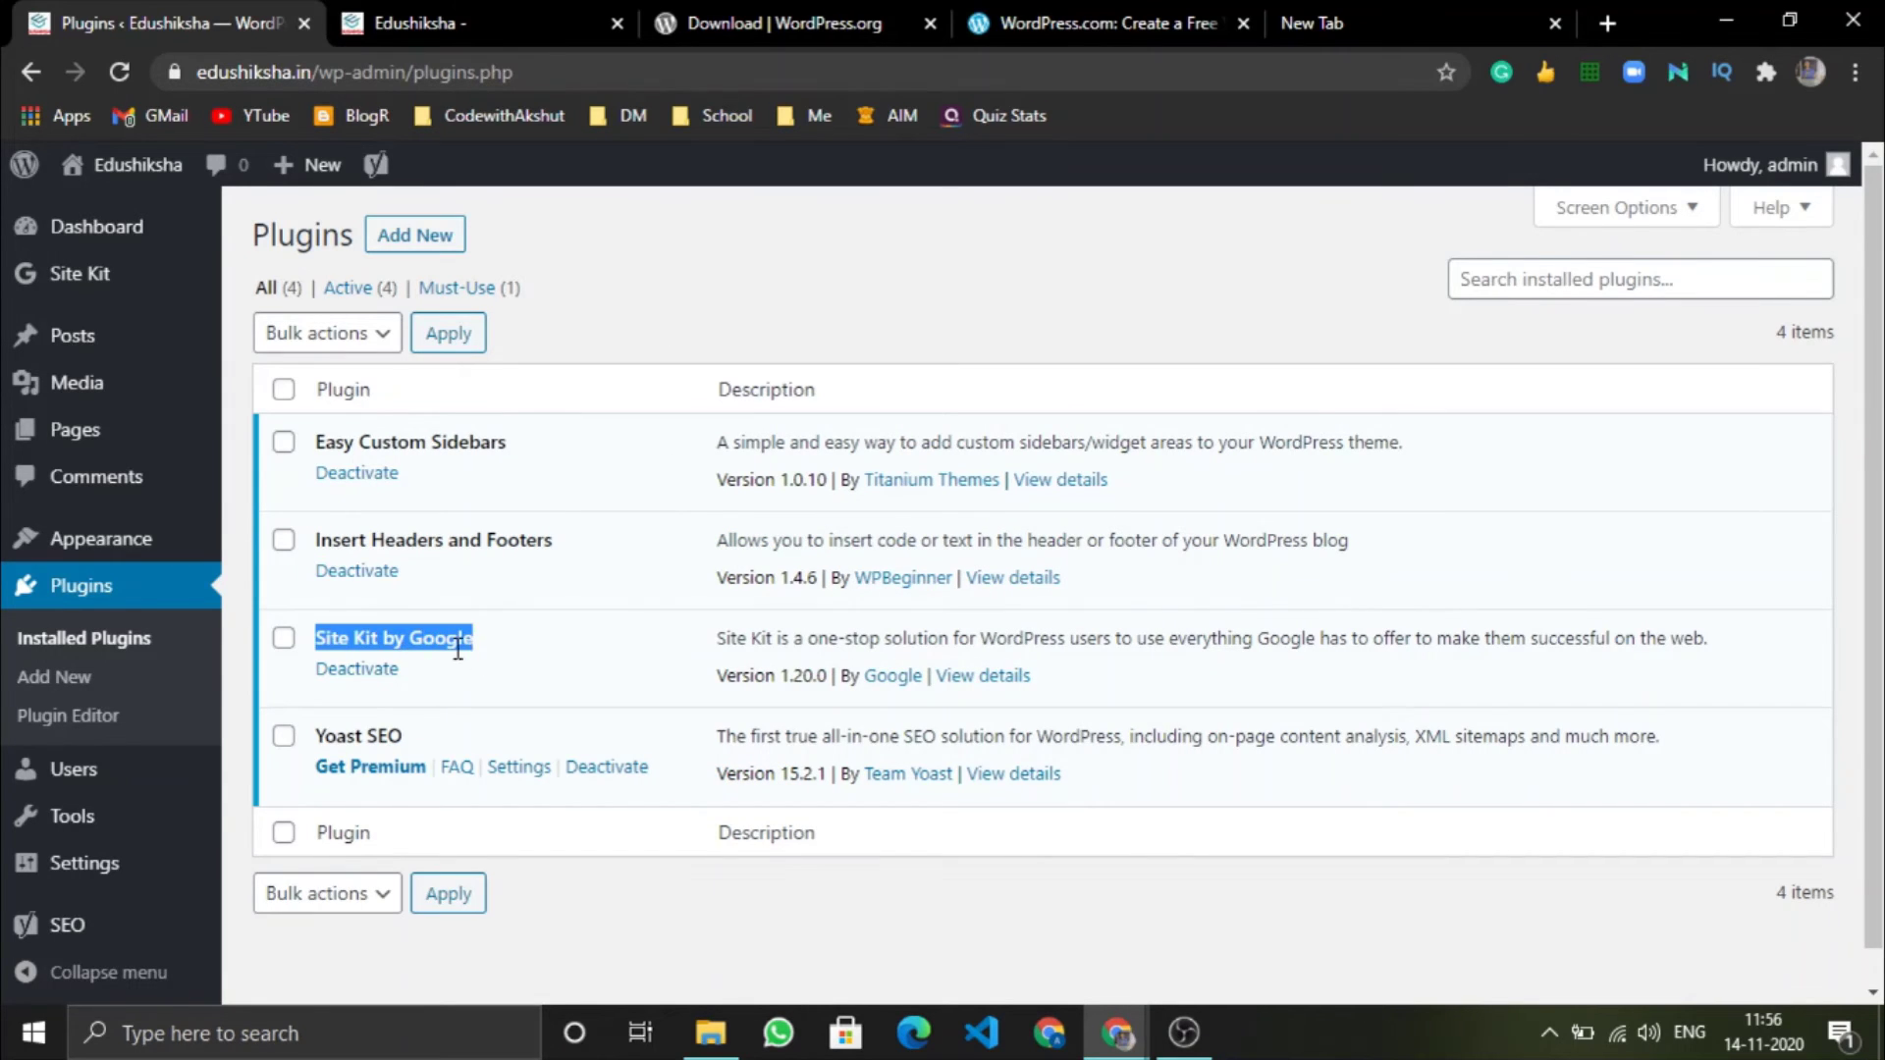
drag(319, 735, 551, 727)
drag(396, 540, 553, 546)
drag(306, 439, 556, 473)
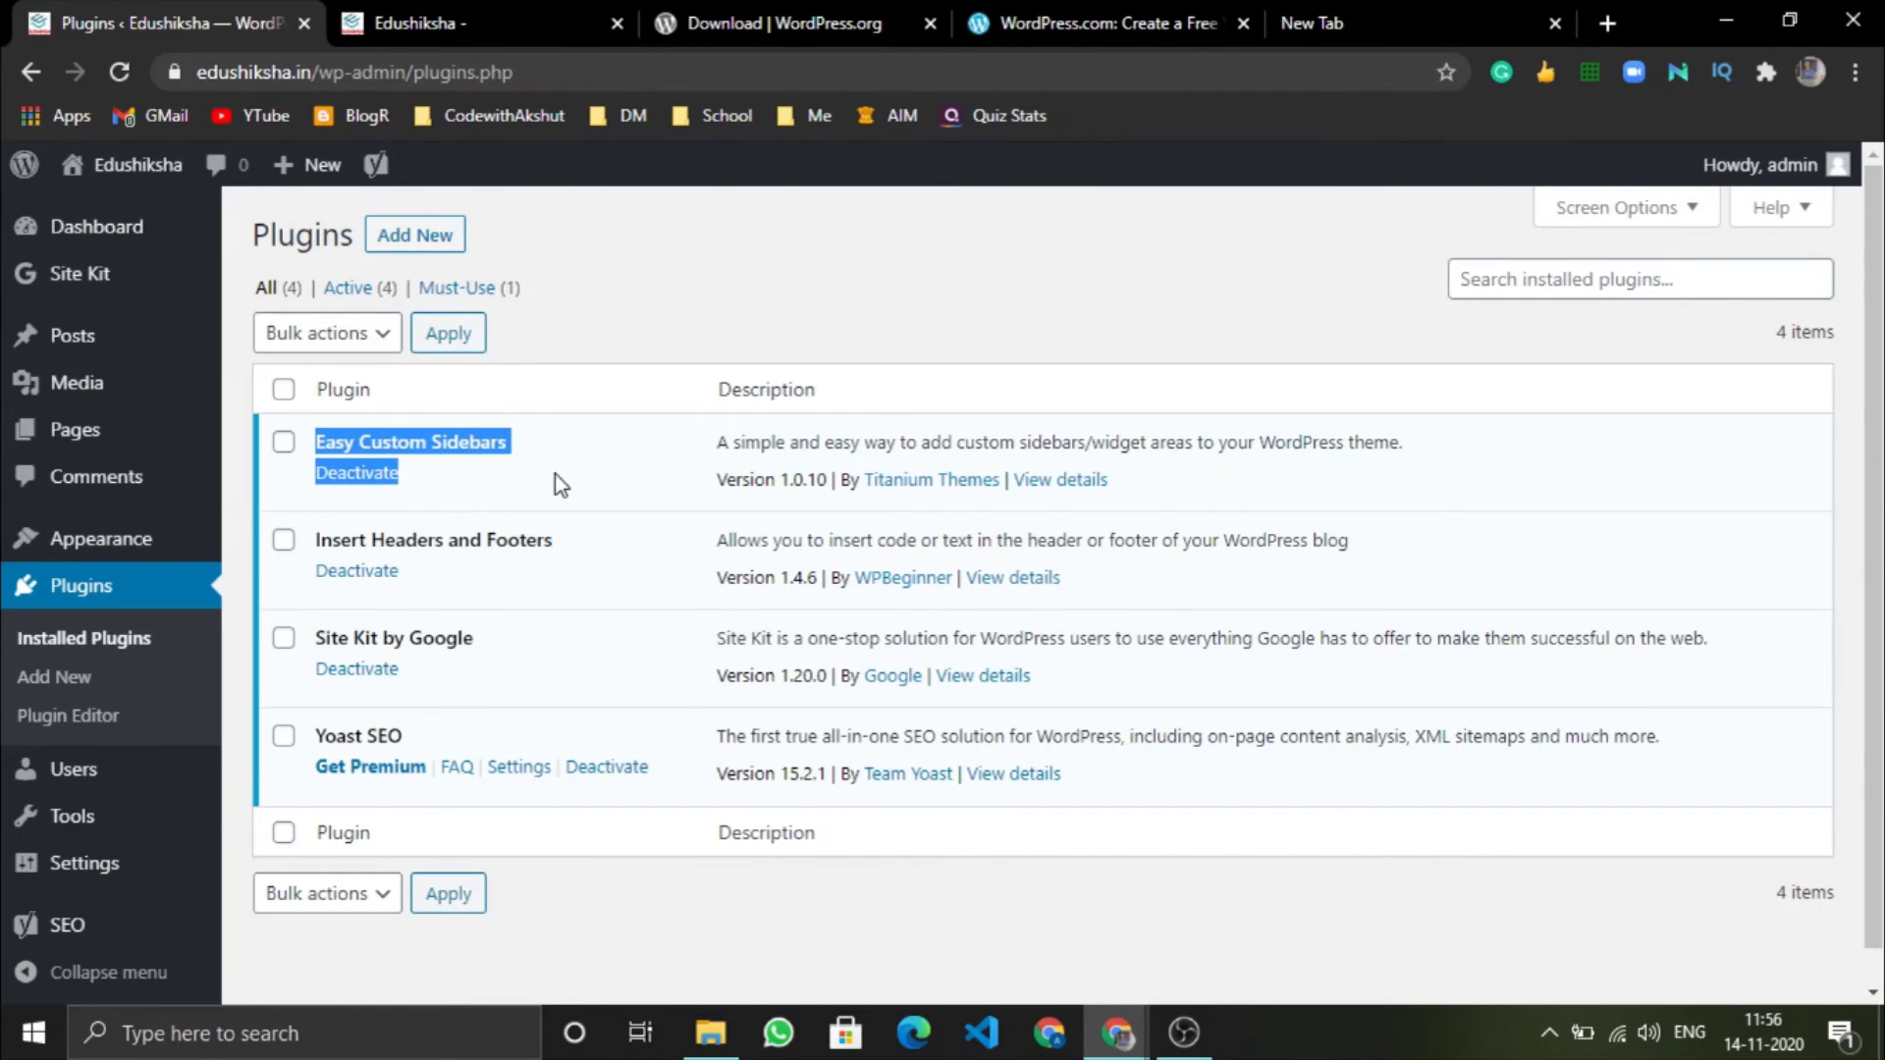
click(884, 308)
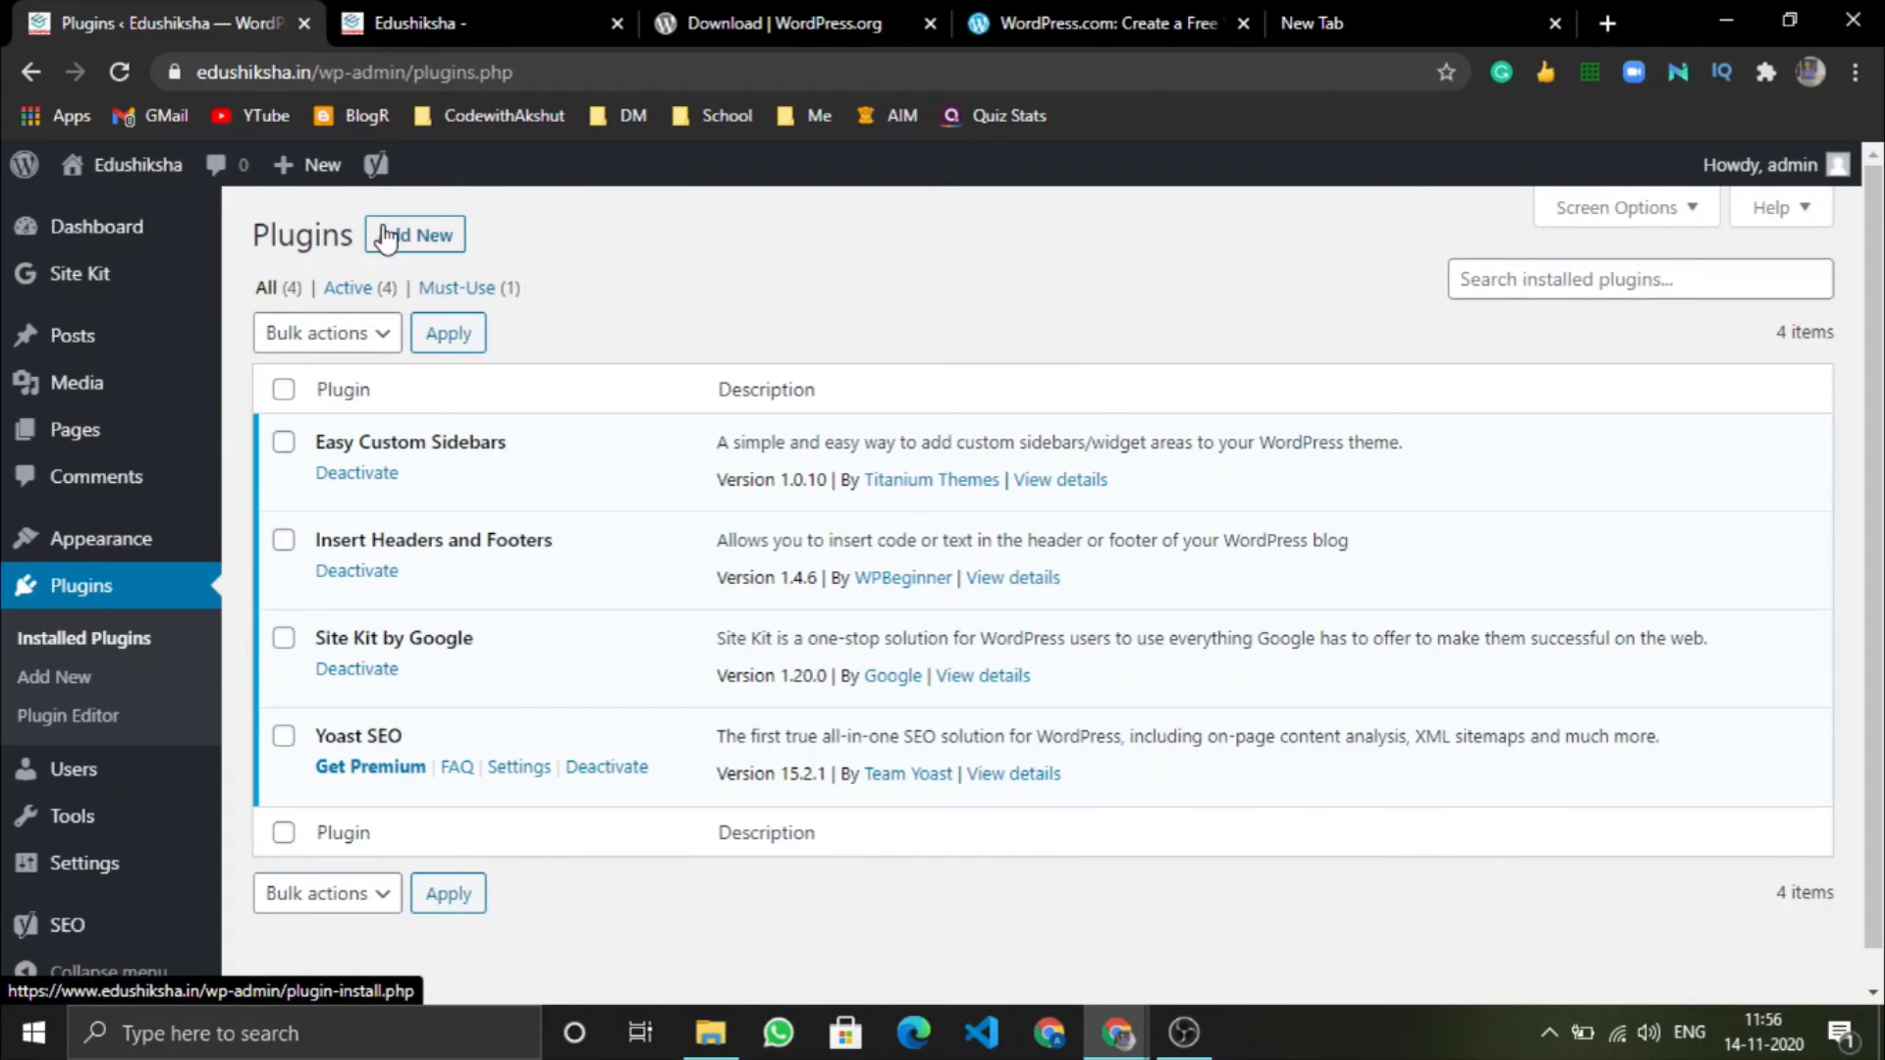
Open the page for adding new plugins and look through the featured plugins and popular tags.
click(387, 237)
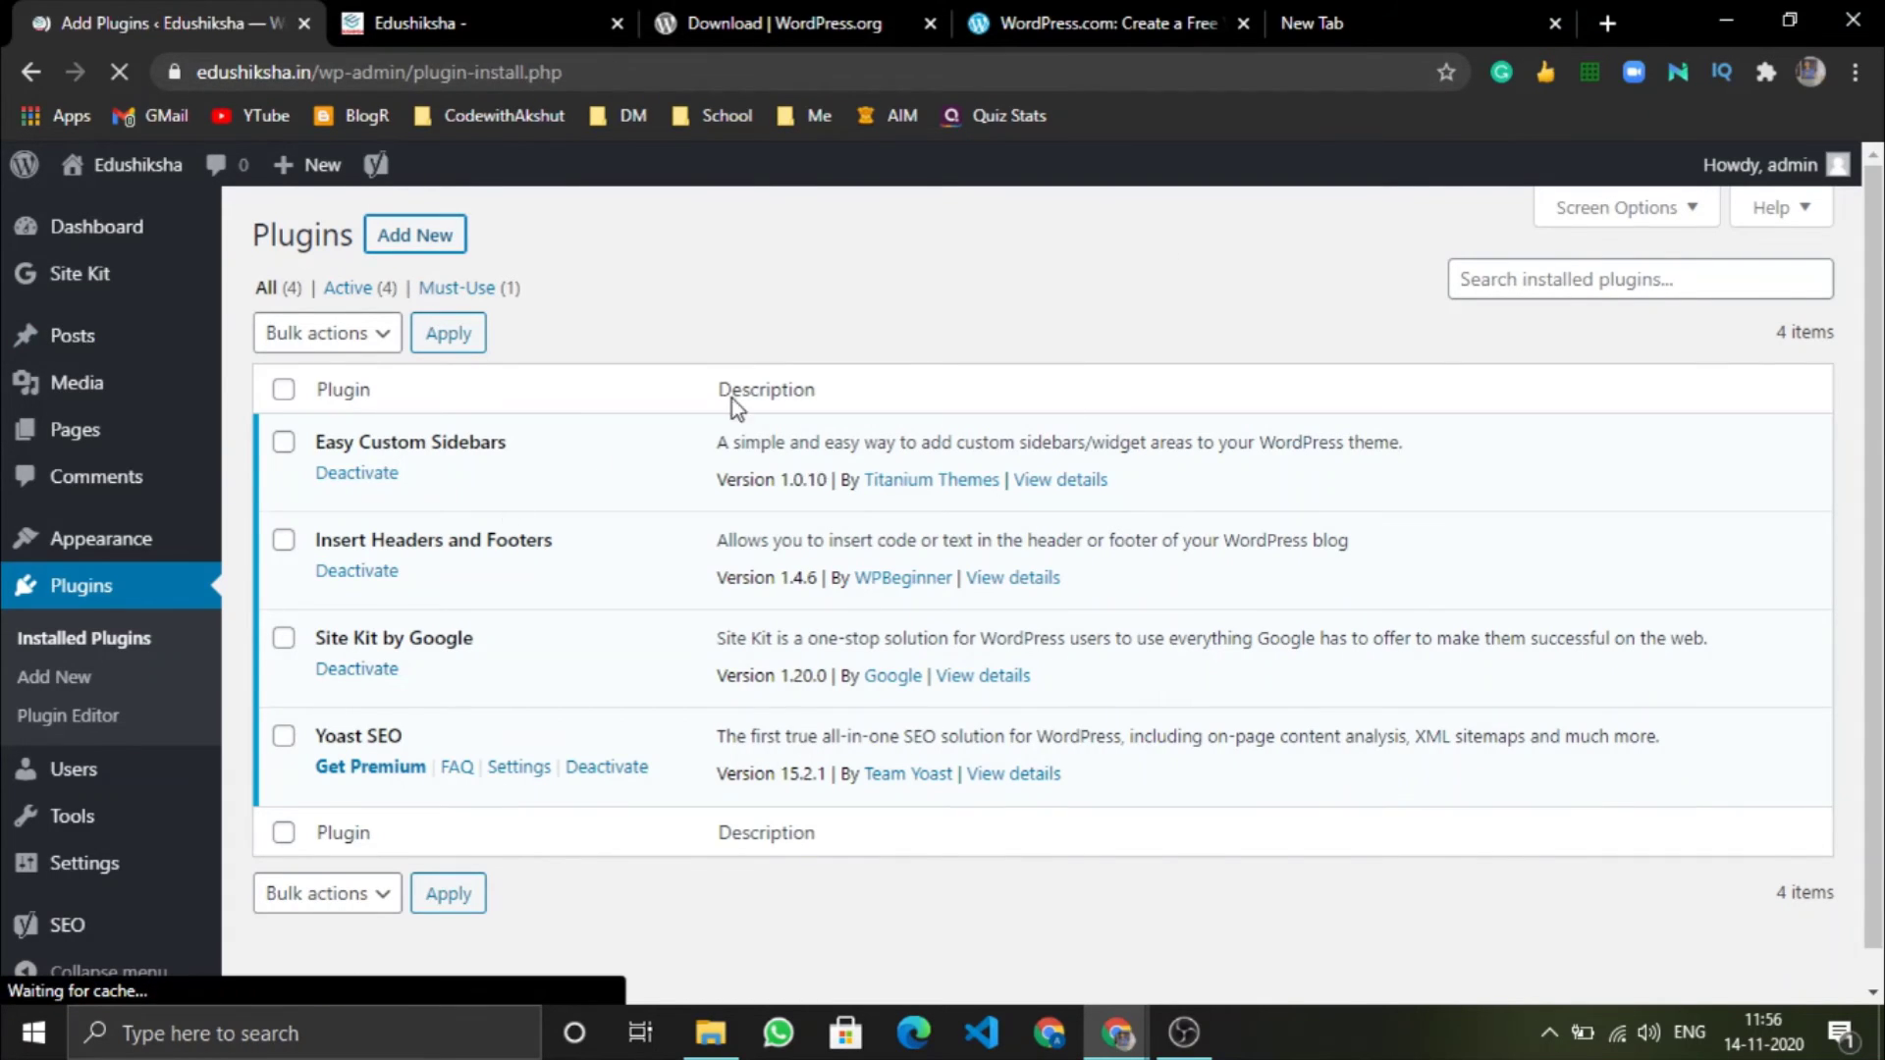
scroll(979, 738, down, 15)
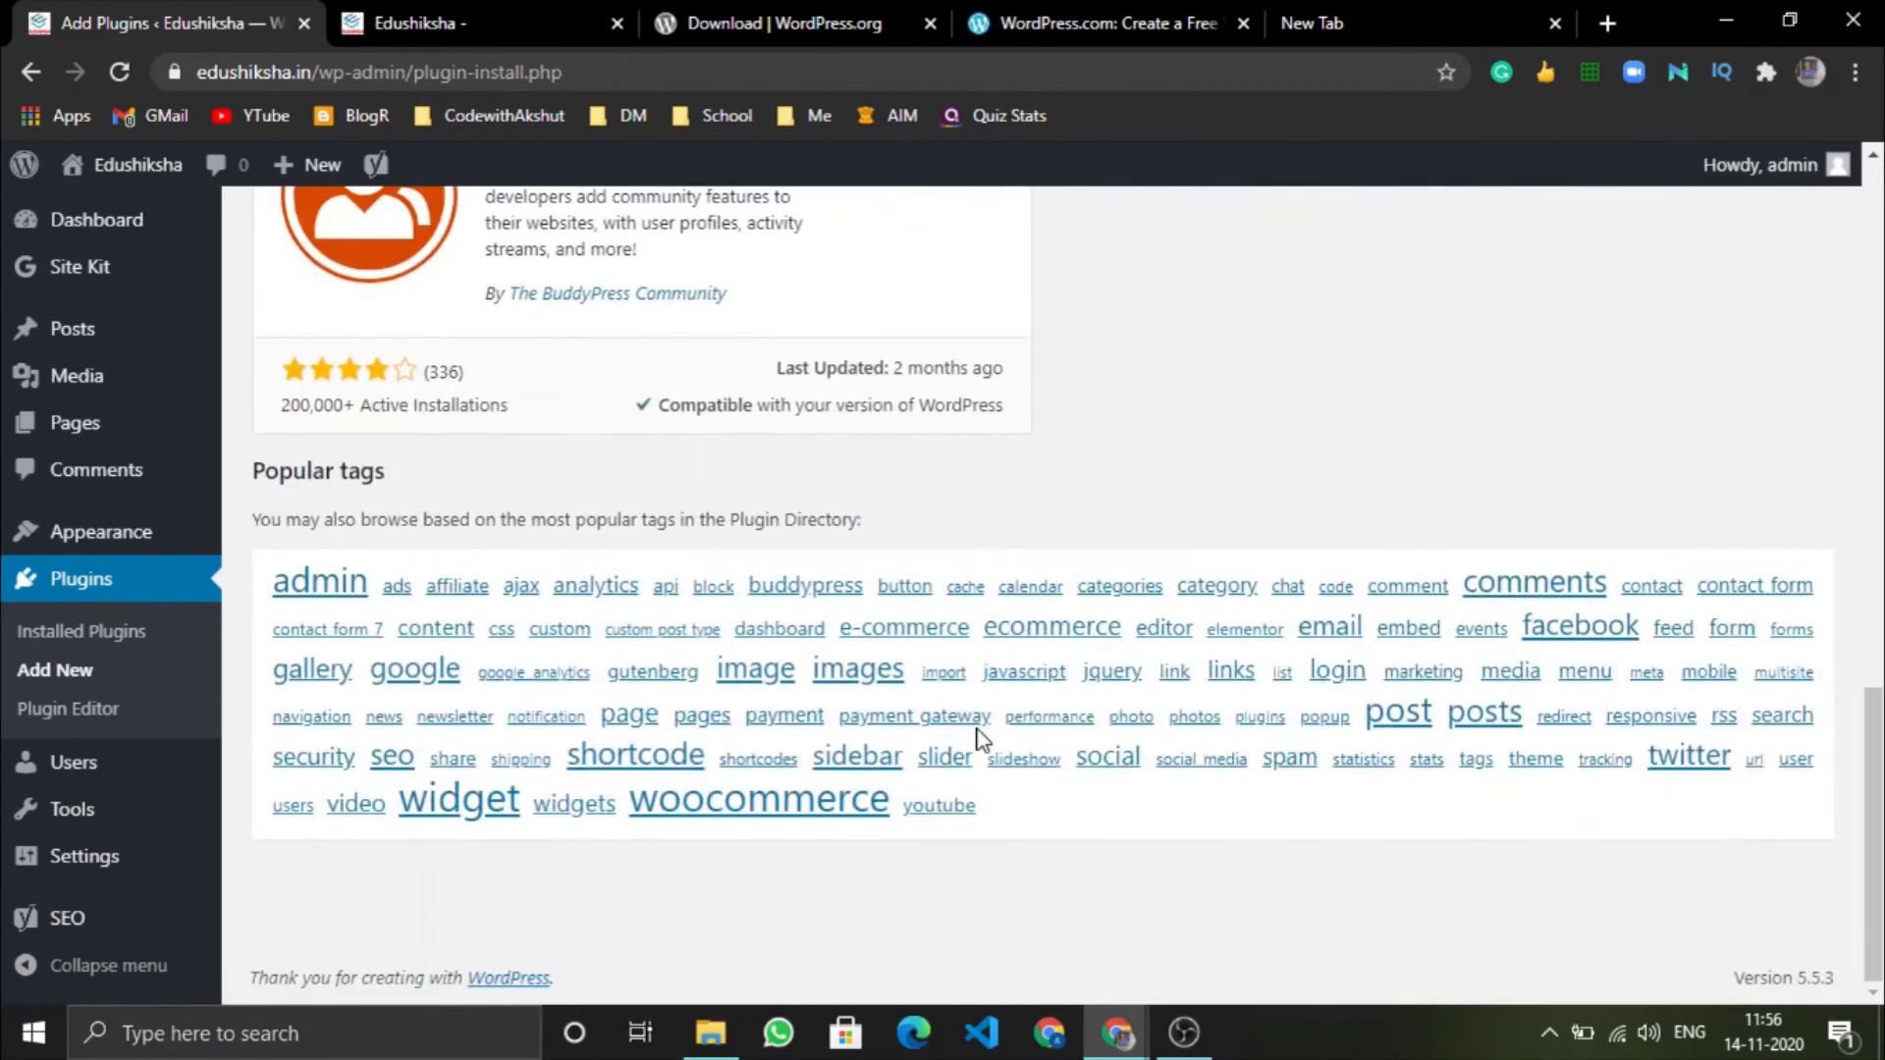
scroll(979, 739, up, 15)
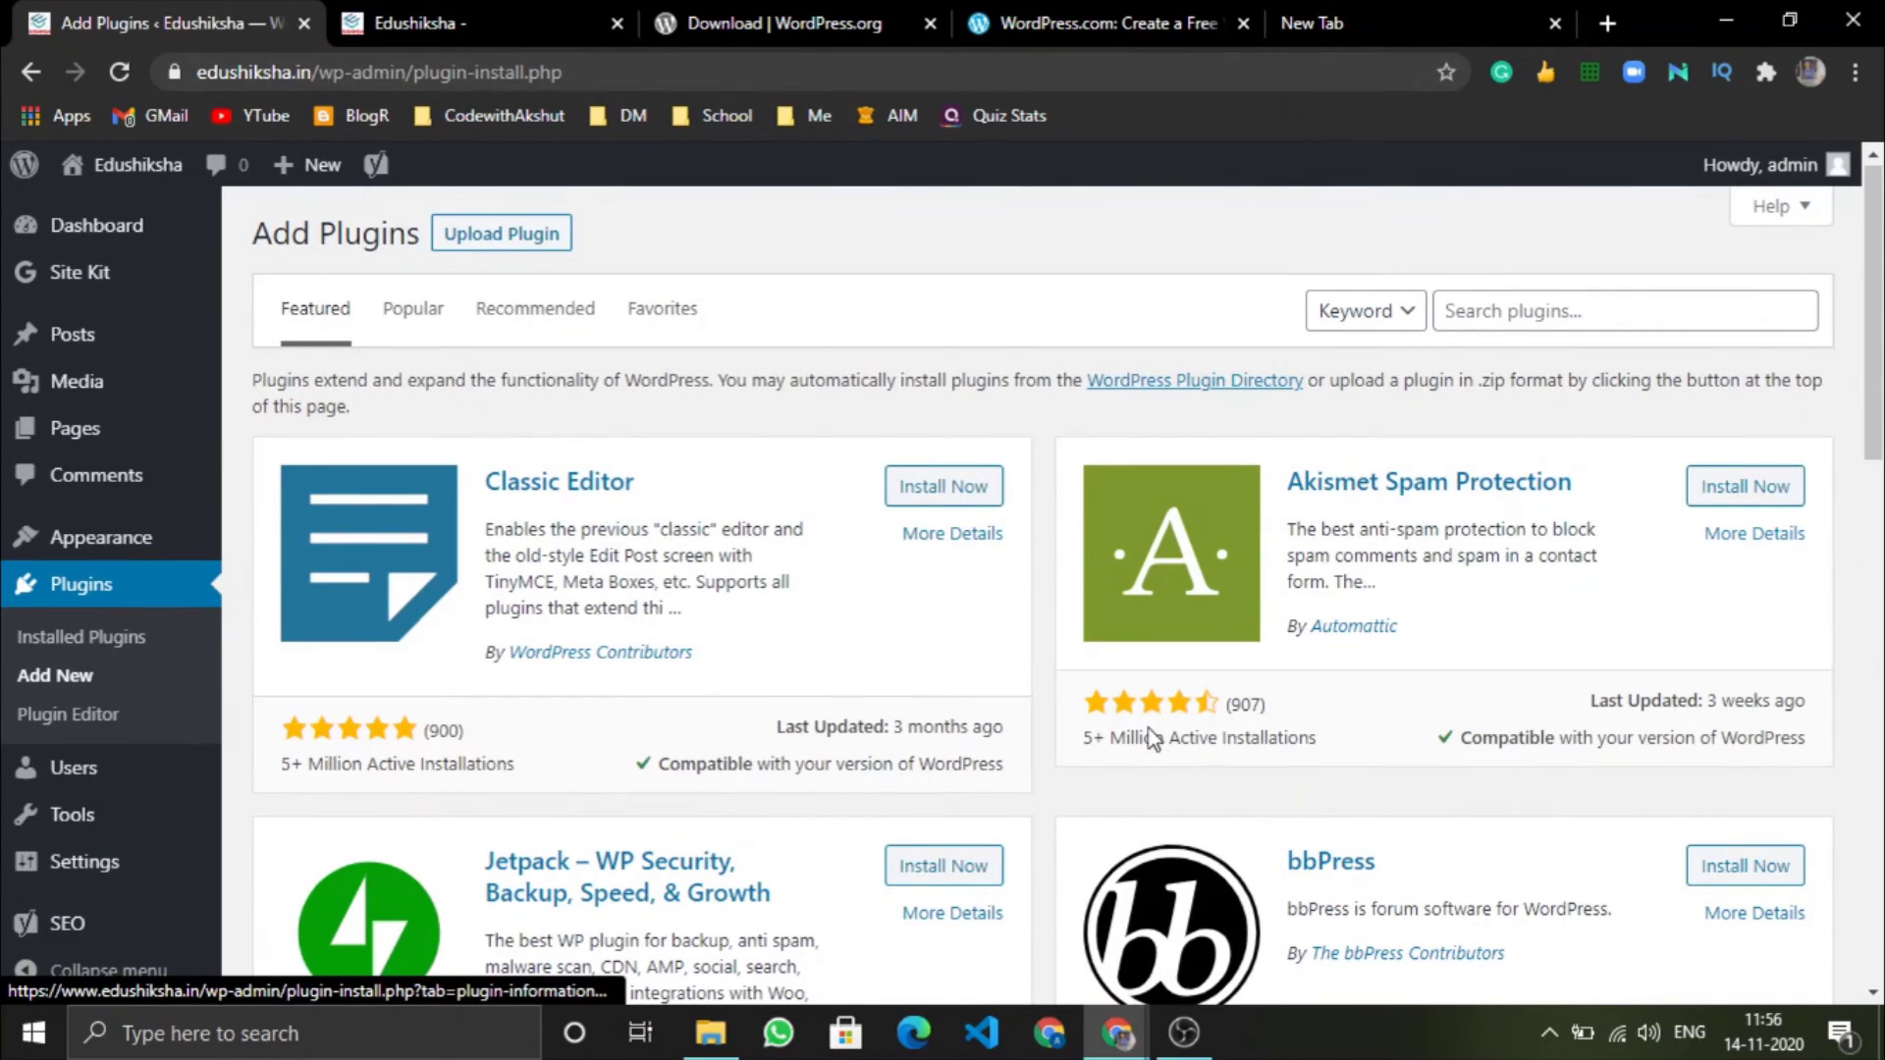
Show the popular plugins and browse through them, including Contact Form 7, Elementor Website Builder, WooCommerce and WPForms.
click(426, 333)
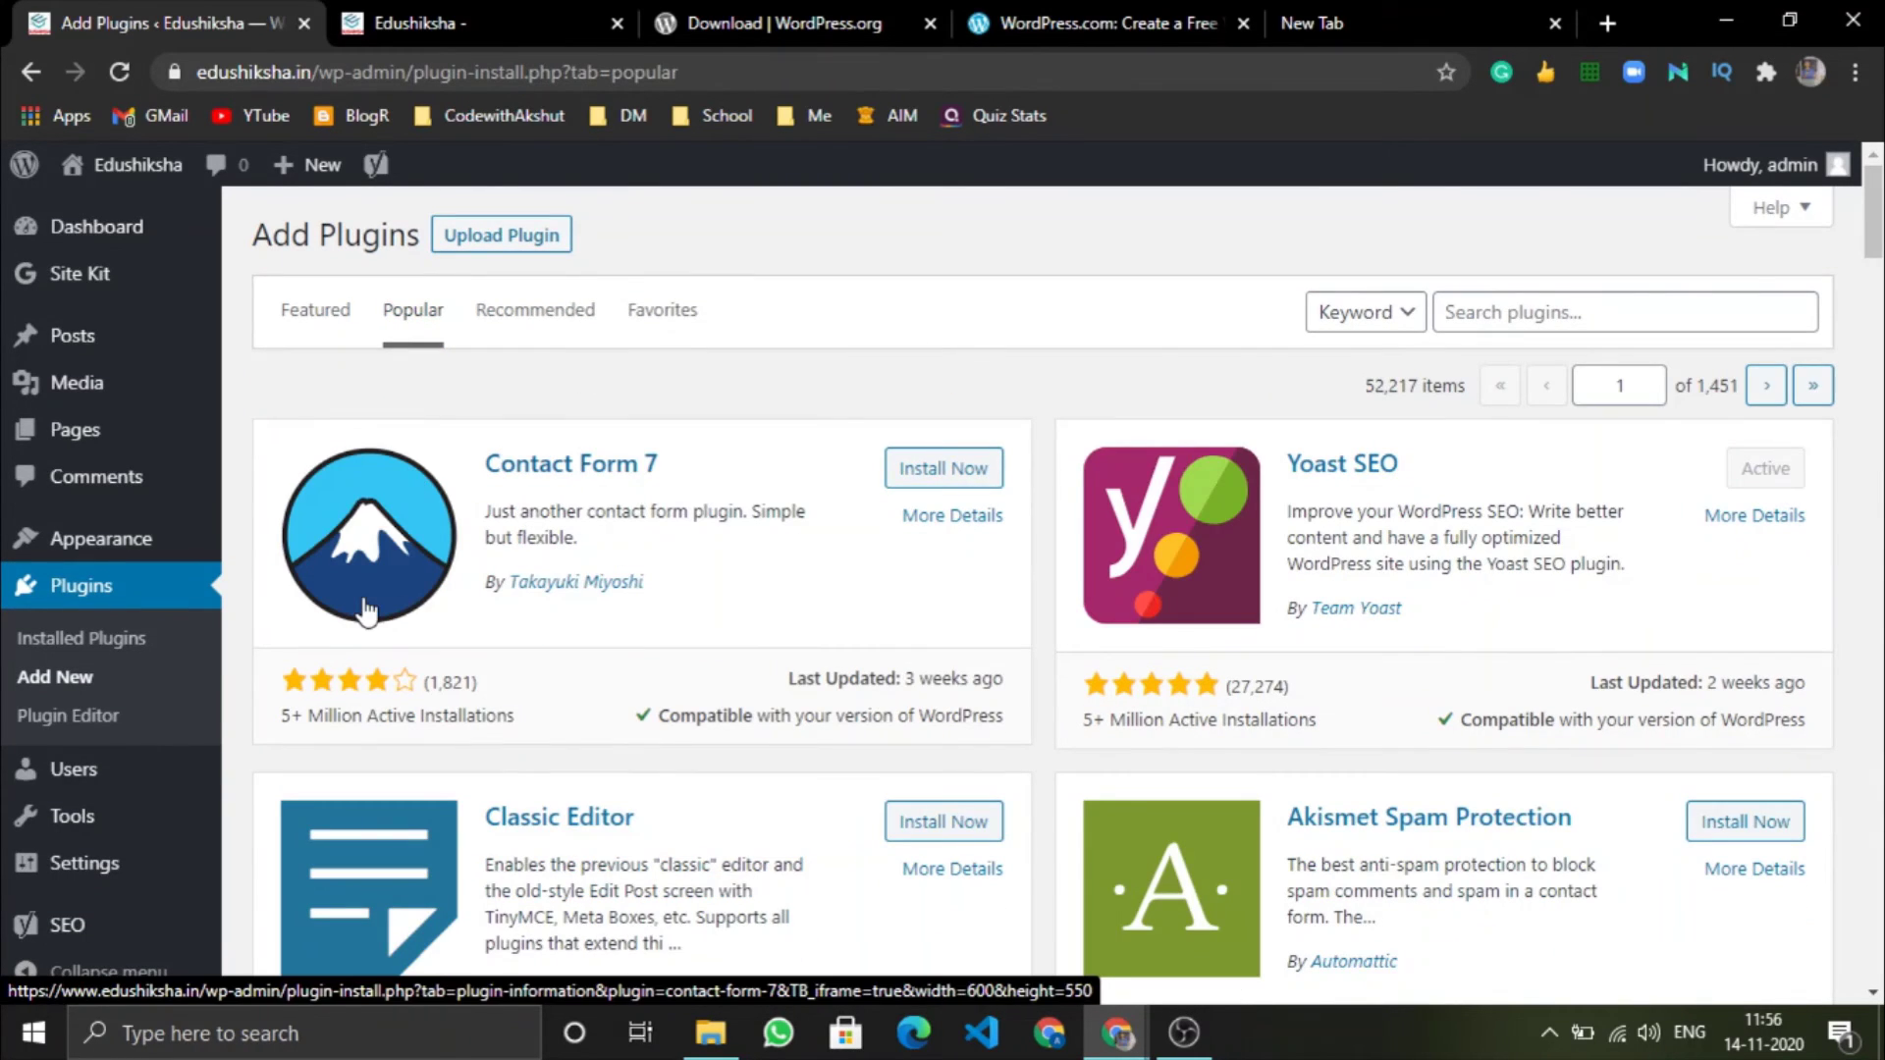
scroll(439, 640, down, 5)
scroll(267, 705, down, 2)
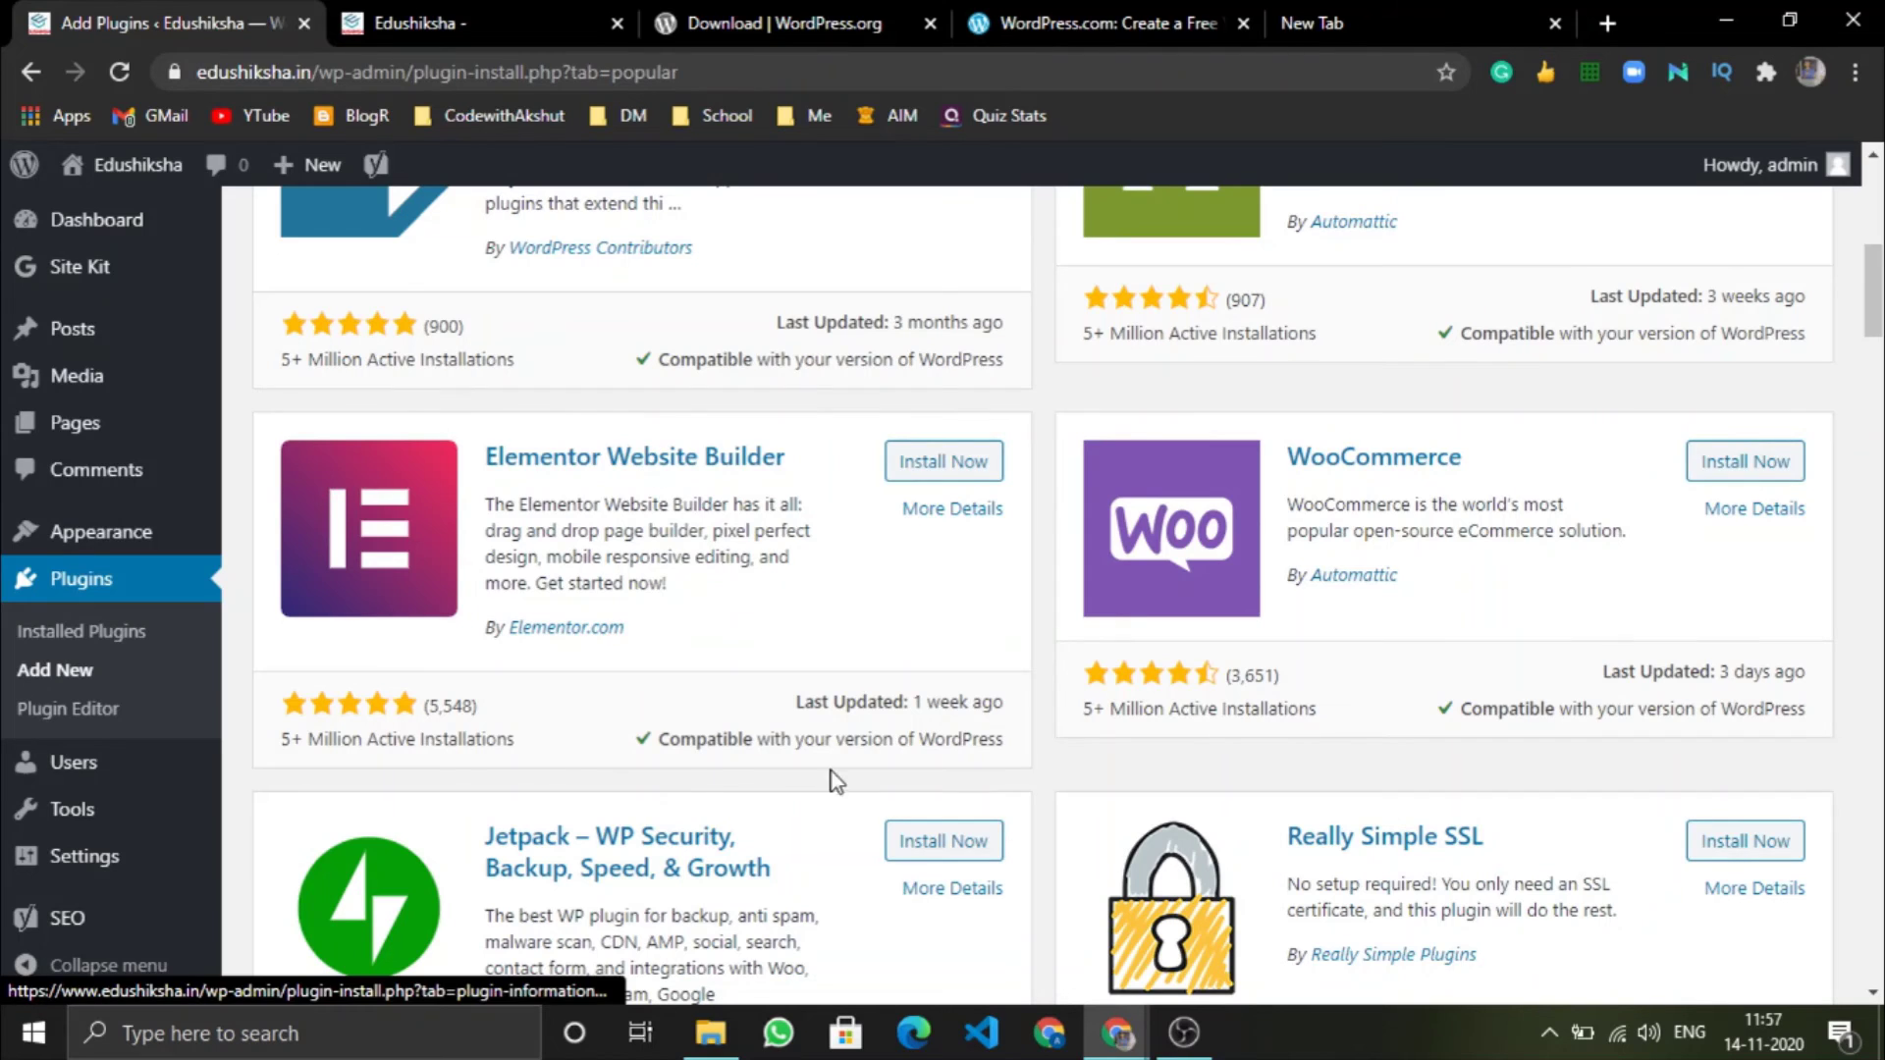
scroll(699, 703, up, 4)
scroll(703, 693, down, 5)
scroll(703, 693, down, 10)
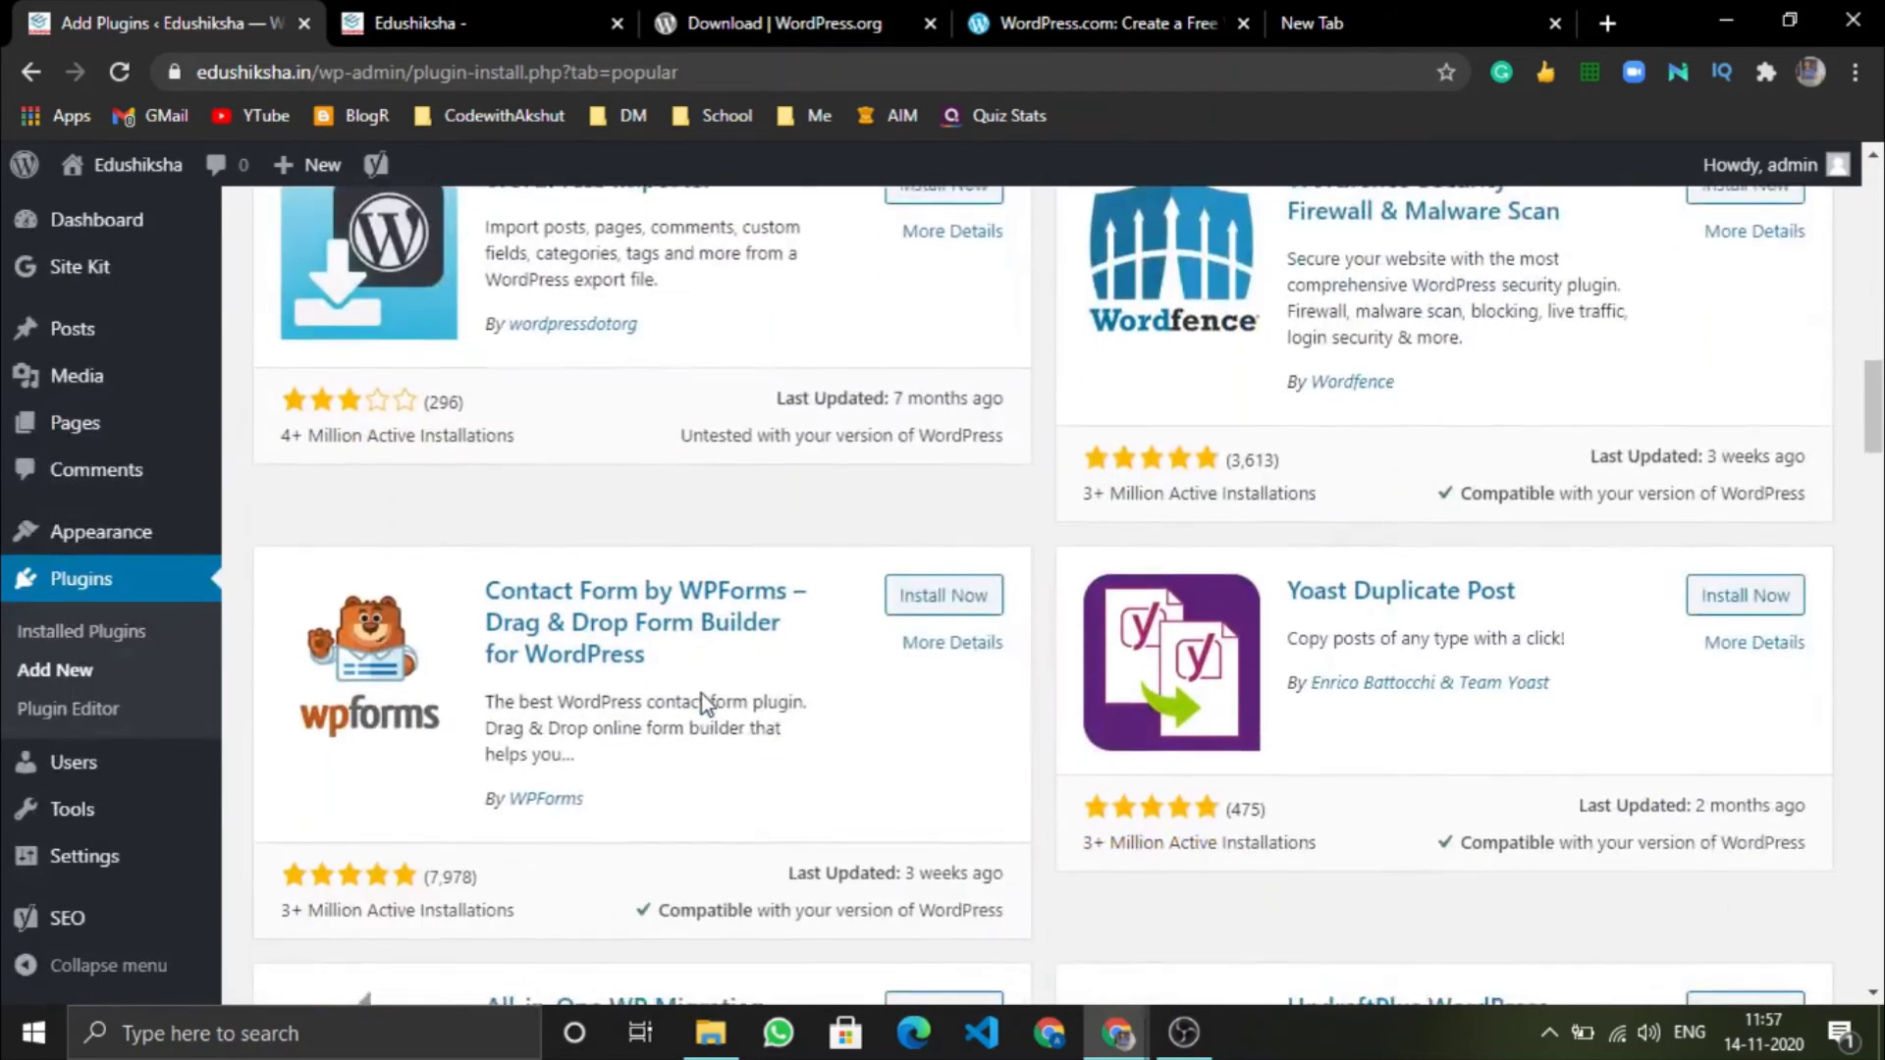
Open the list of all users and look over the registered accounts and their roles.
click(94, 783)
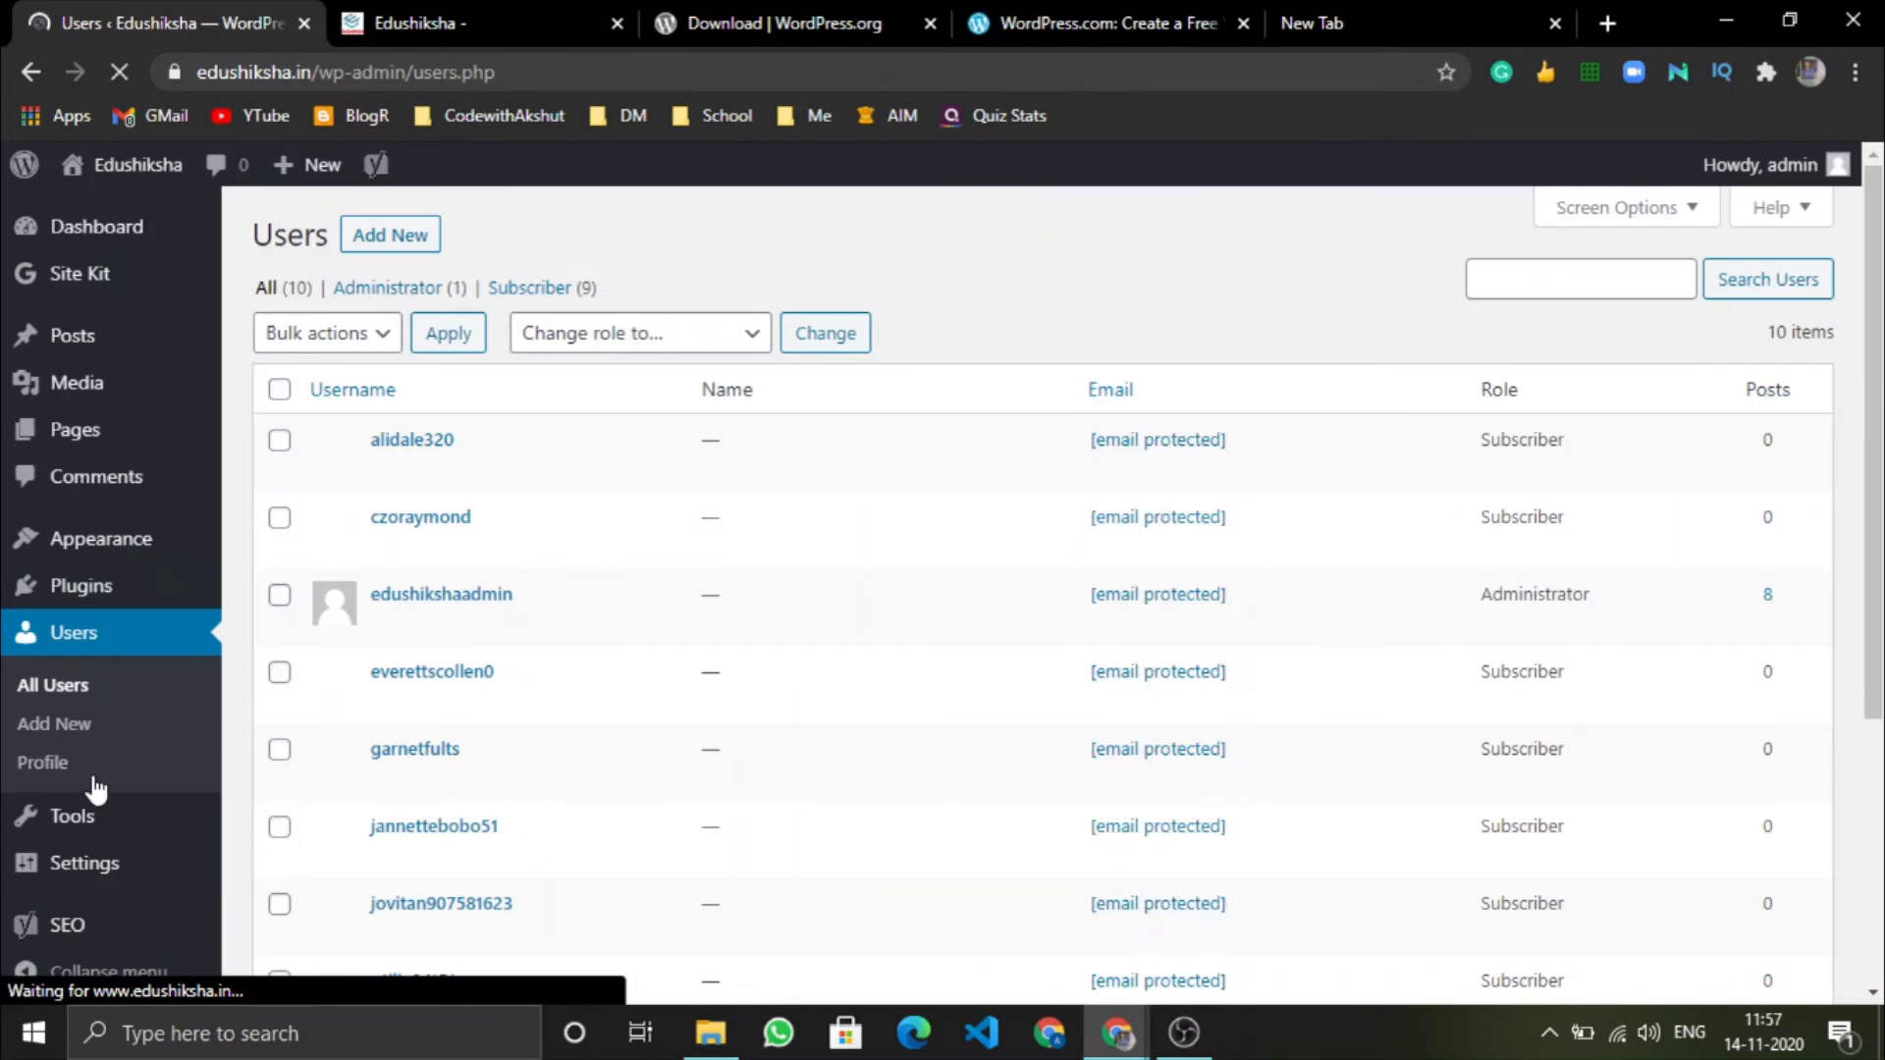
scroll(699, 676, down, 3)
scroll(699, 677, up, 5)
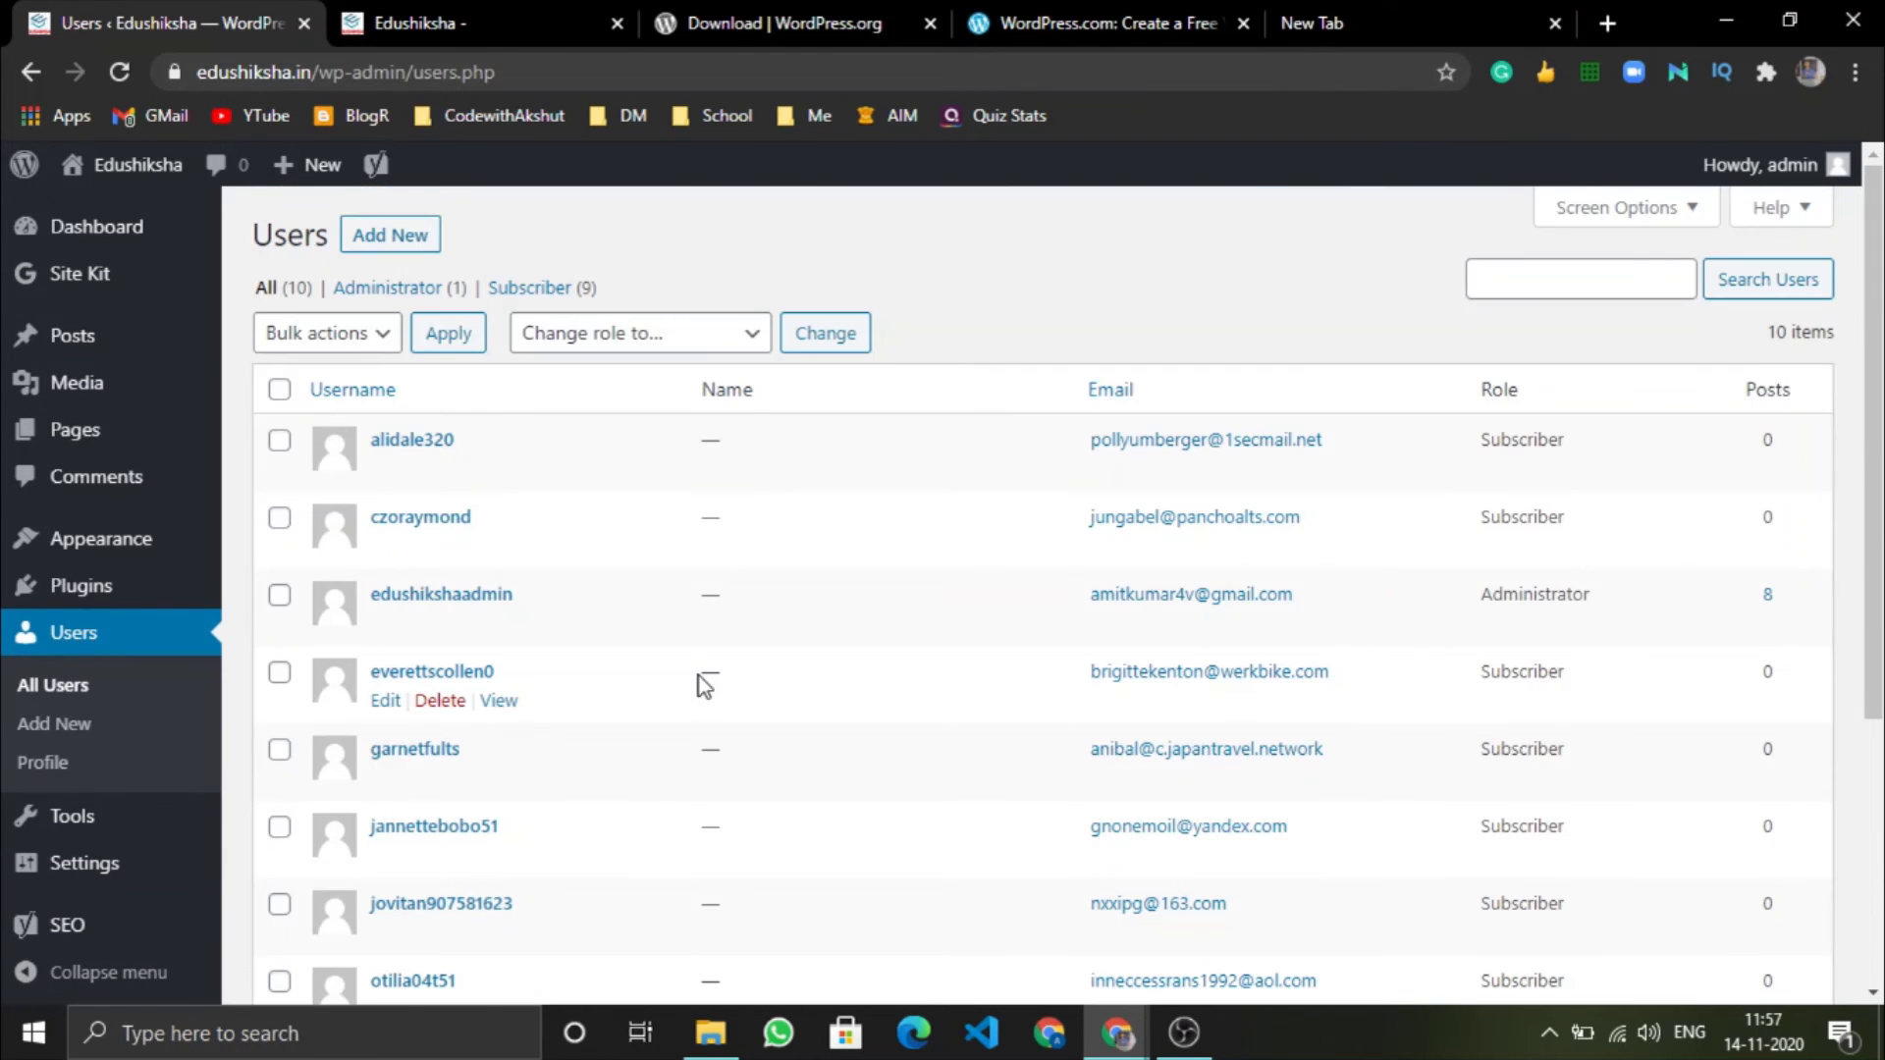
Open the Available Tools page and look over the Categories and Tags Converter and the other tool pages.
click(67, 825)
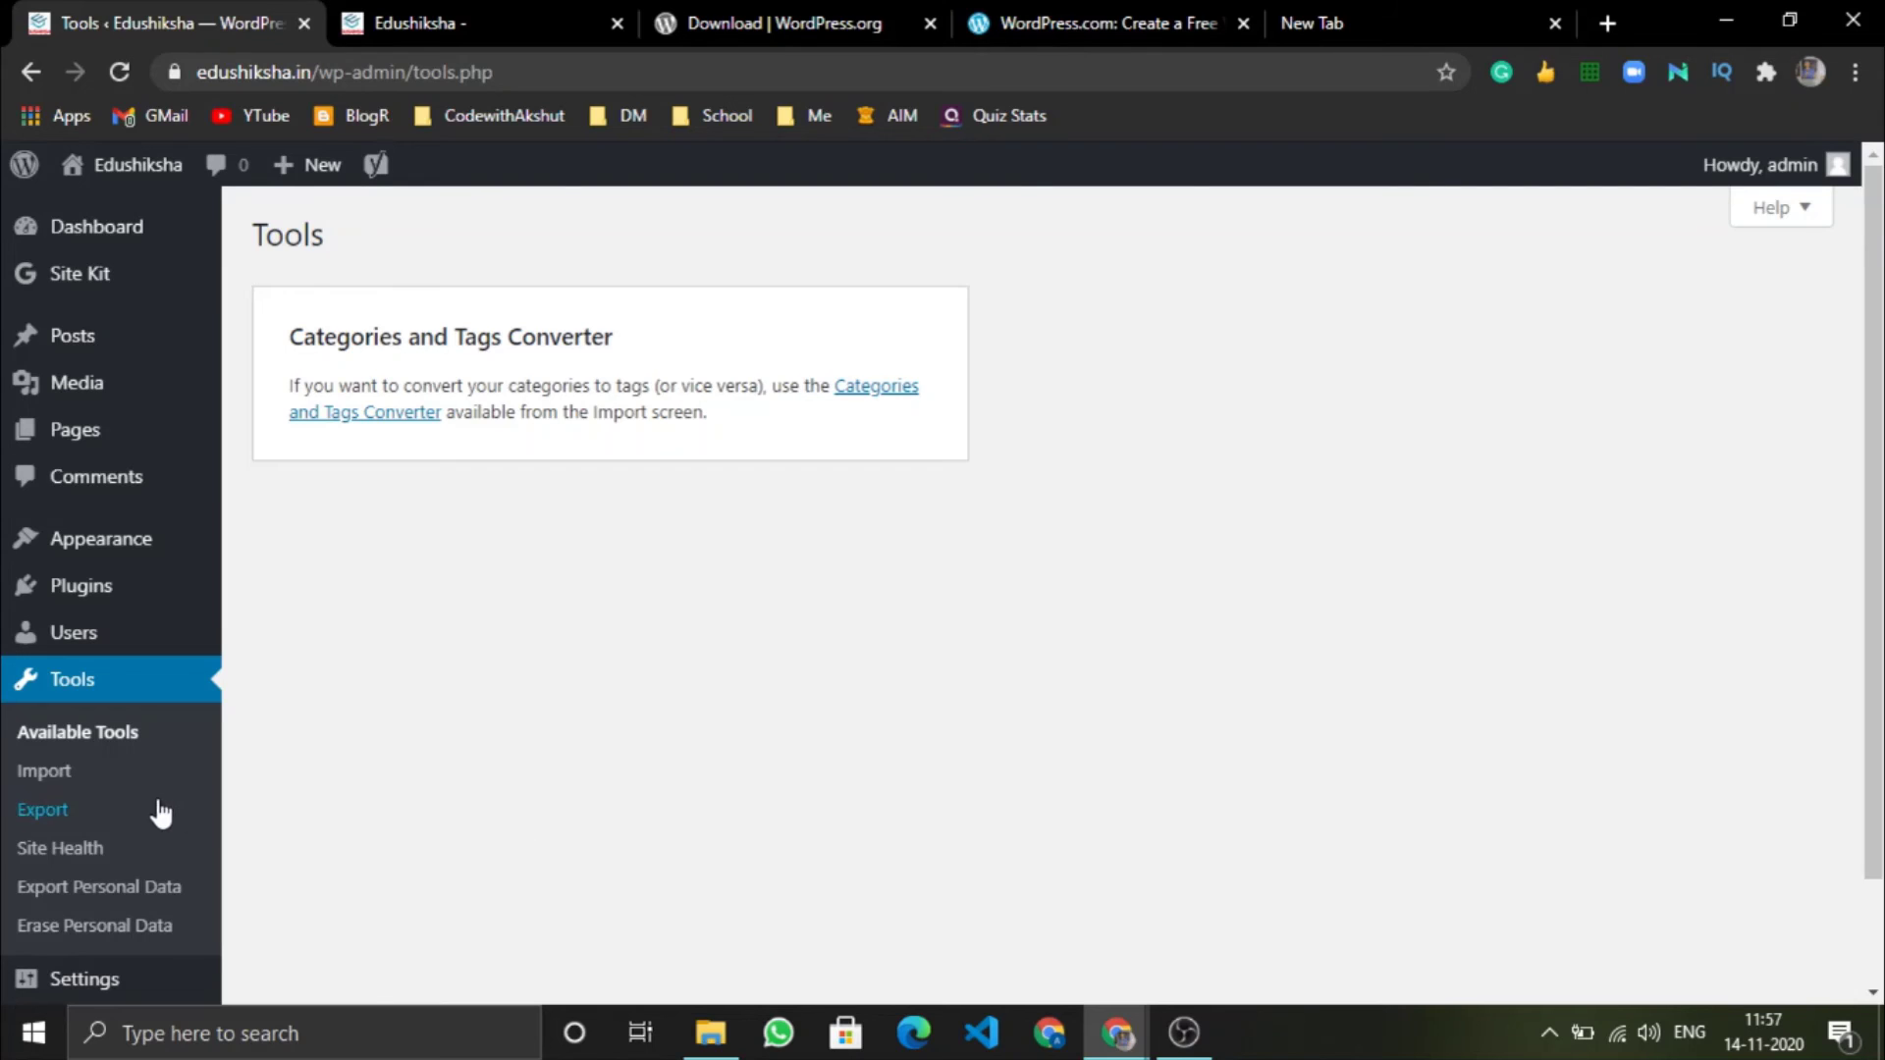
scroll(157, 800, down, 1)
scroll(160, 786, up, 1)
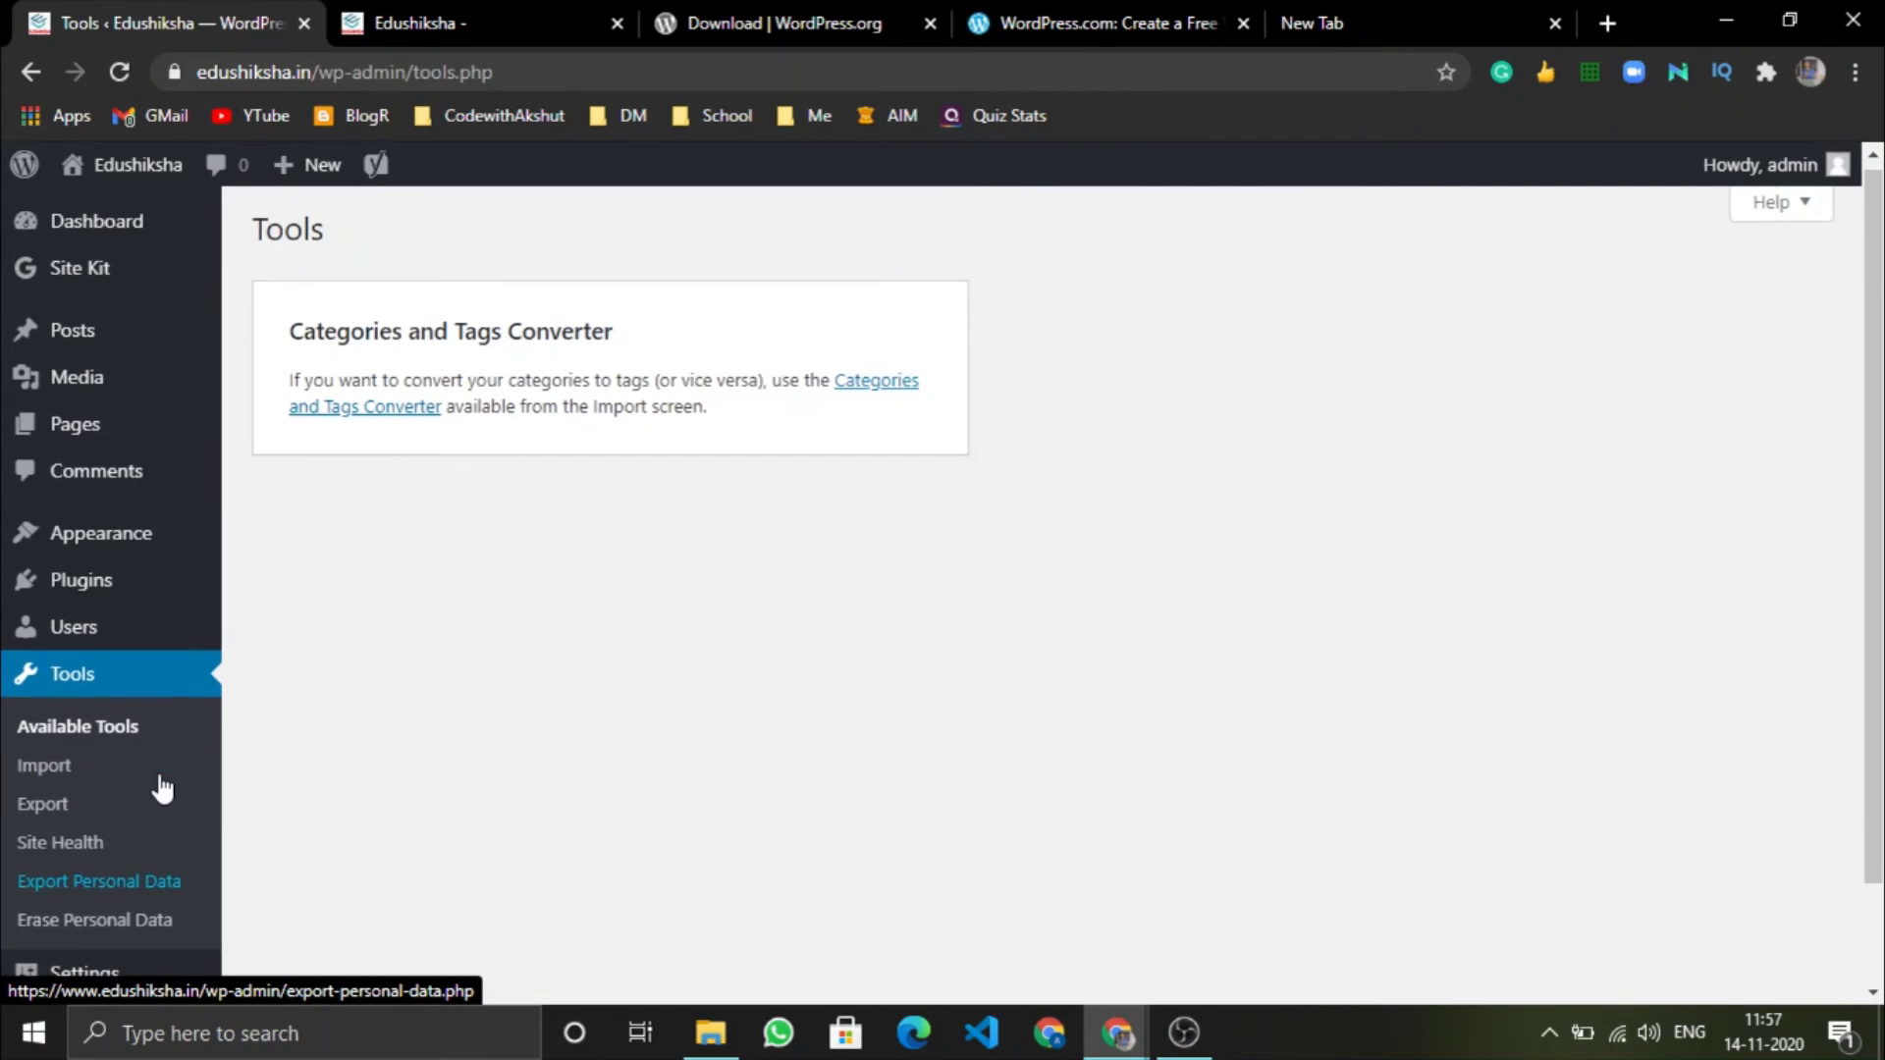
scroll(289, 895, down, 1)
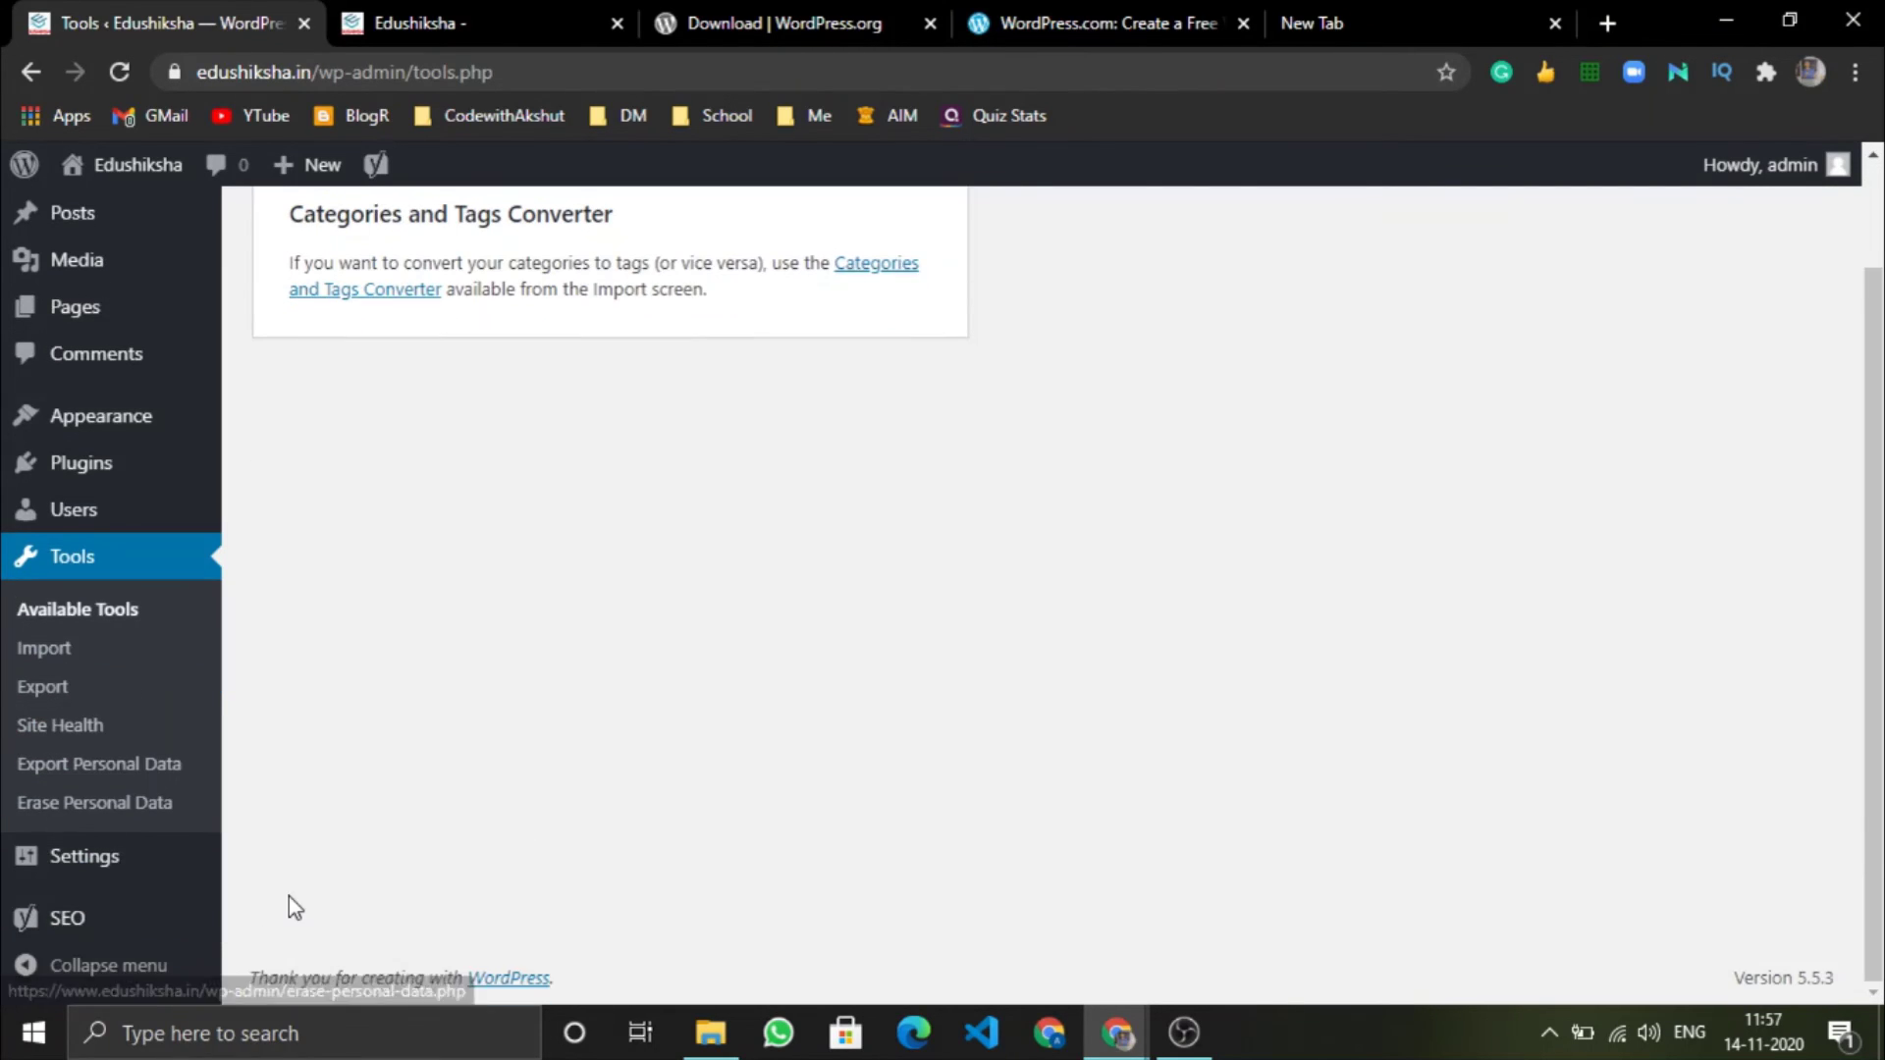
Open the Import page to review the available importers, and the Export page to review the content choices.
click(66, 669)
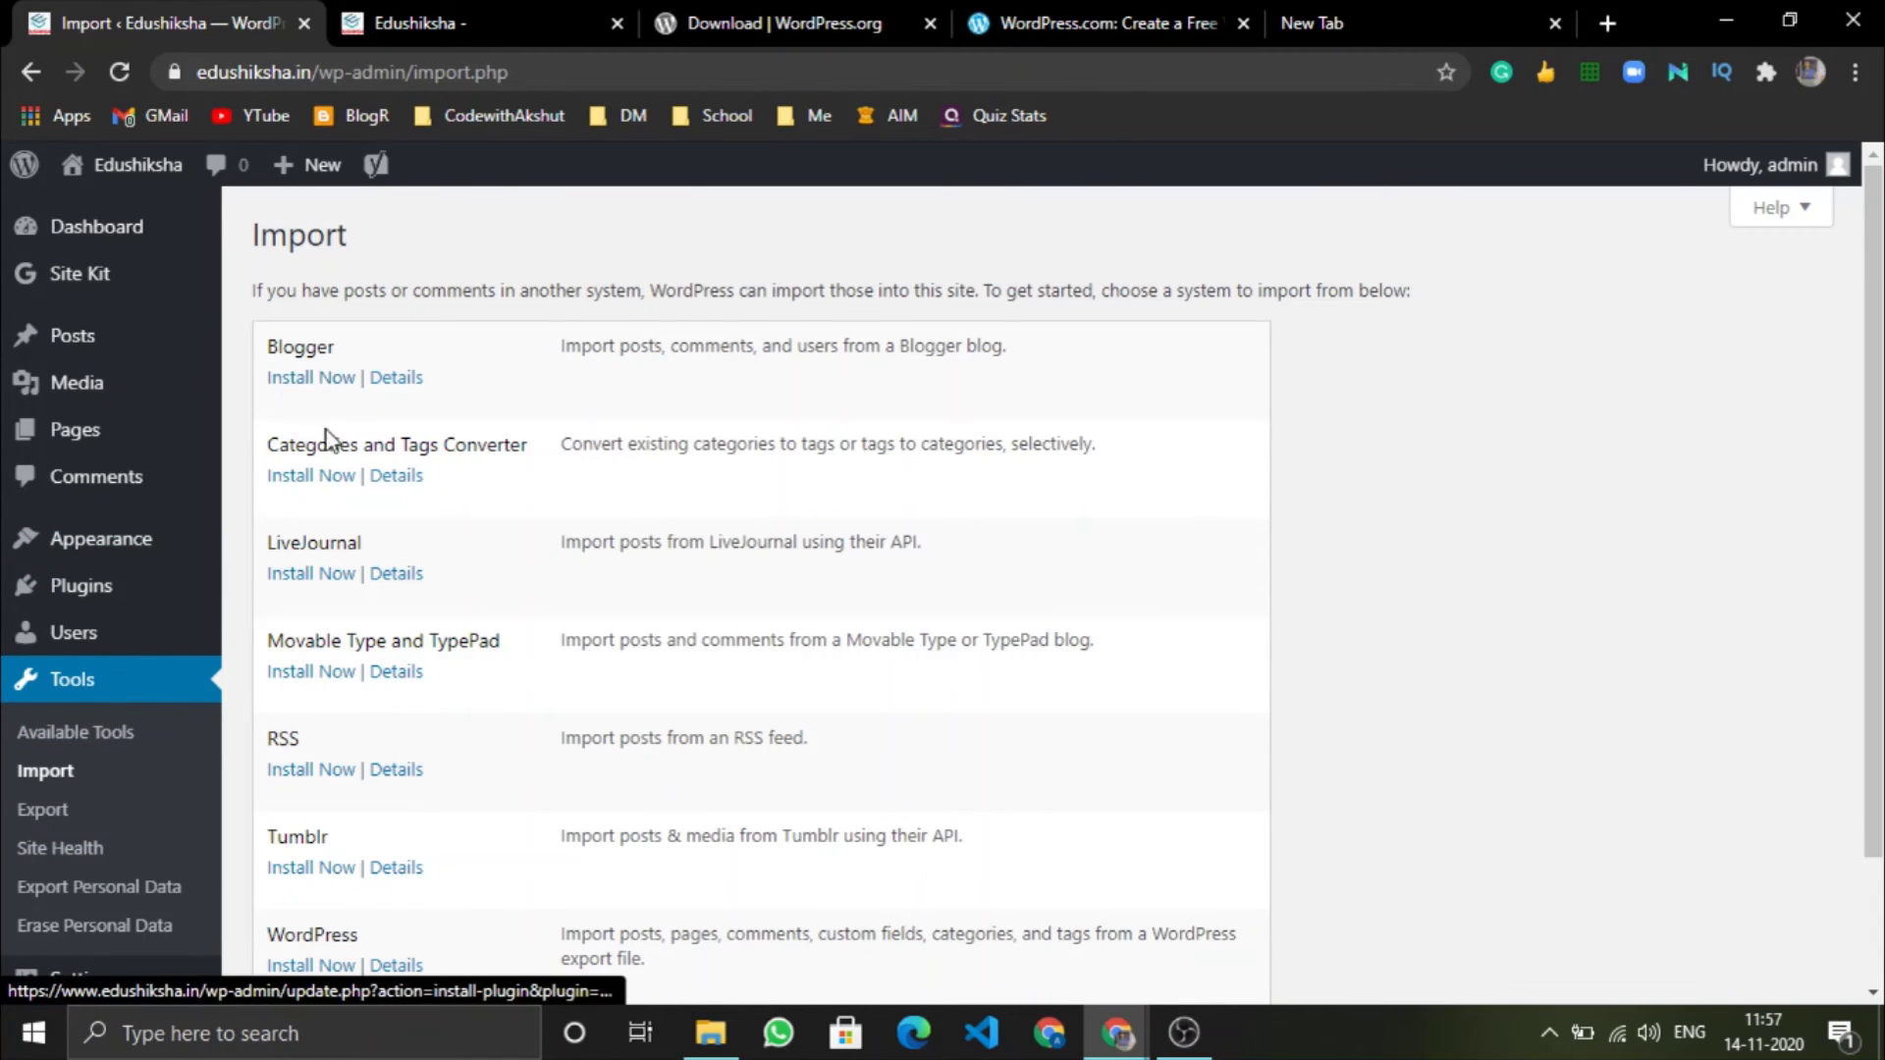
scroll(332, 620, down, 2)
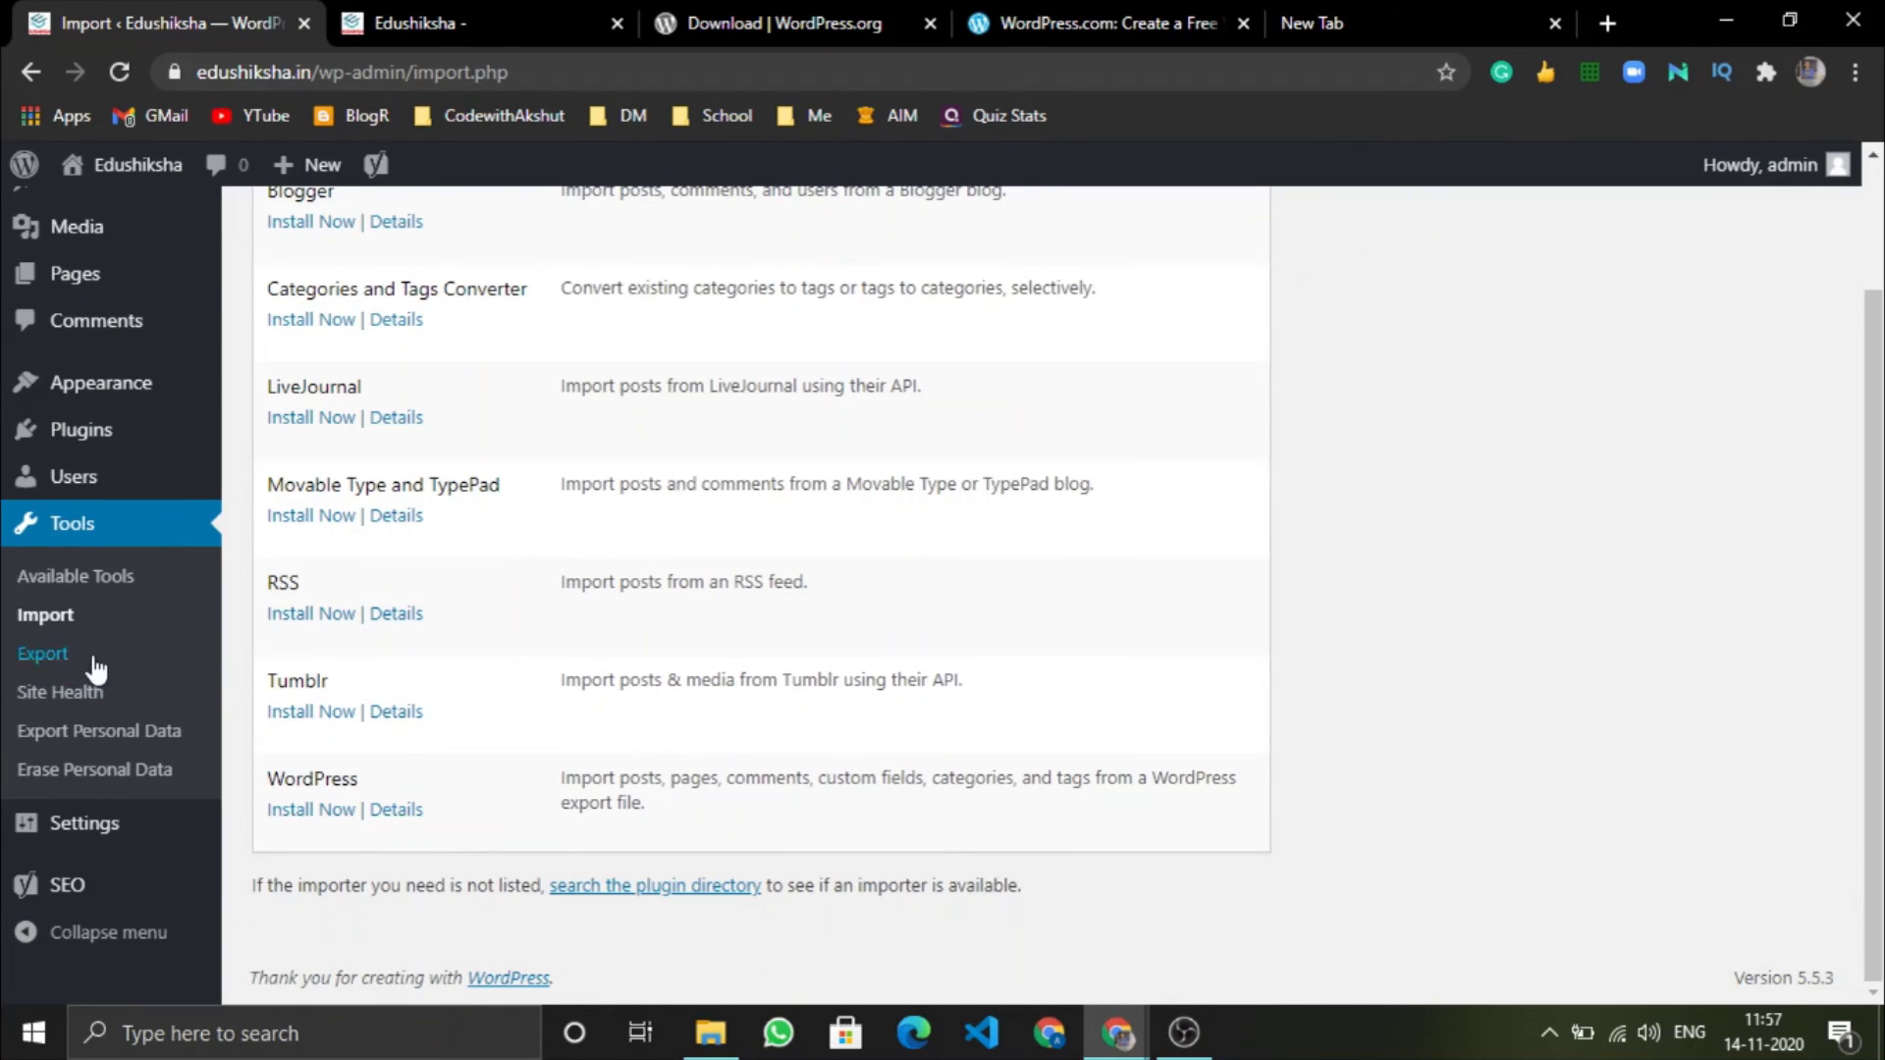
click(42, 662)
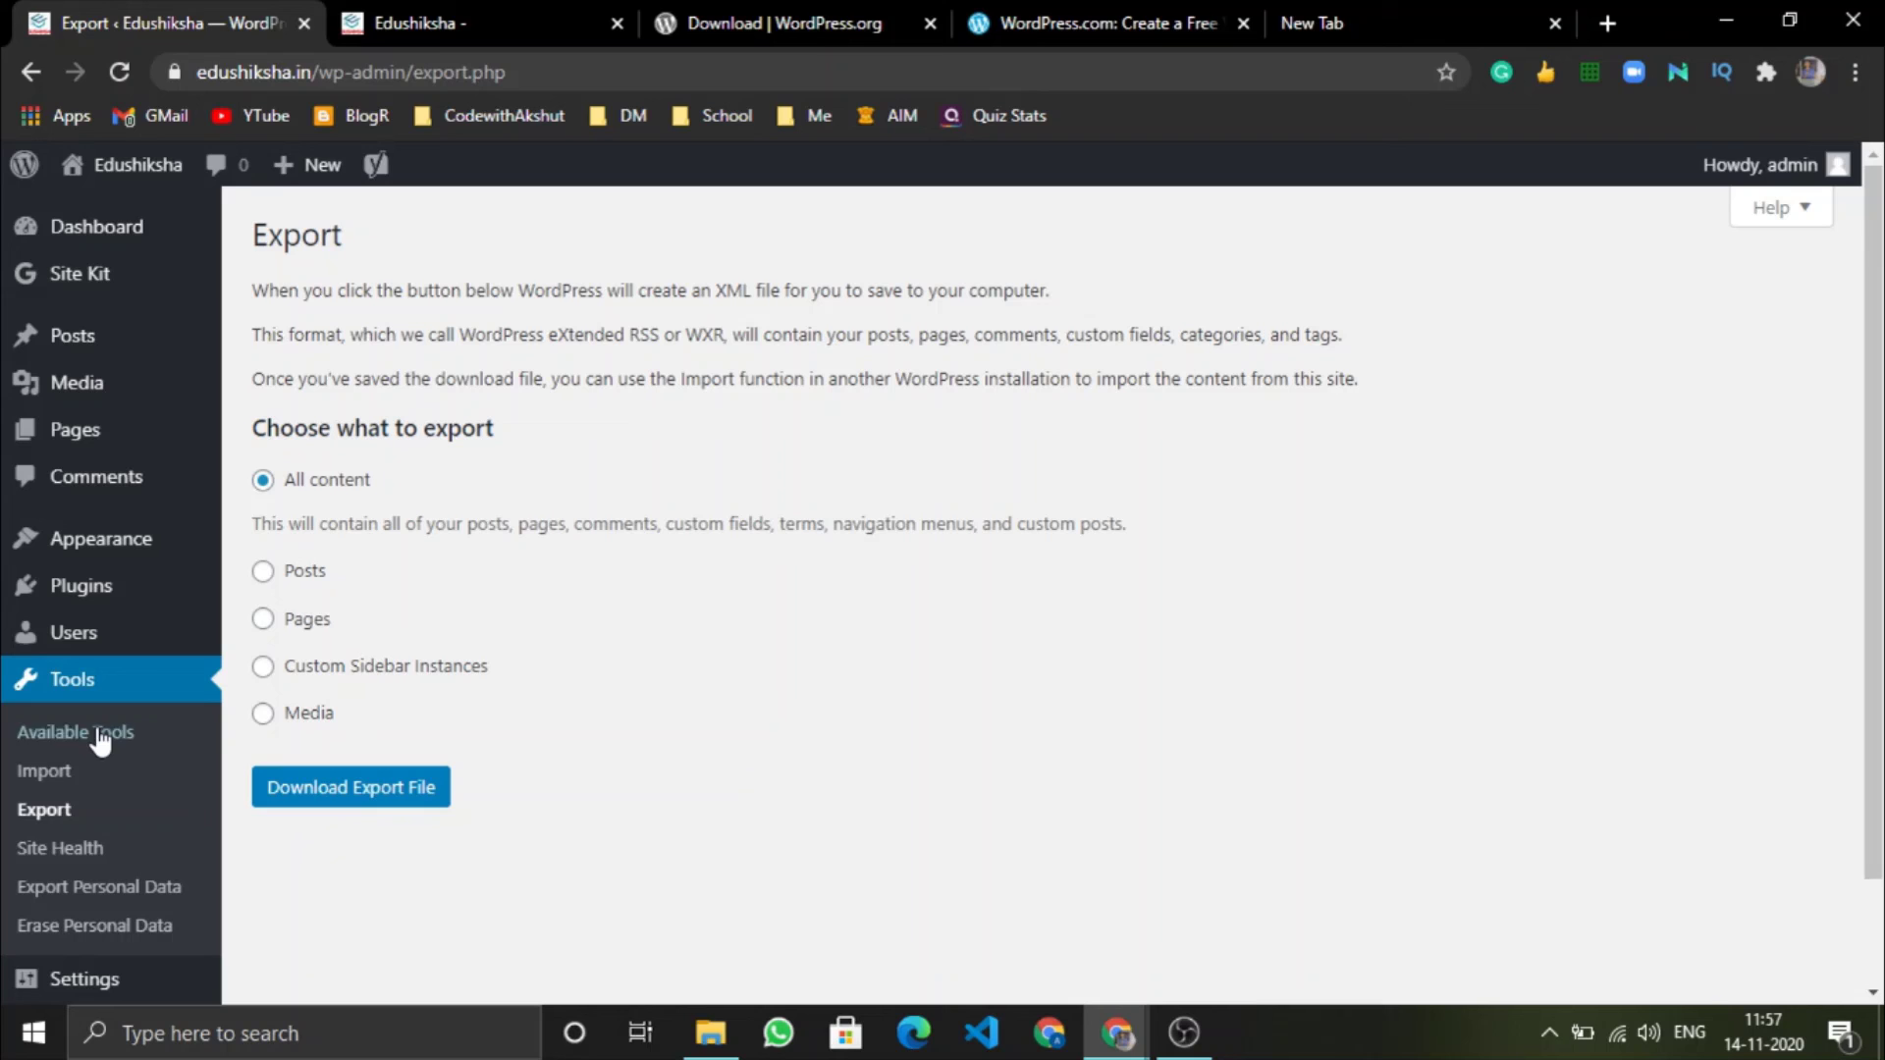
click(74, 852)
scroll(73, 852, down, 1)
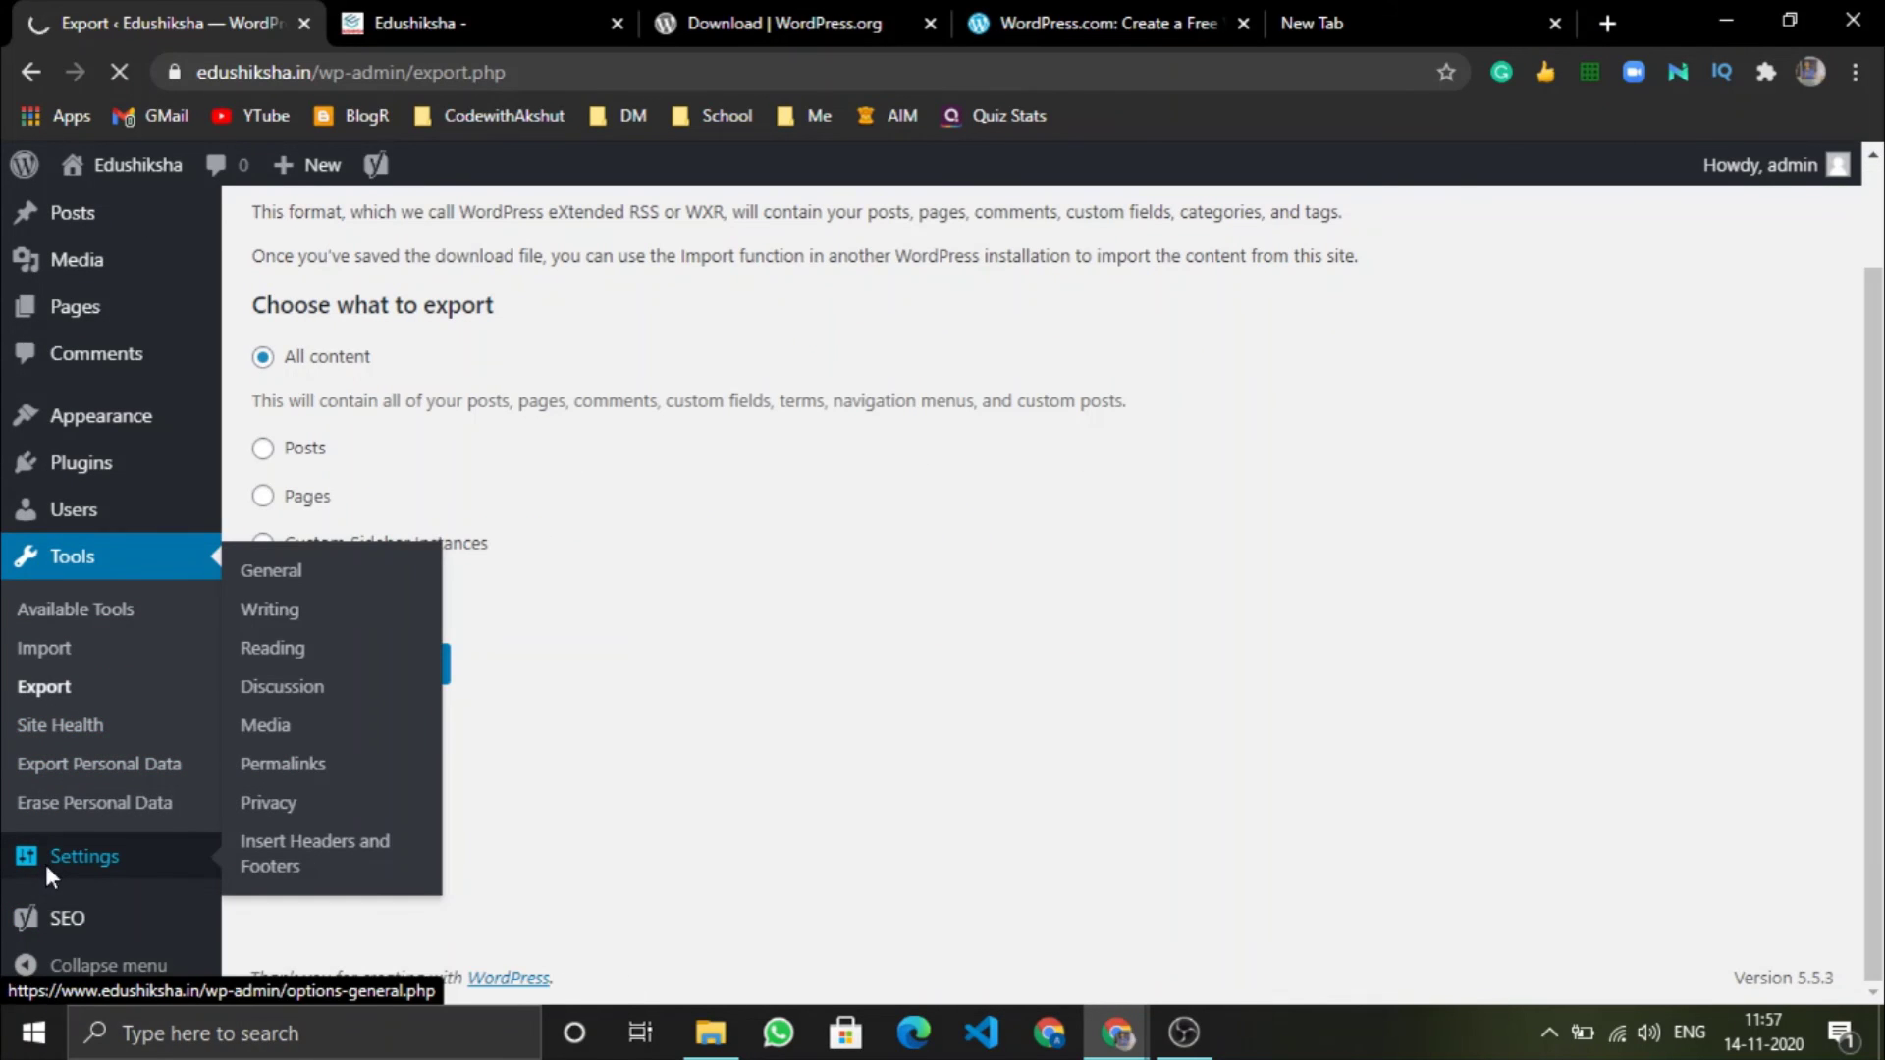
Open the General Settings, switch to the Reading Settings and review the blog page, feed and search engine visibility options.
click(49, 878)
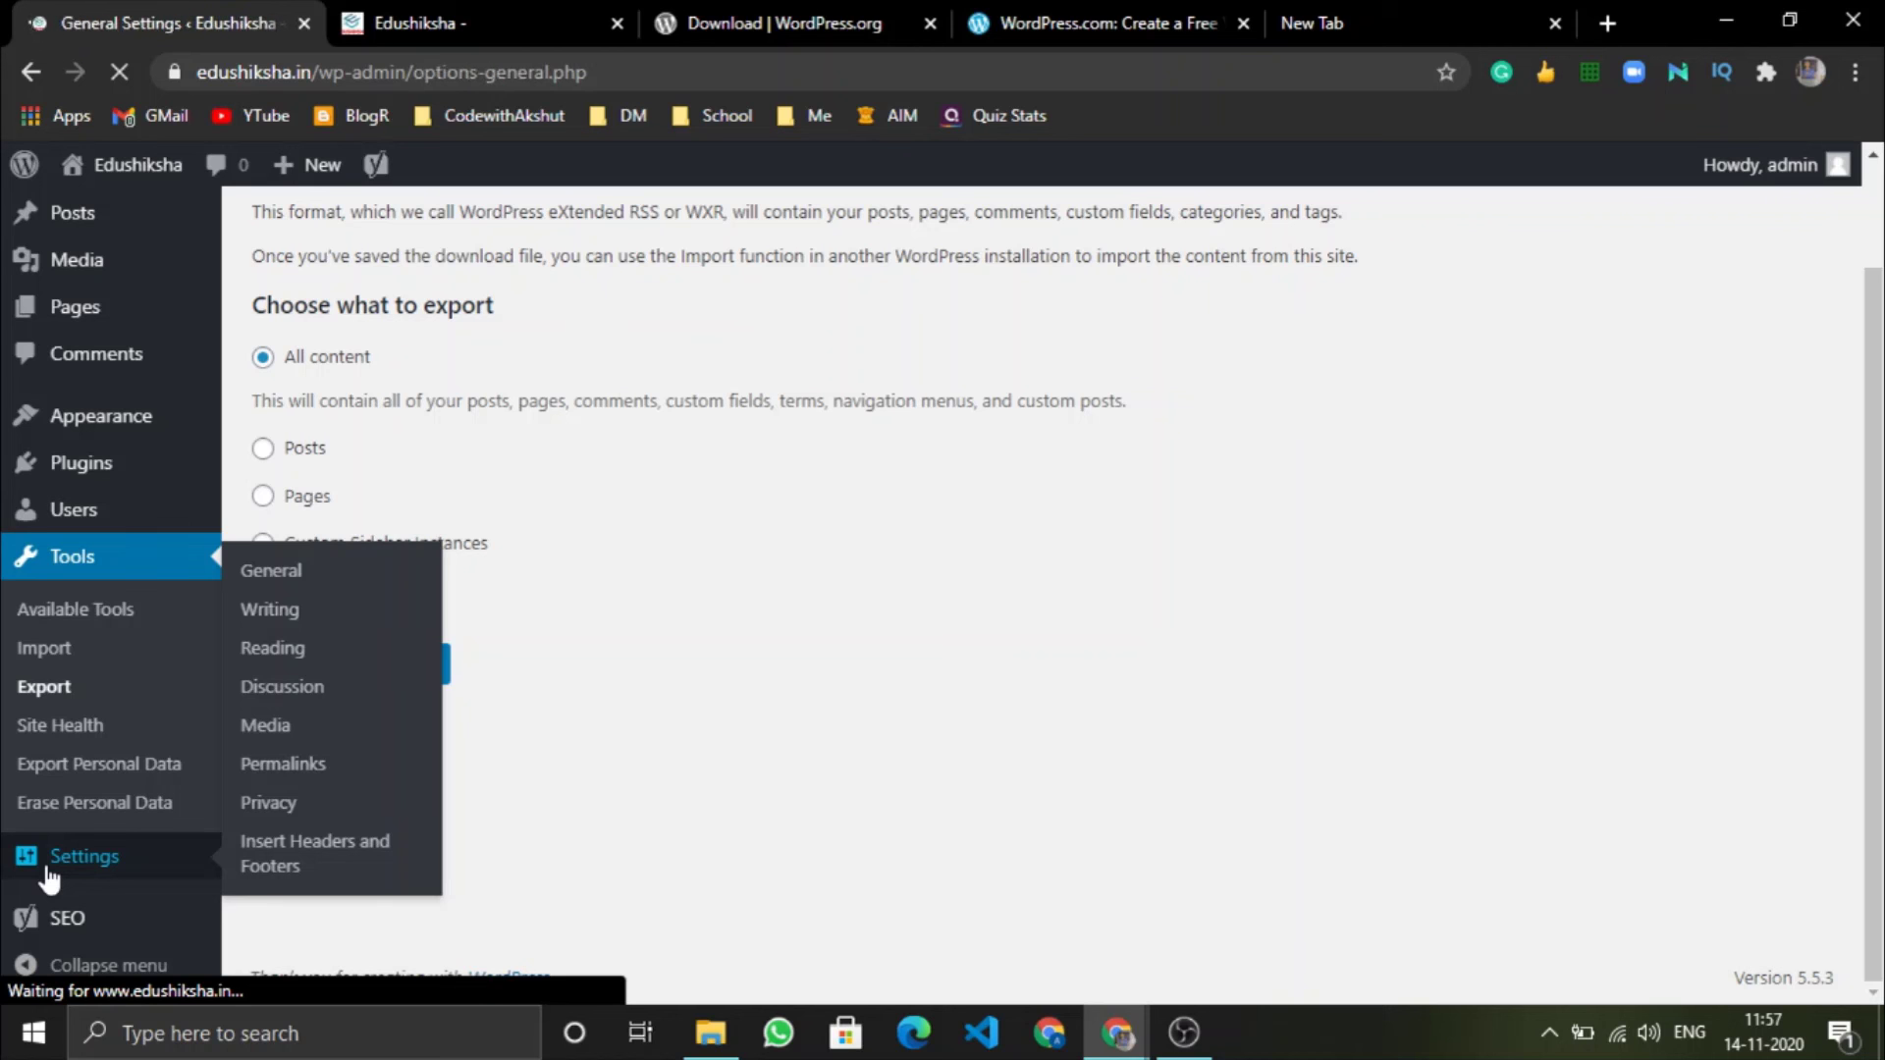
click(45, 857)
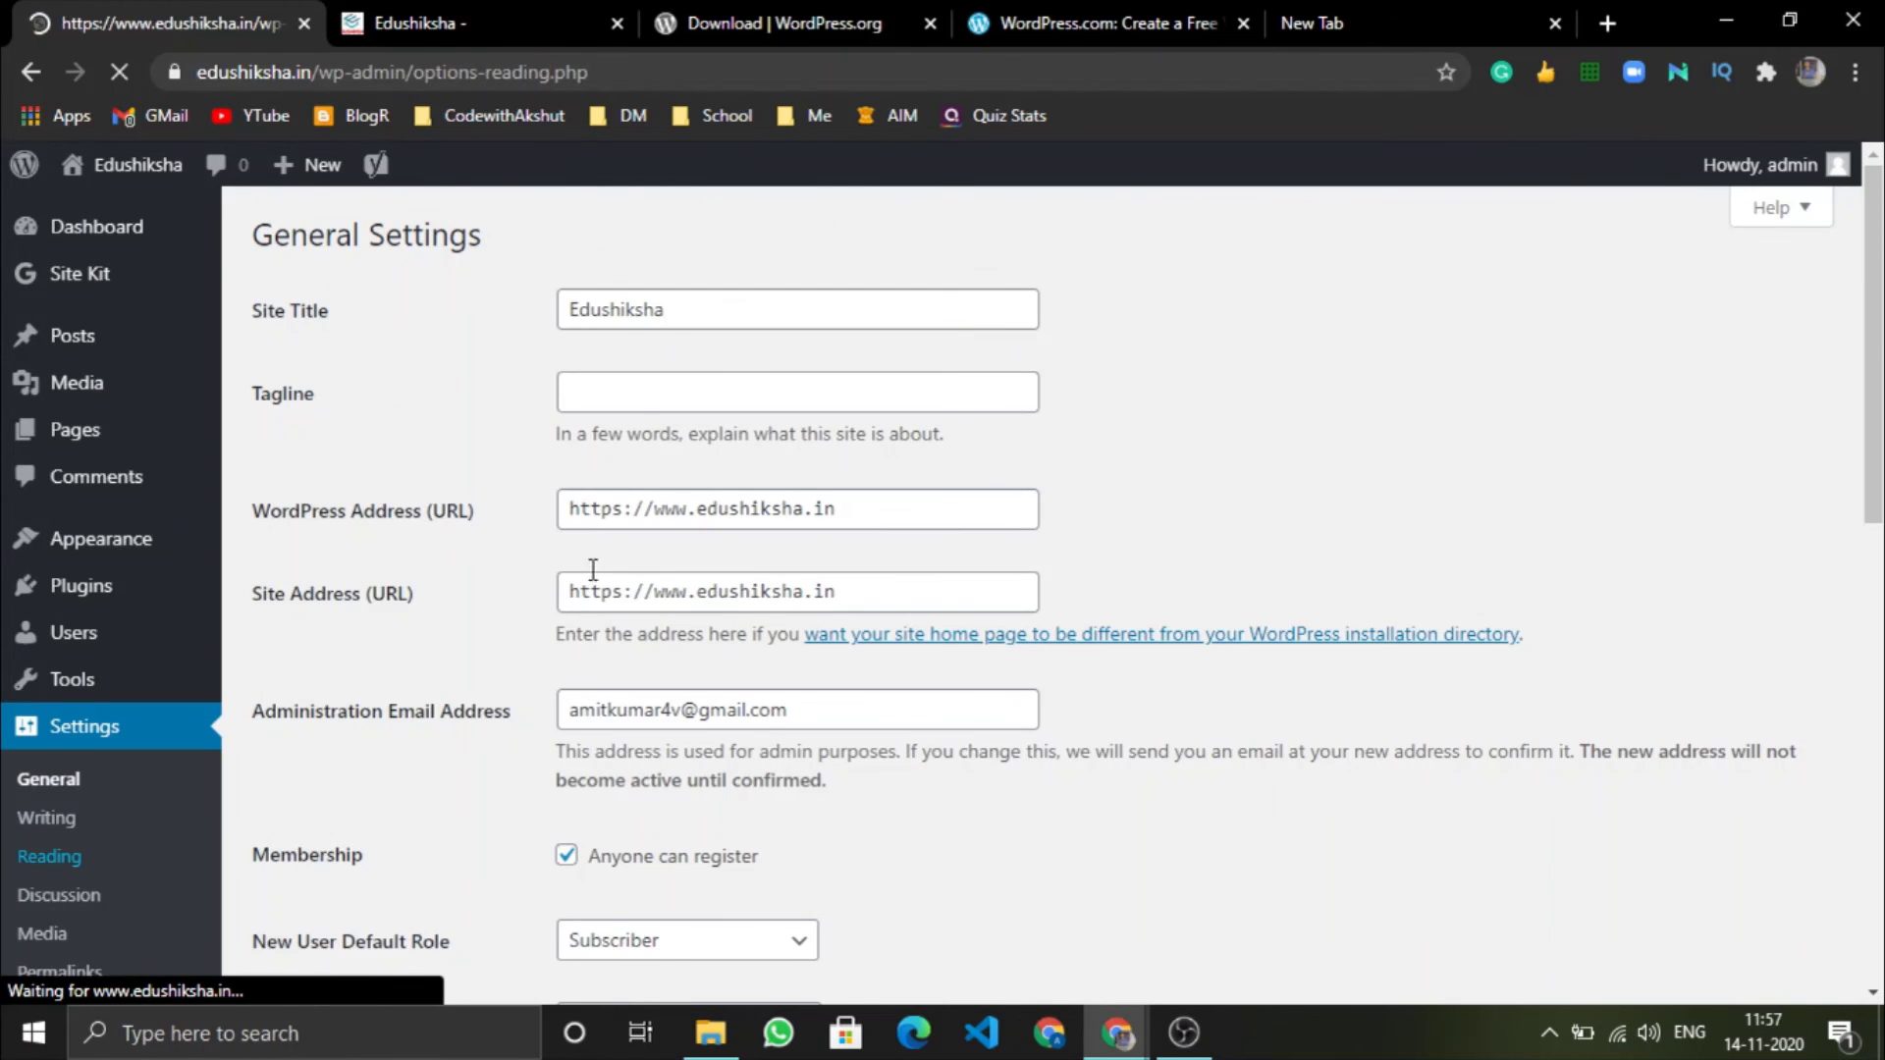
scroll(637, 400, down, 5)
scroll(321, 690, down, 2)
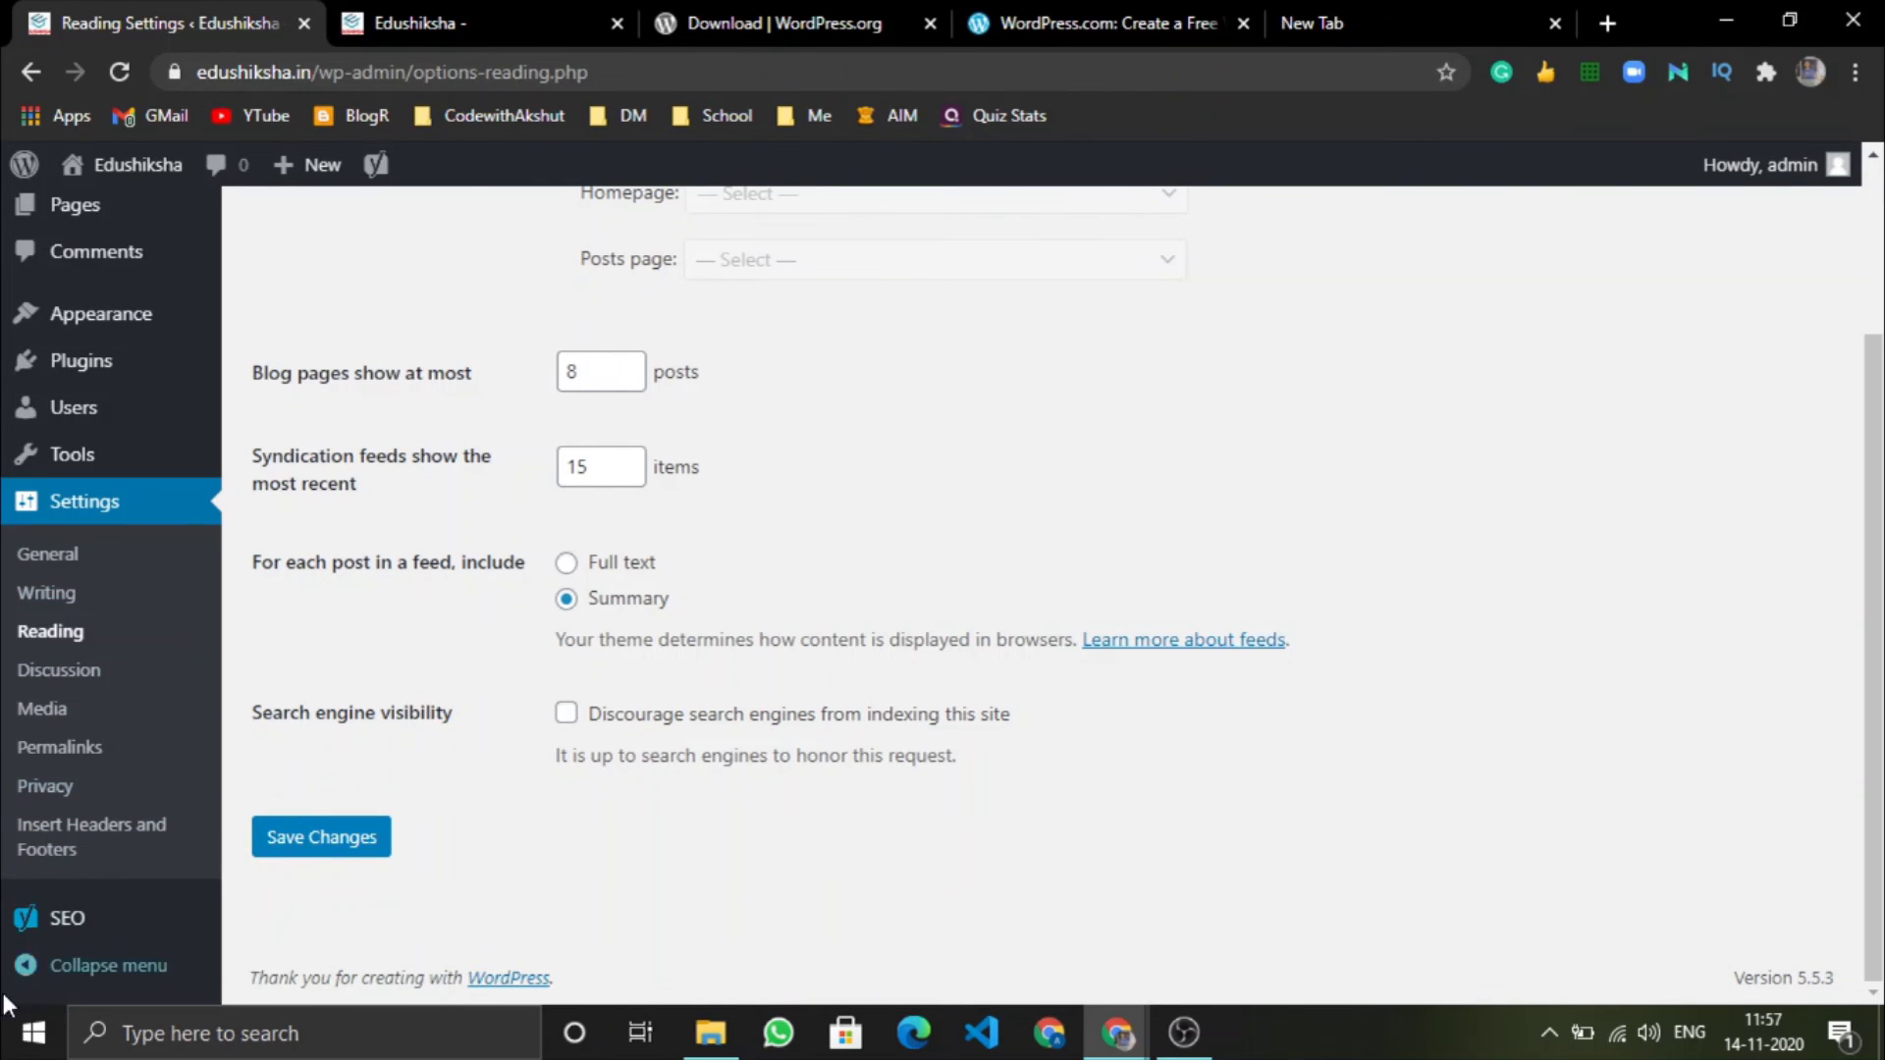
Open the Yoast SEO general page and look over its dashboard.
mouse_move(86, 911)
click(59, 920)
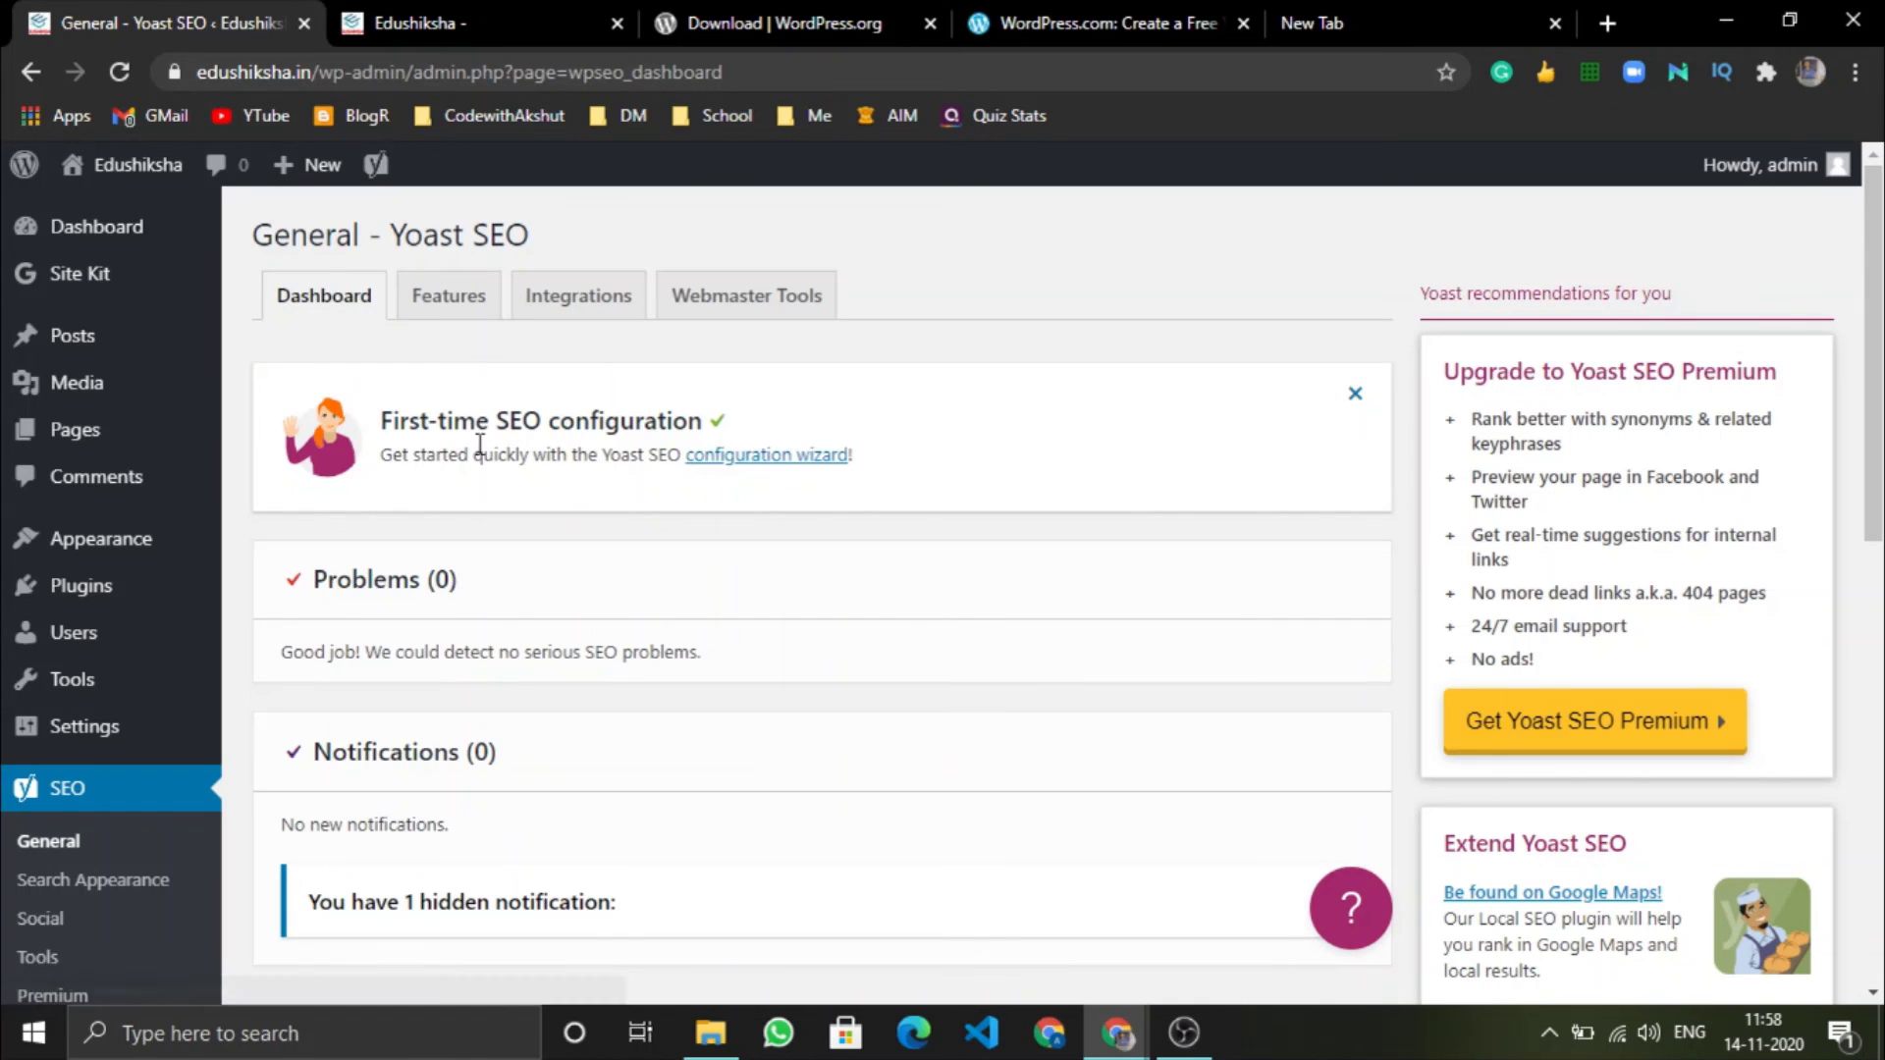
Return to the admin Dashboard to look over its activity and traffic overview, and switch to the WordPress.org download page.
click(61, 221)
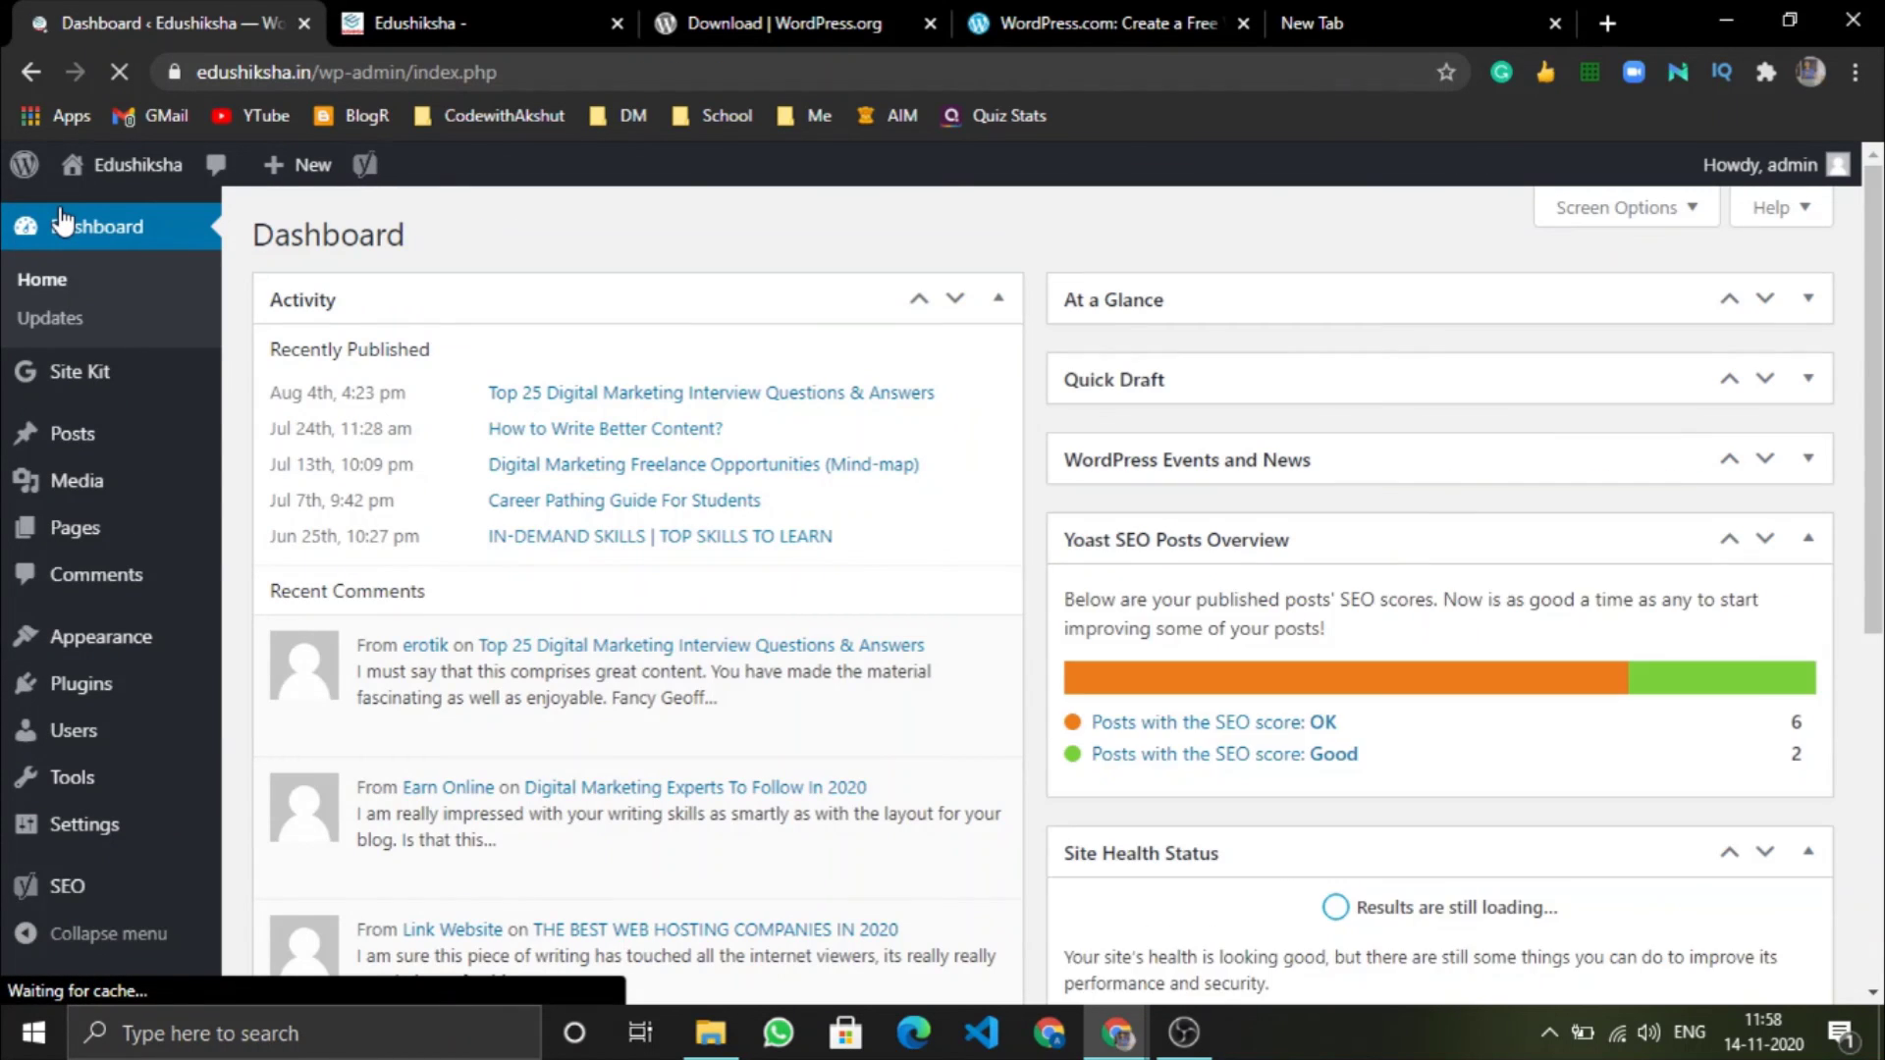
scroll(645, 368, down, 10)
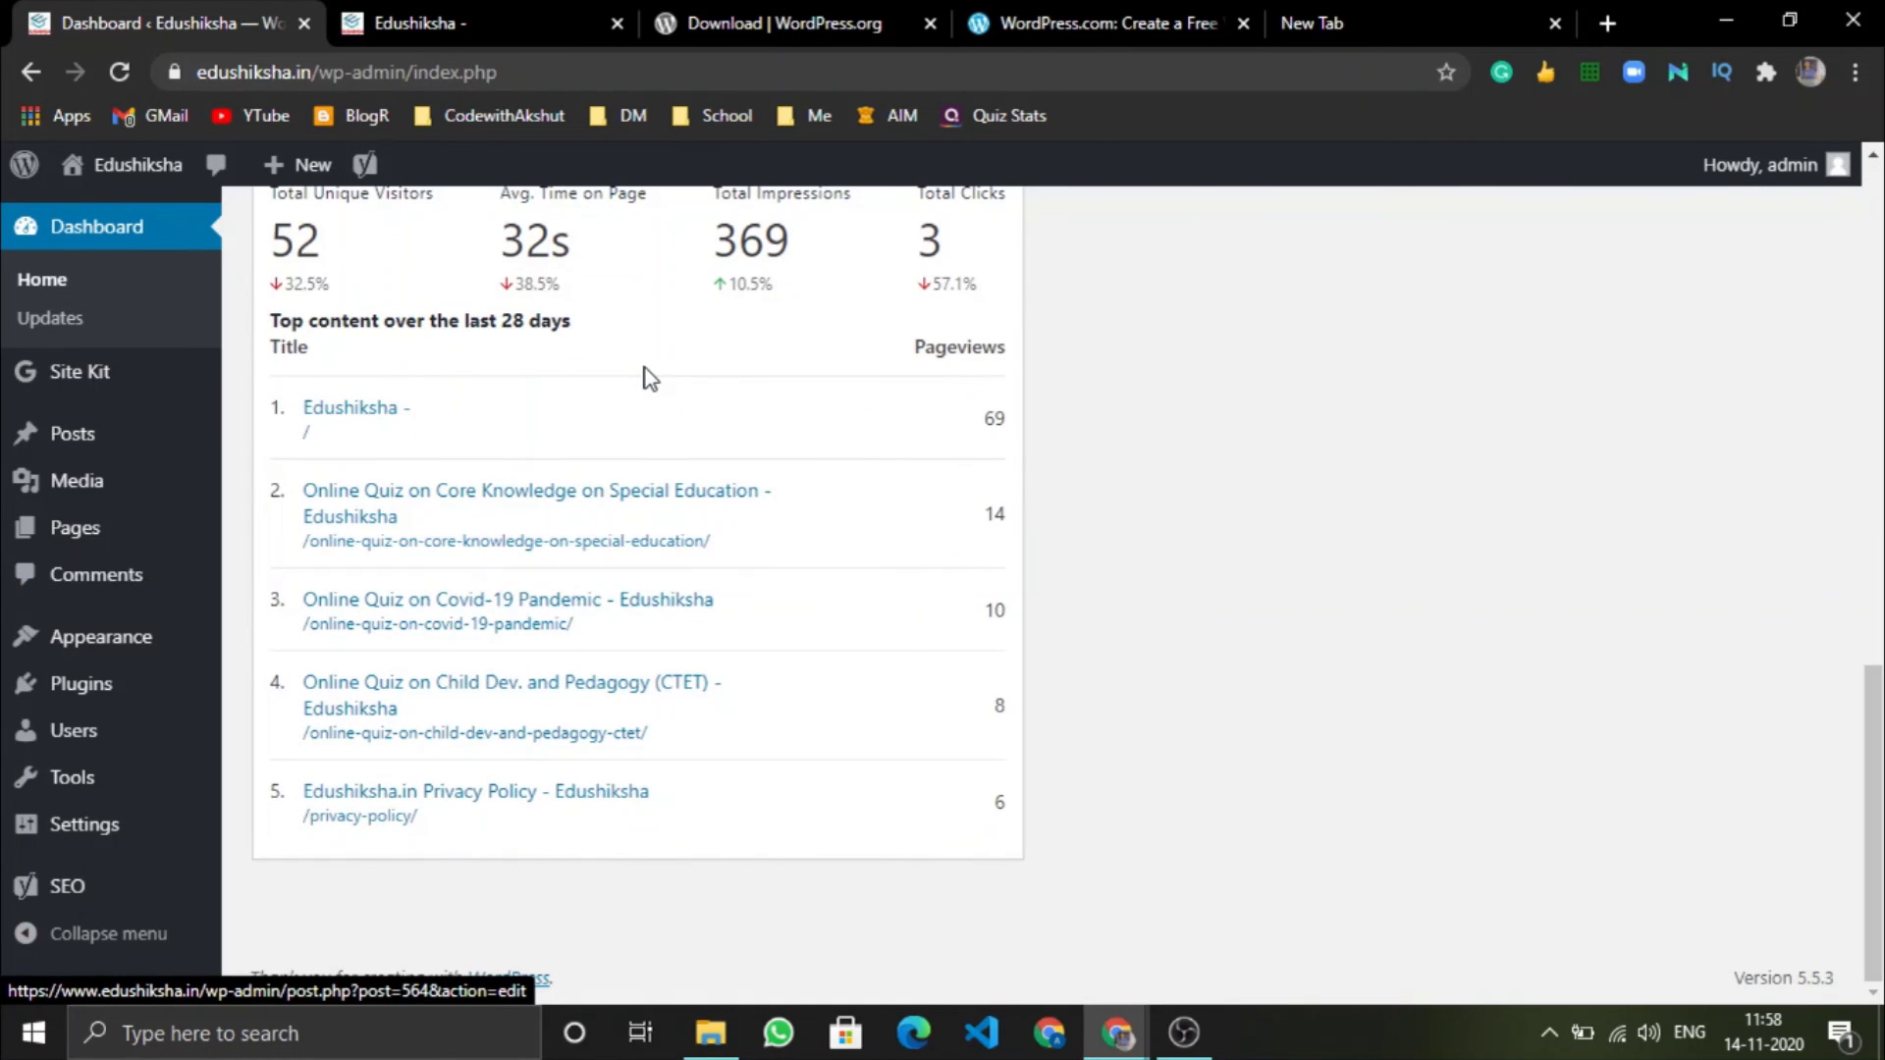
scroll(976, 733, up, 10)
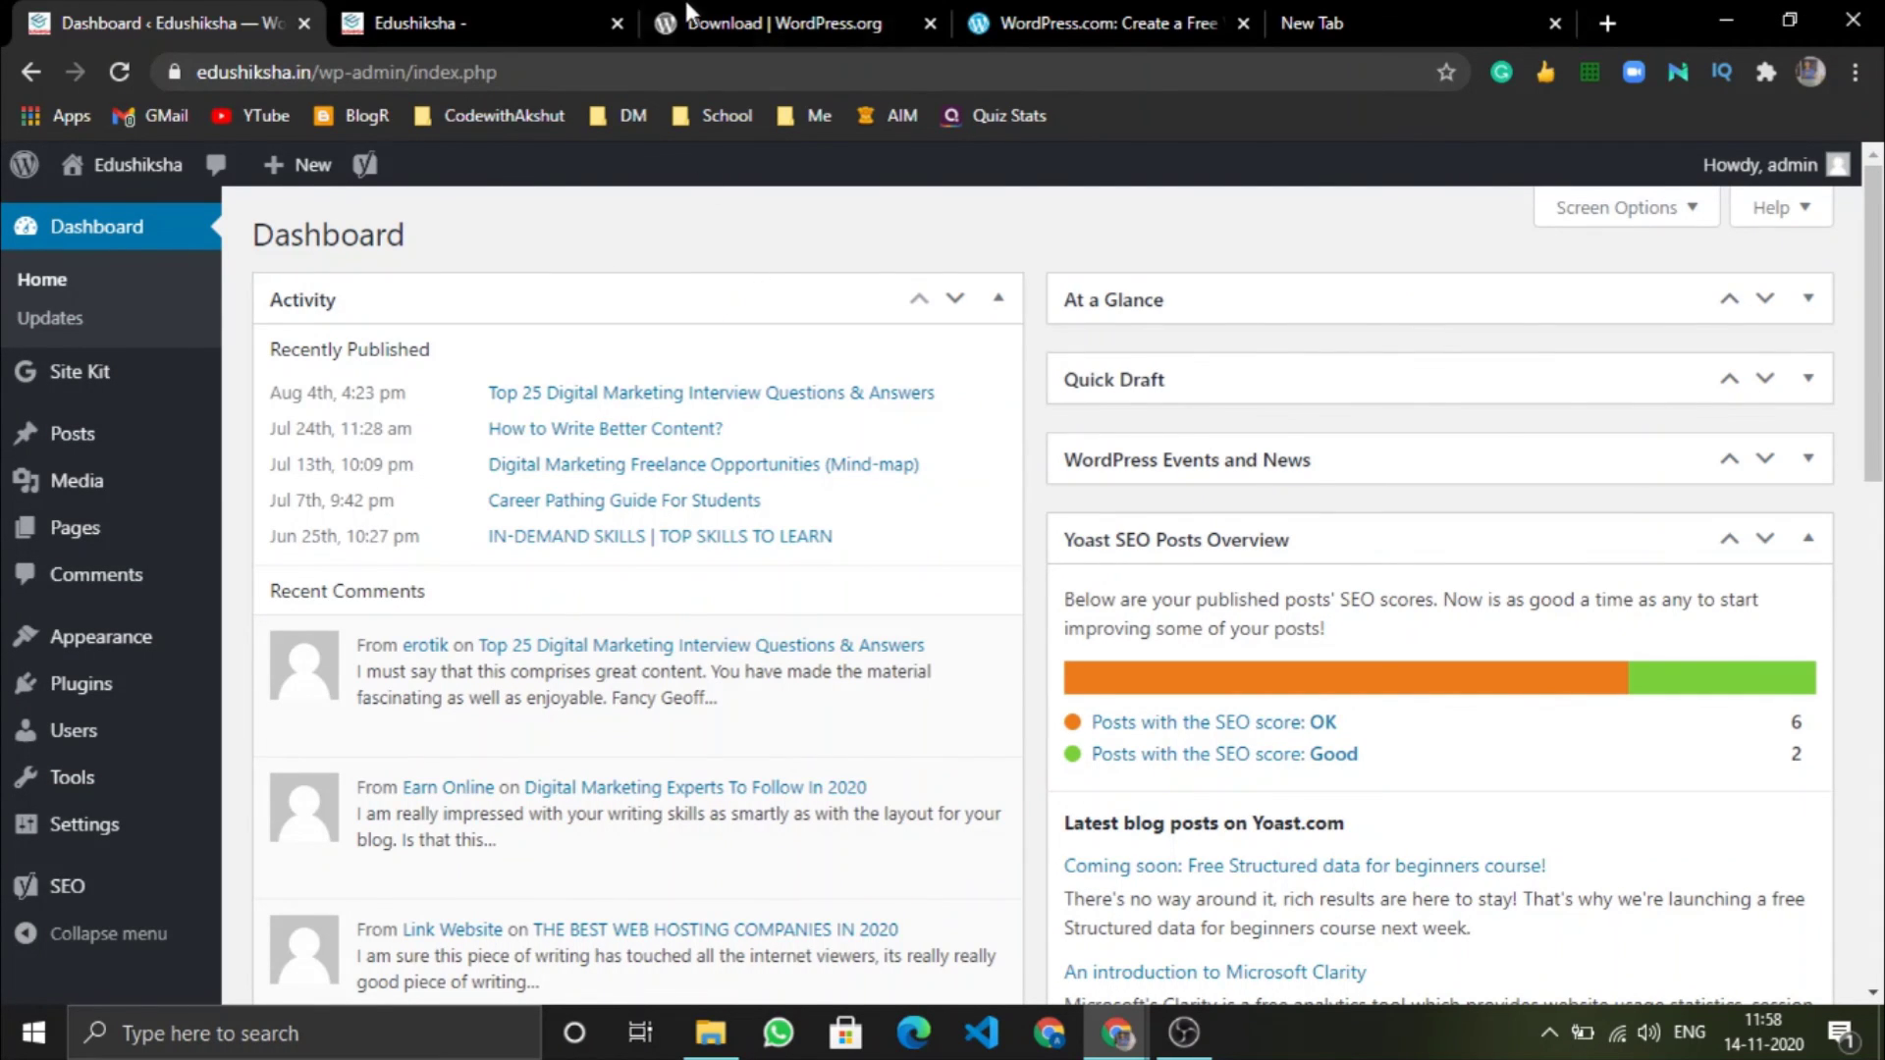
click(743, 14)
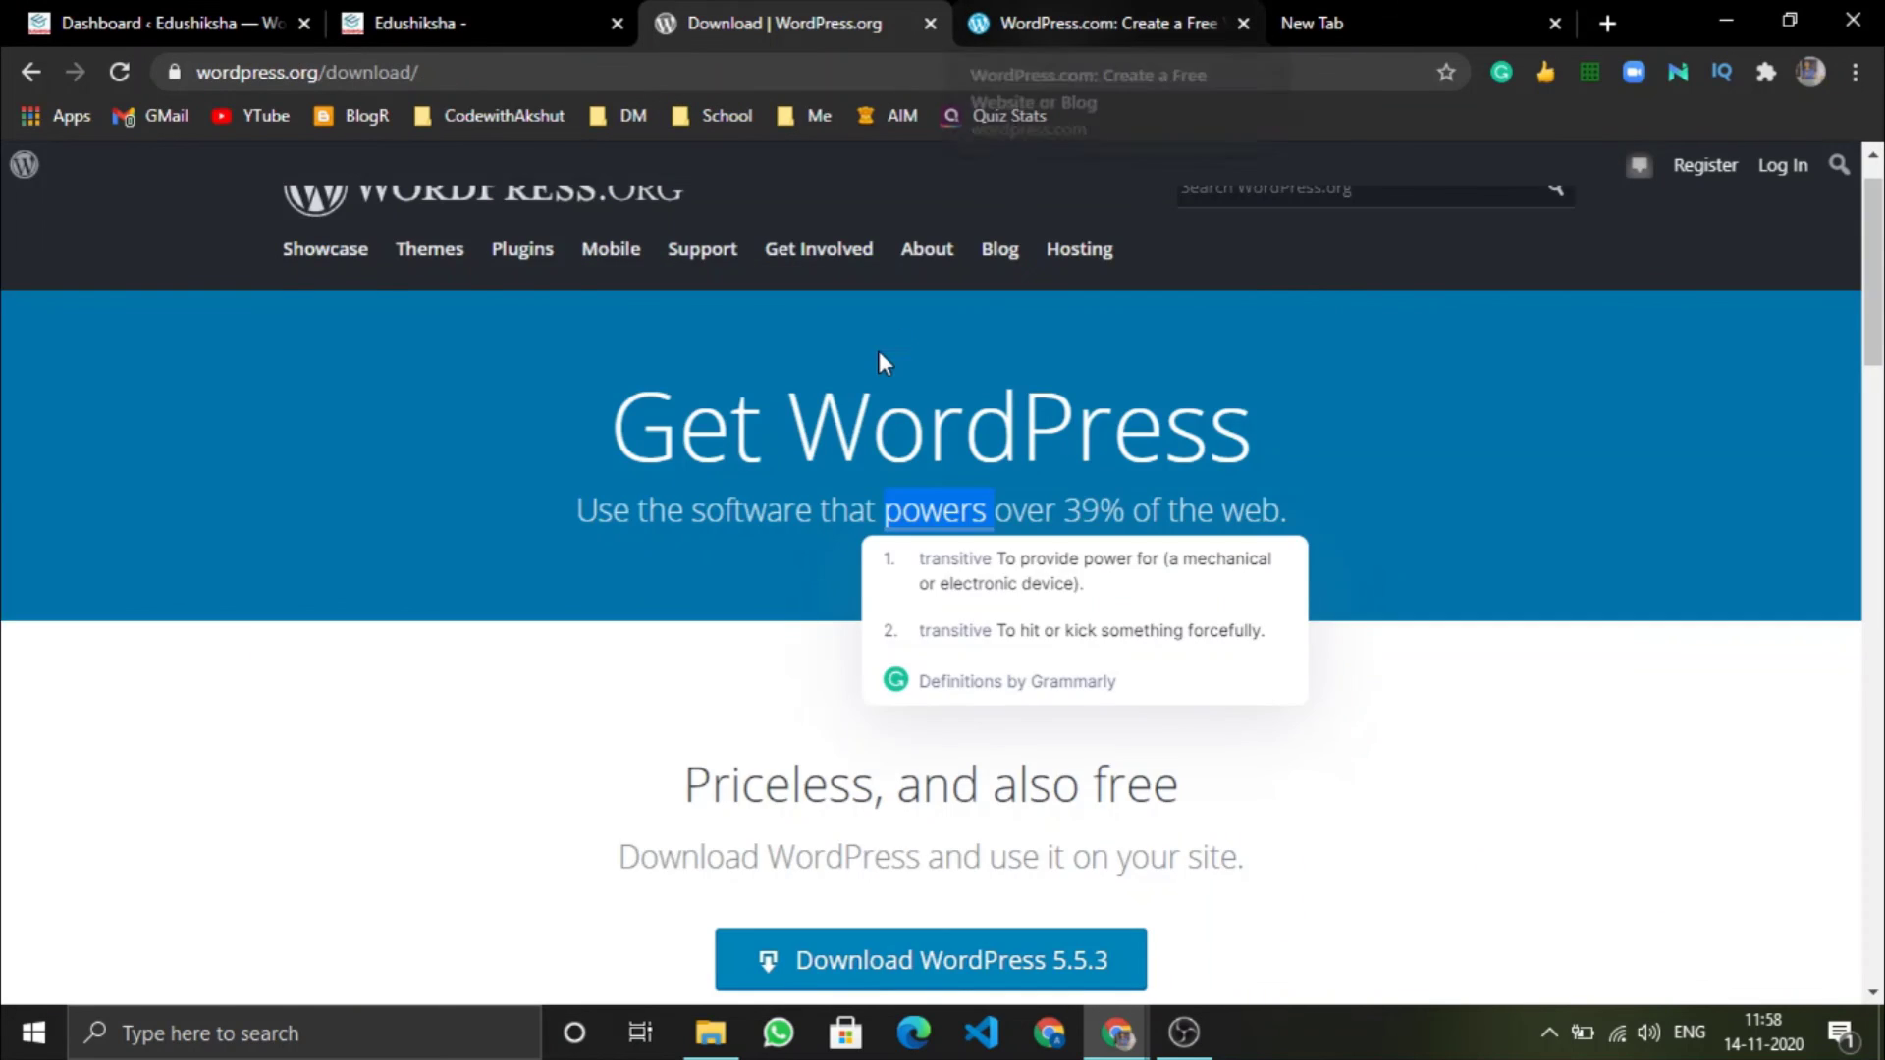
Return from the WordPress.org download page to the Edushiksha admin Dashboard and look over its side menu, including the Settings entries.
scroll(879, 351, up, 1)
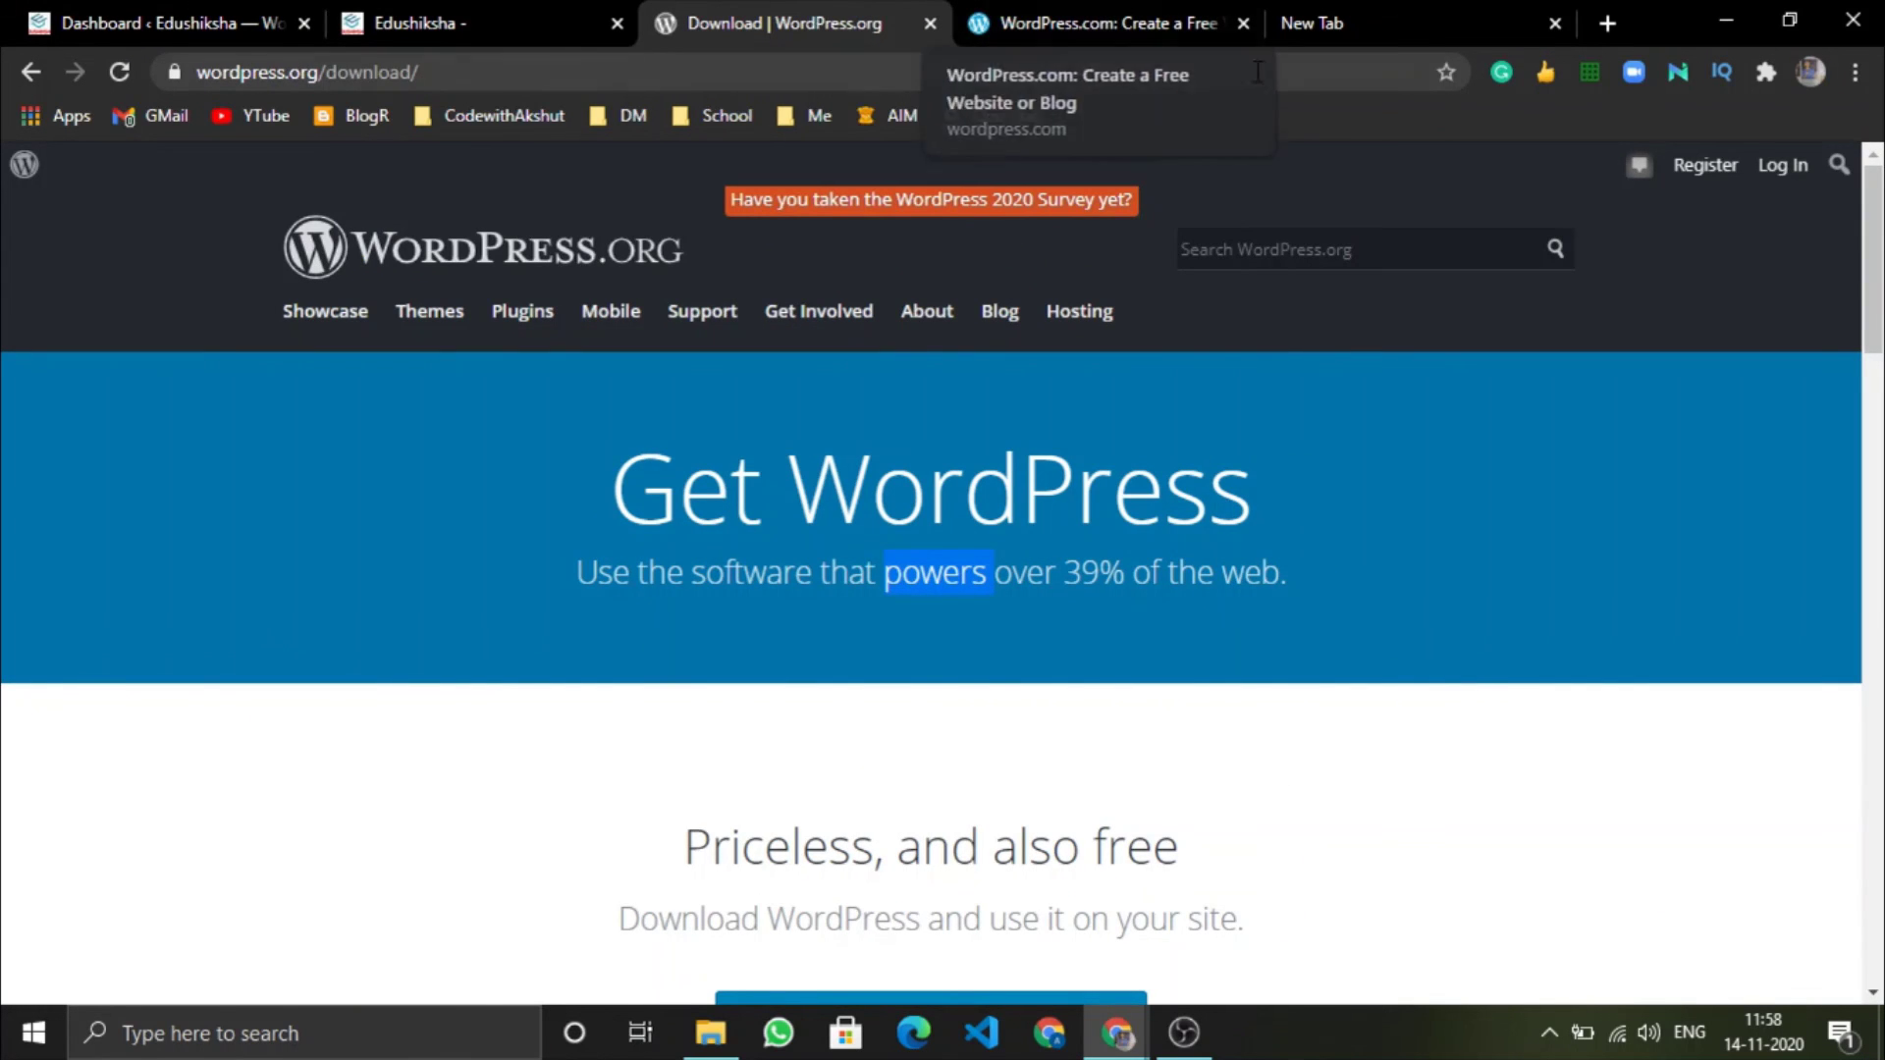
click(1076, 9)
click(486, 14)
click(177, 22)
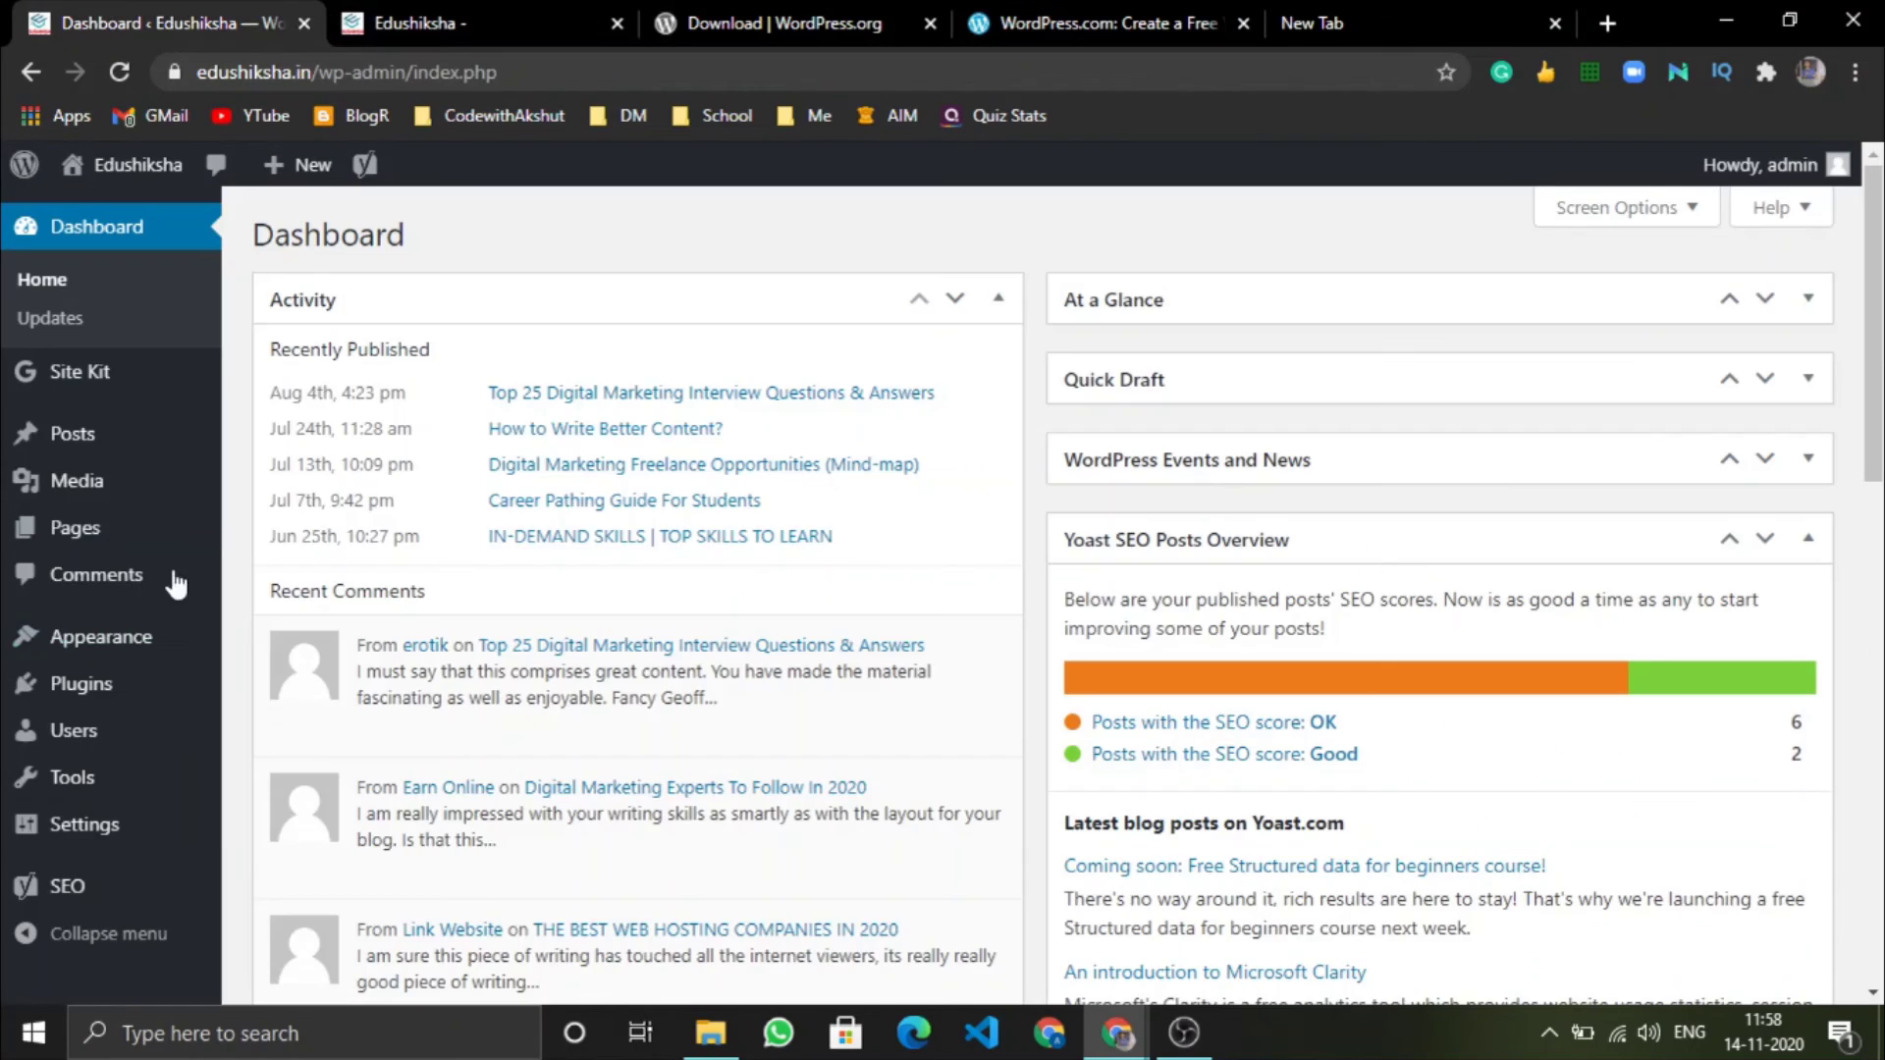
mouse_move(106, 911)
mouse_move(37, 841)
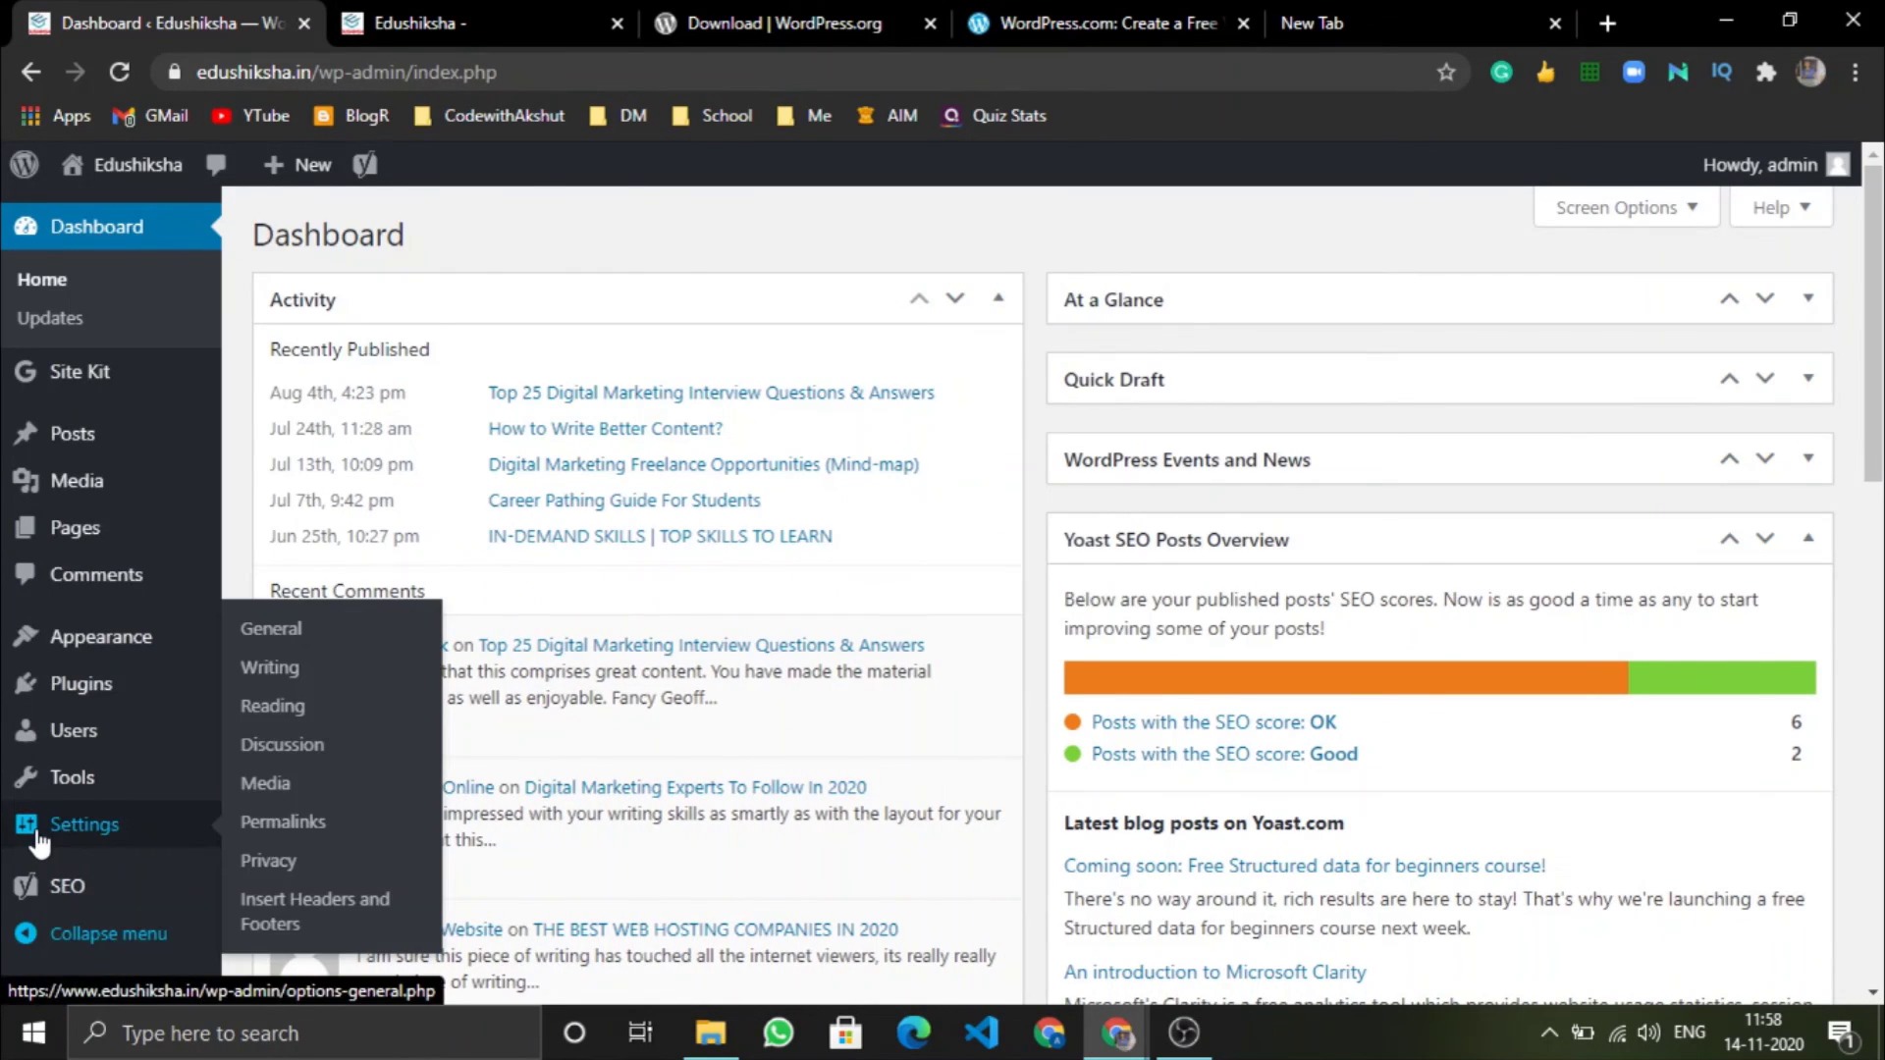
double_click(388, 216)
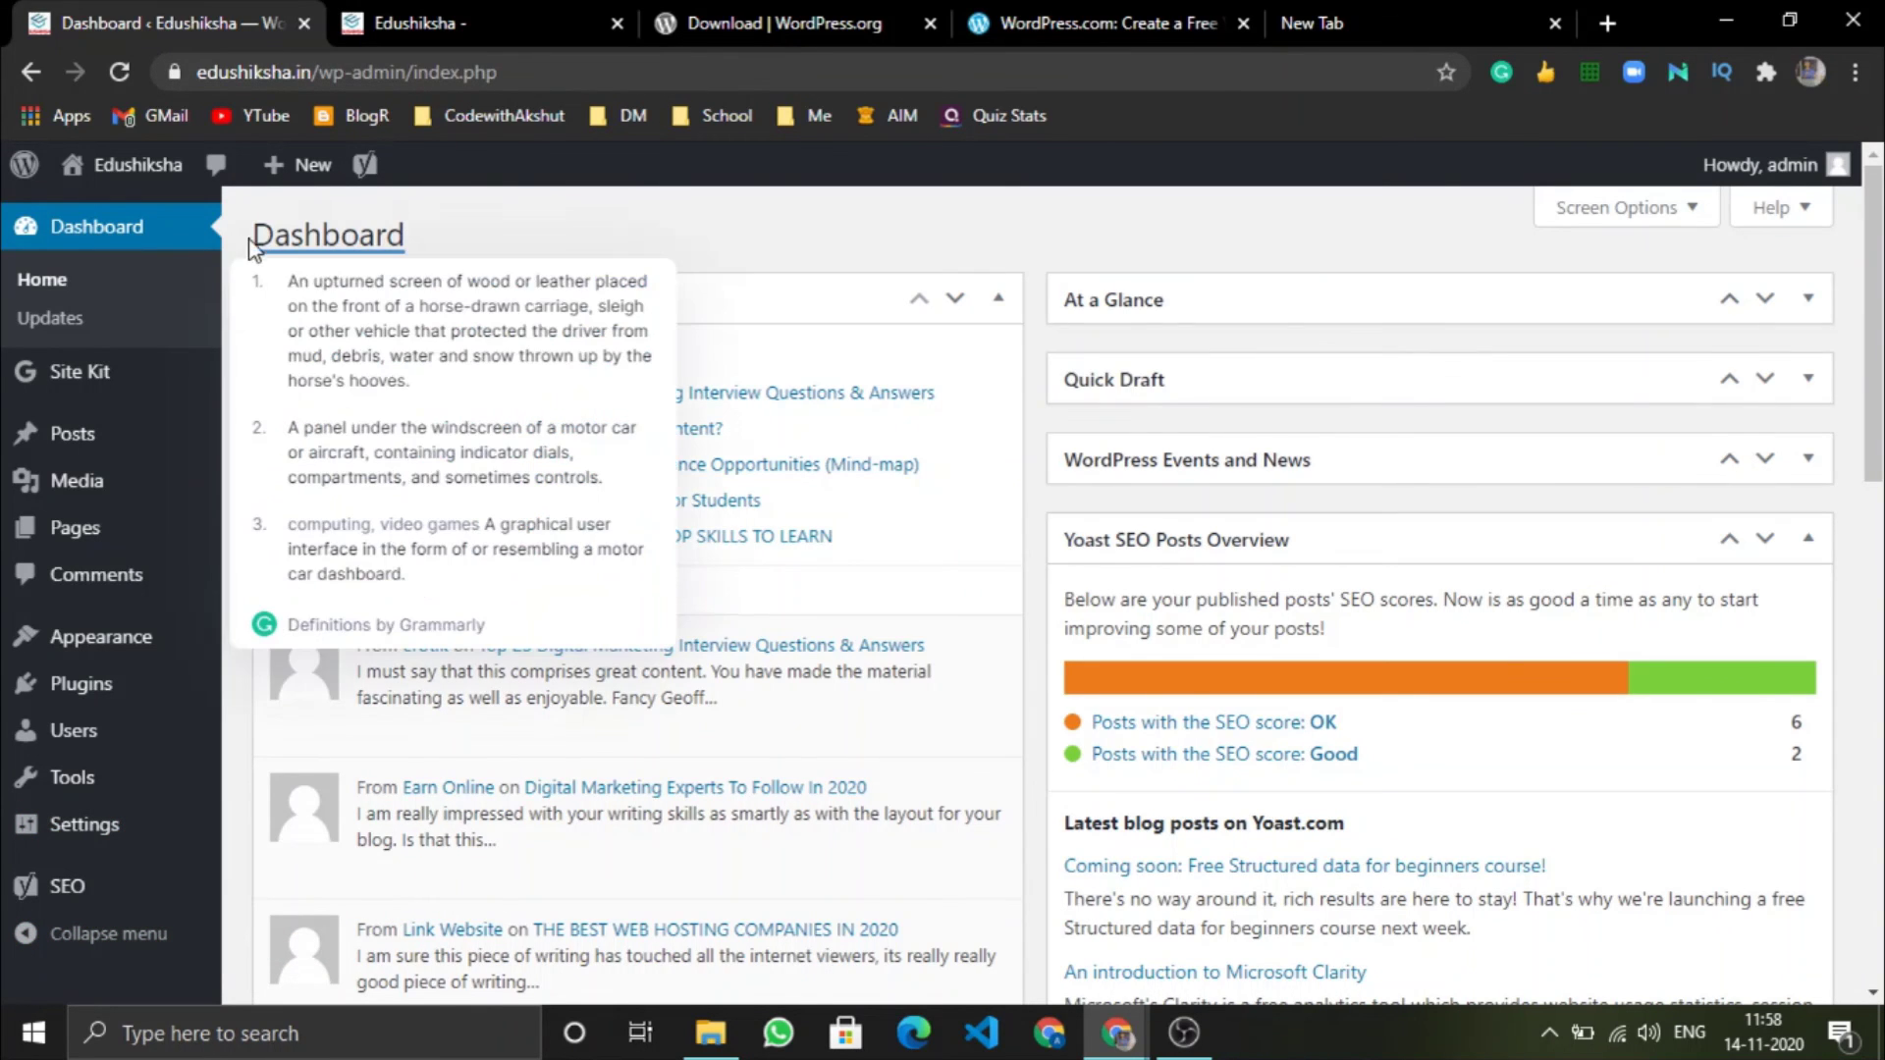
drag(329, 235, 591, 209)
click(575, 215)
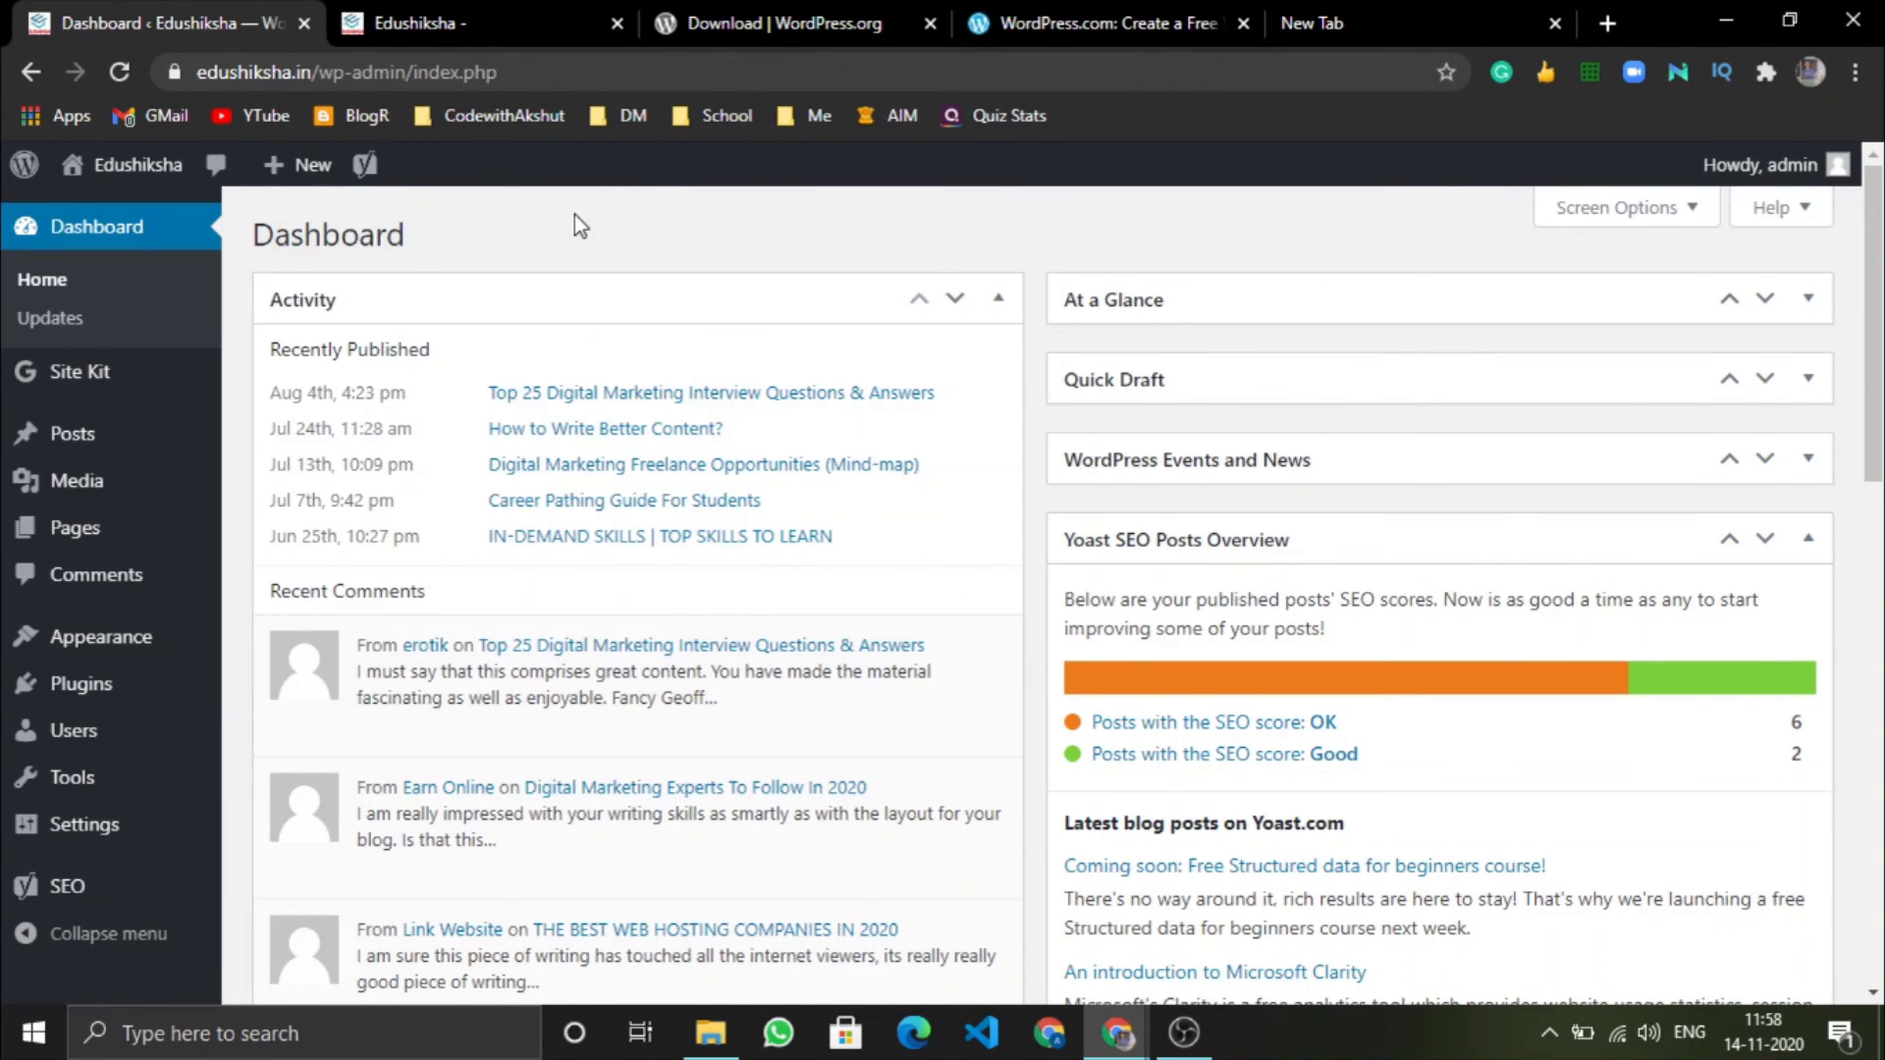
Switch to the public Edushiksha home page and examine the excerpt of the "Top 25 Digital Marketing Interview Questions & Answers" post.
click(547, 14)
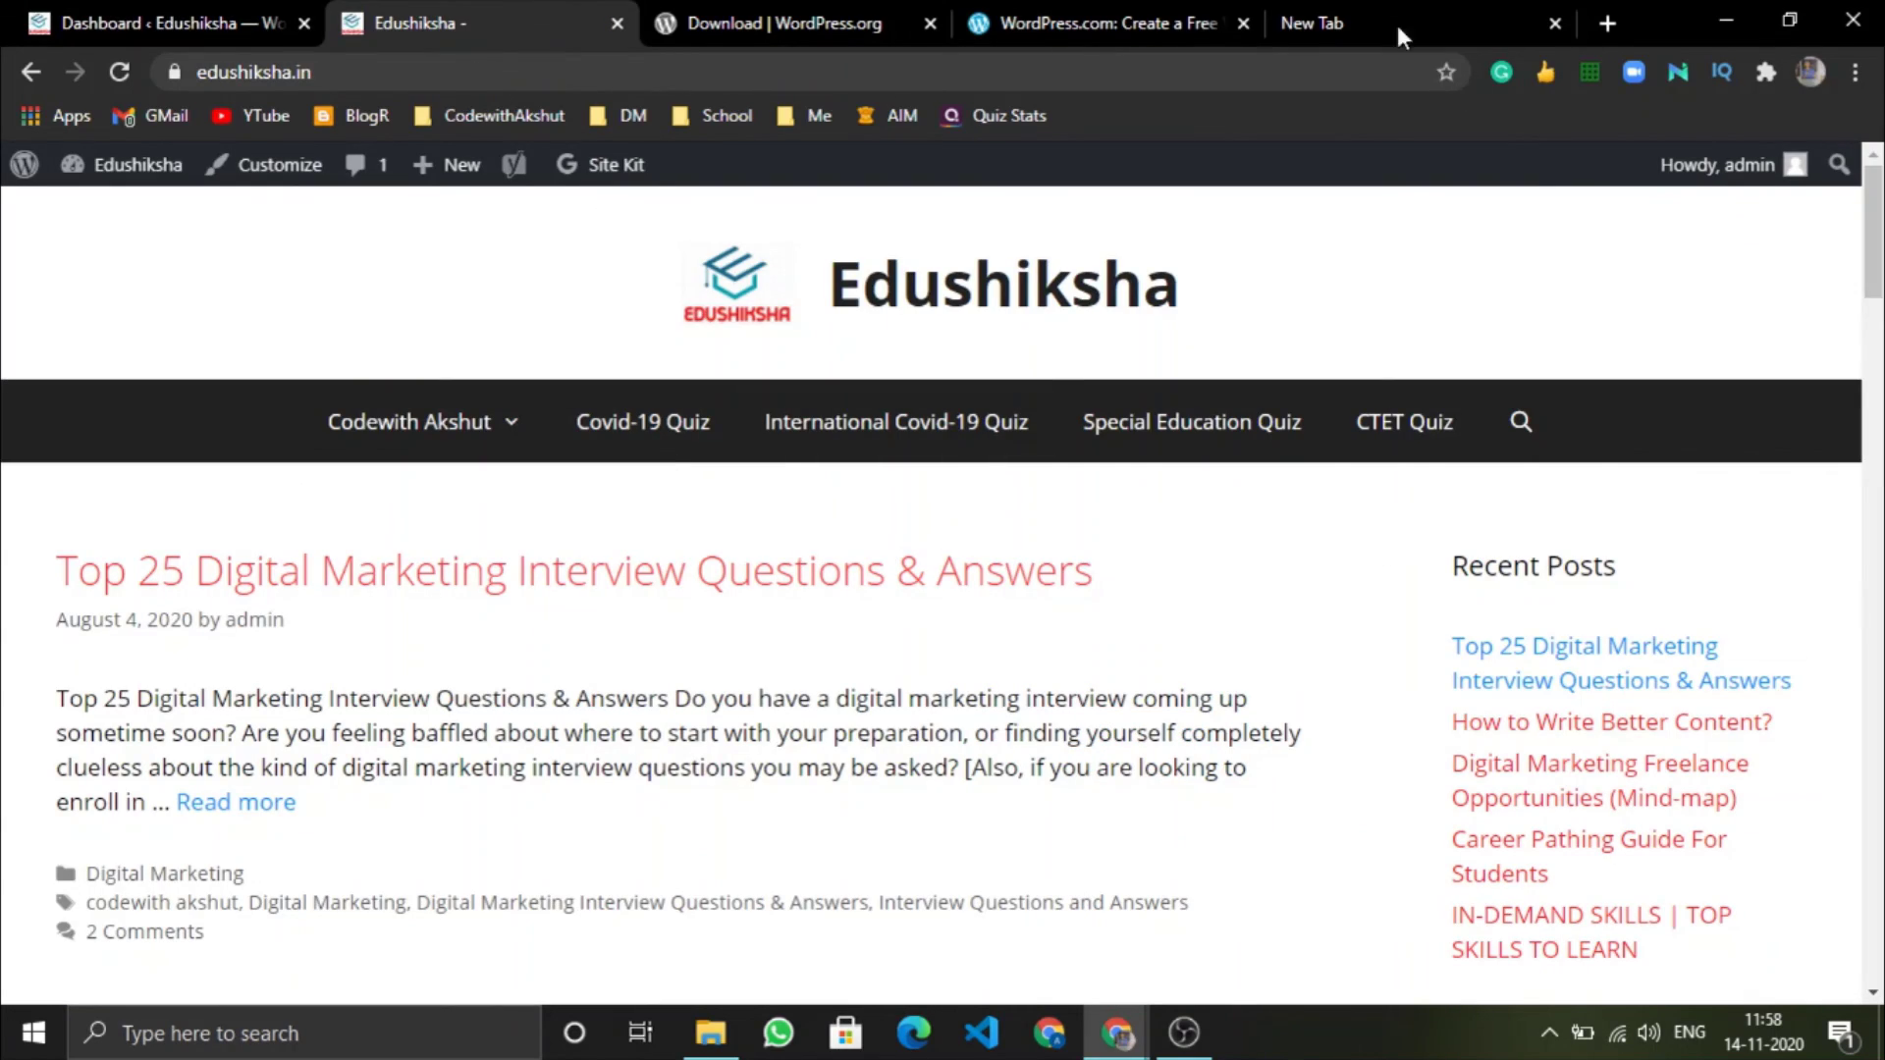
scroll(765, 677, down, 15)
scroll(765, 677, up, 15)
drag(96, 684, 740, 659)
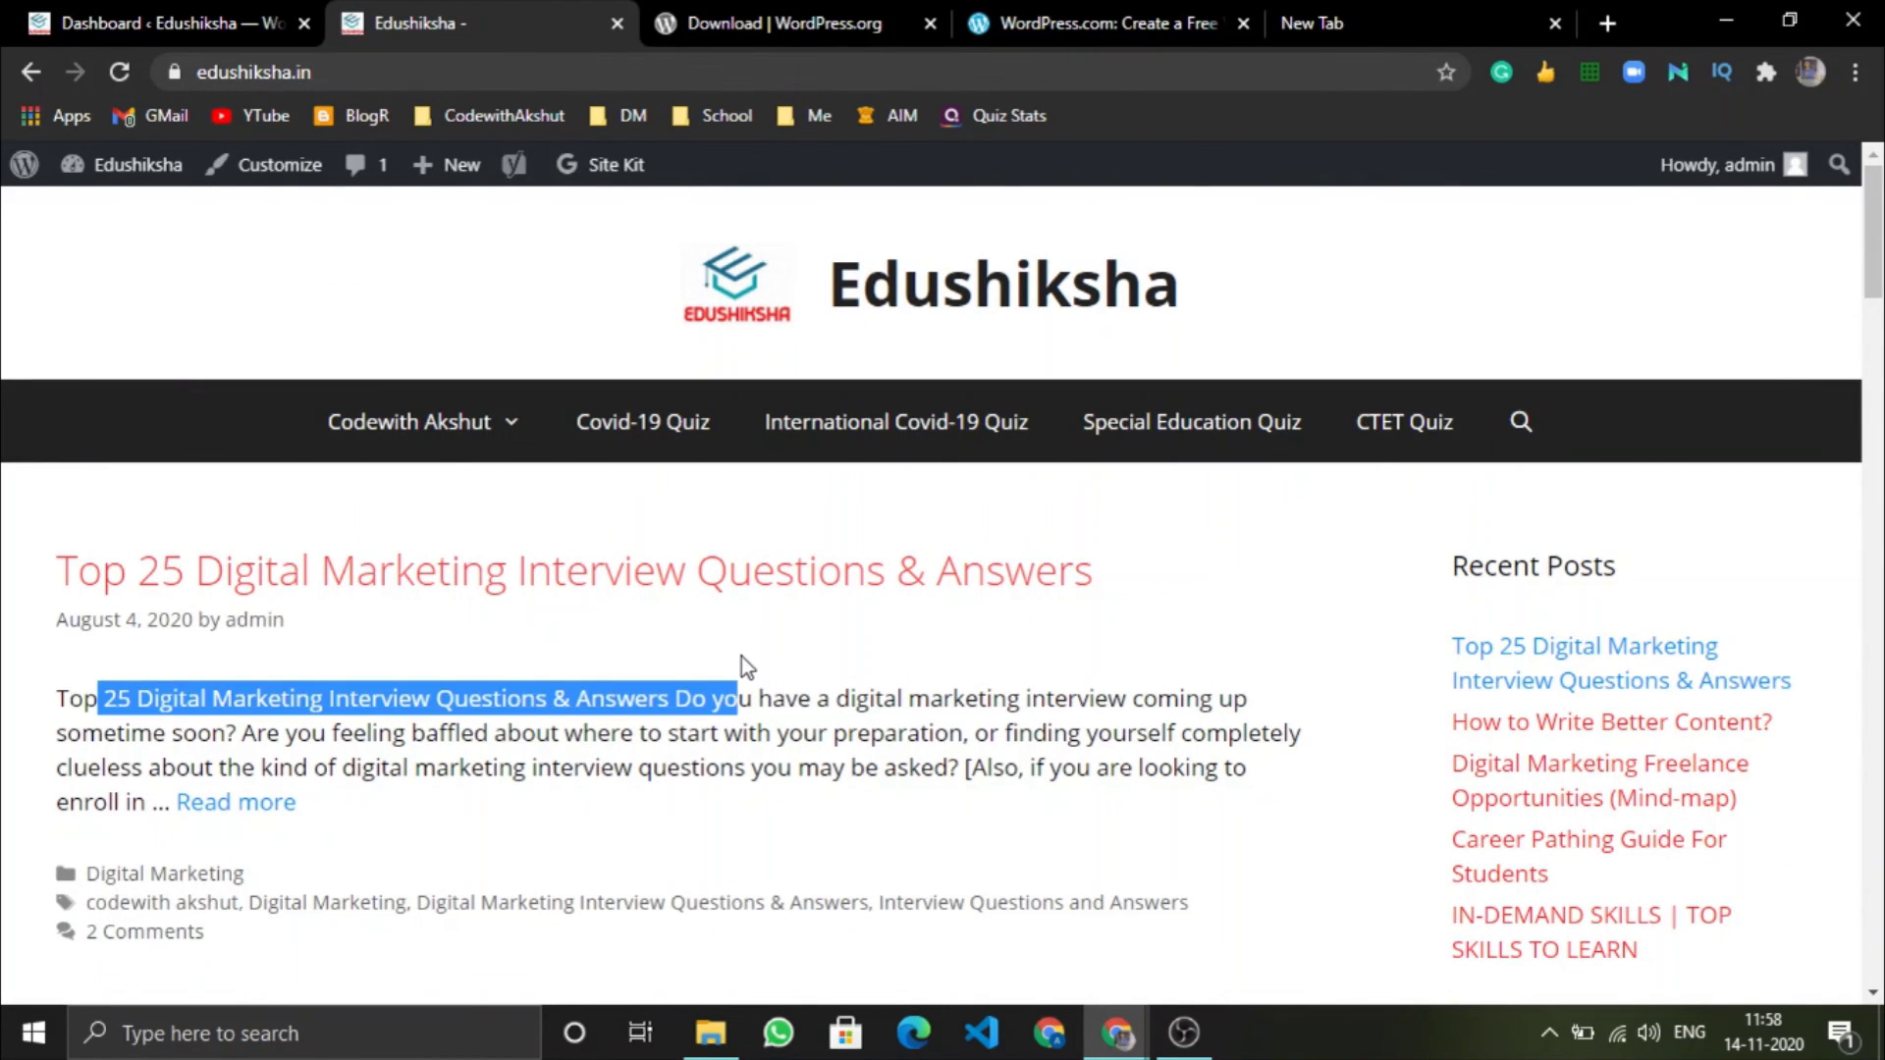
click(732, 669)
double_click(716, 690)
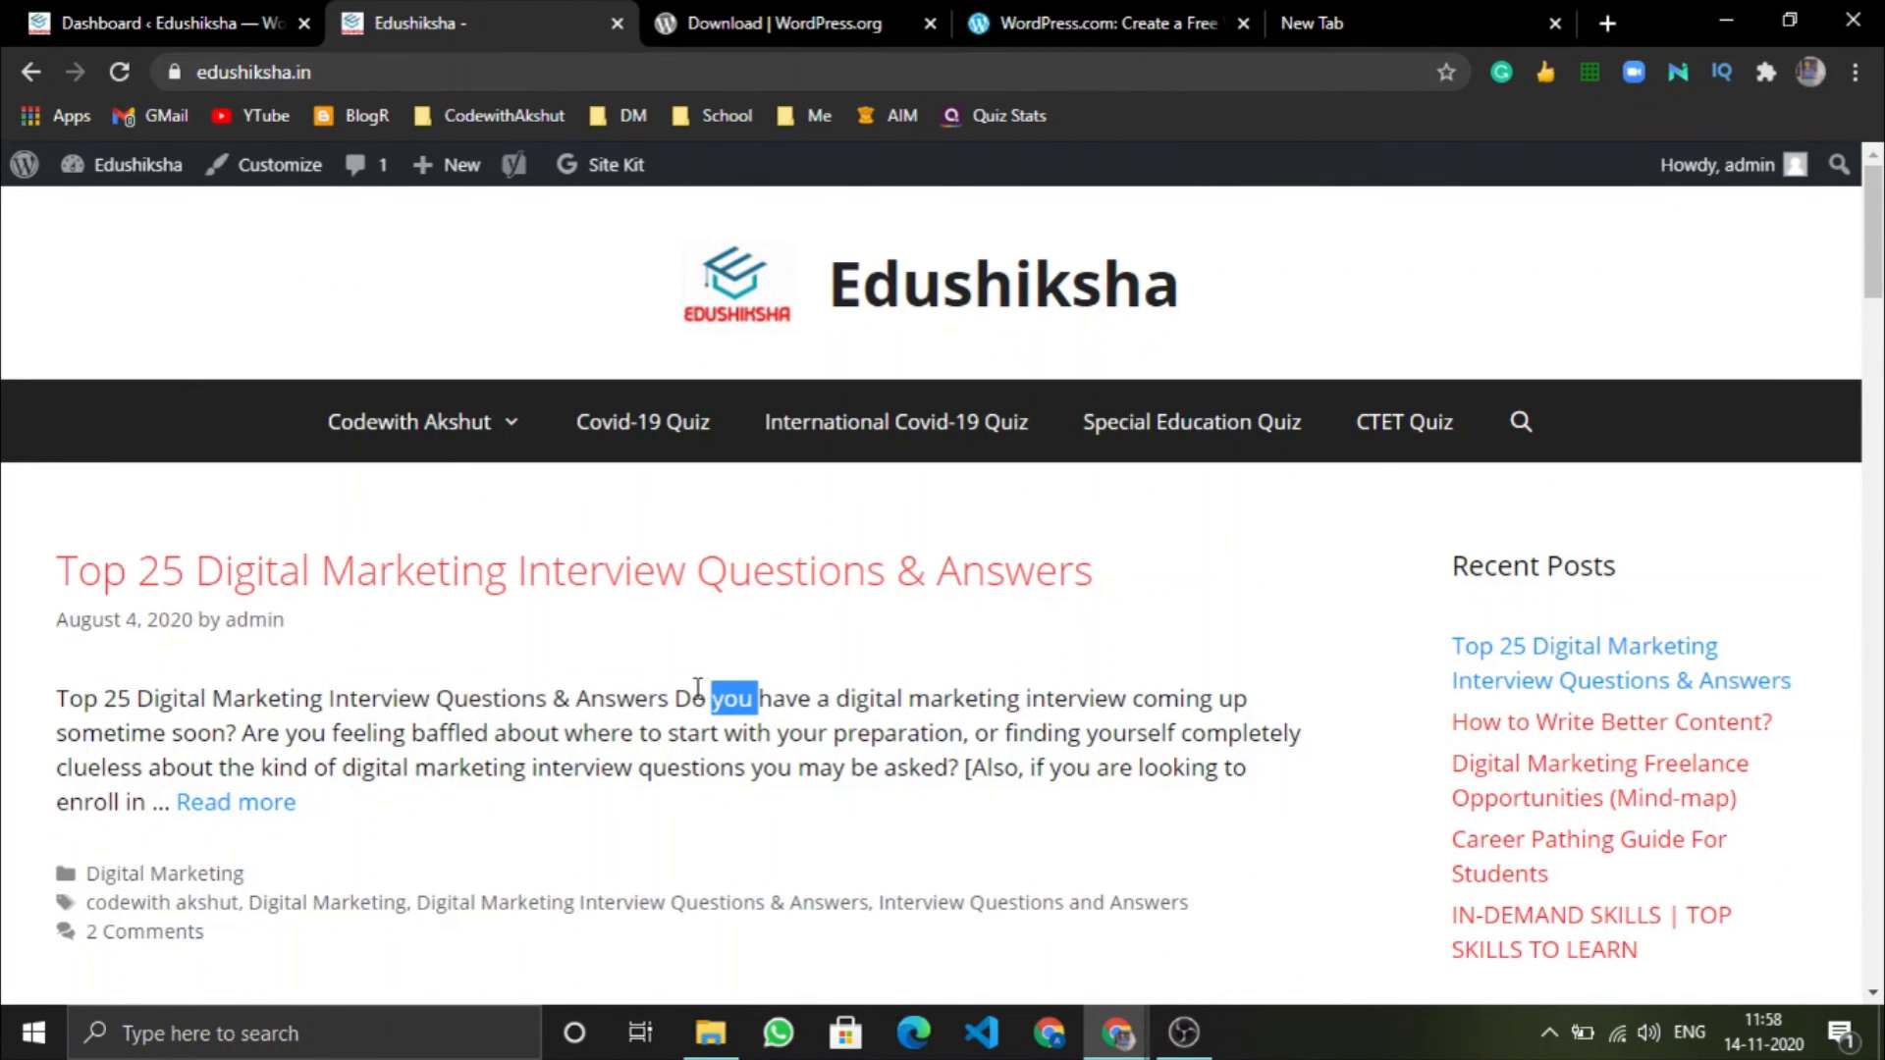
click(699, 687)
double_click(709, 691)
double_click(756, 718)
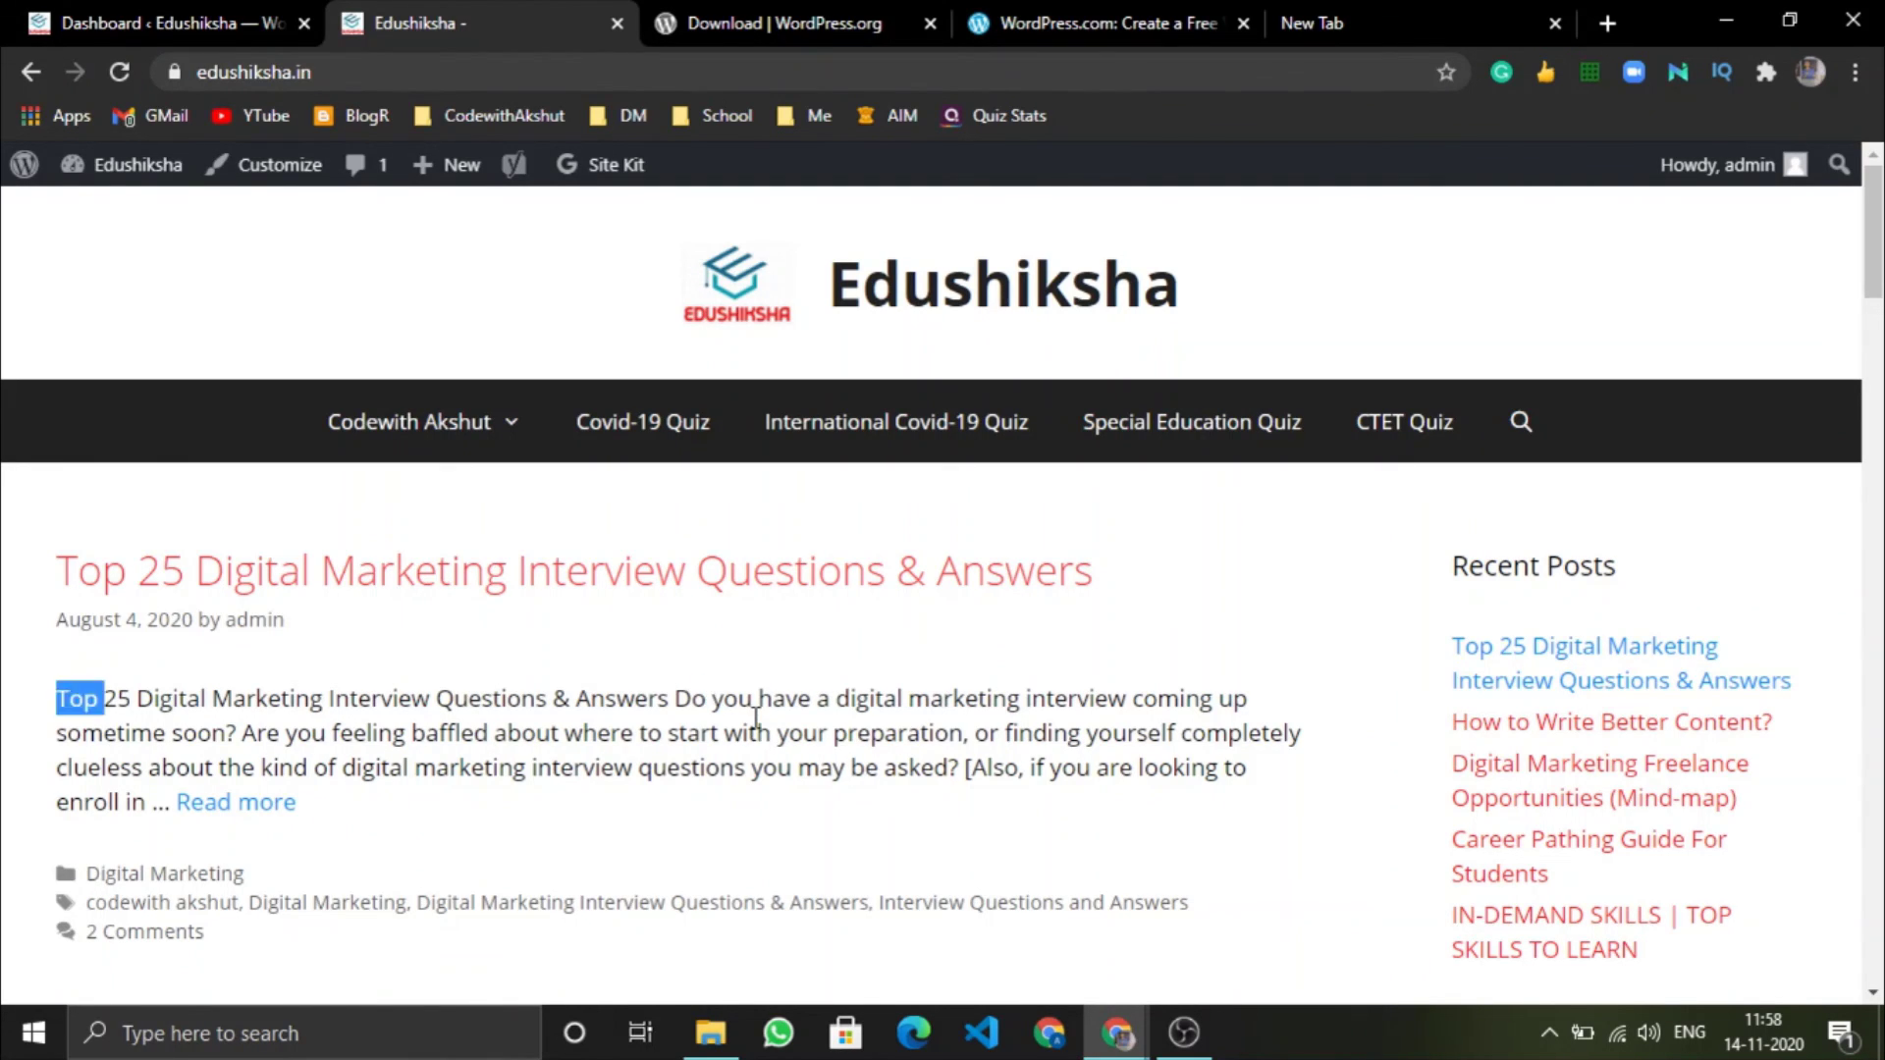
click(756, 719)
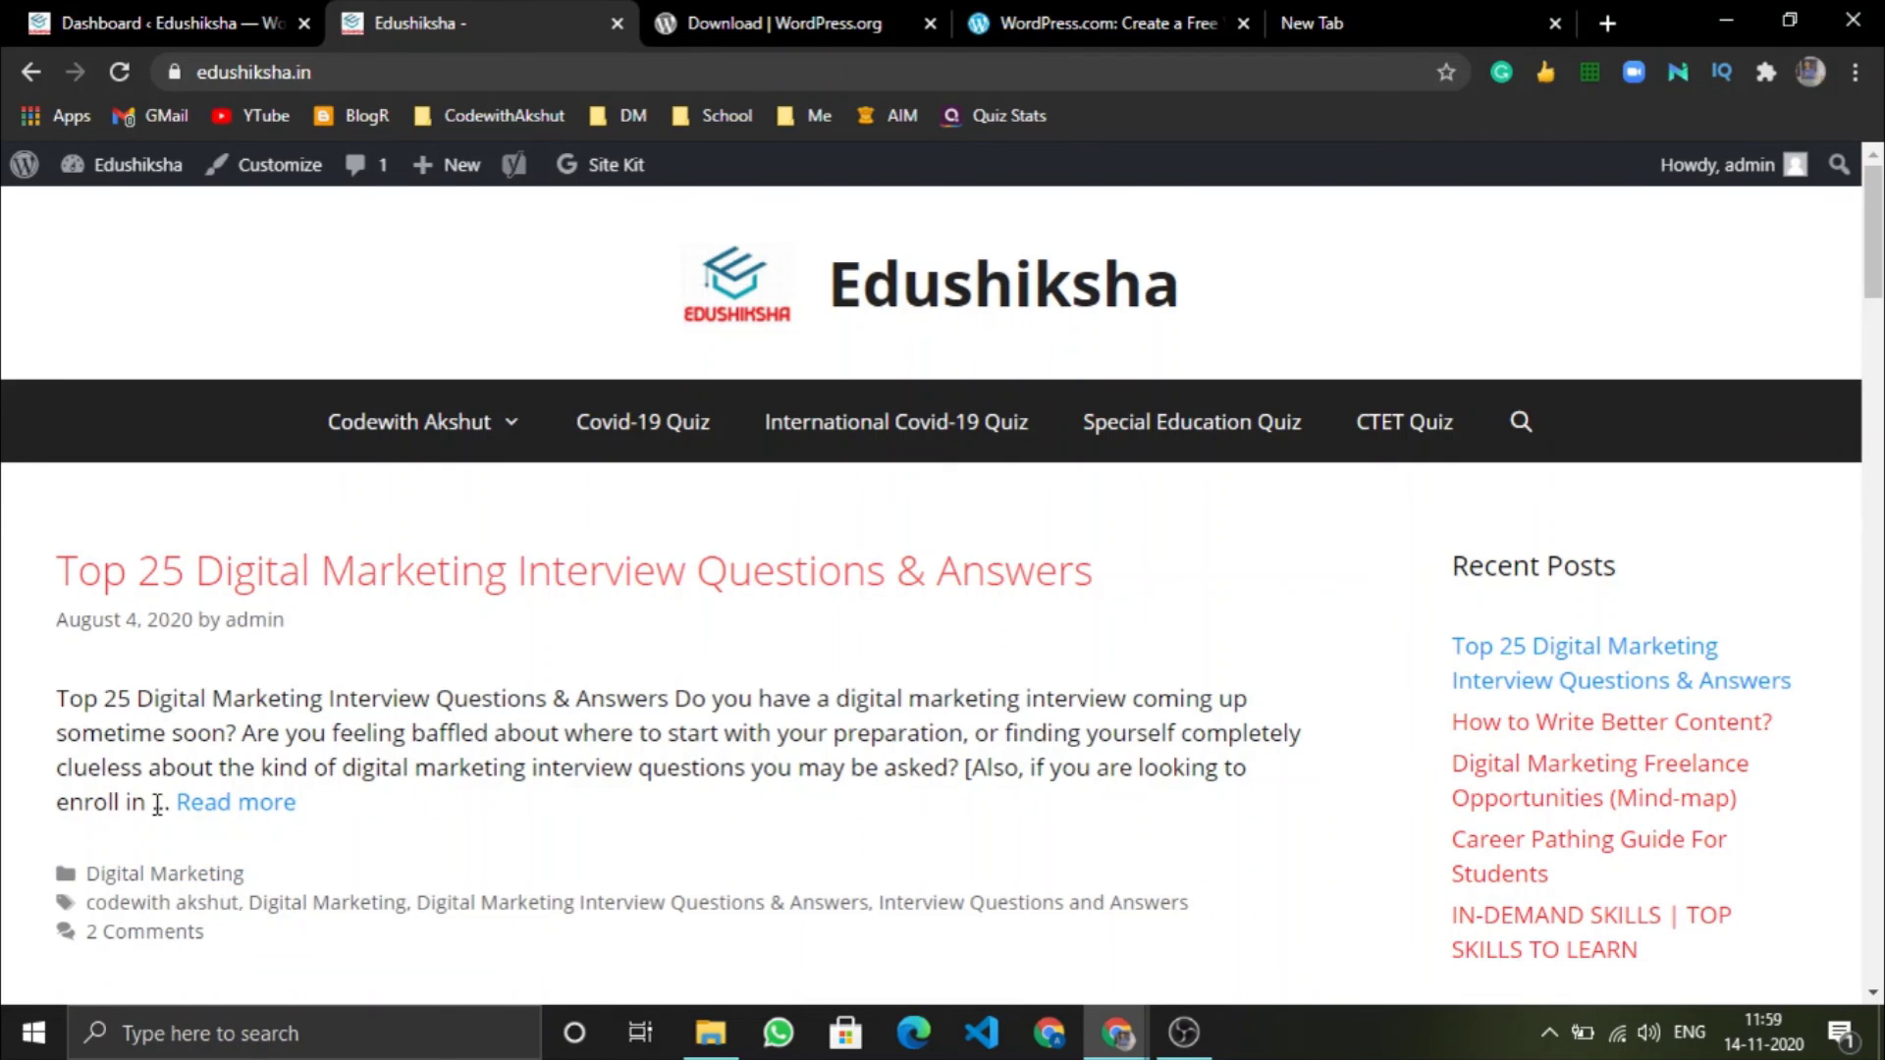
Browse the home page's posts down to "THE BEST WEB HOSTING COMPANIES IN 2020" and return to the latest post.
scroll(221, 668, down, 12)
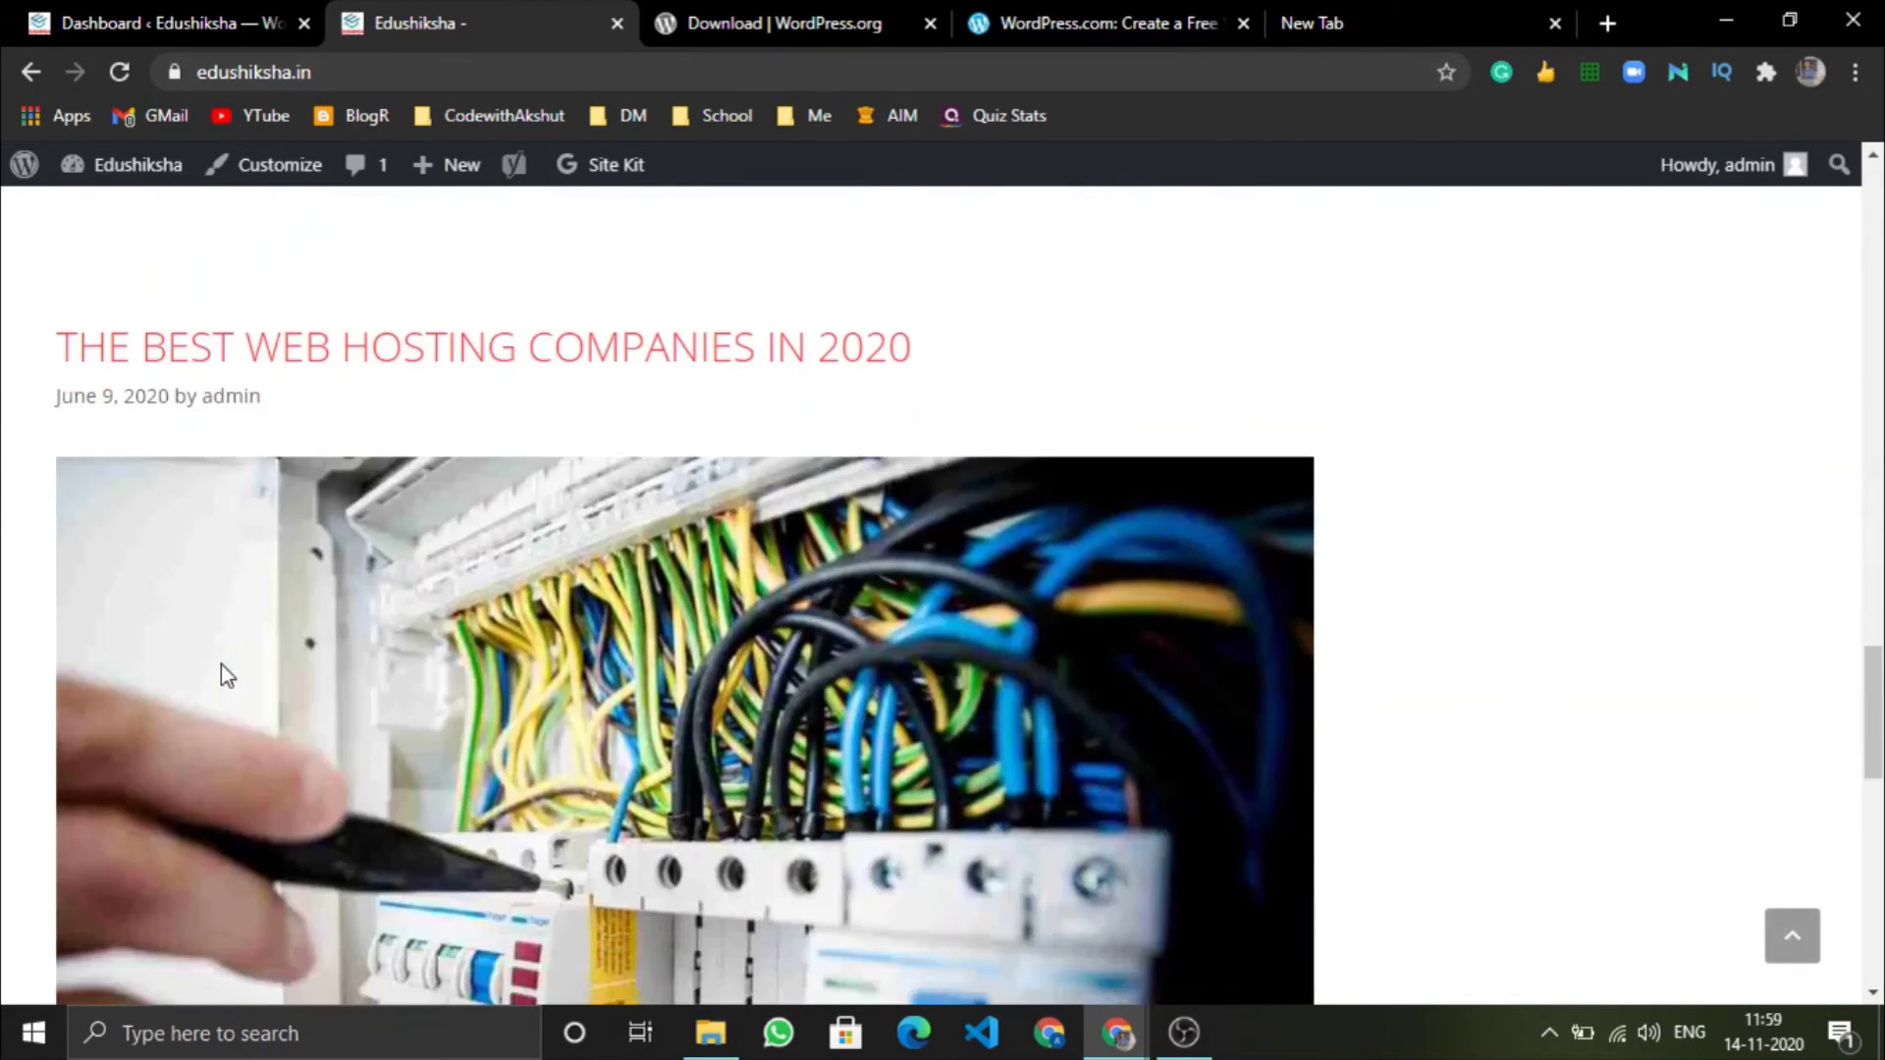
scroll(221, 668, up, 10)
scroll(597, 582, up, 2)
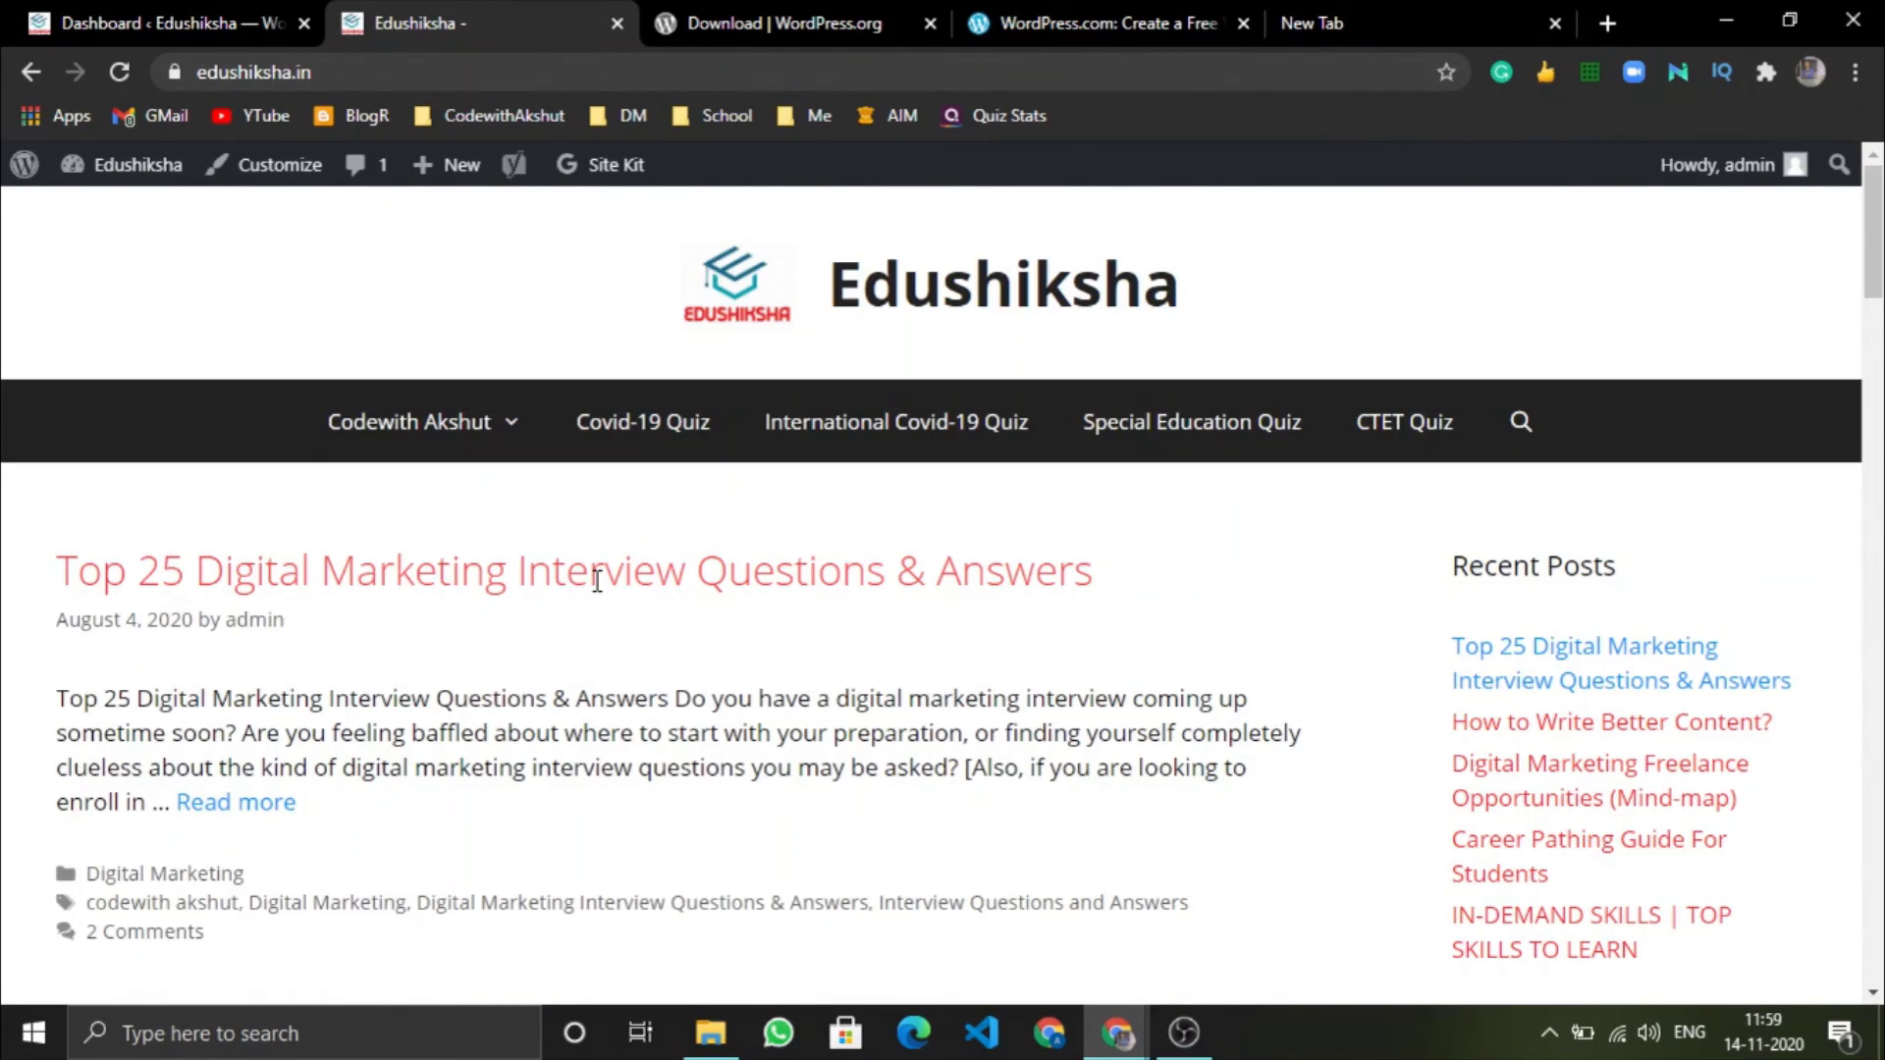